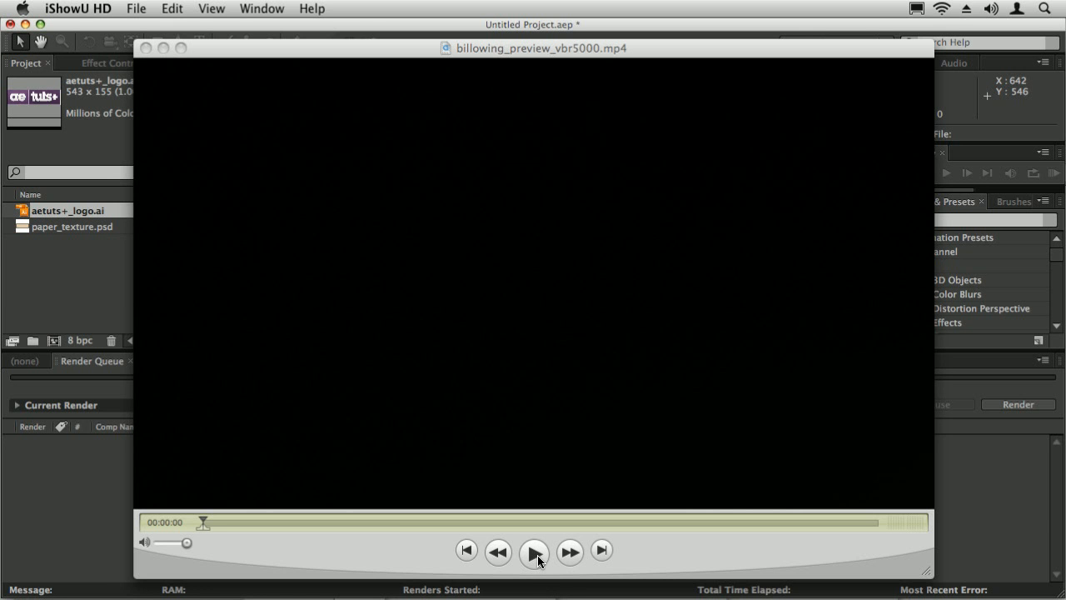
Play the billowing_preview_vbr5000.mp4 reference video and scrub through its blowing paper sheets, titles and logo reveal.
left_click(537, 558)
left_click(535, 555)
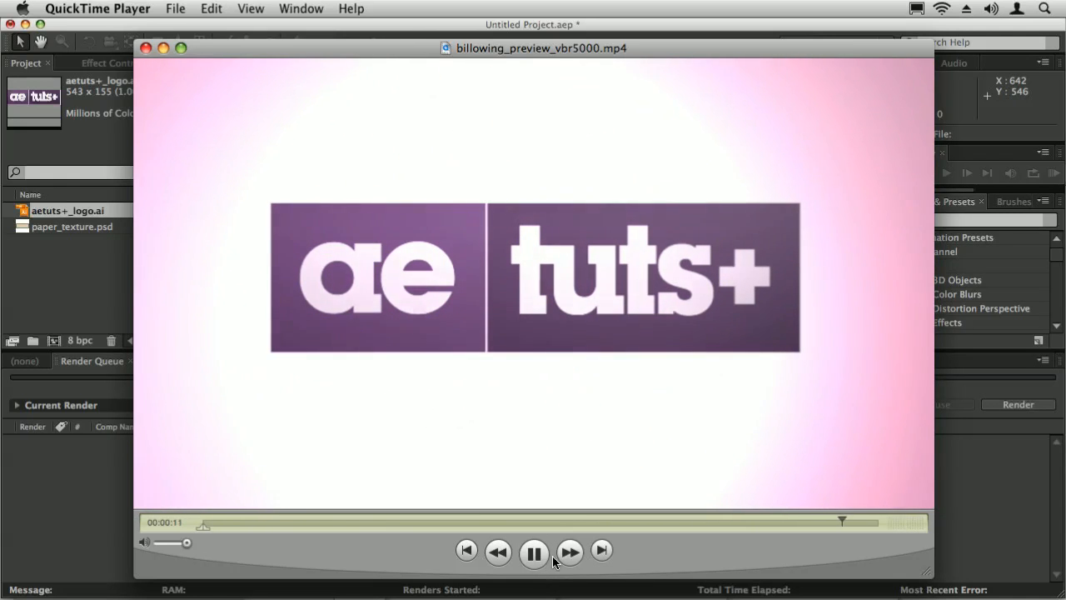
left_click(528, 554)
mouse_move(219, 519)
left_mouse_down()
mouse_move(282, 524)
mouse_move(244, 537)
mouse_move(287, 539)
mouse_move(254, 545)
mouse_move(415, 529)
mouse_move(334, 539)
mouse_move(340, 520)
mouse_move(407, 527)
mouse_move(335, 535)
mouse_move(239, 523)
left_mouse_up()
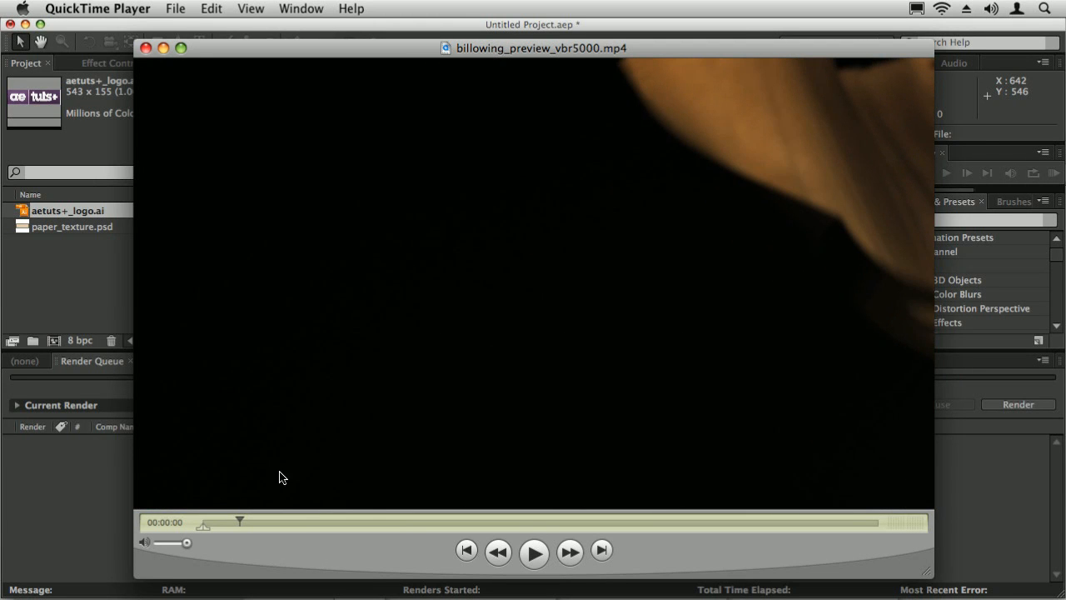
left_click_drag(238, 517, 581, 524)
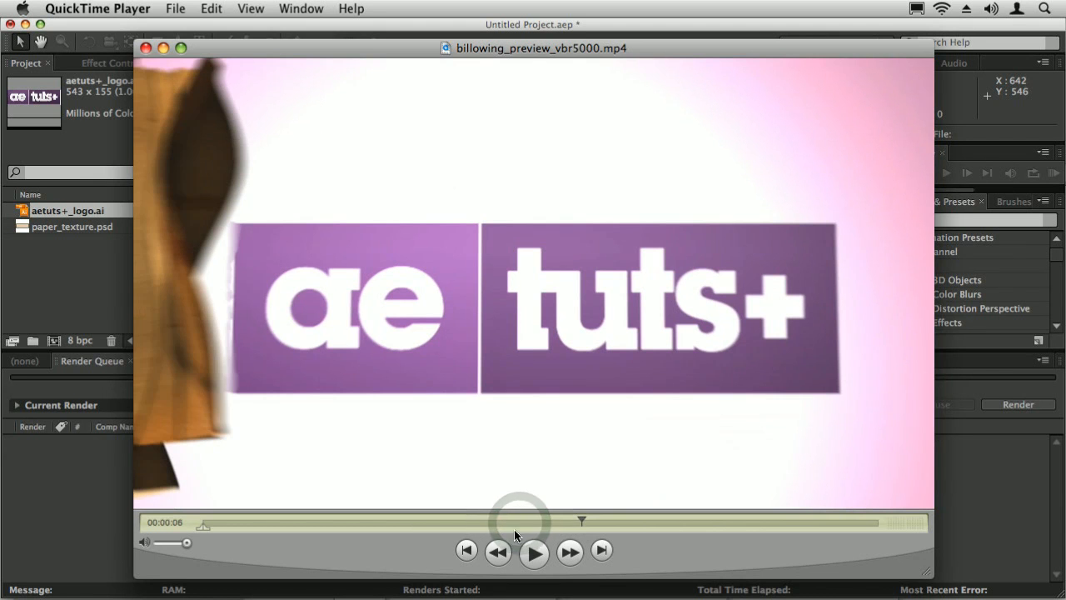
left_click_drag(581, 521, 300, 522)
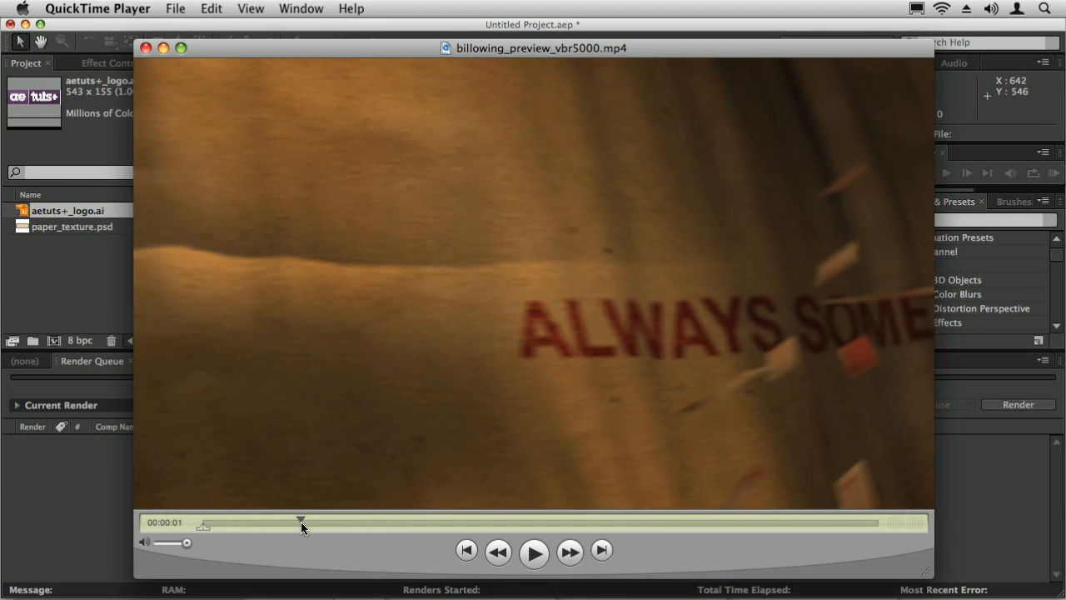
left_click_drag(300, 521, 317, 521)
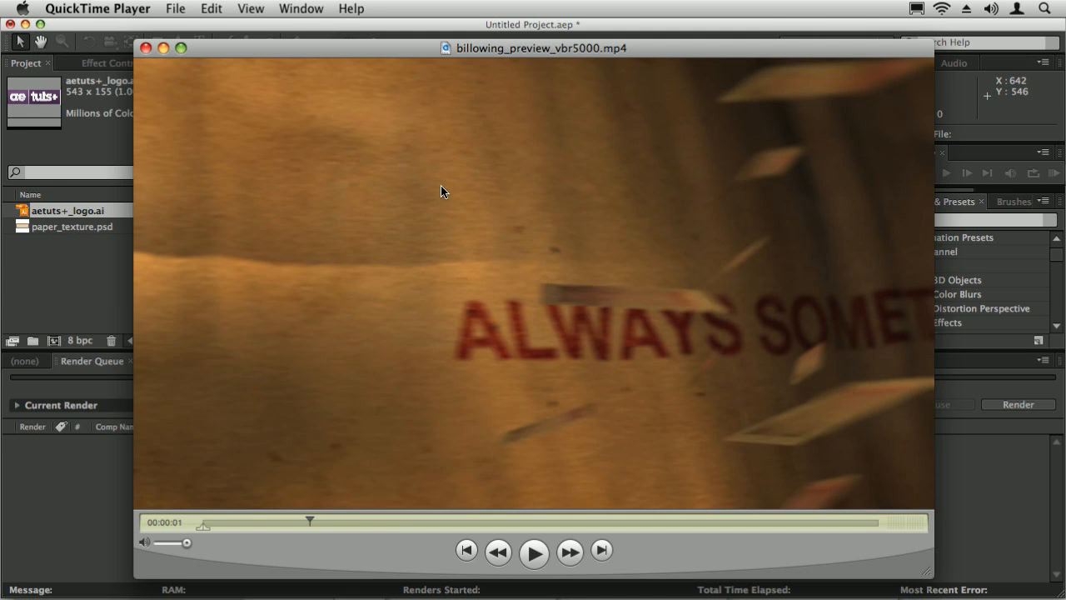
left_click_drag(306, 520, 332, 526)
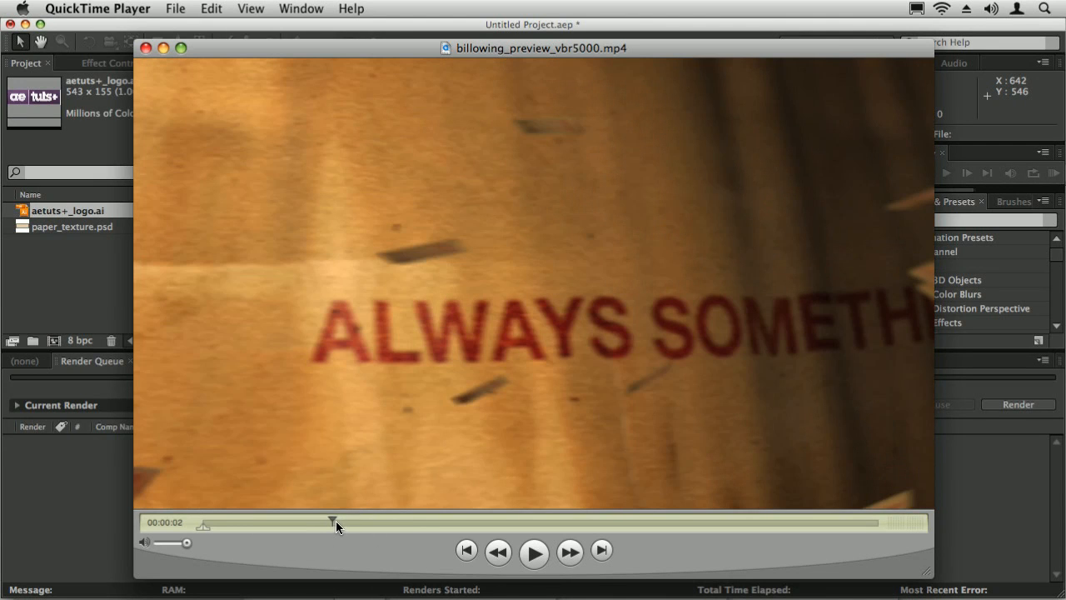
mouse_move(331, 522)
left_mouse_down()
mouse_move(365, 524)
mouse_move(323, 524)
left_mouse_up()
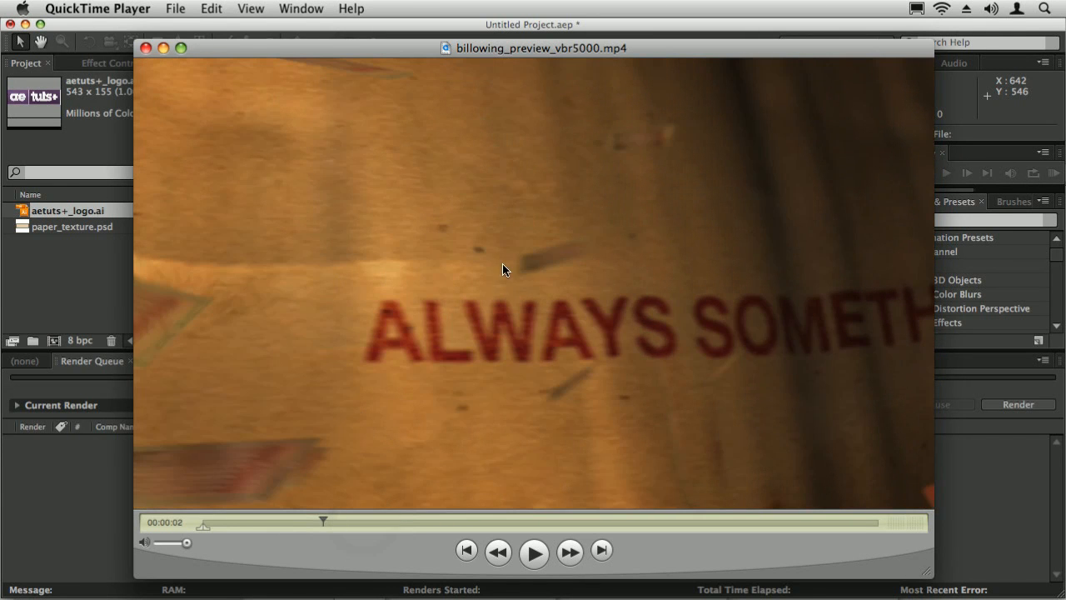
left_click_drag(327, 523, 490, 533)
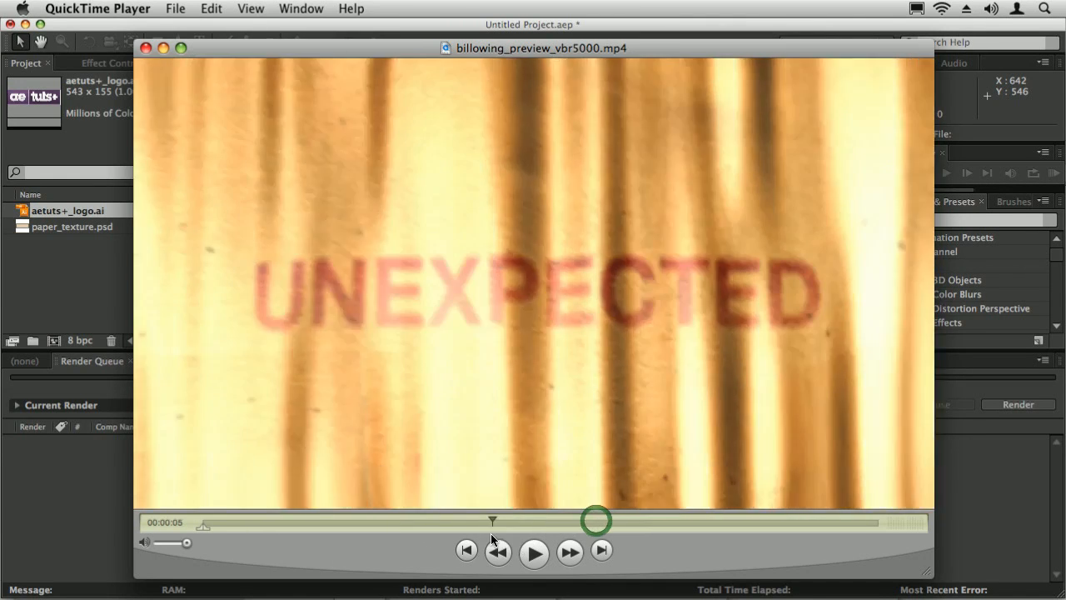
In After Effects, create a composition from the HDV/HDTV 720 25 preset with the frame rate set to 24 and enlarge the viewer area.
left_click(96, 285)
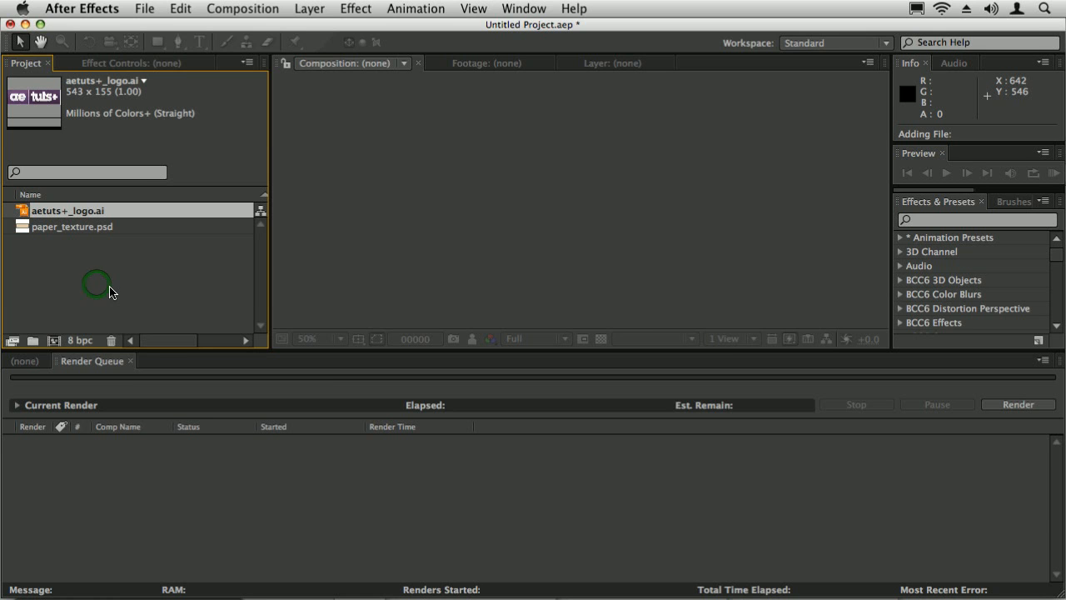
key("super+n")
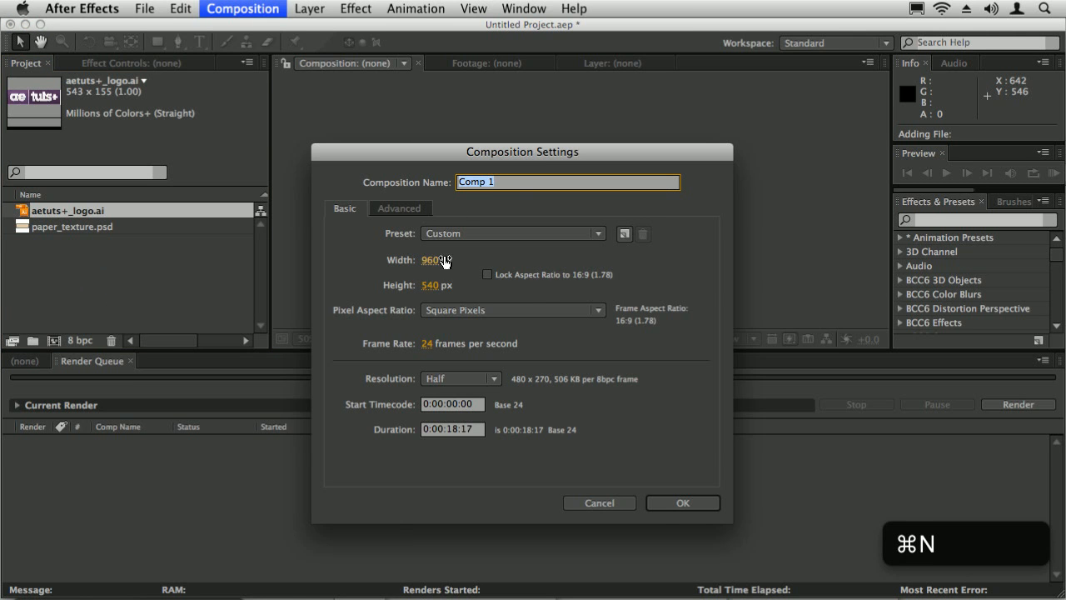
left_click(468, 236)
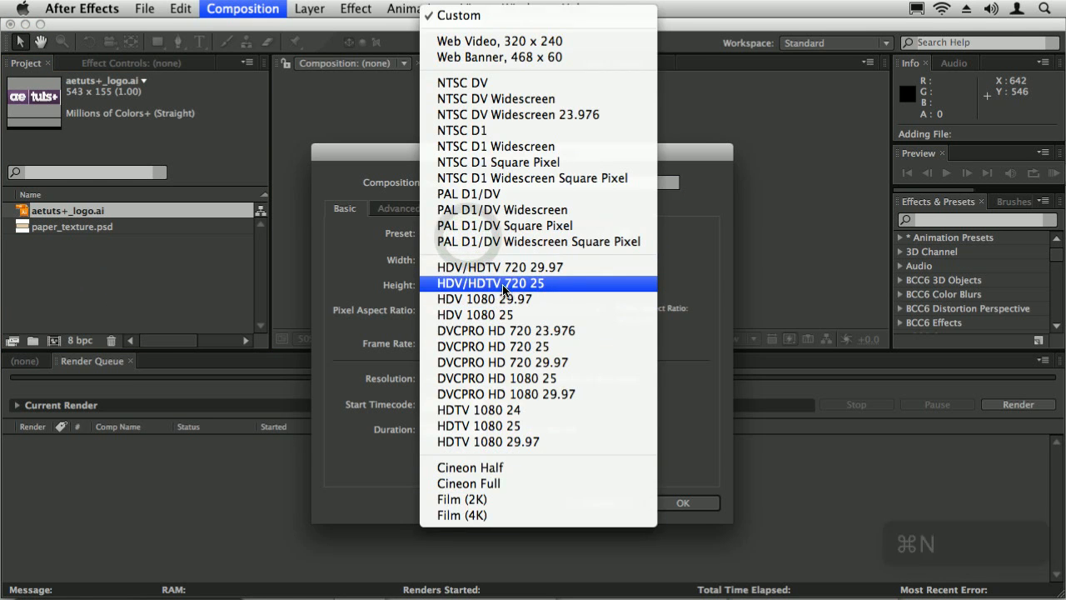
left_click(503, 283)
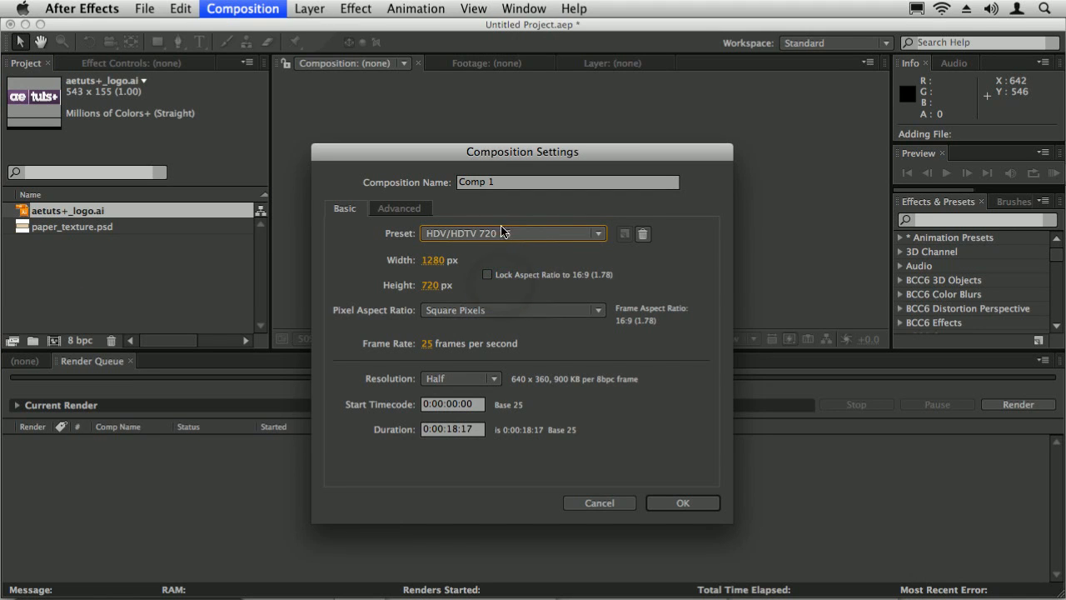
left_click(426, 344)
type("24")
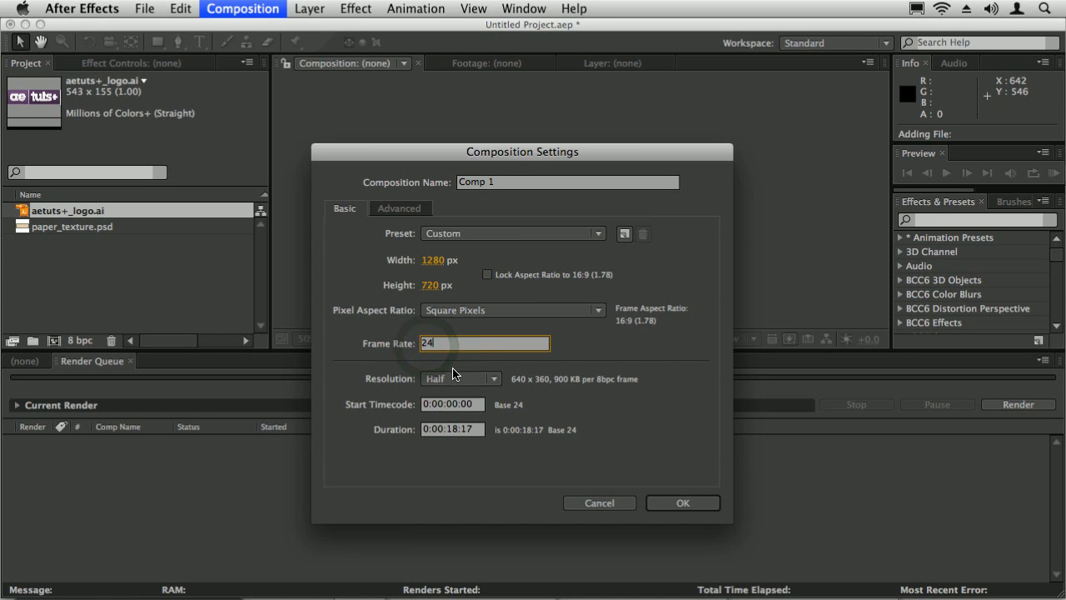
left_click(589, 348)
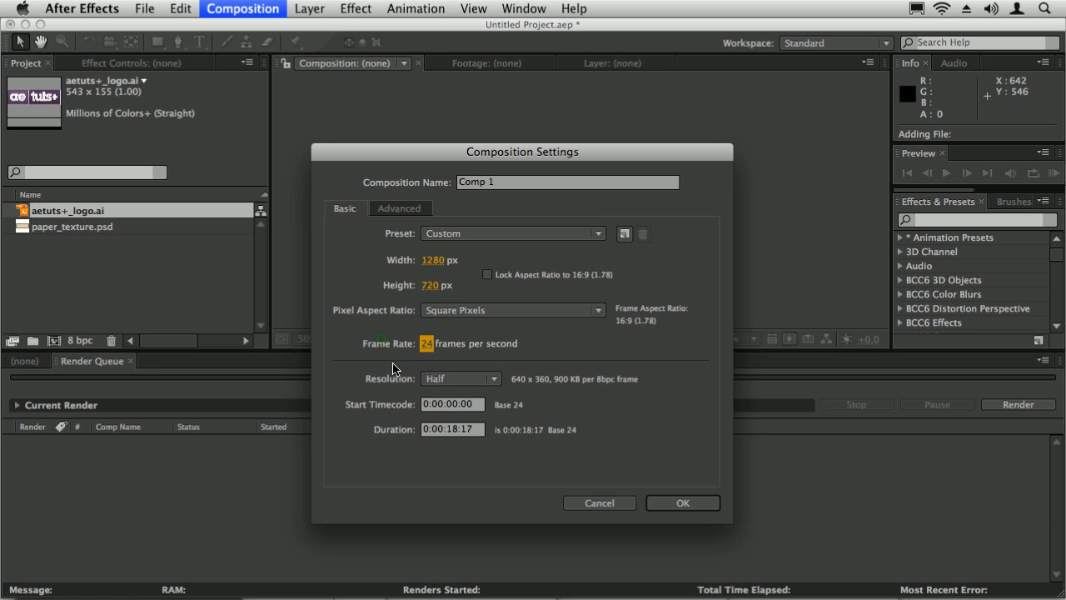
left_click(680, 505)
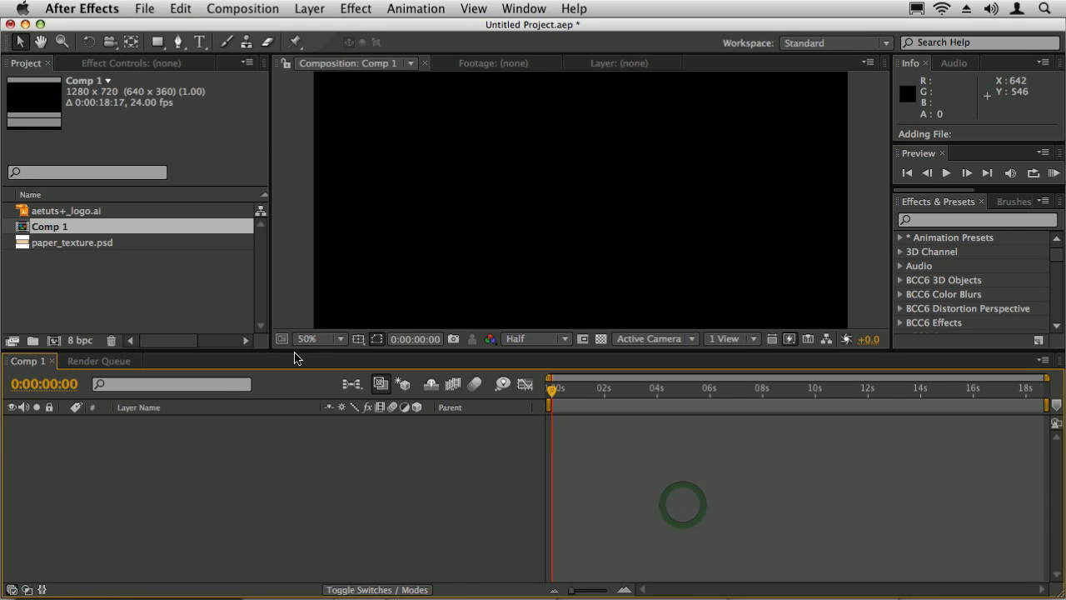
left_click_drag(303, 357, 319, 398)
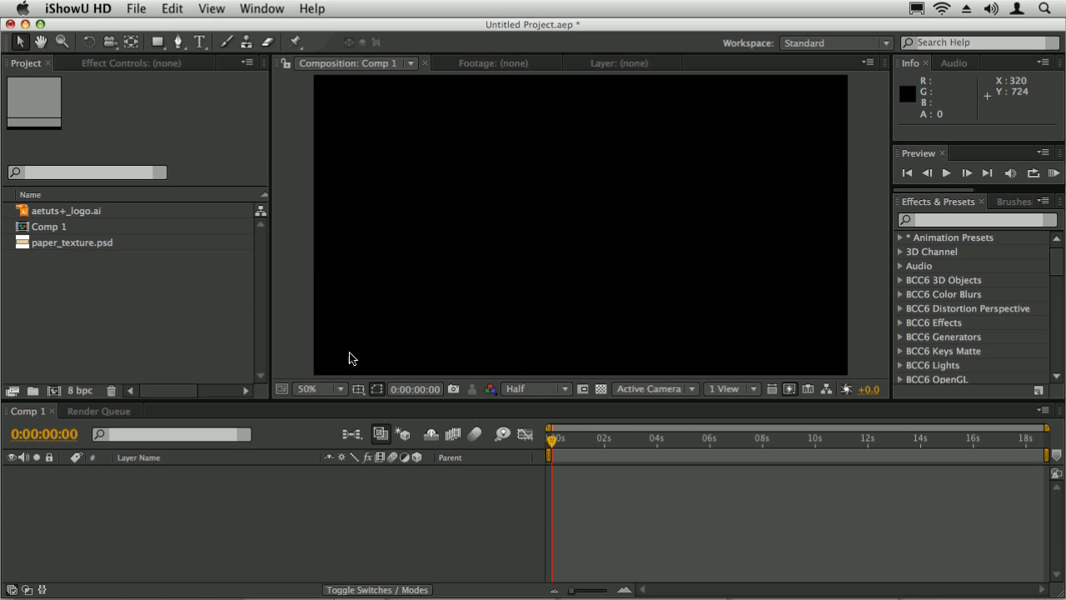
Review the first paper sheet in the QuickTime Player reference, and add paper_texture.psd to Comp 1 in After Effects, scaled down to about the frame width.
key("super+Tab")
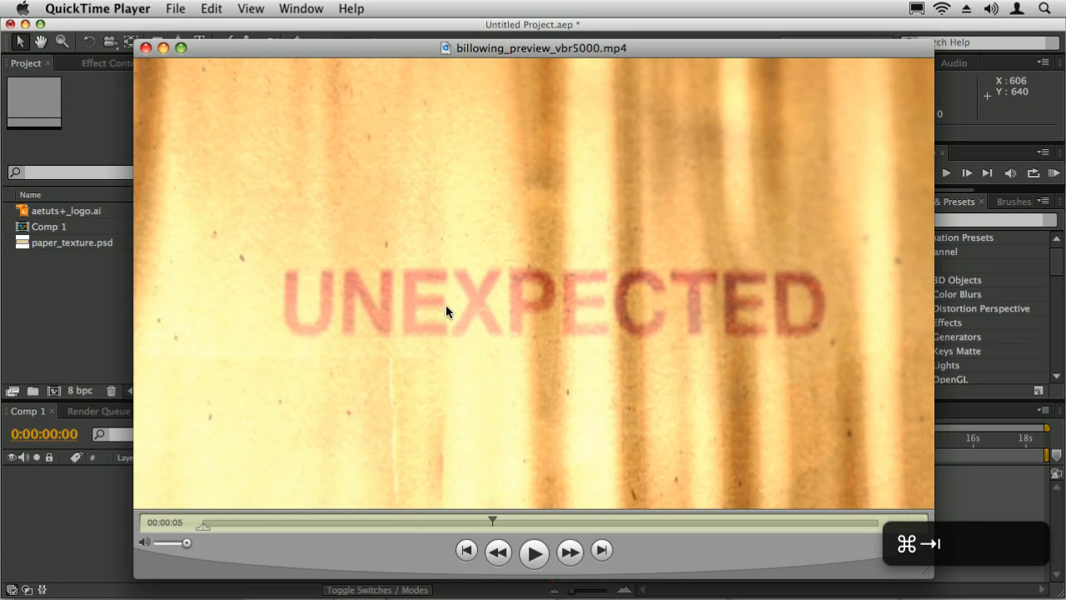
left_click_drag(380, 523, 283, 522)
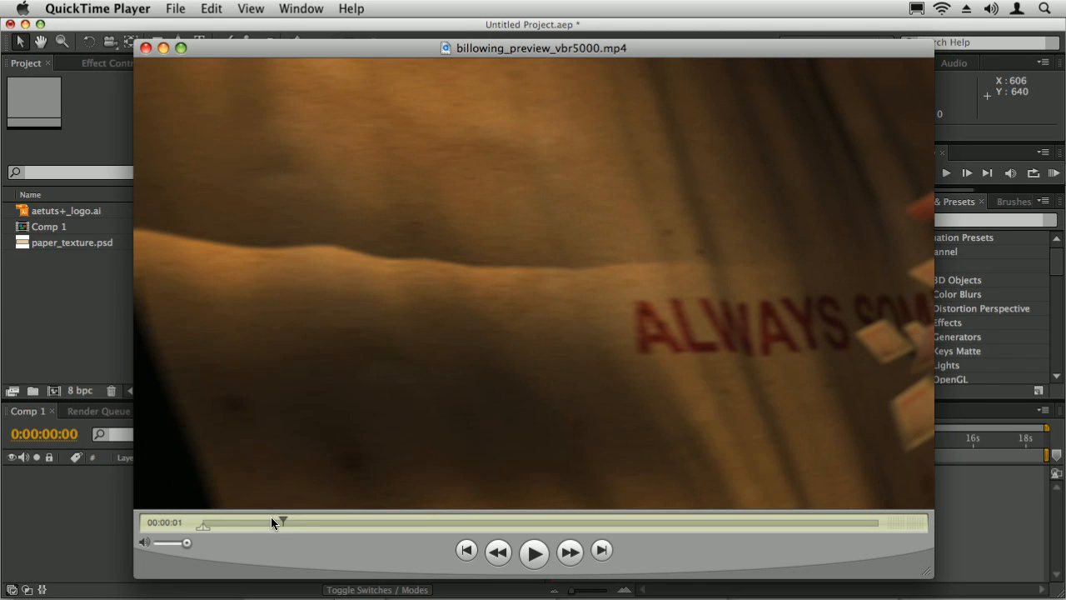
left_click_drag(283, 521, 340, 523)
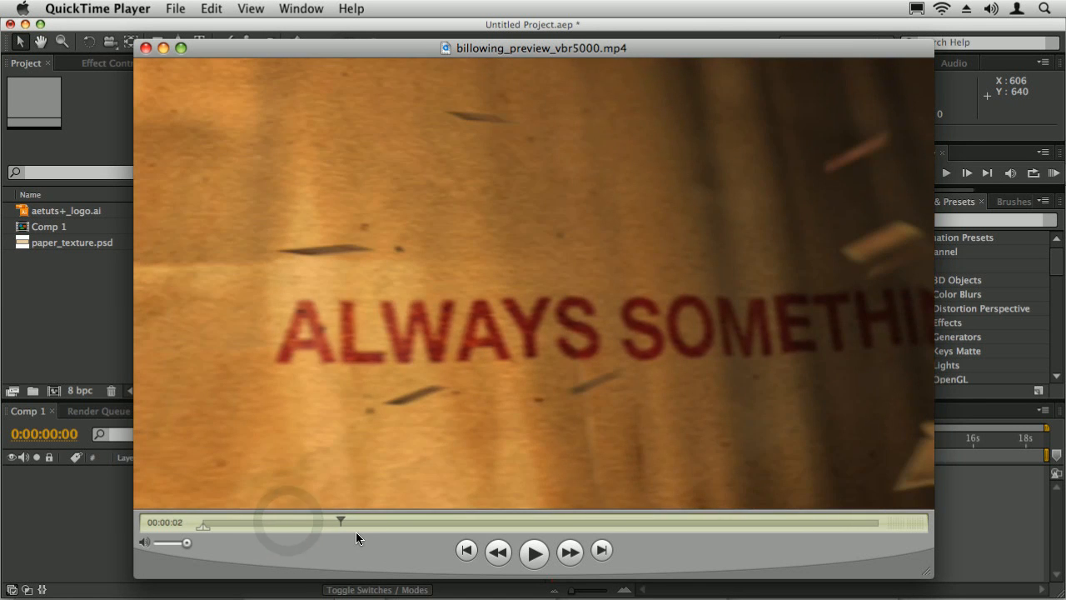
left_click(92, 324)
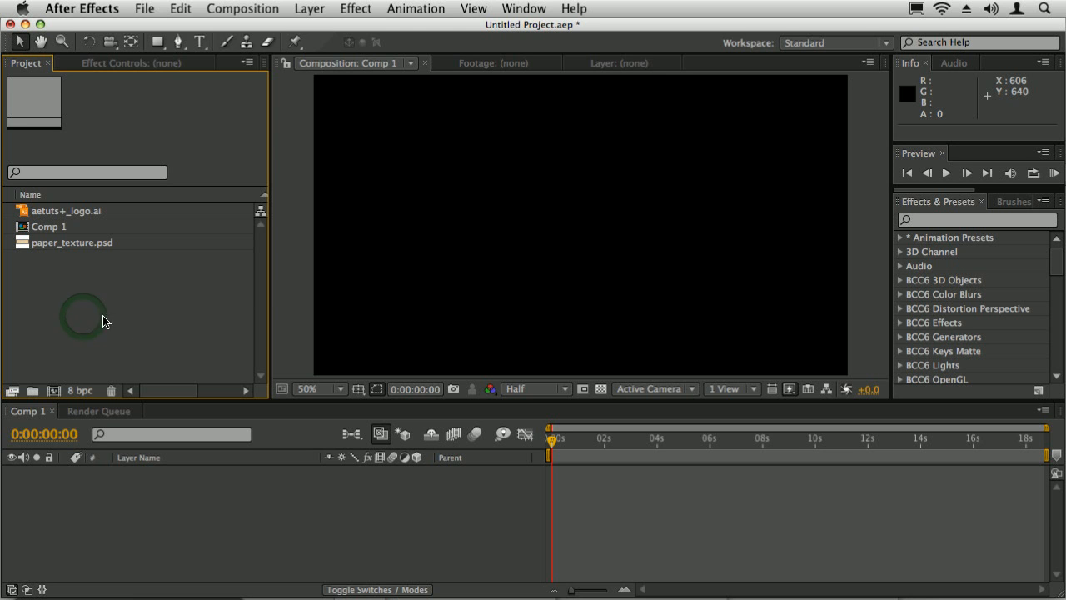
left_click(72, 244)
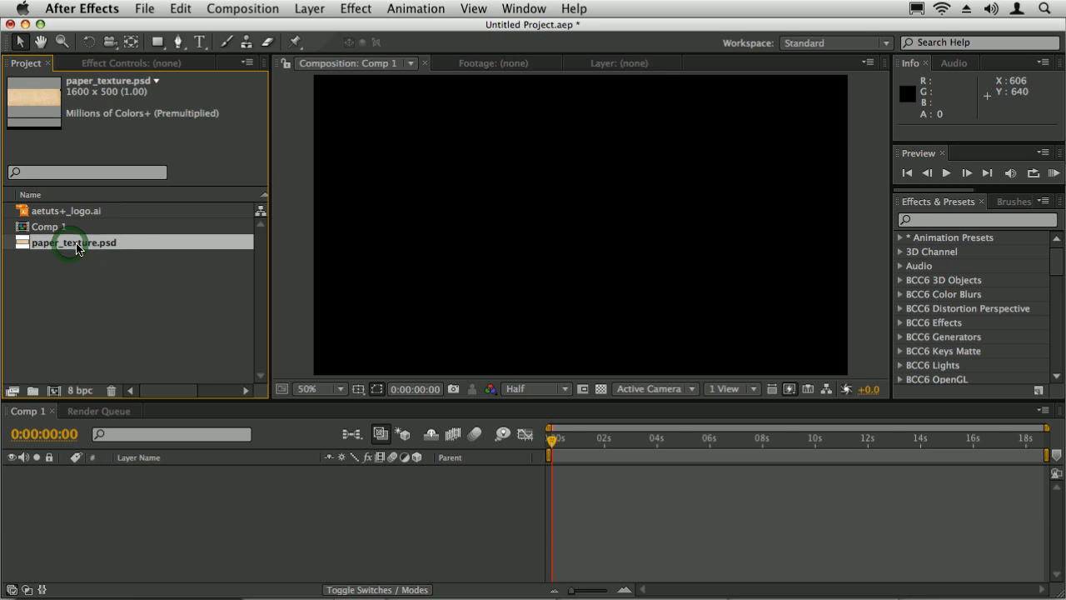
left_click_drag(78, 246, 573, 253)
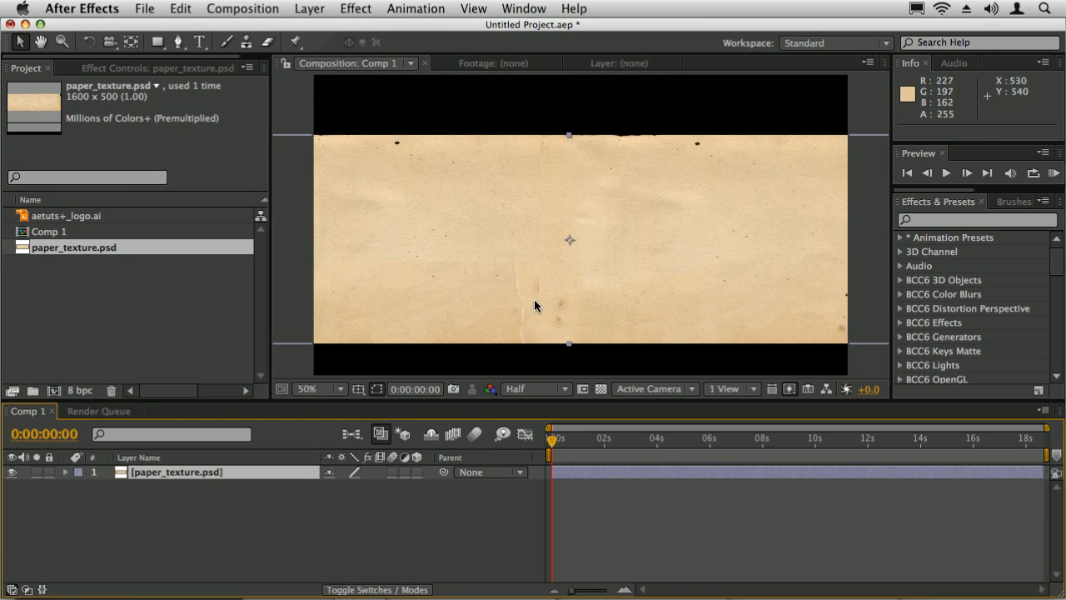
key("comma")
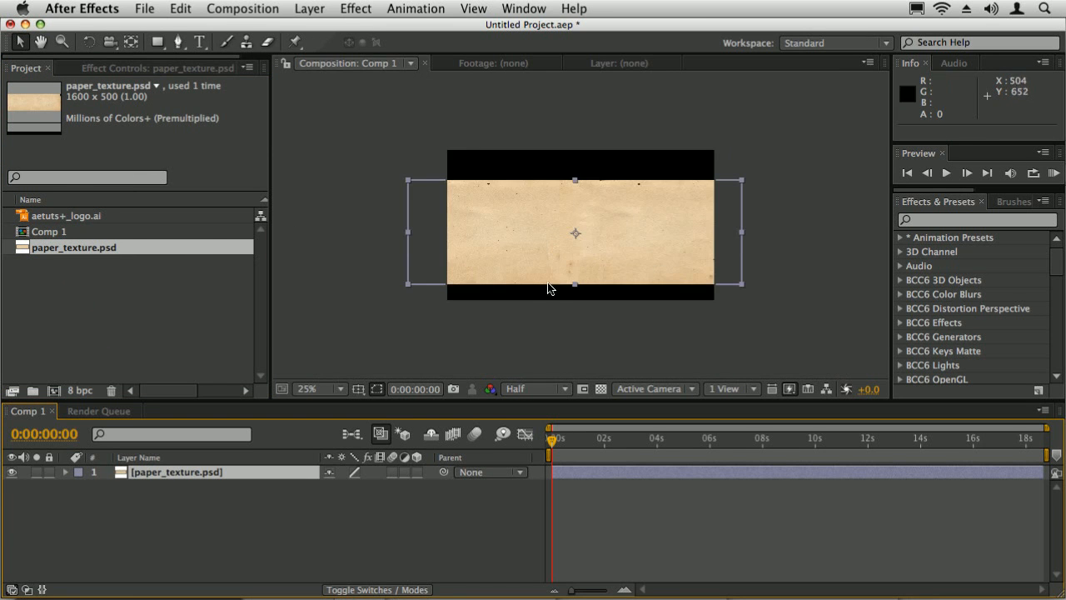
left_click_drag(741, 284, 675, 249)
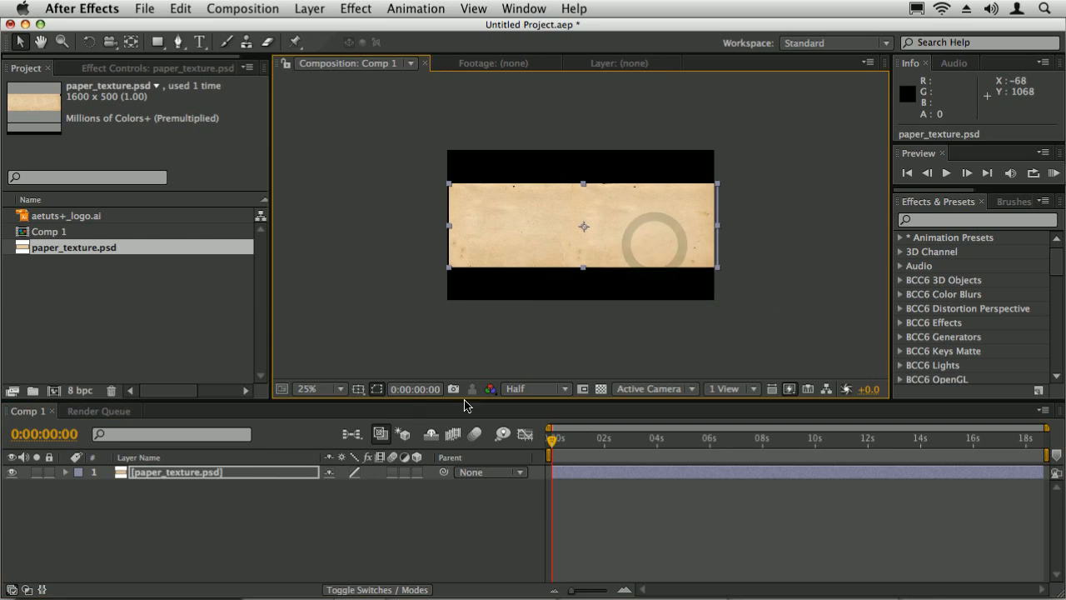
Pre-compose the paper texture layer as Sheet1, leaving all attributes in Comp 1, and open the new composition.
left_click(197, 472)
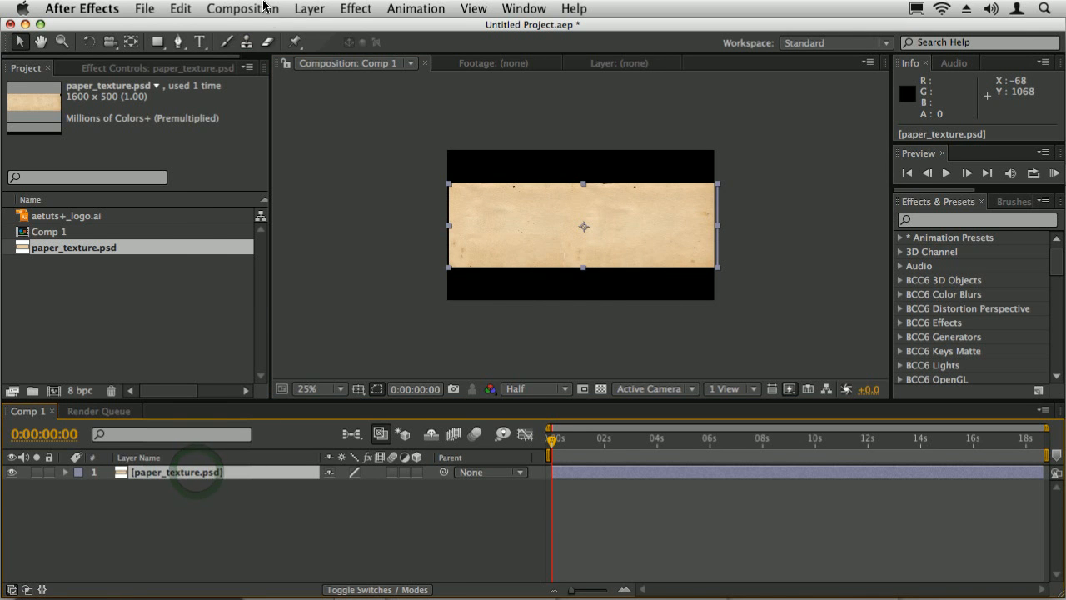
key("shift+super+c")
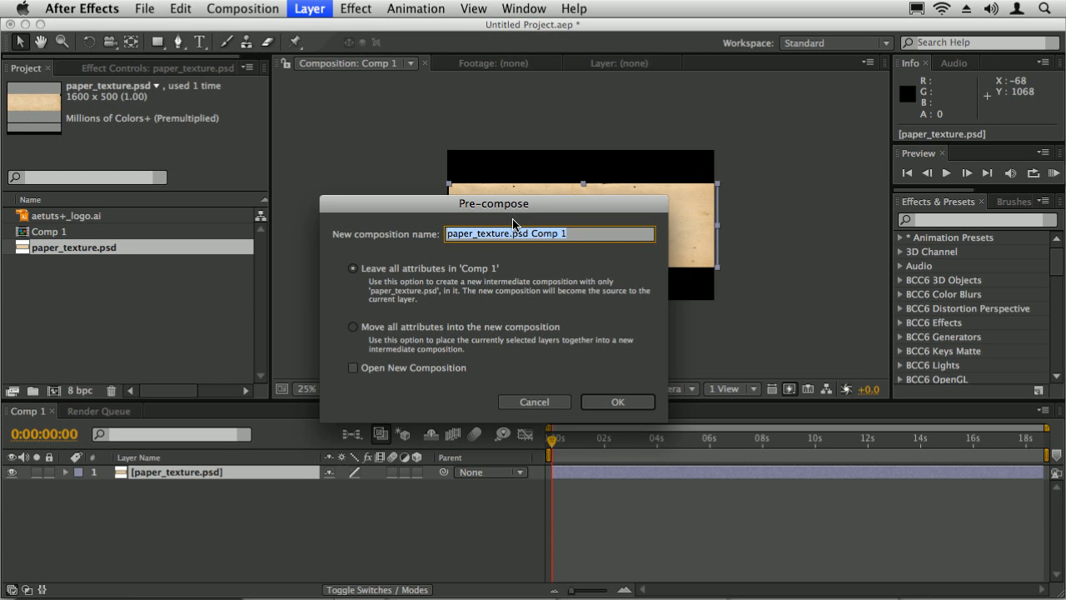
type("Sheet1")
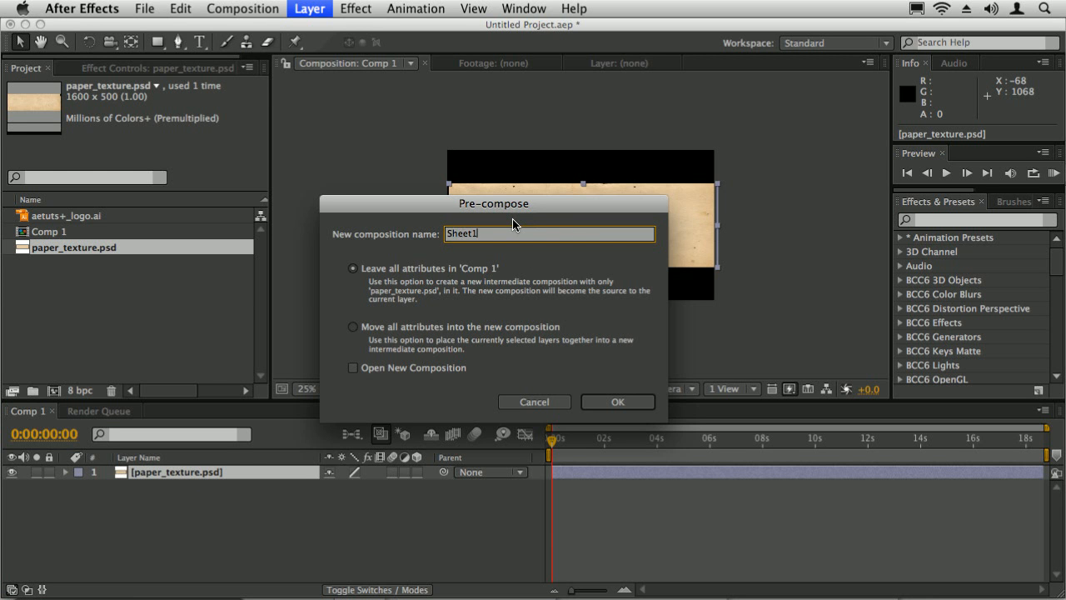
left_click(385, 271)
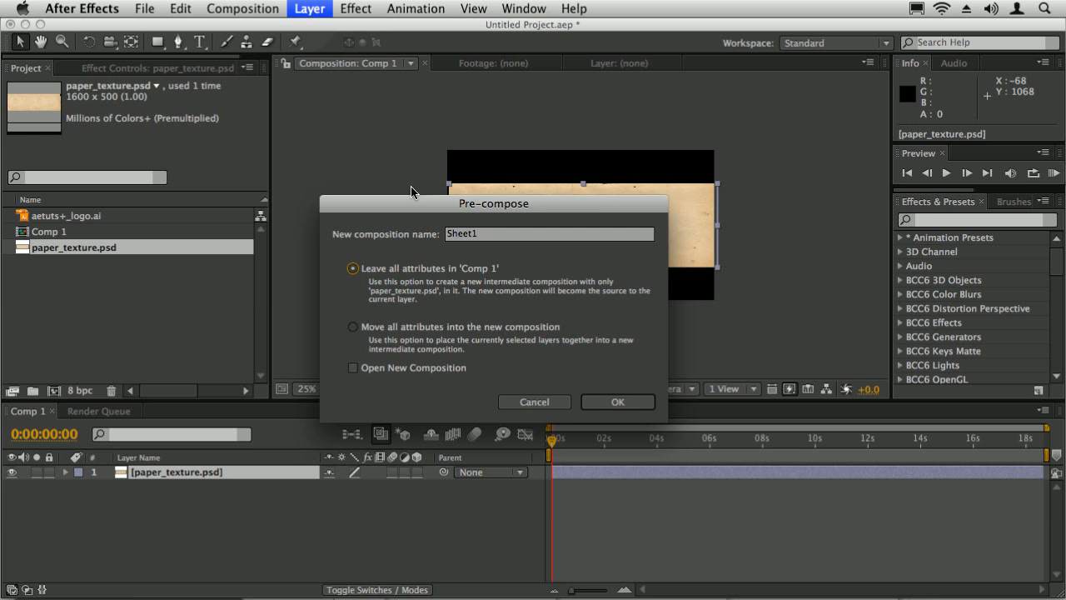
left_click(633, 398)
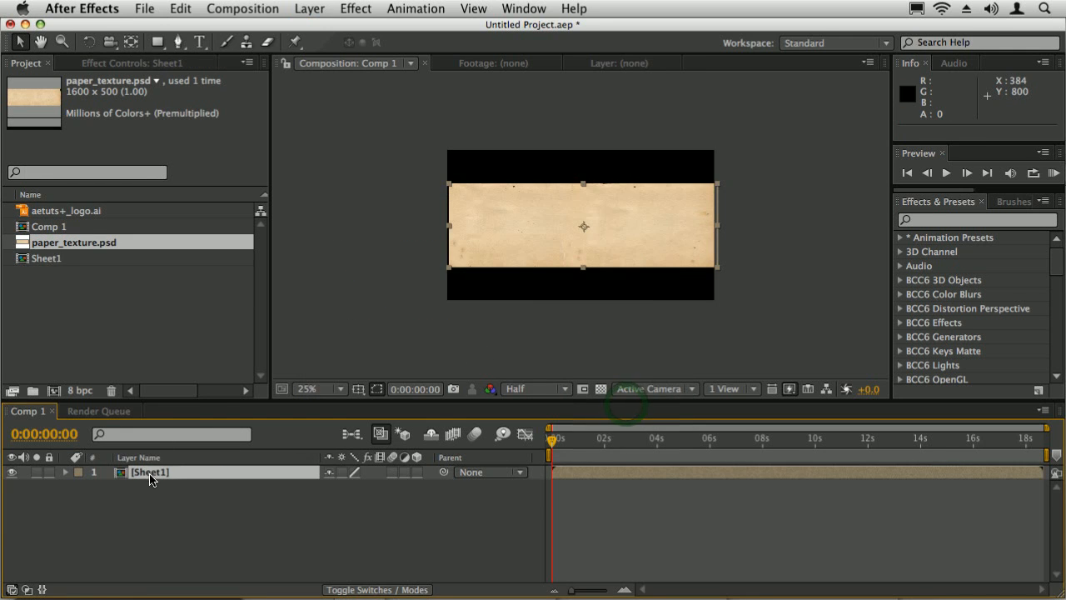
double_click(152, 477)
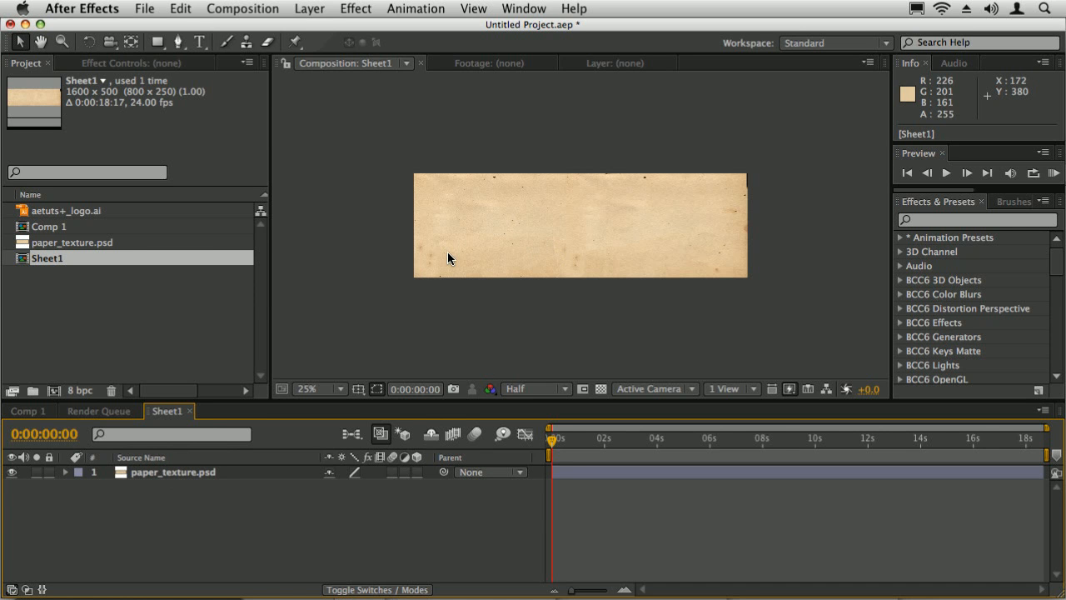
Check the title in the QuickTime Player reference, and add the text ALWAYS SOMETHING on the paper in the After Effects Sheet1 composition.
key("super+Tab")
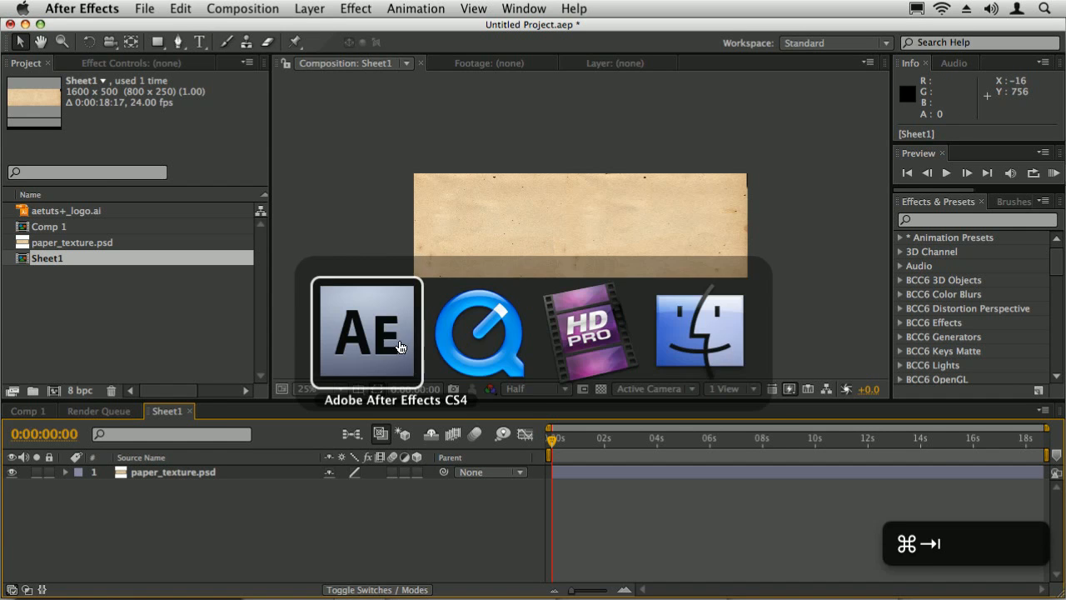
mouse_move(339, 521)
left_mouse_down()
mouse_move(384, 524)
mouse_move(344, 523)
left_mouse_up()
left_click(96, 344)
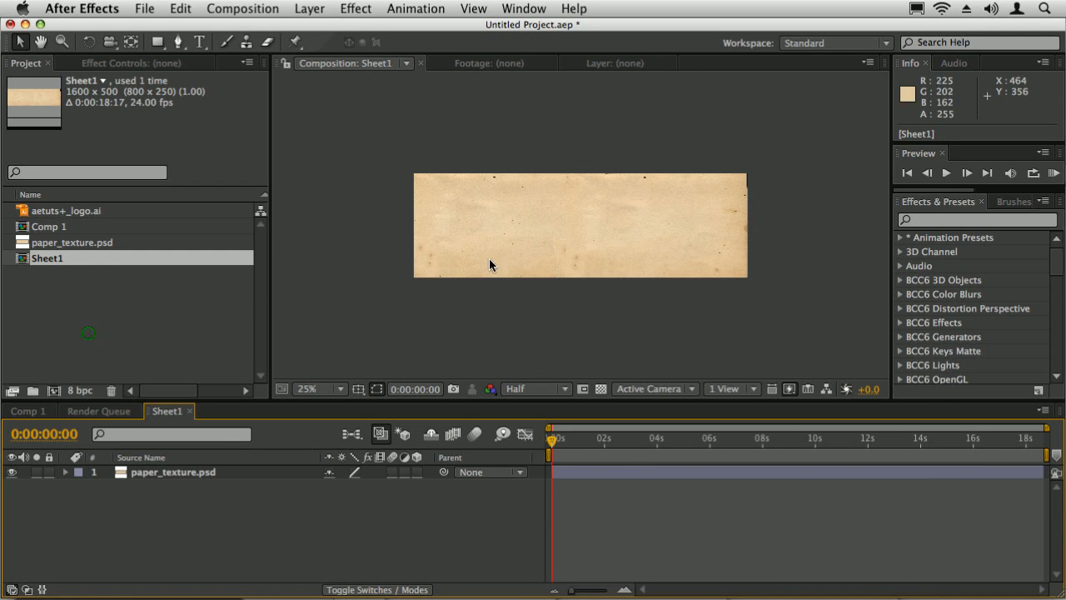
key("super+t")
left_click(485, 227)
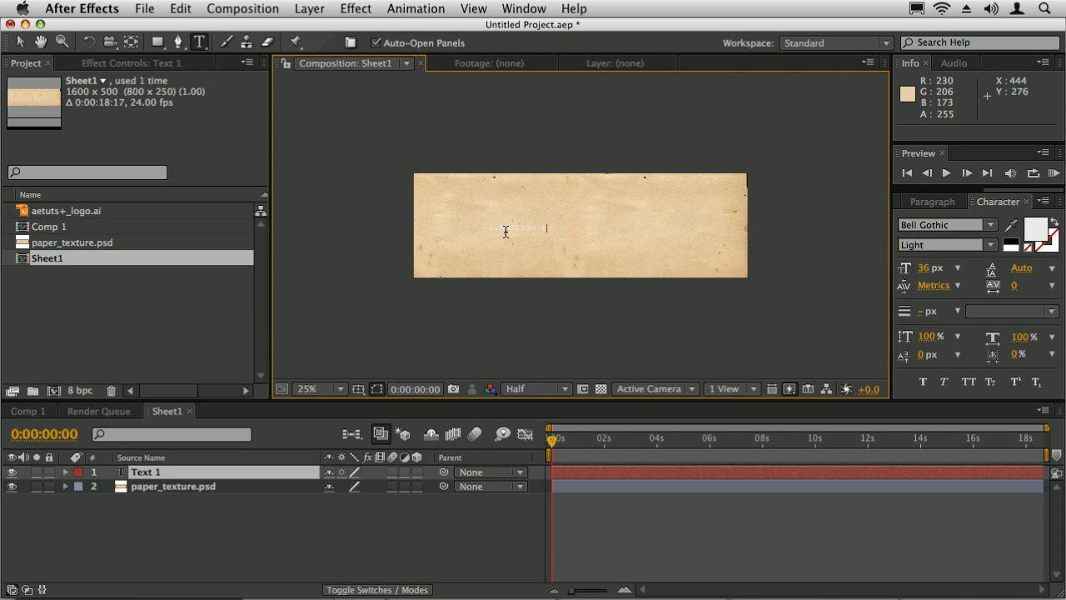
type("THING")
key("KP_Enter")
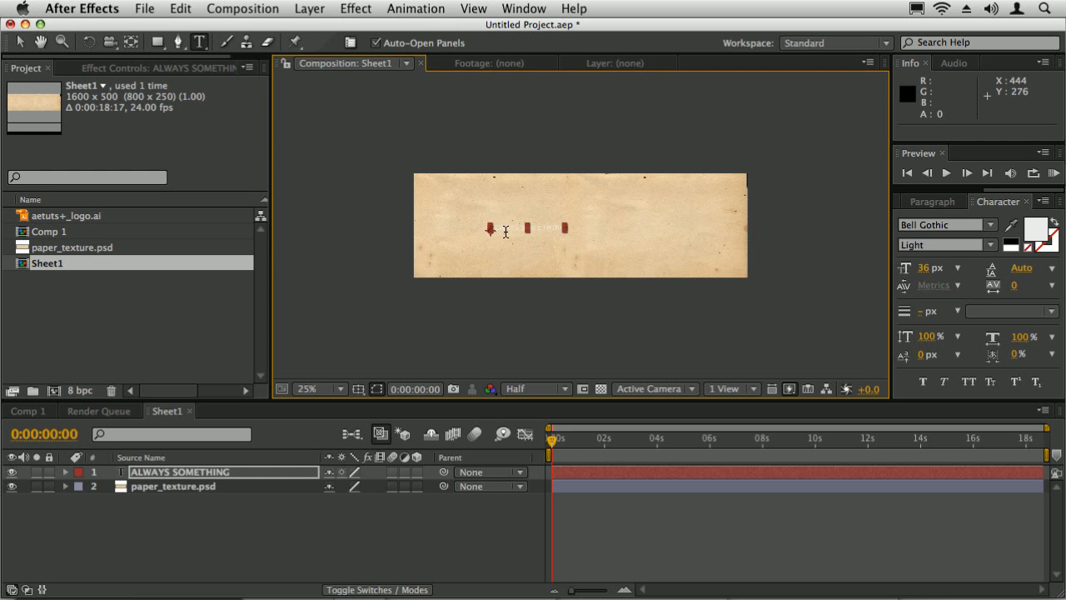
left_click(20, 42)
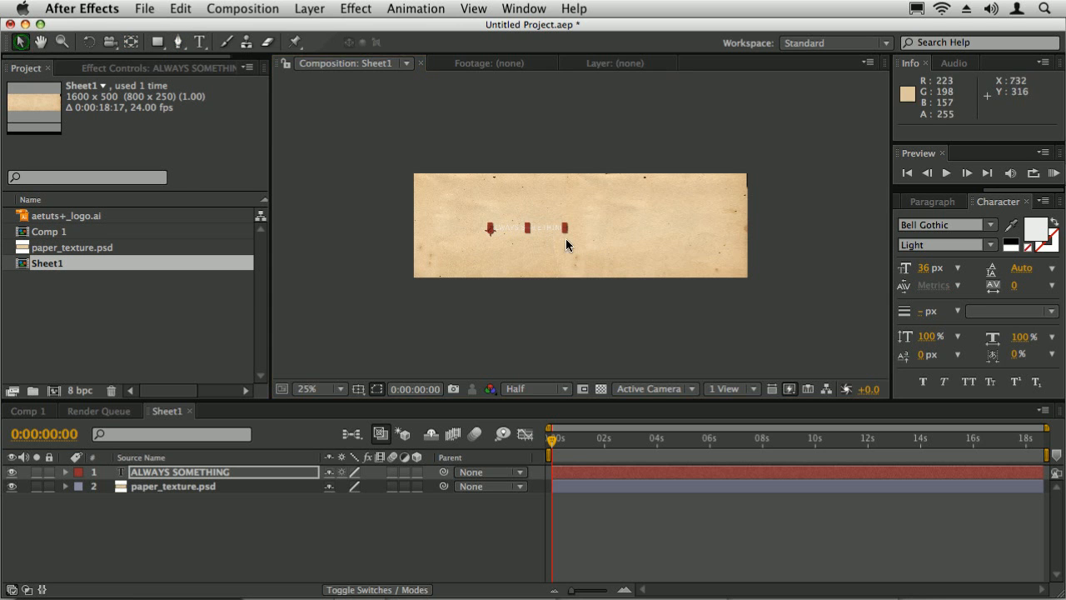
Enlarge and centre the ALWAYS SOMETHING title on the paper, and set it in black Helvetica Bold.
left_click_drag(679, 205, 632, 234)
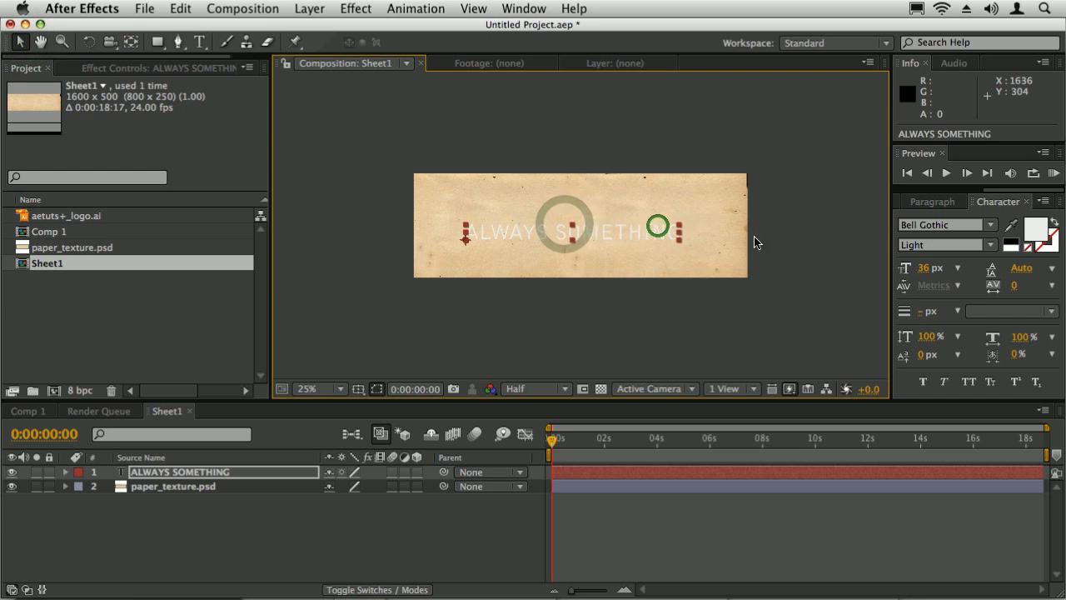
left_click(951, 226)
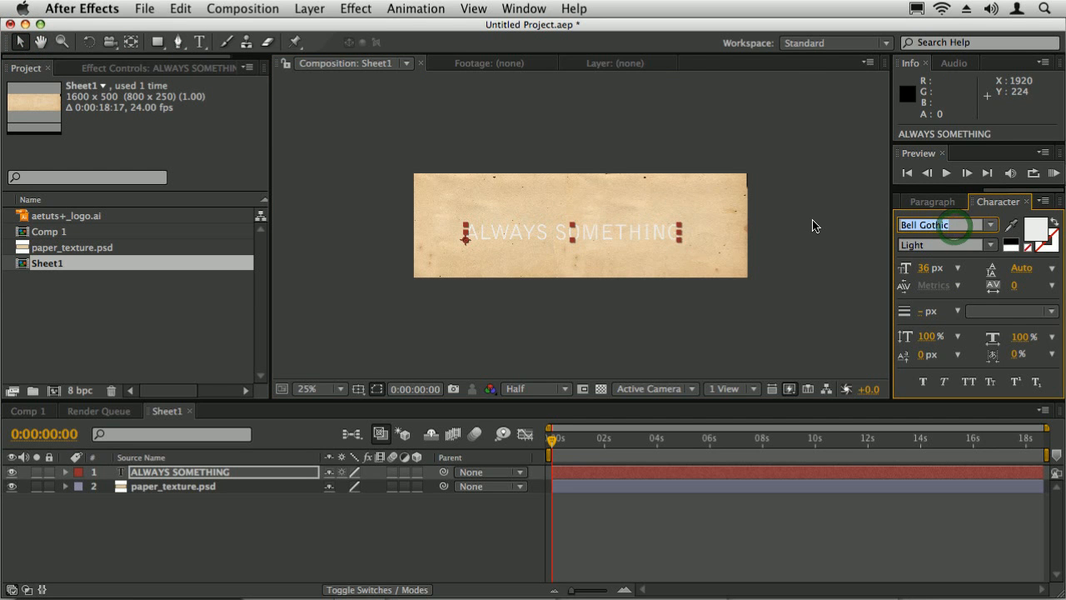
type("Helvetica")
left_click(987, 238)
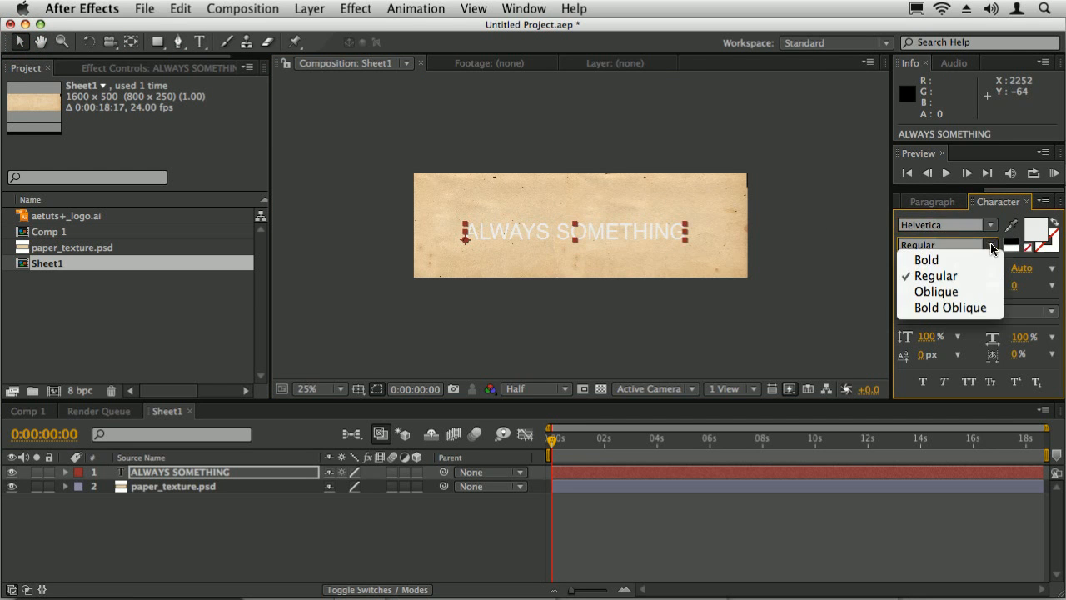
left_click(937, 258)
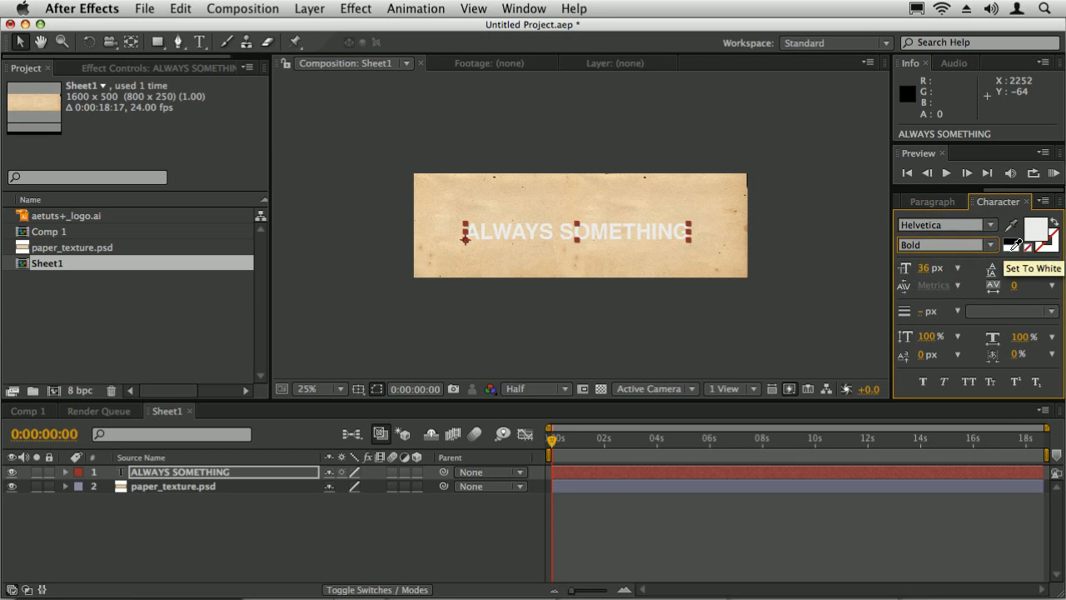
left_click(1011, 246)
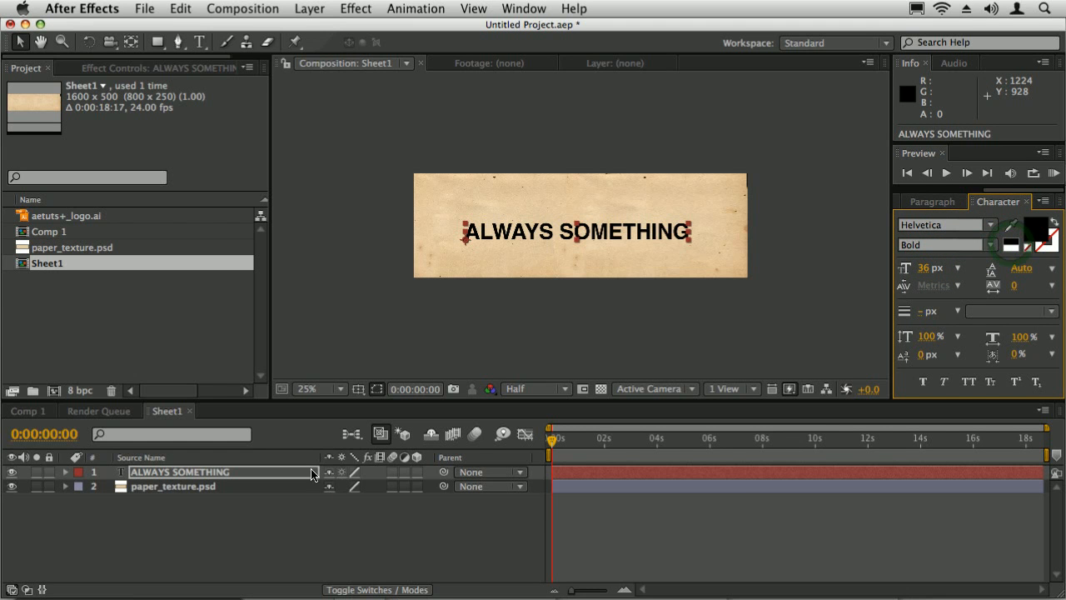
Set the title layer's blending mode to Overlay and nudge the text to the centre of the paper.
key("F4")
left_click(354, 472)
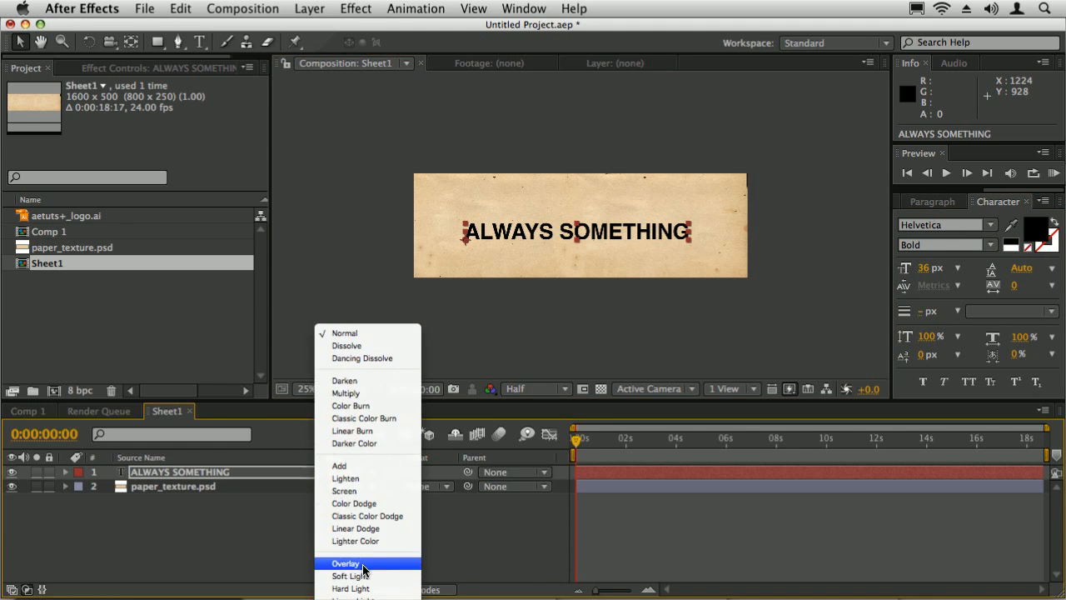
left_click(363, 565)
scroll(477, 301, "up", 2)
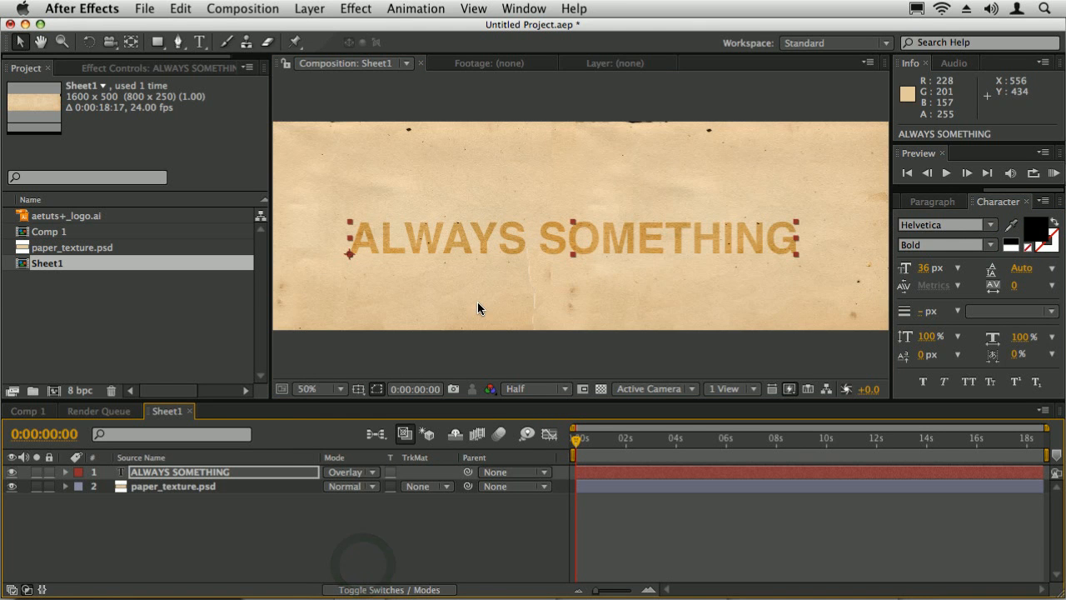
left_click(644, 245)
left_click_drag(644, 245, 652, 238)
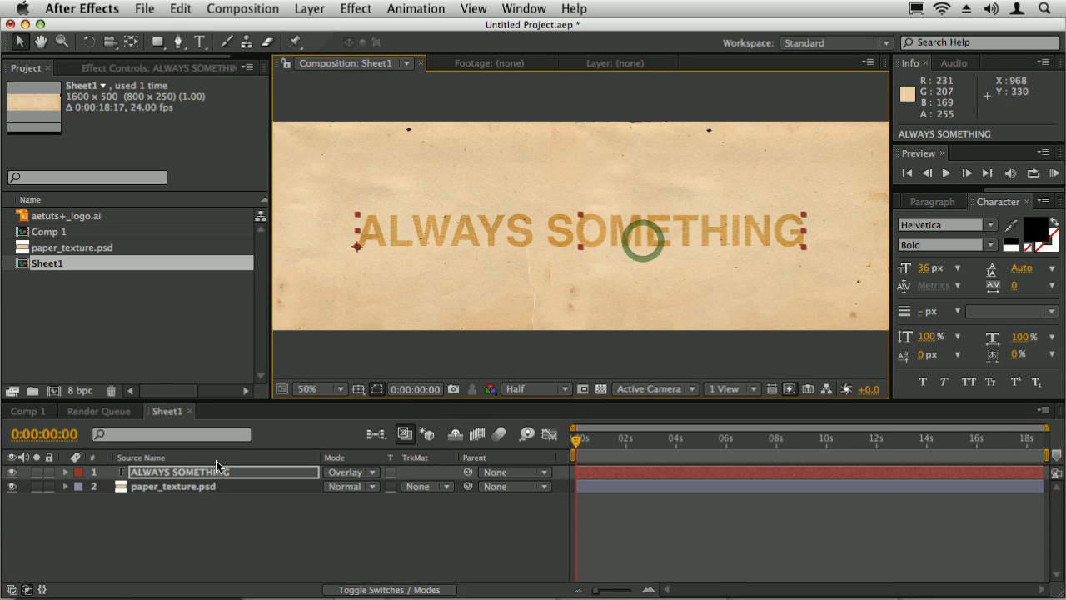
Apply the Curves effect to the paper_texture.psd layer and pull the RGB curve down strongly to darken the paper.
left_click(192, 486)
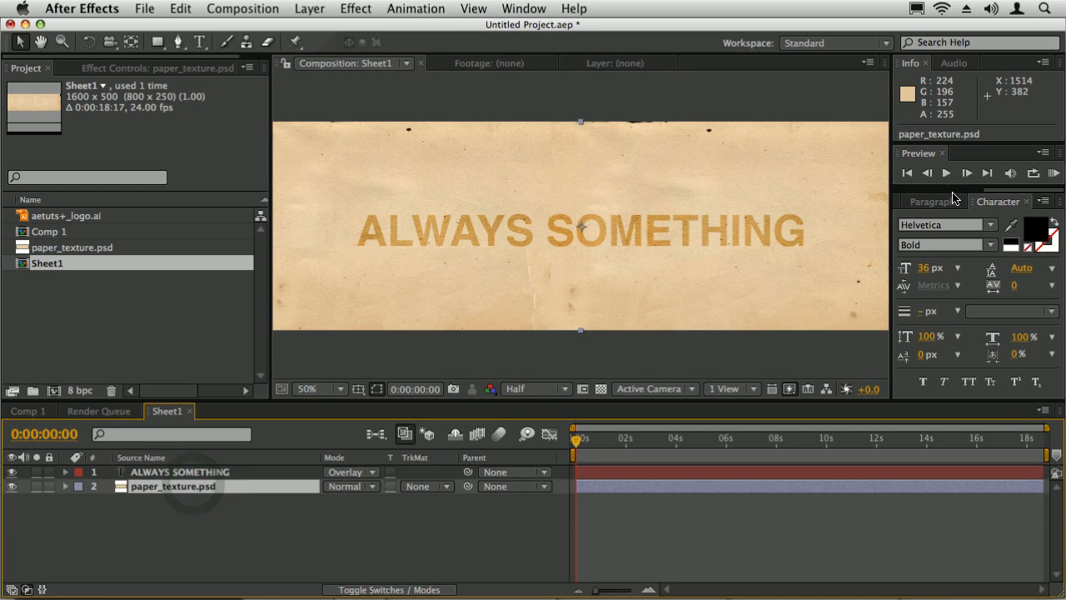
key("super+5")
left_click(937, 219)
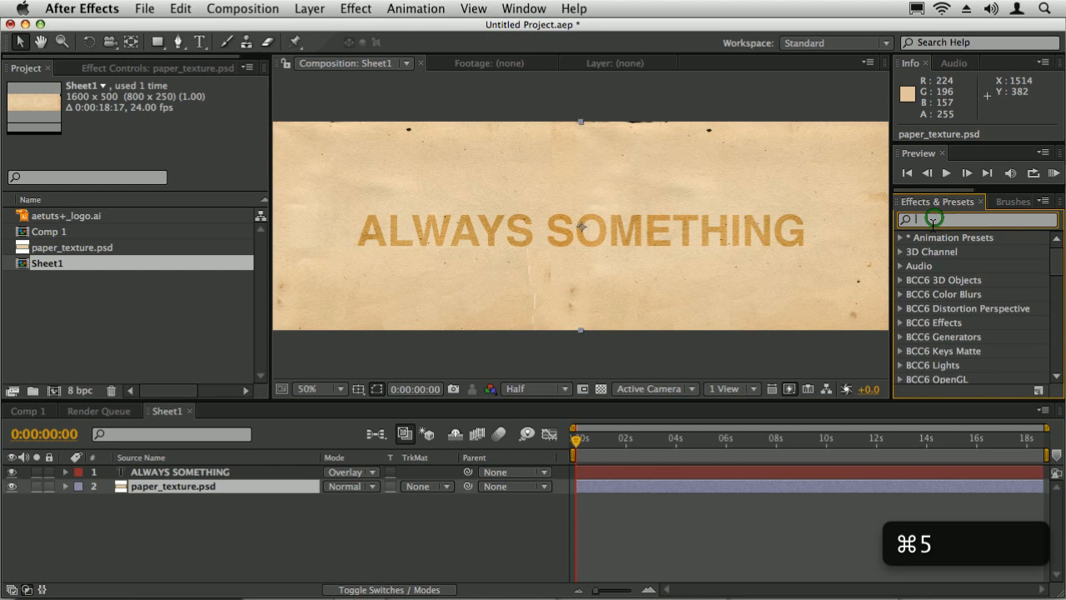
type("curve")
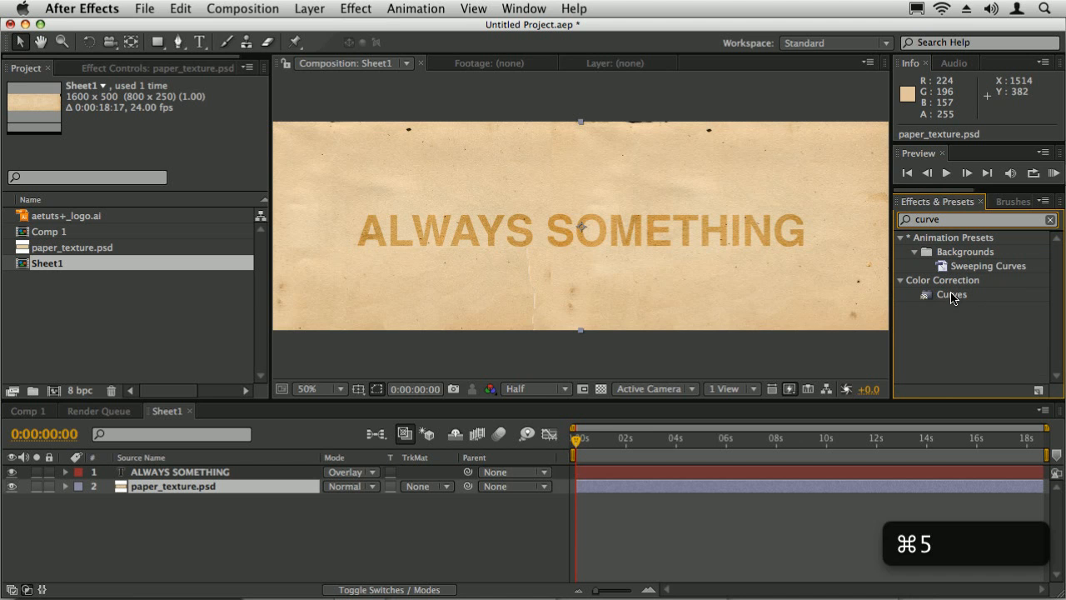
left_click_drag(952, 296, 180, 487)
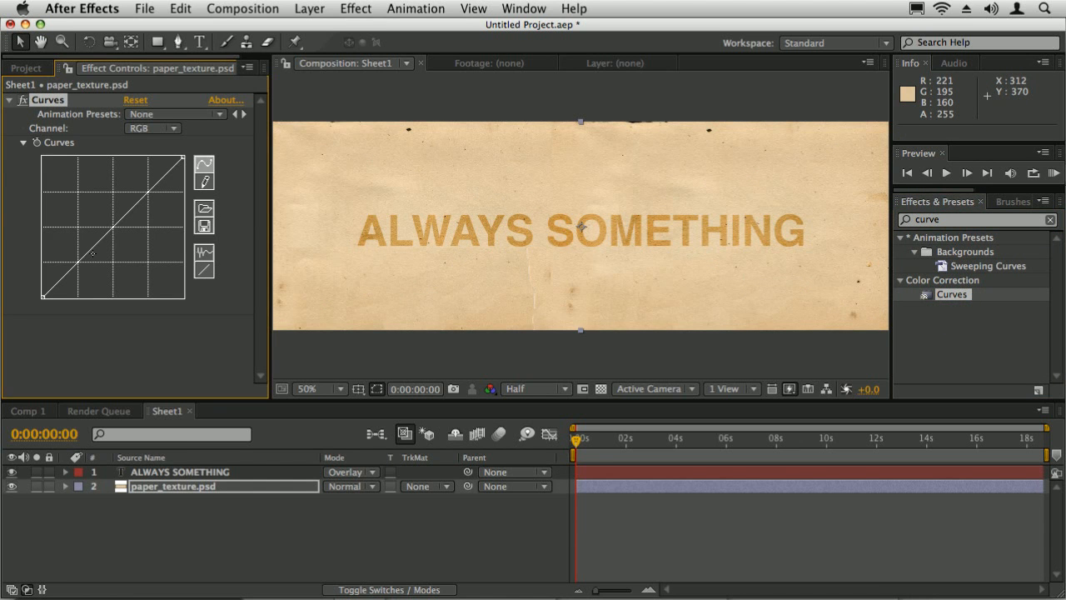
left_click_drag(81, 259, 138, 263)
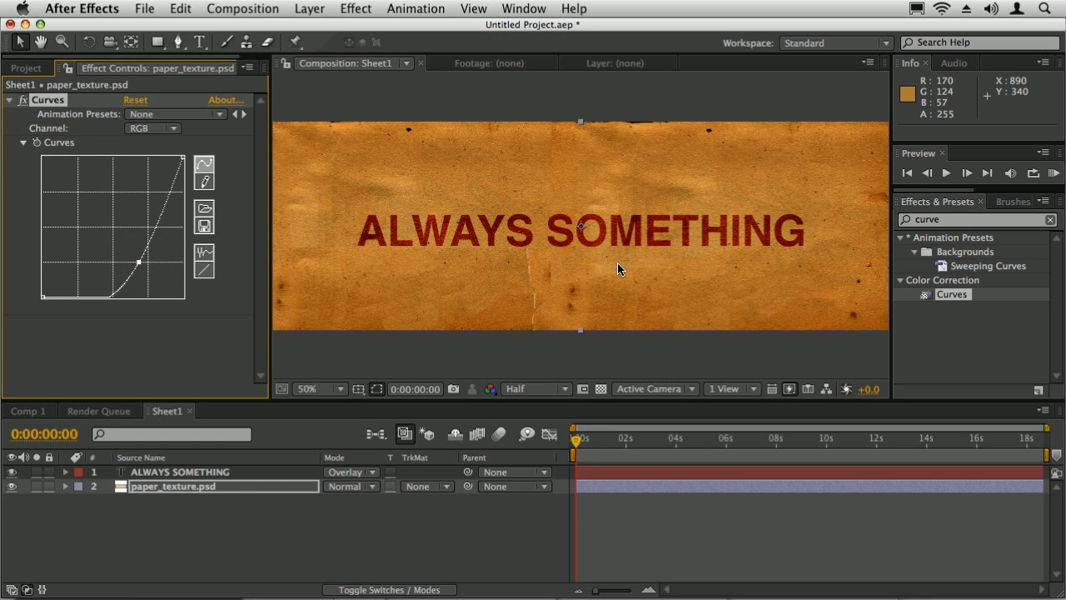
Return to Comp 1 and rename the composition as Main Comp.
left_click(376, 434)
left_click(291, 434)
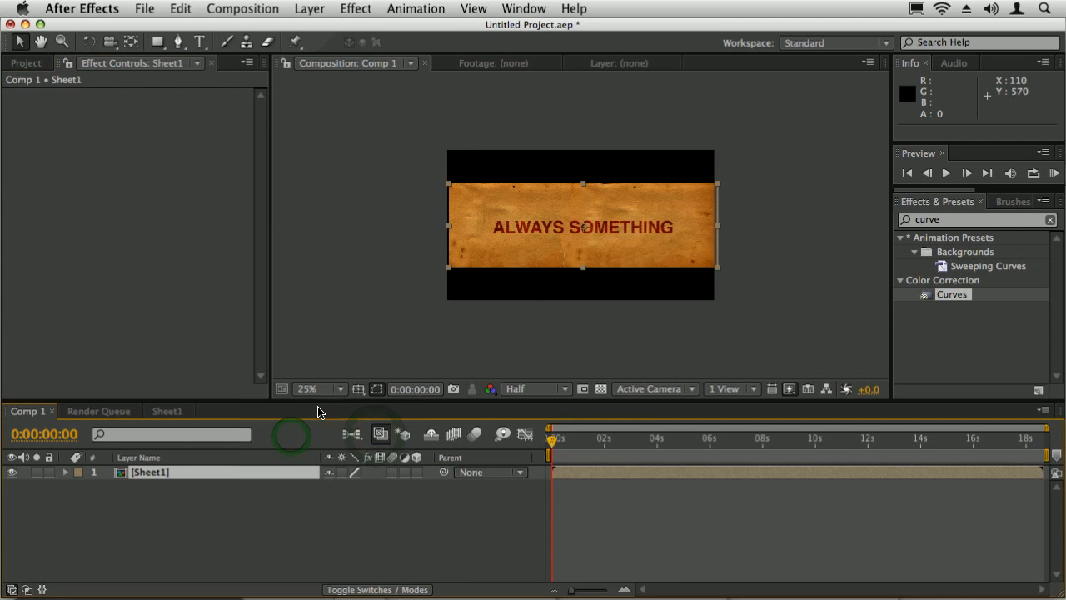
key("super+k")
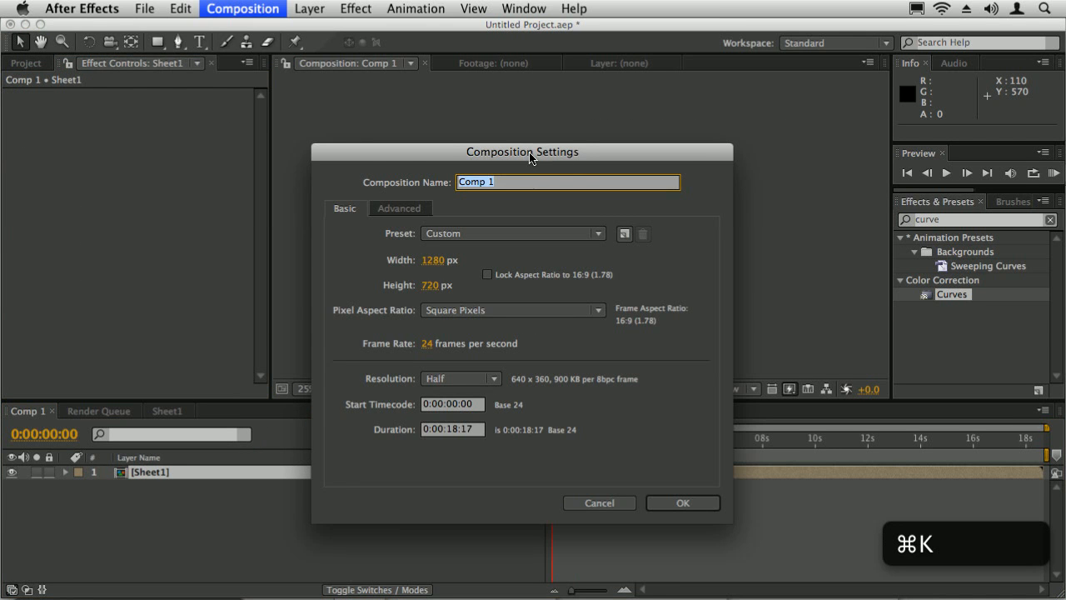
left_click_drag(530, 154, 516, 168)
type("Main Com")
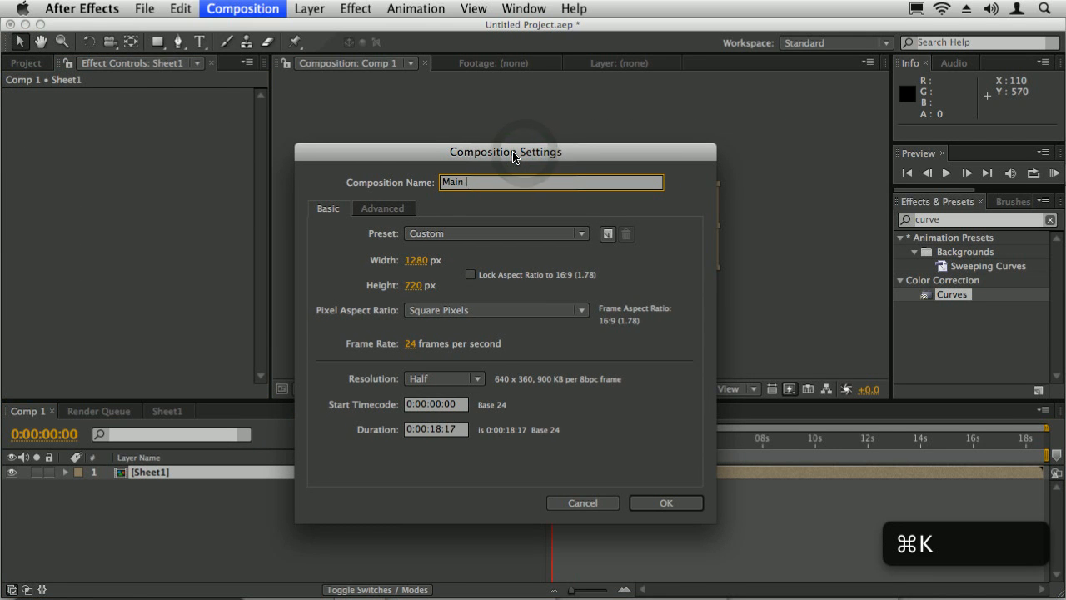
key("Return")
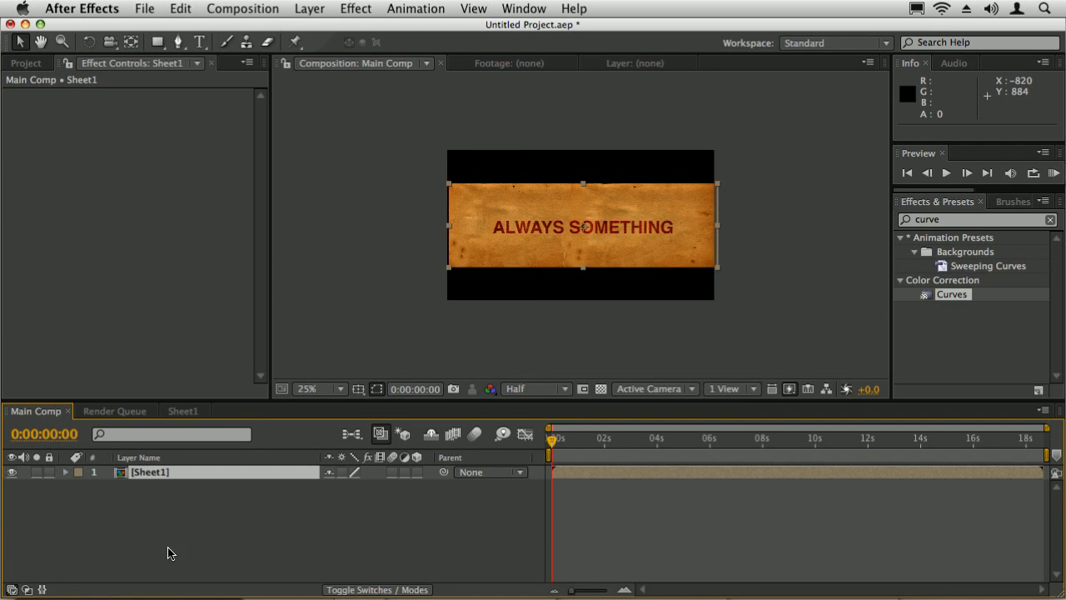
Add a camera layer with the 50mm preset to Main Comp.
left_click(308, 8)
mouse_move(329, 32)
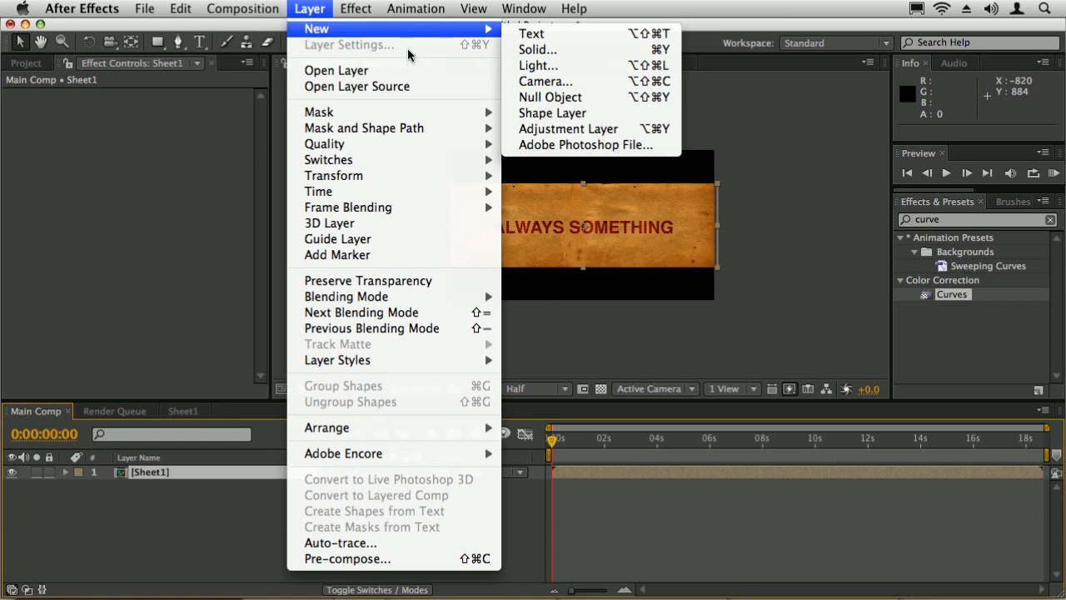
left_click(587, 83)
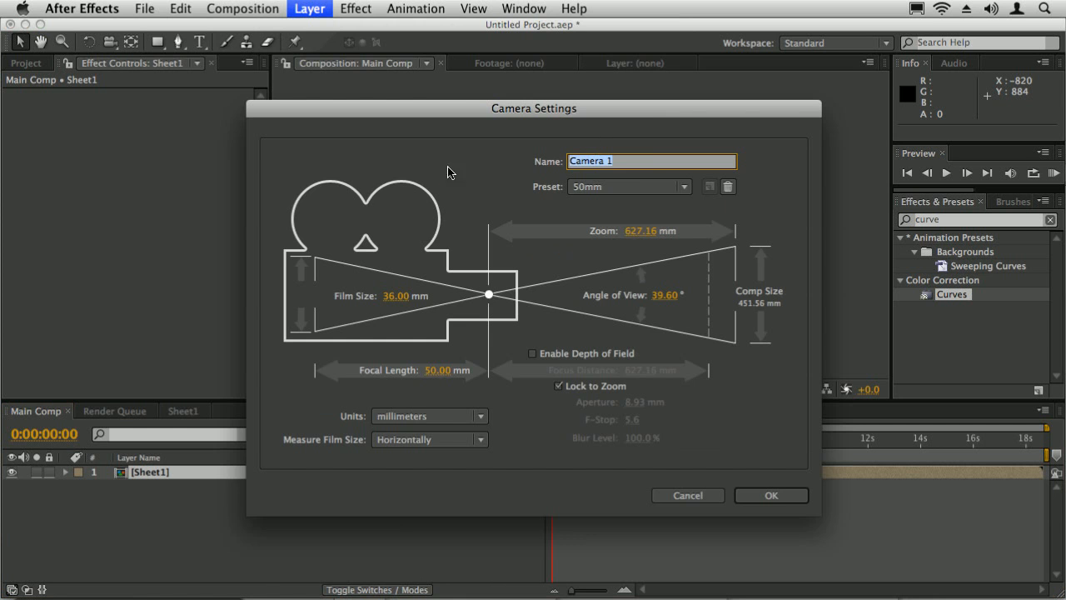
left_click_drag(608, 112, 576, 111)
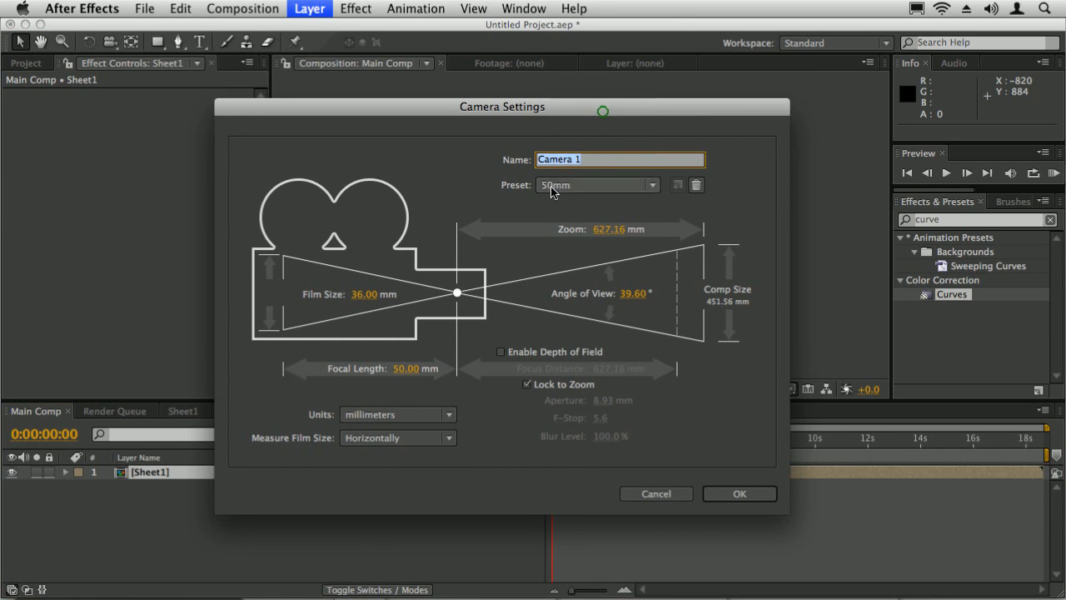
left_click(741, 493)
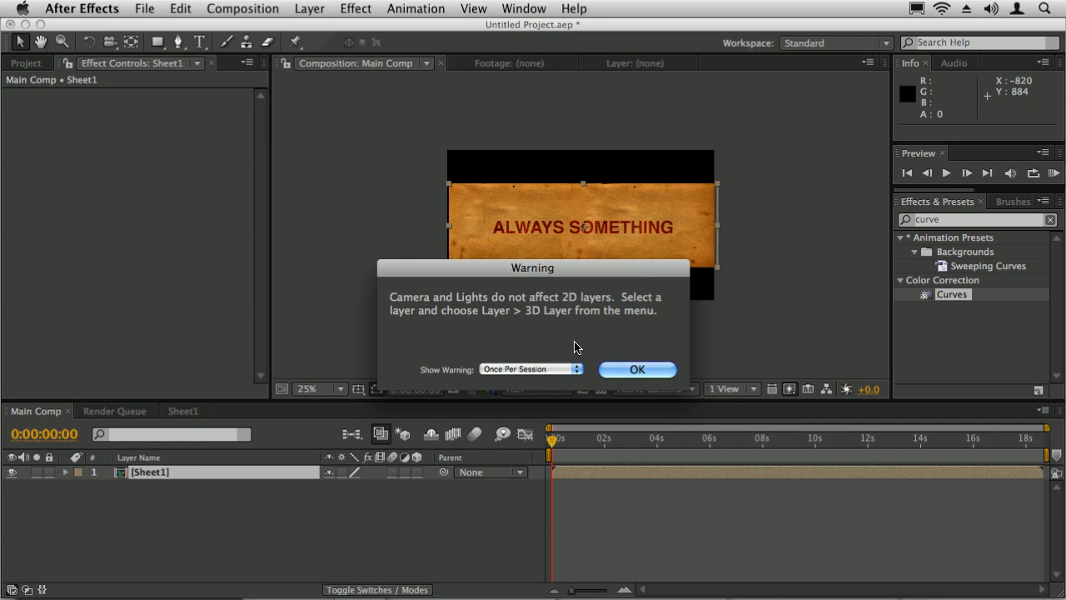
left_click(623, 368)
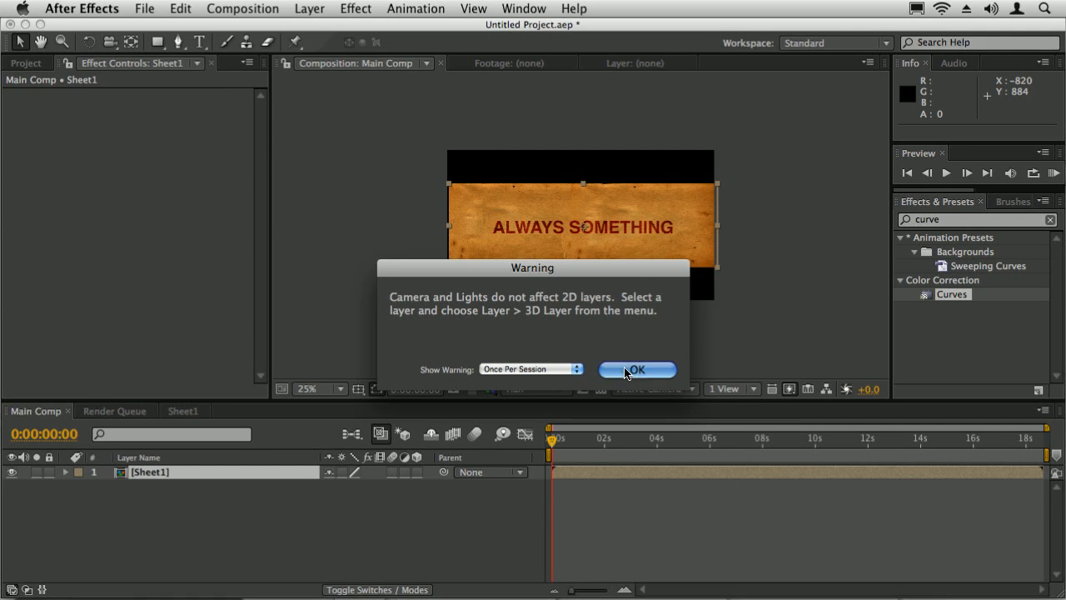
Add a null object as a 3D layer and parent Camera 1 to it.
left_click(309, 9)
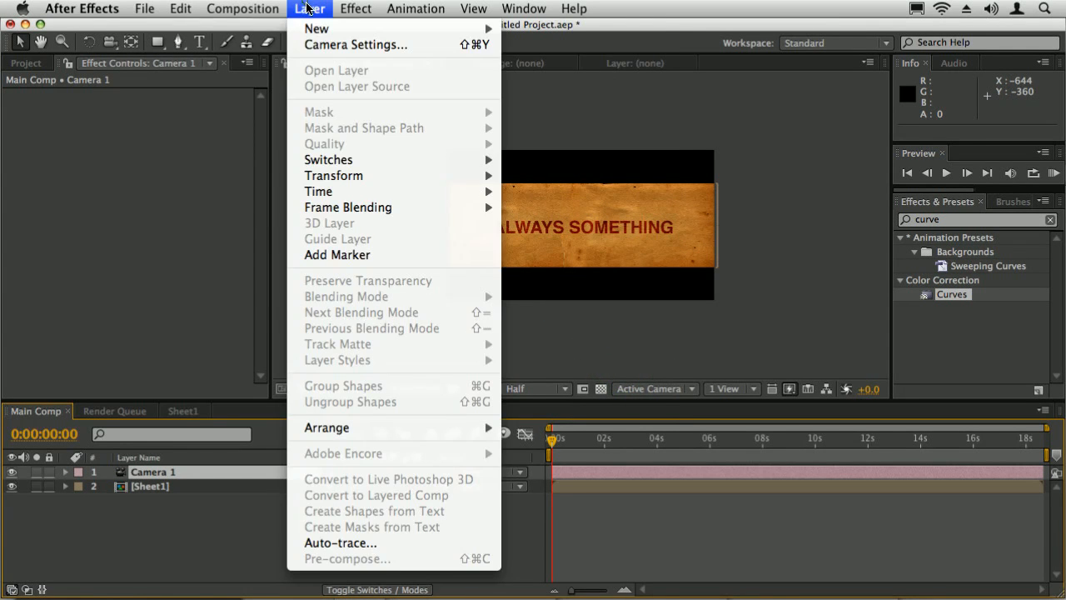
mouse_move(320, 28)
left_click(604, 99)
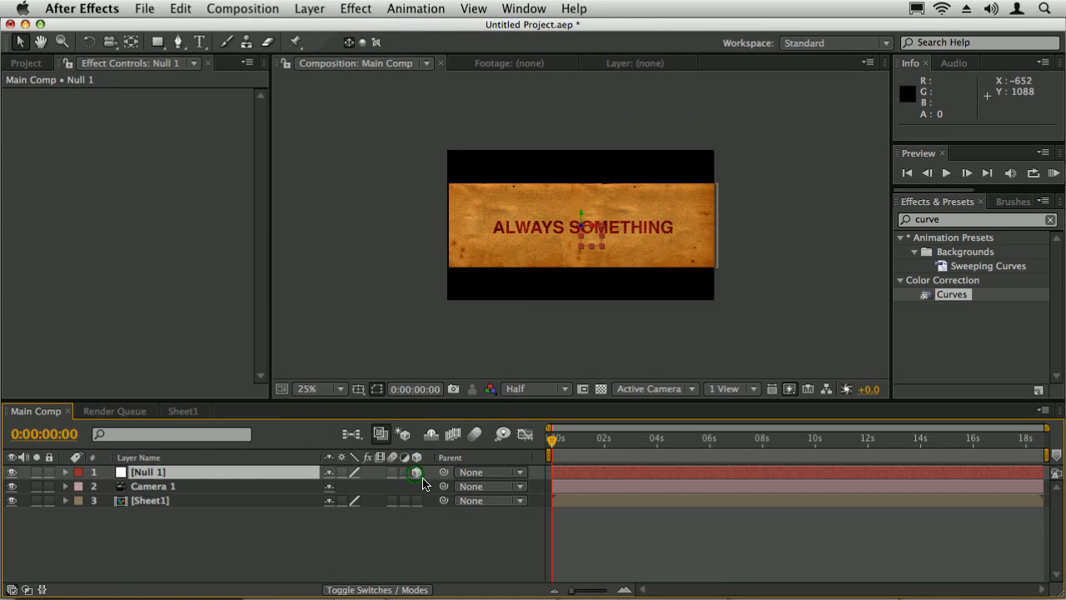
left_click(146, 486)
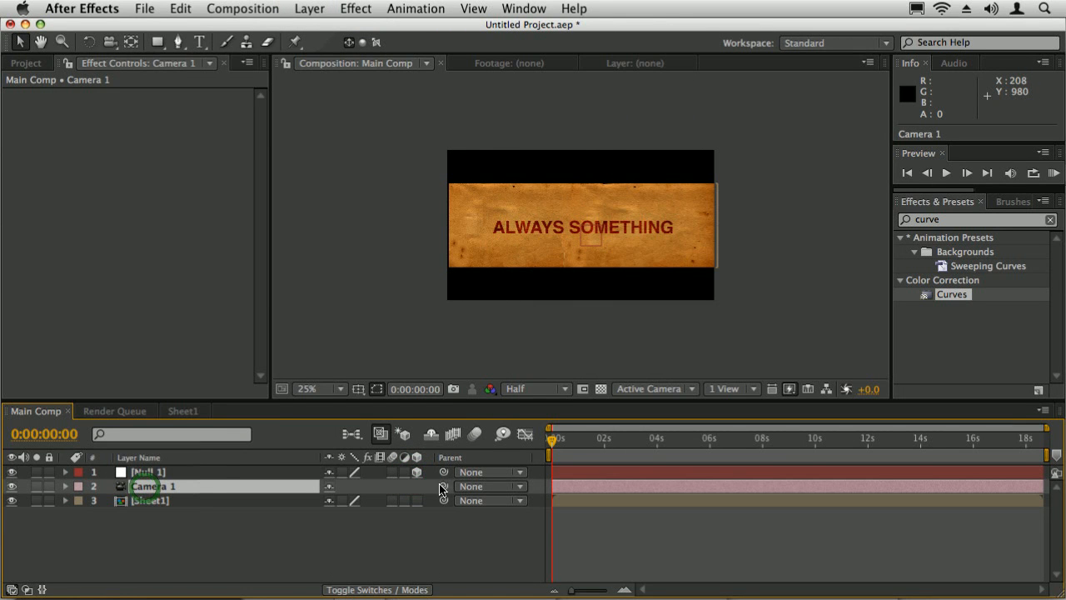
left_click_drag(441, 488, 170, 472)
Split the viewer into two horizontal views and frame the whole camera in the Top view at 12.5% magnification.
left_click(728, 389)
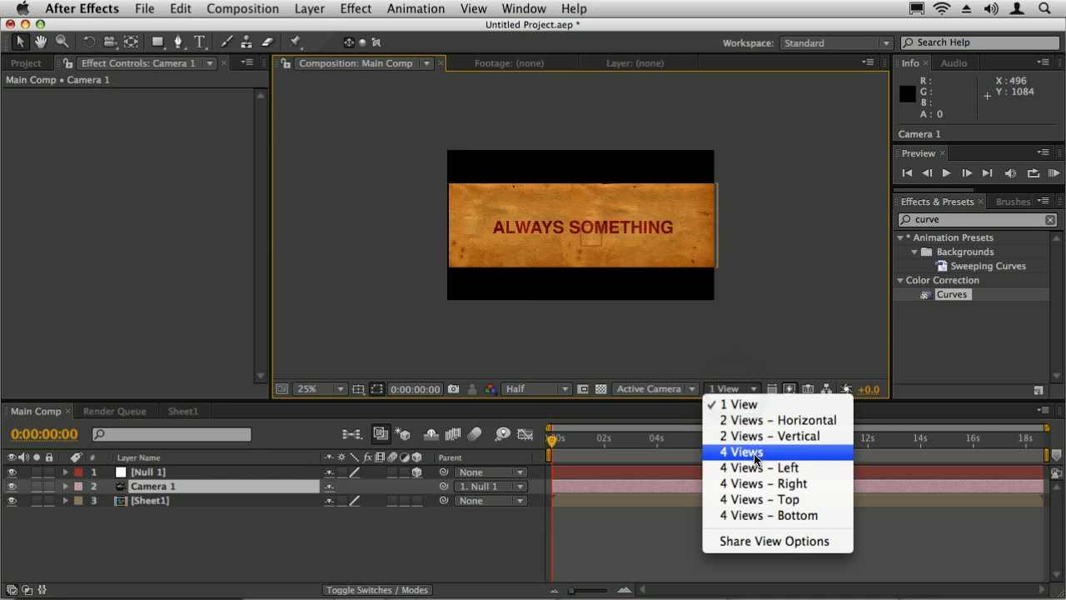
left_click(769, 427)
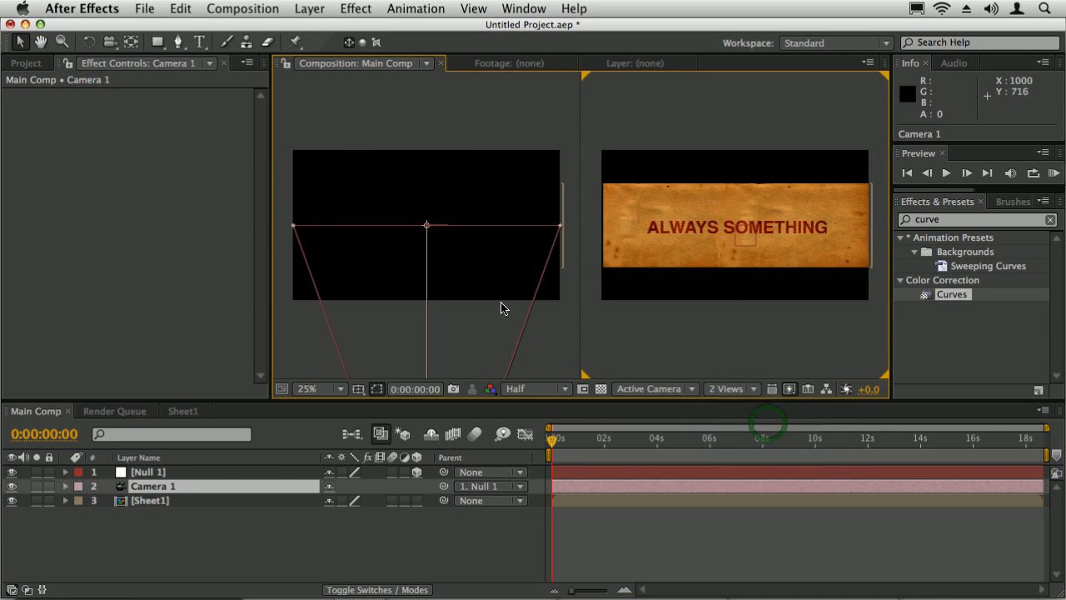
left_click(557, 336)
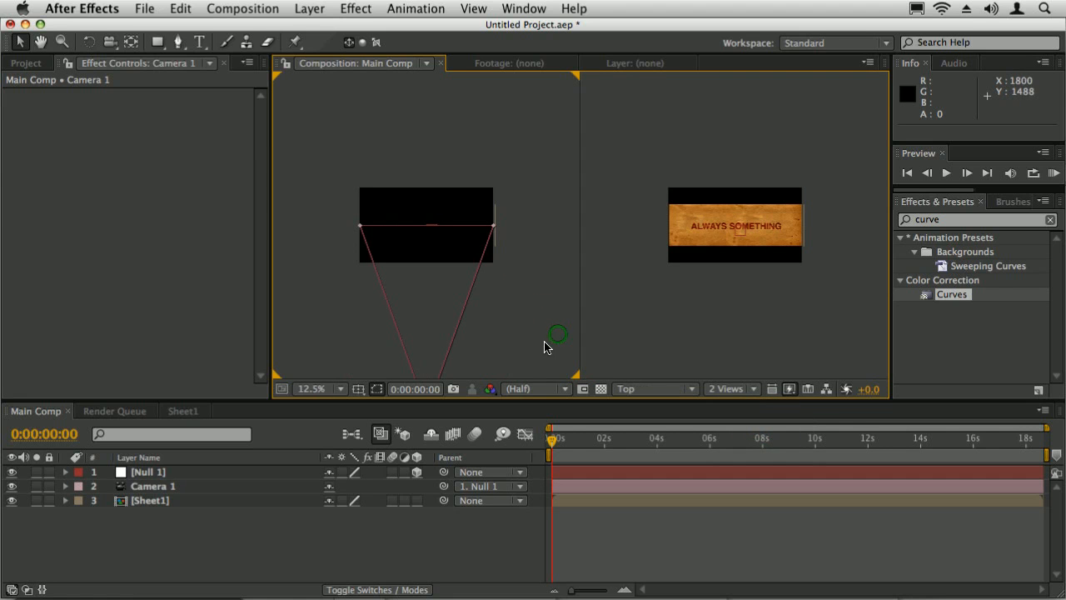
left_click_drag(507, 316, 510, 265)
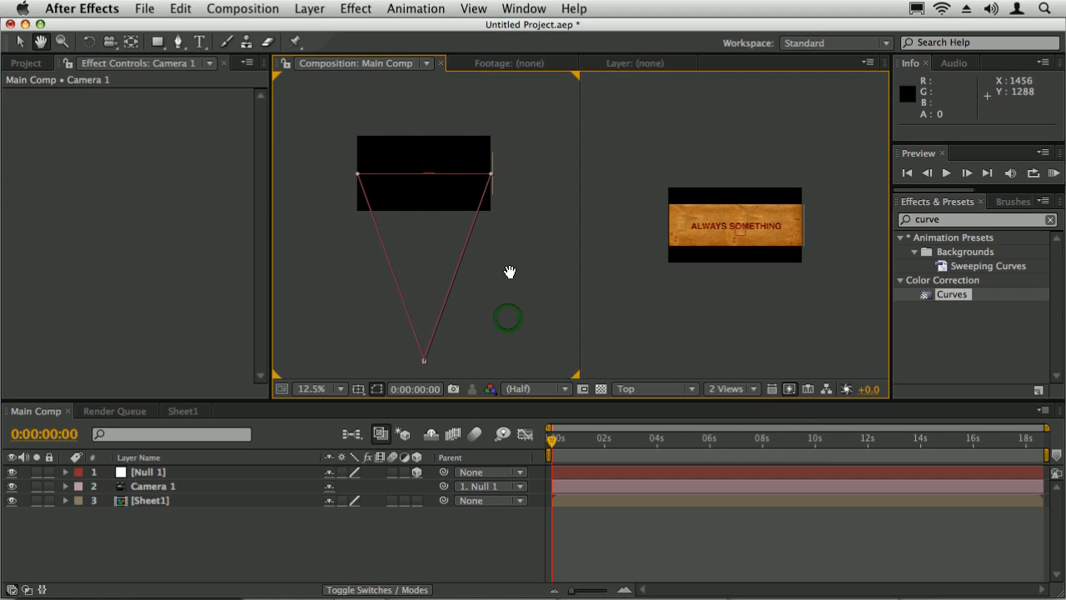
Reveal Camera 1's Position and Point of Interest properties in the timeline.
left_click(160, 473)
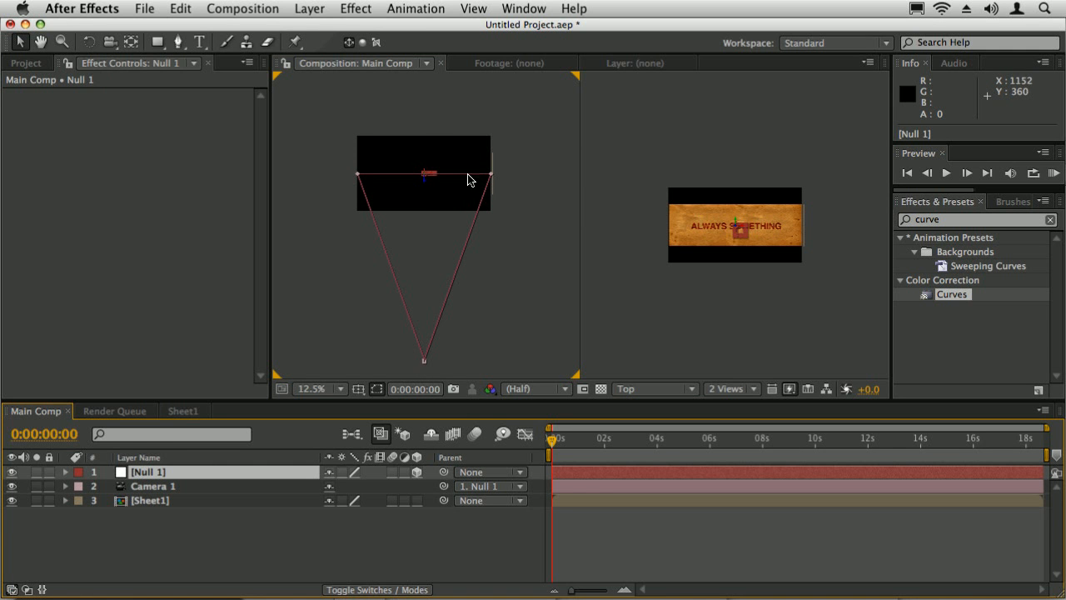
left_click(177, 489)
key("p")
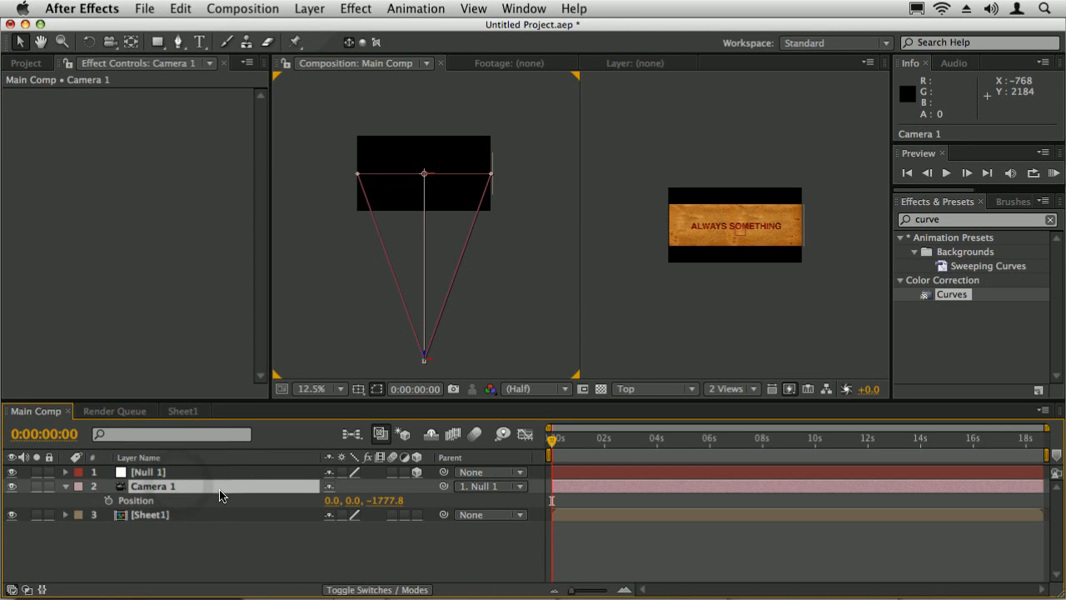
key("shift+a")
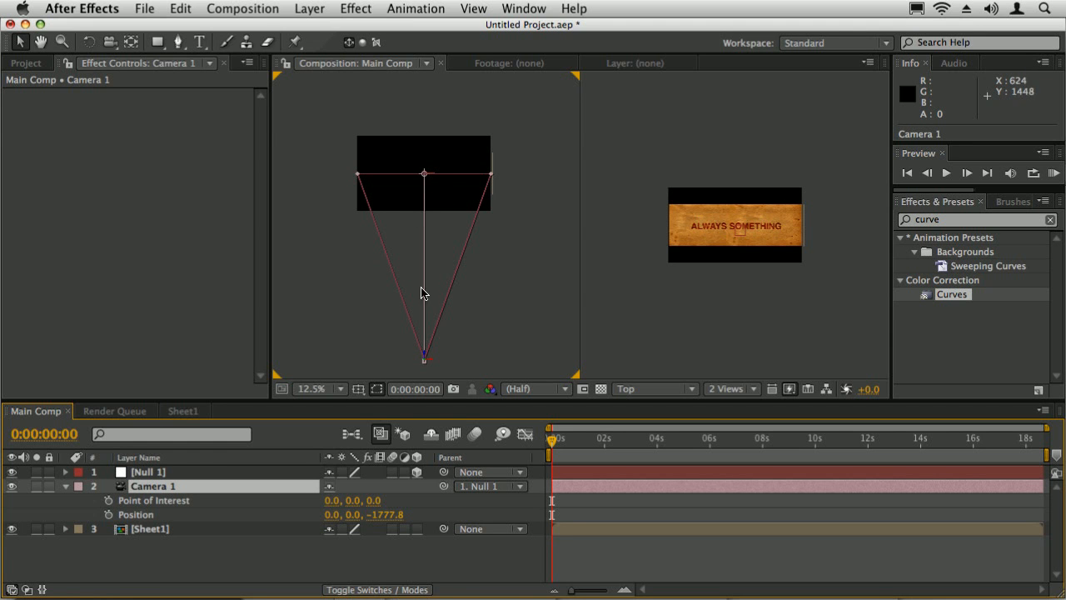
Reveal the null's rotation properties and set its Y Rotation to -19° to swing the camera around the centre.
left_click(142, 472)
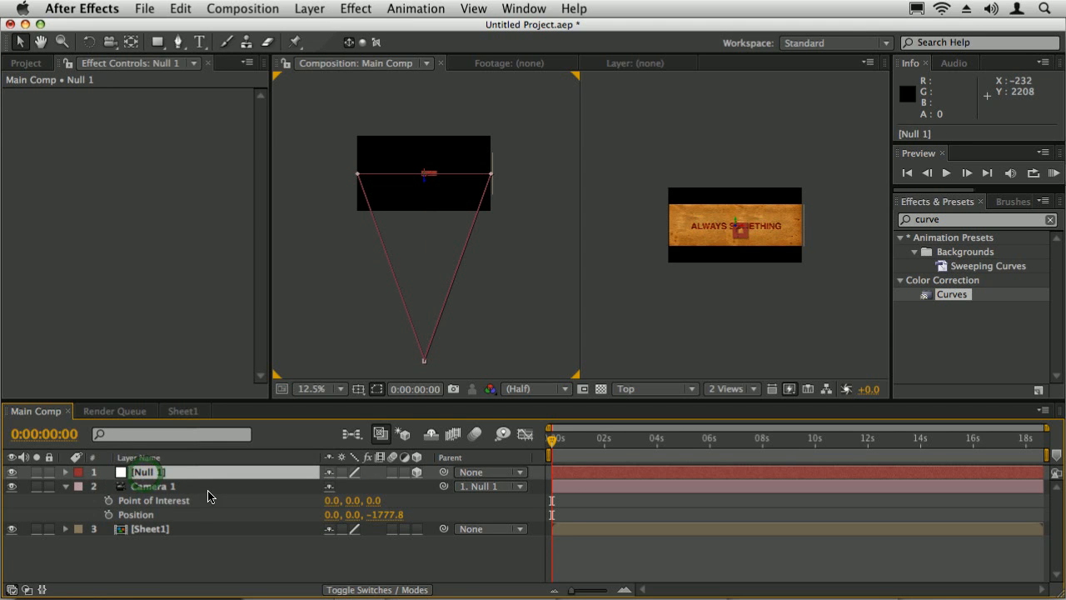
key("r")
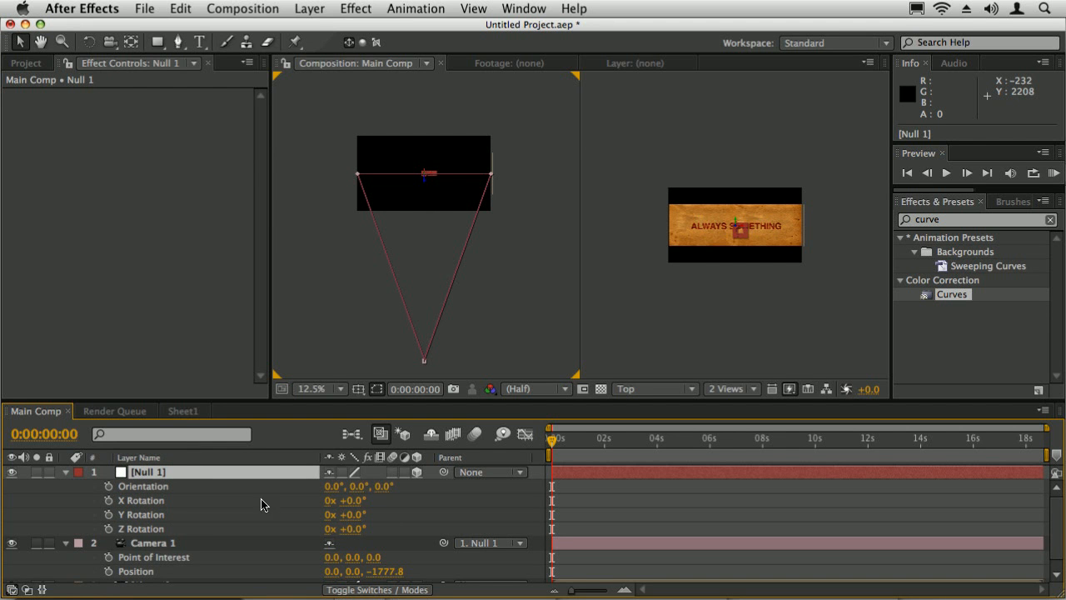
left_click_drag(340, 522, 367, 515)
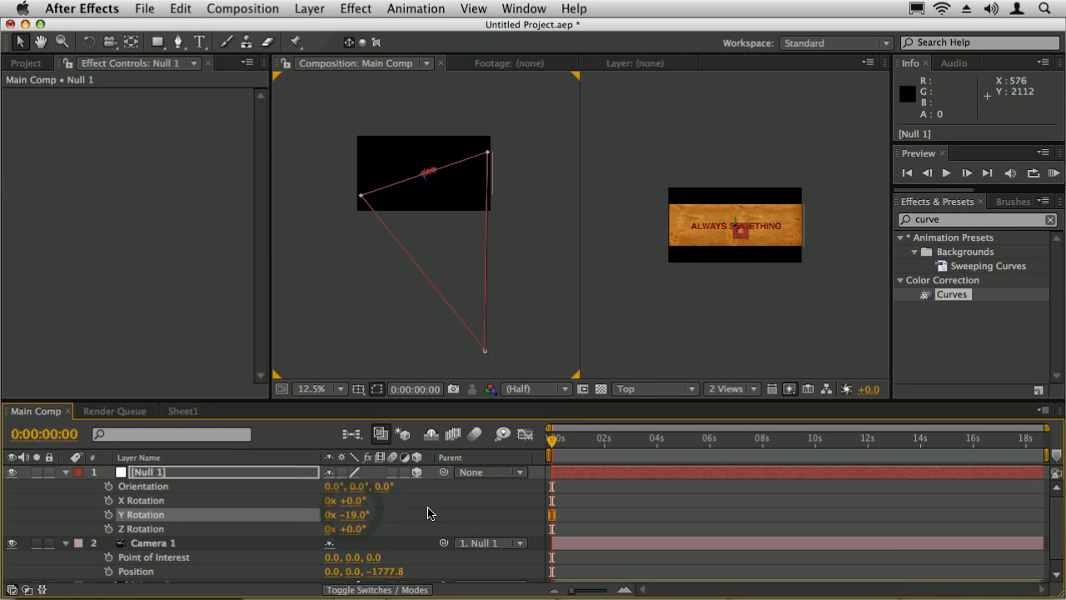
Reset the null's Y Rotation to 0° and collapse its properties.
key("super+z")
left_click(354, 514)
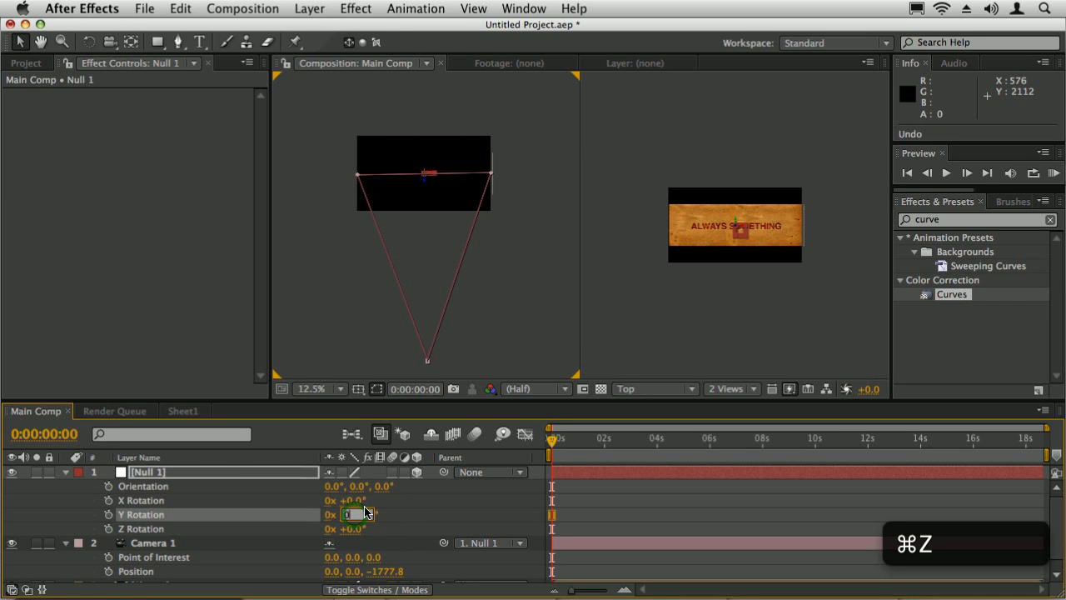
type("0")
key("Return")
left_click(66, 472)
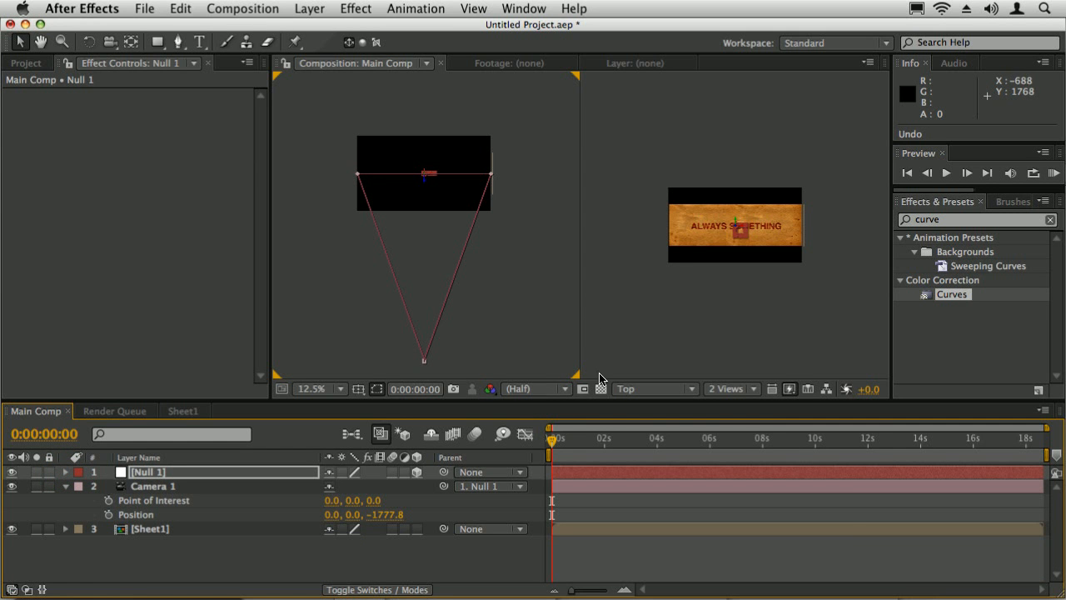
Return the viewer to a single Active Camera view at 25% magnification.
left_click(730, 389)
left_click(737, 404)
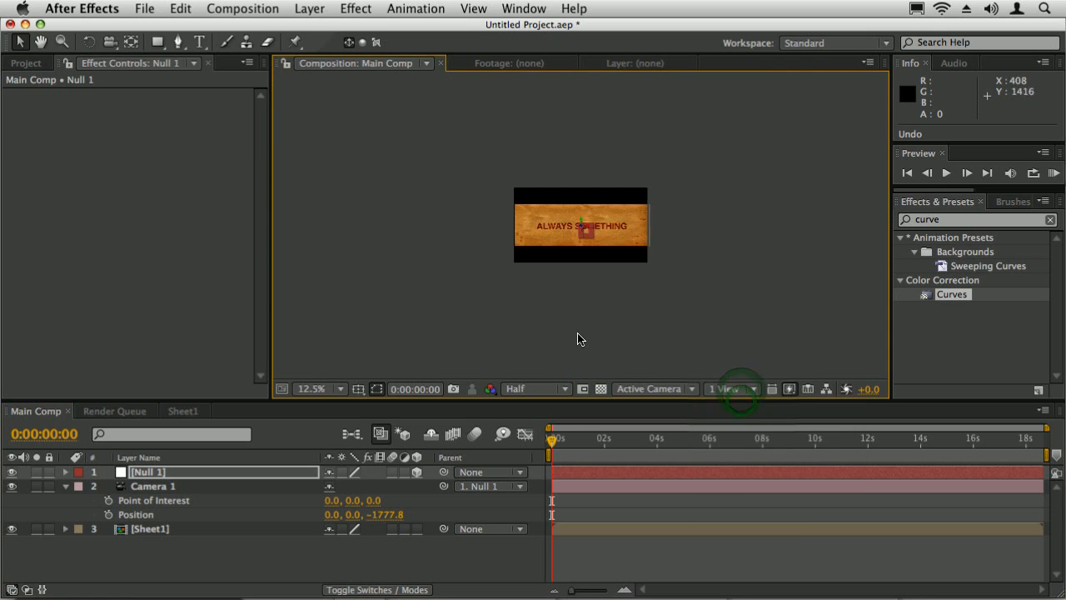
key("period")
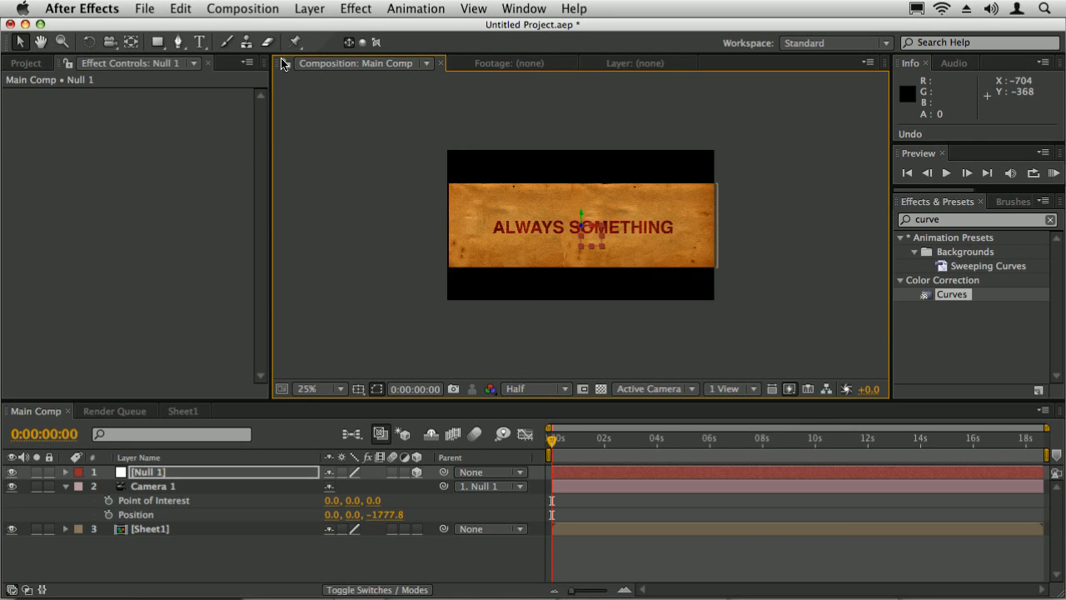
Add a black 1280 x 720 px solid layer to the Main Comp with its default settings.
left_click(356, 8)
mouse_move(309, 8)
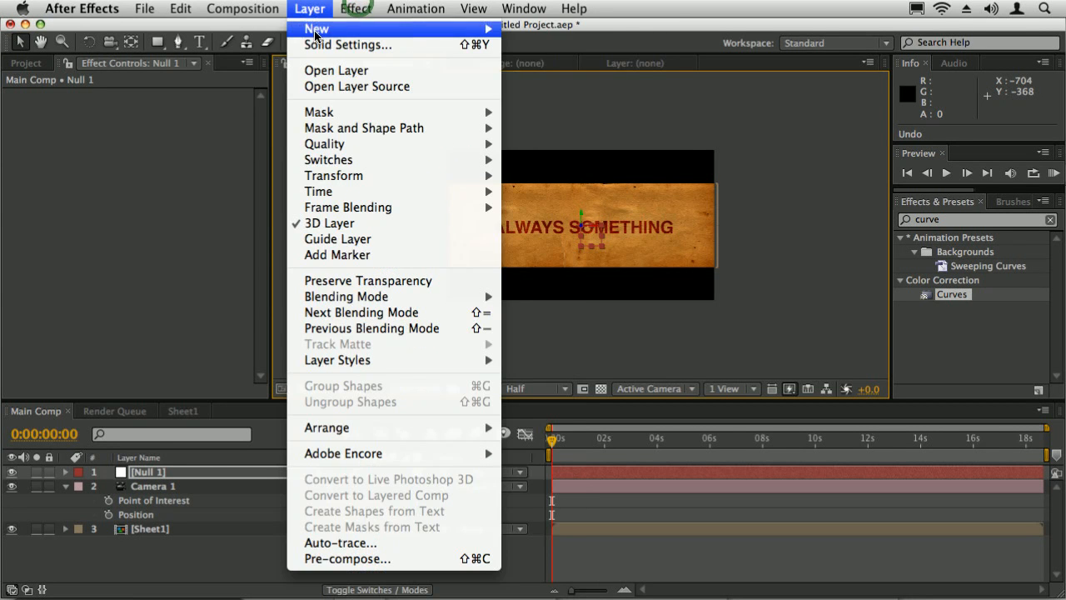
mouse_move(350, 28)
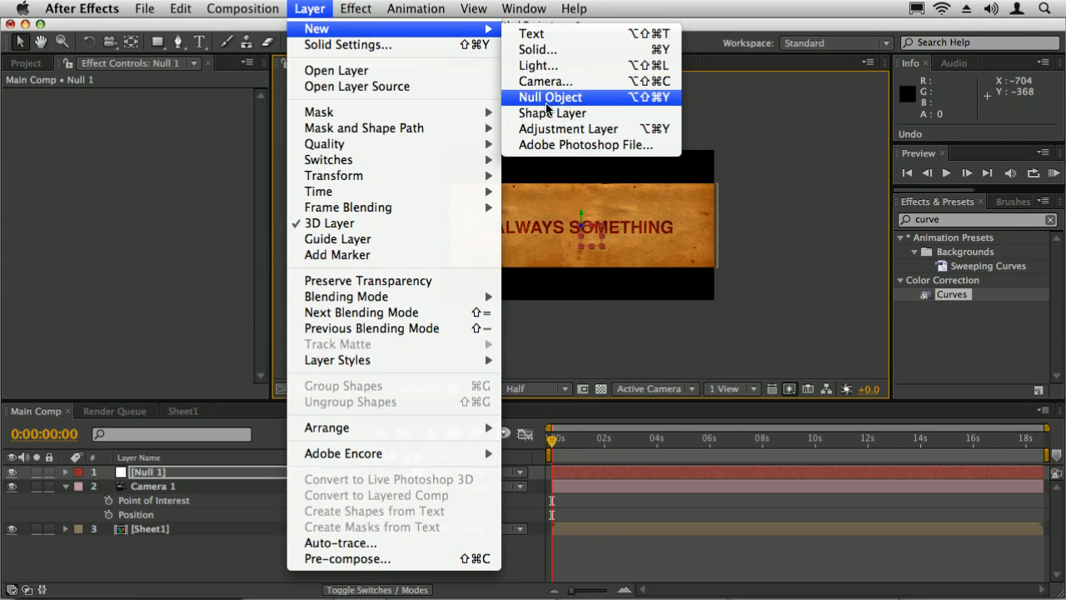
left_click(560, 52)
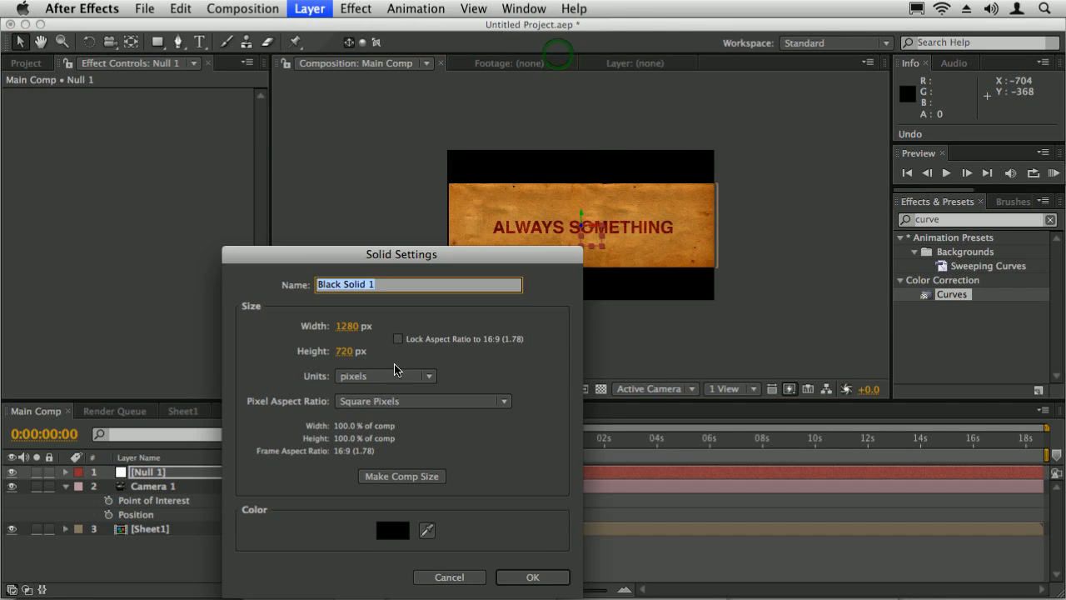
left_click(533, 576)
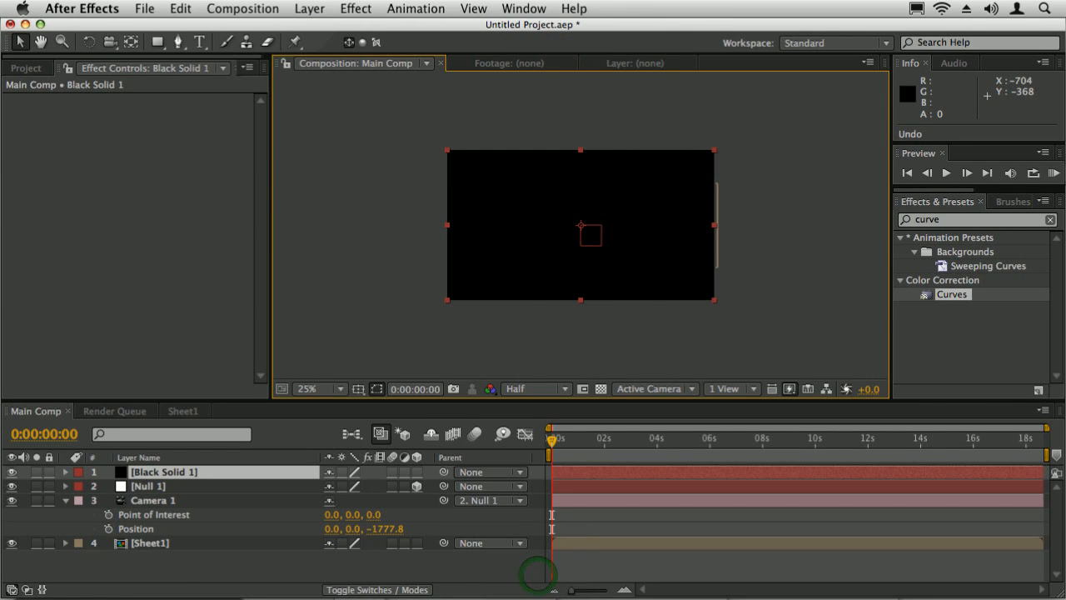
Rename the new solid layer as Floor.
left_click(208, 473)
key("Return")
type("Floor")
key("Return")
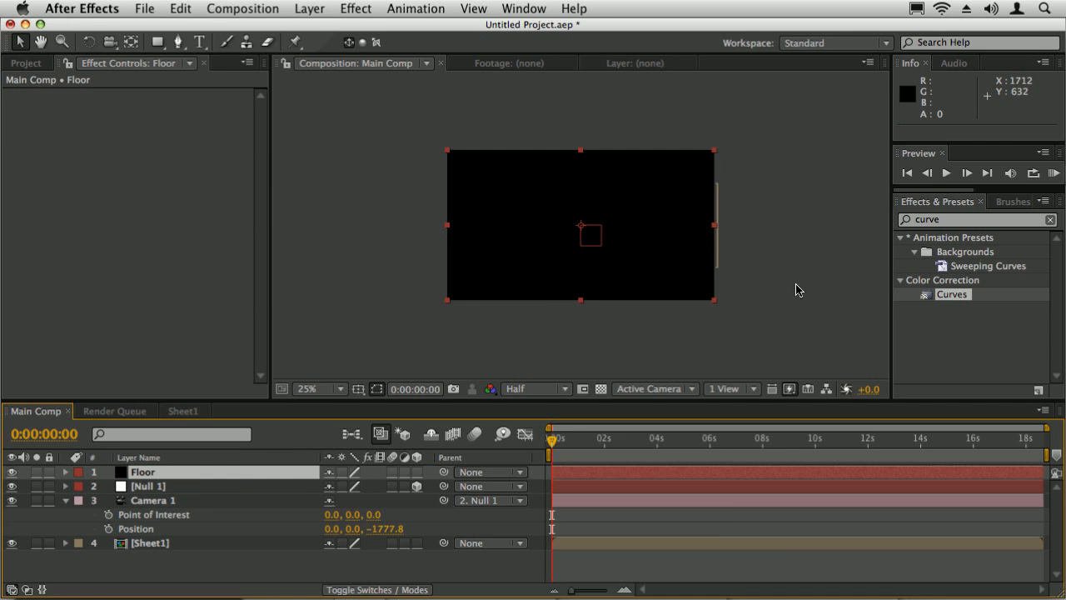
Change the Floor solid's color to light gray in its solid settings.
key("shift+super+y")
left_click(531, 397)
left_click_drag(585, 479, 586, 379)
left_click(744, 330)
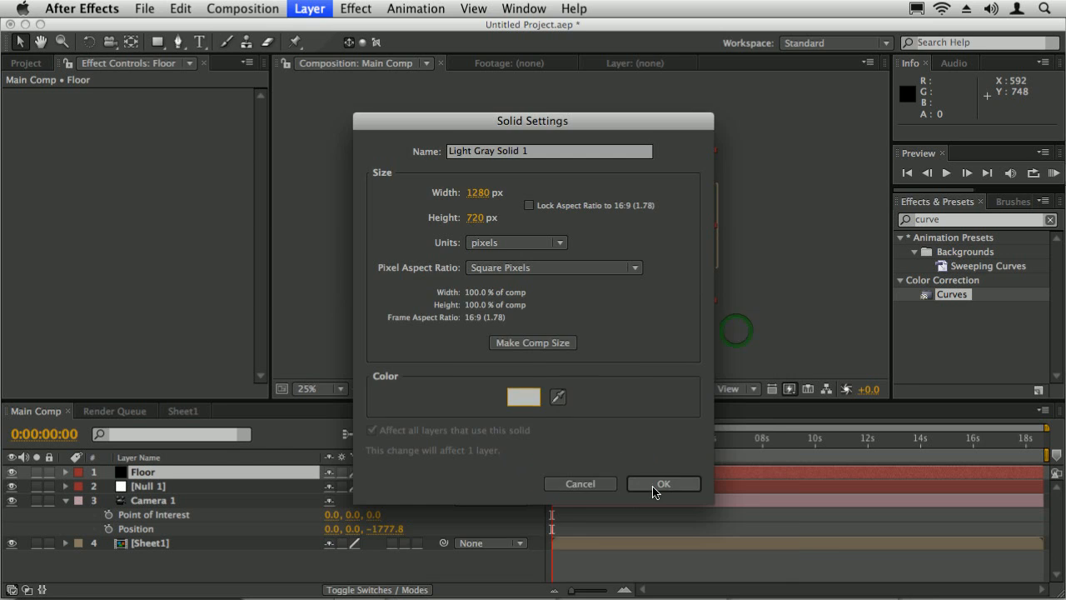
left_click(658, 484)
Make Floor a 3D layer with its rotation properties revealed, and scale it down to about two thirds of the frame width.
left_click(417, 472)
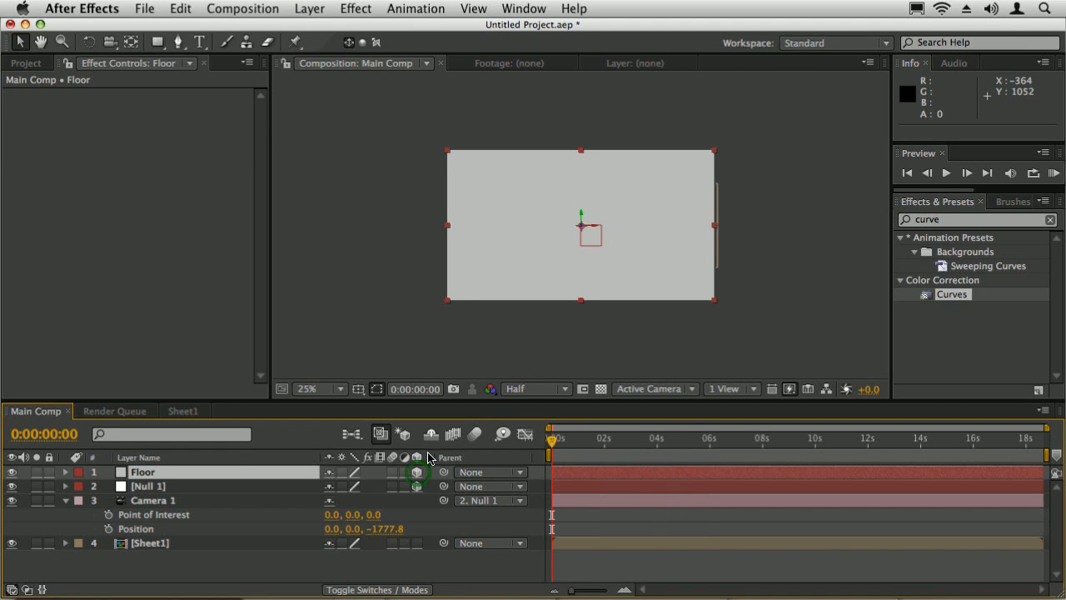
key("r")
left_click_drag(581, 232, 406, 251)
left_click_drag(220, 385, 221, 308)
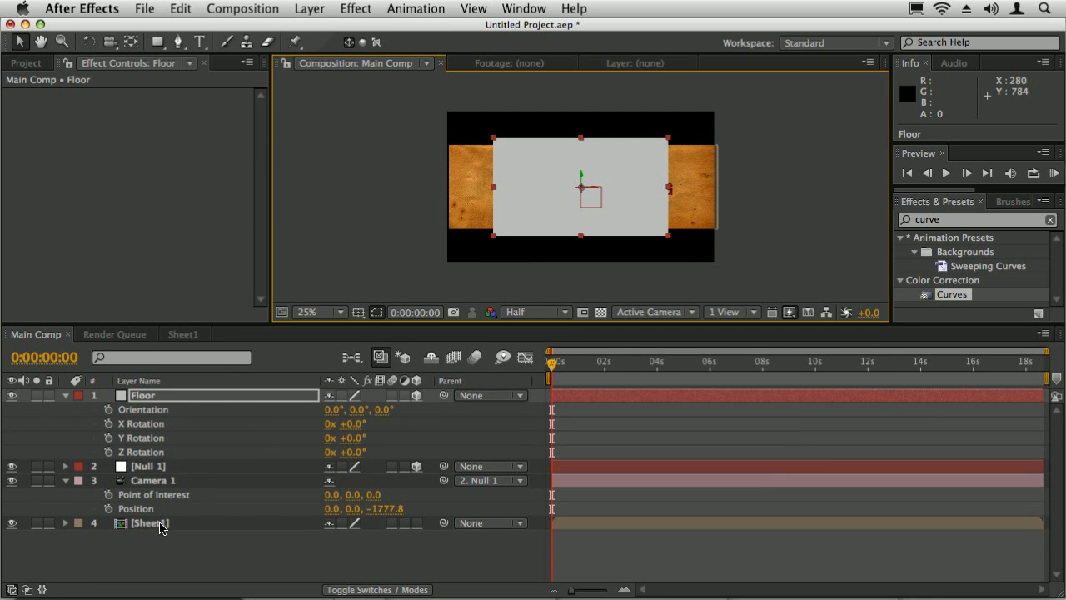
Place the Floor layer beneath Sheet1 and scale it up slightly past the edges of the frame.
left_click_drag(143, 395, 145, 533)
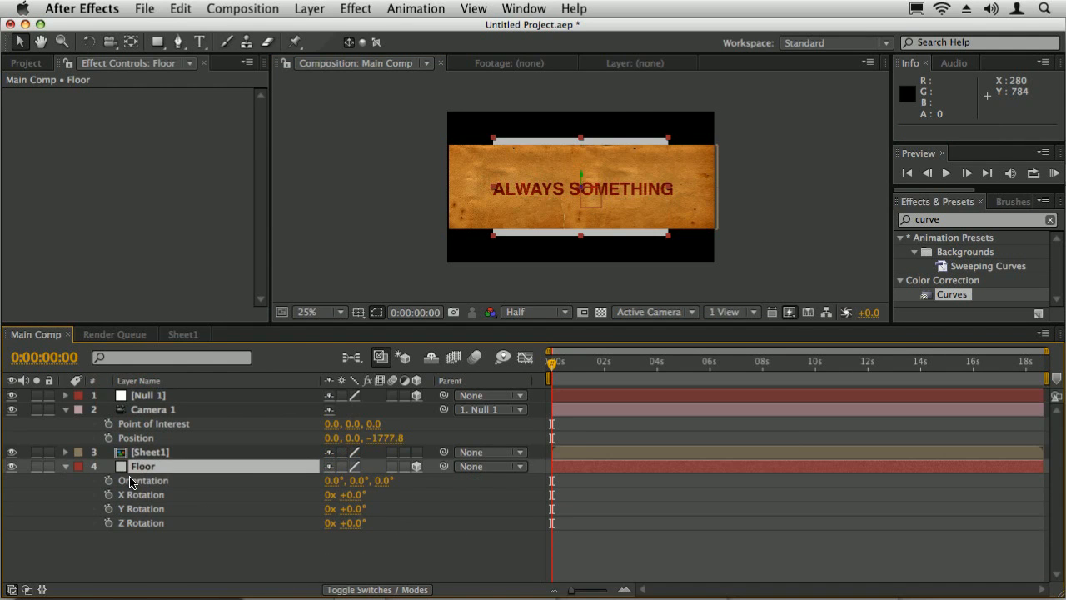
left_click(666, 240)
left_click_drag(714, 264, 725, 269)
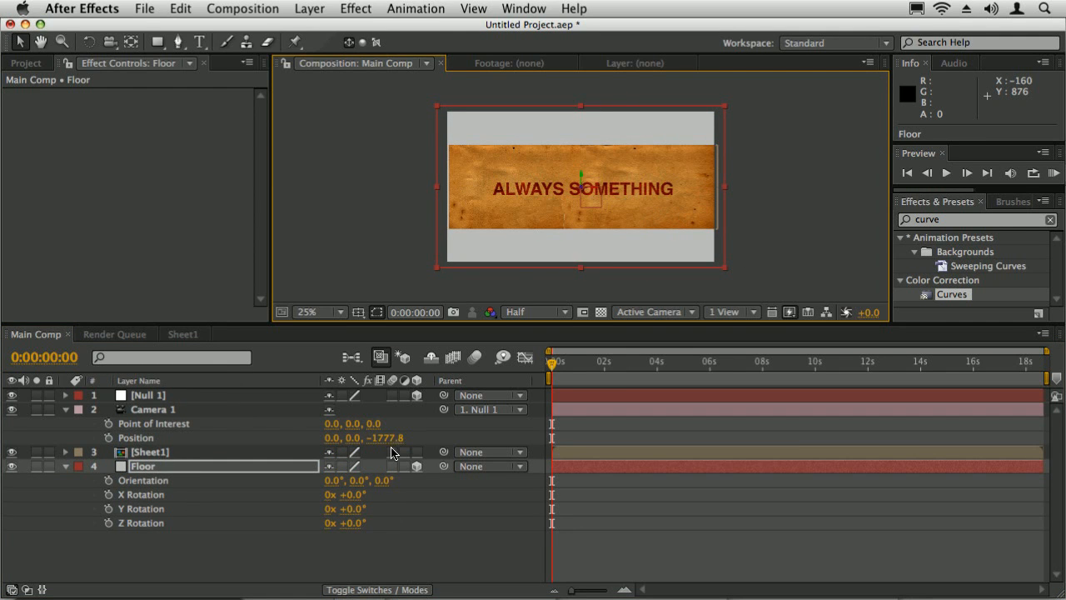
Find the DE_FreeFormAE effect by searching for "free" and apply it to the Sheet1 layer.
left_click(161, 452)
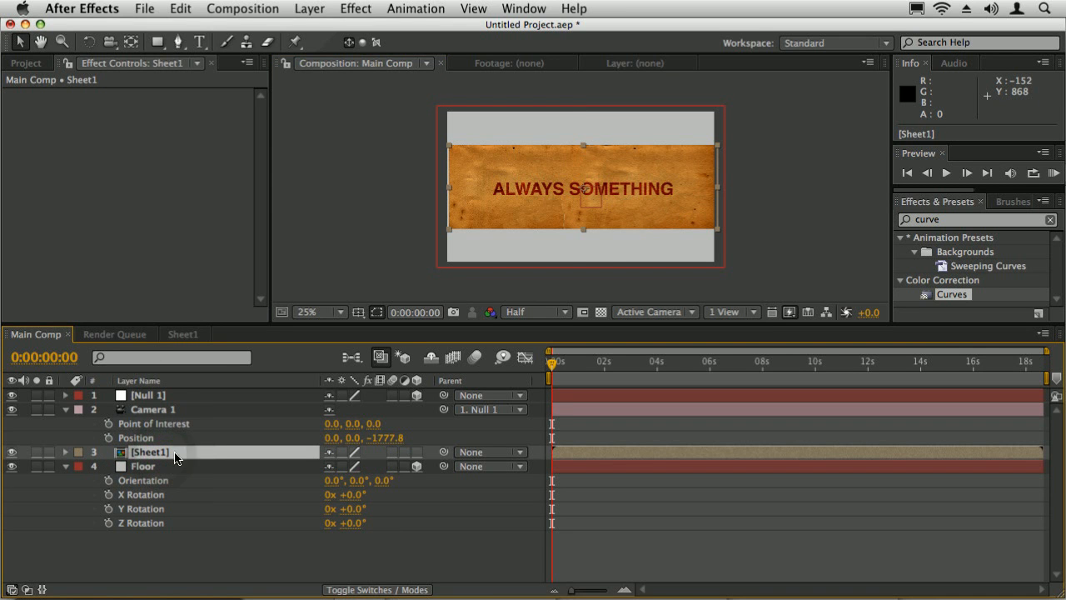
left_click(947, 220)
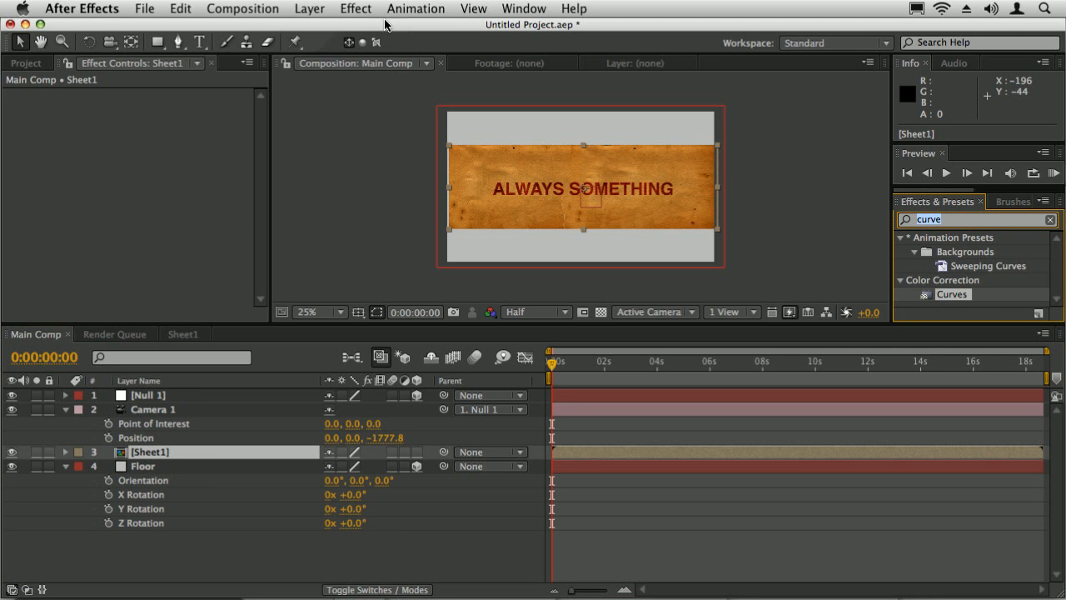
type("free")
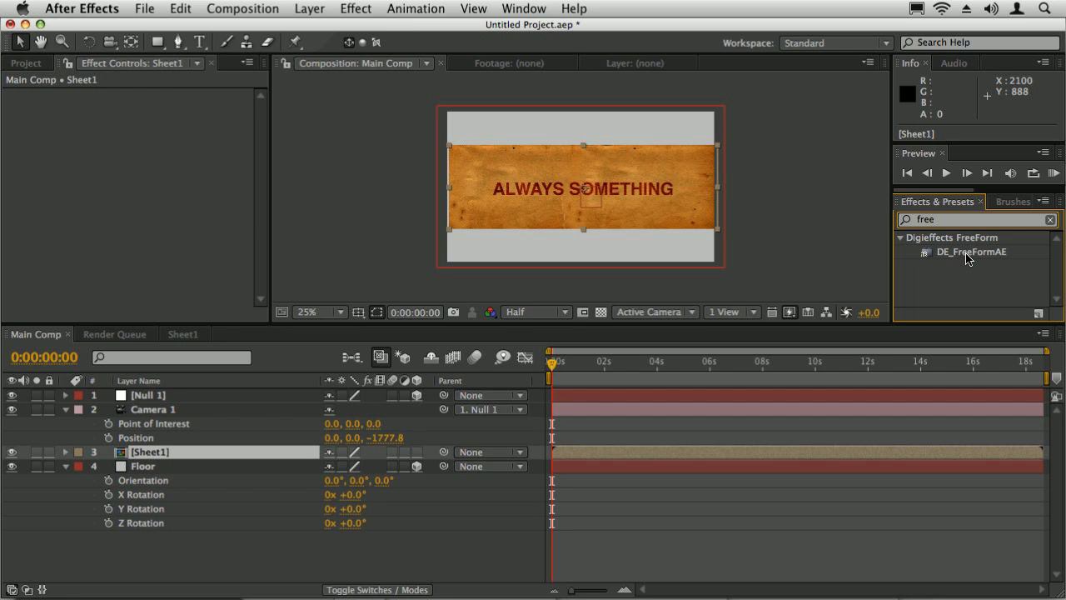
left_click_drag(968, 259, 154, 453)
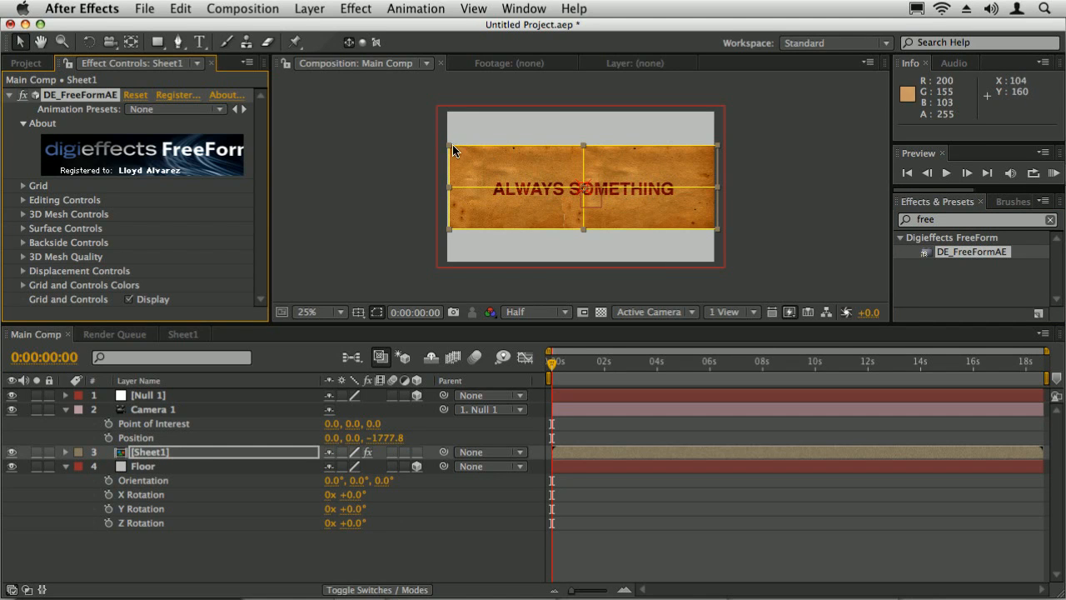
Set the FreeForm grid on Sheet1 to 6 rows and 9 columns.
left_click(23, 186)
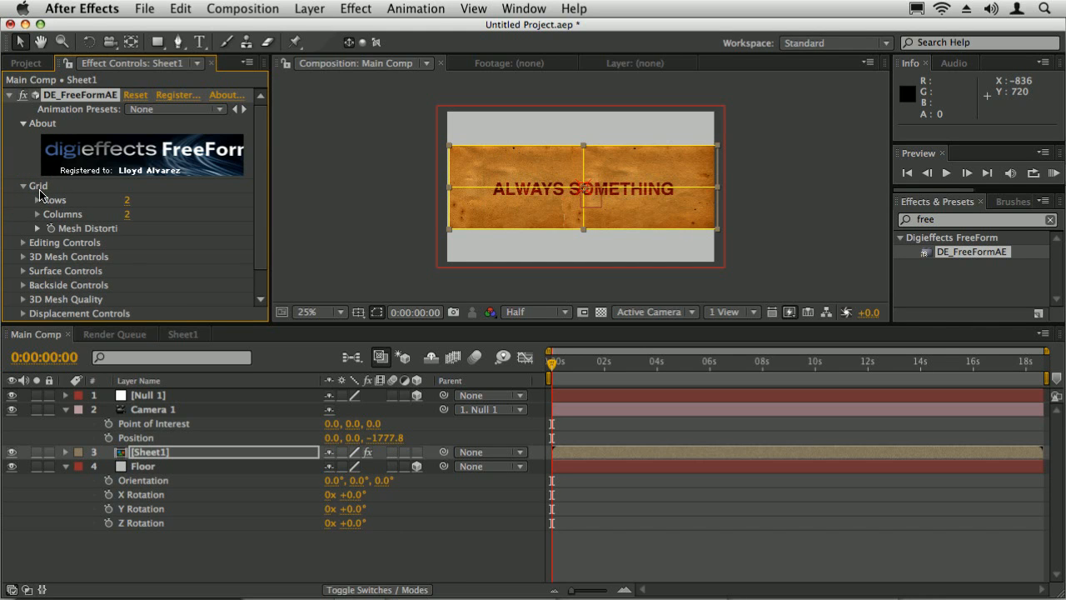
left_click_drag(270, 202, 303, 201)
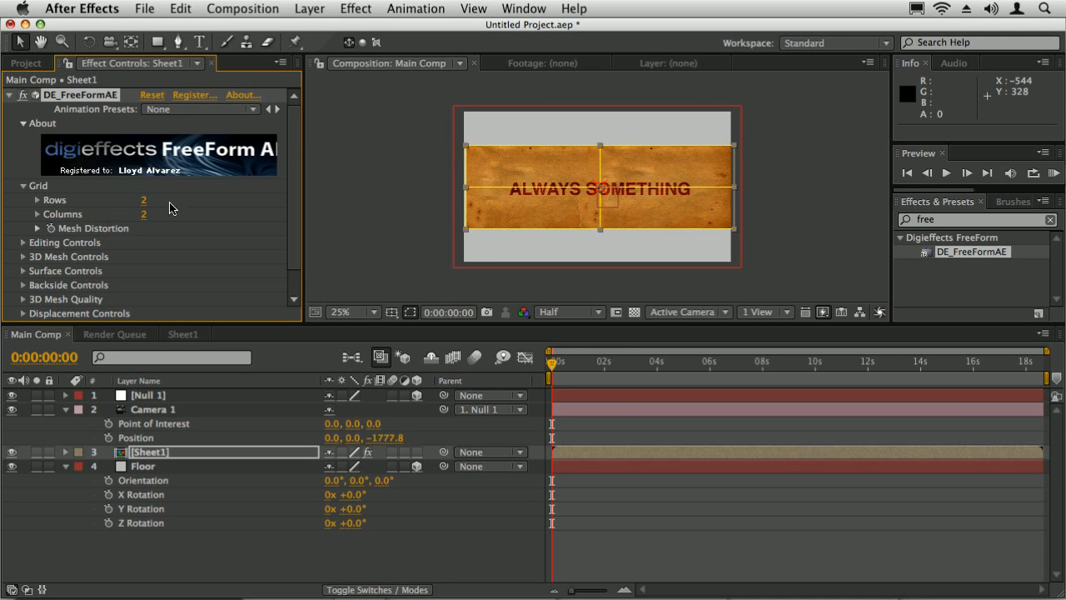
left_click_drag(144, 208, 262, 214)
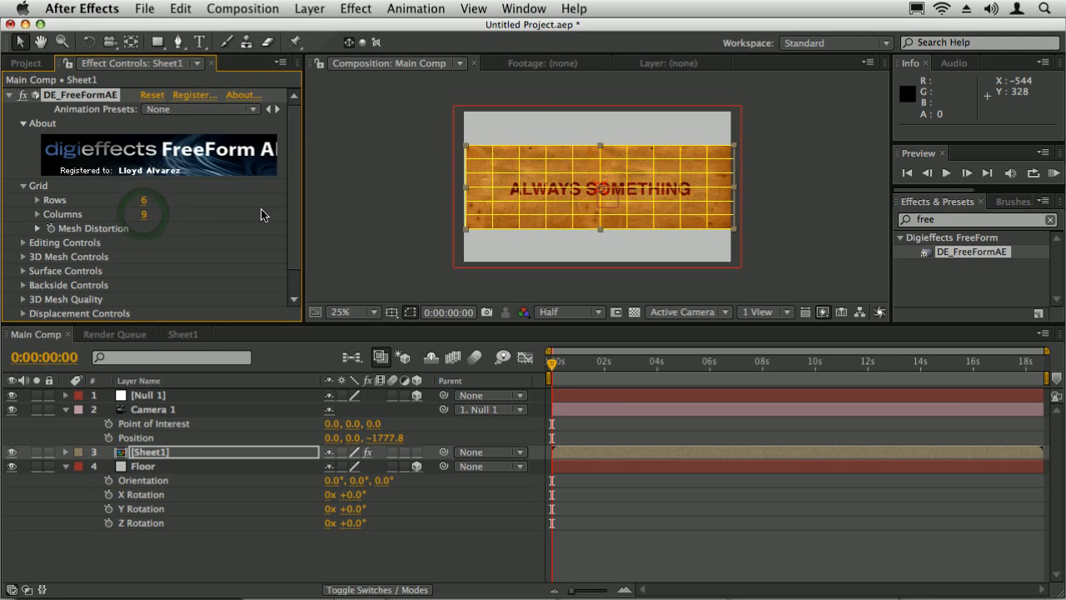
Try pulling an inner mesh point above the sheet's upper edge and undo the distortion.
left_click(545, 188)
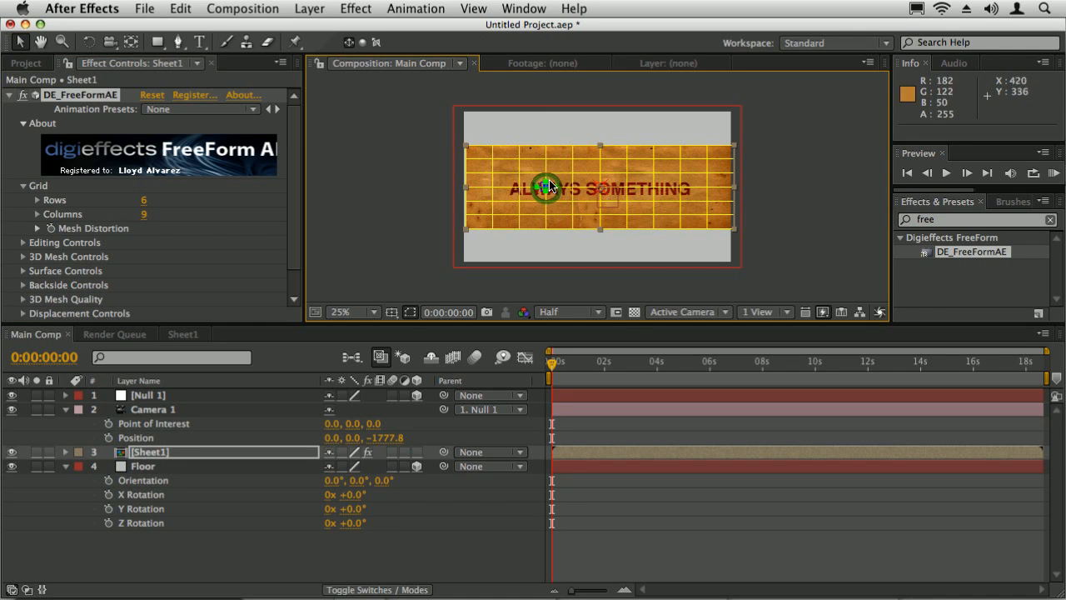
left_click_drag(546, 179, 521, 144)
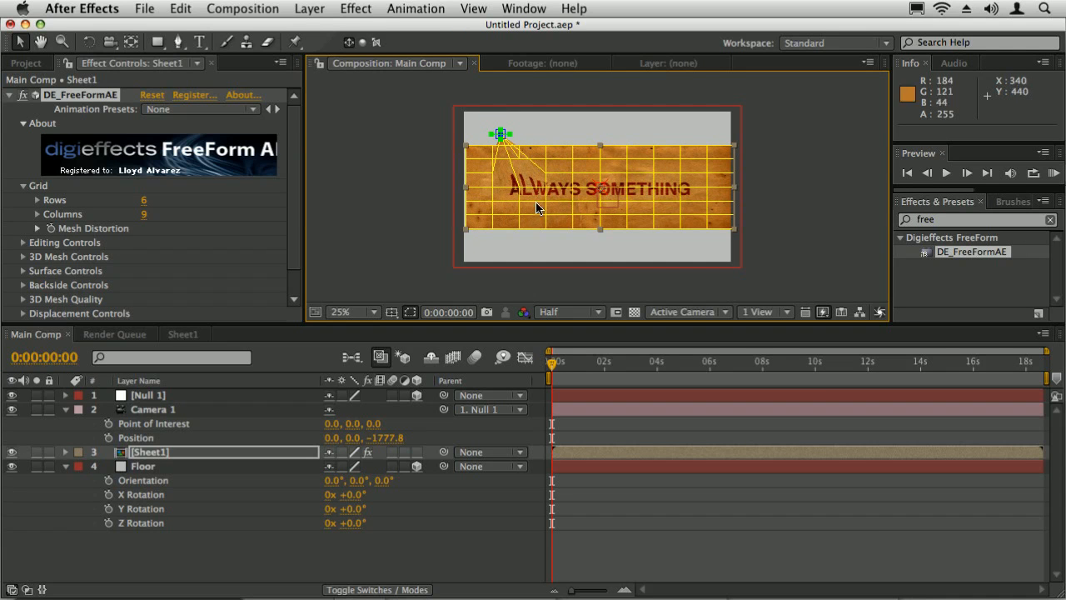
key("super+z")
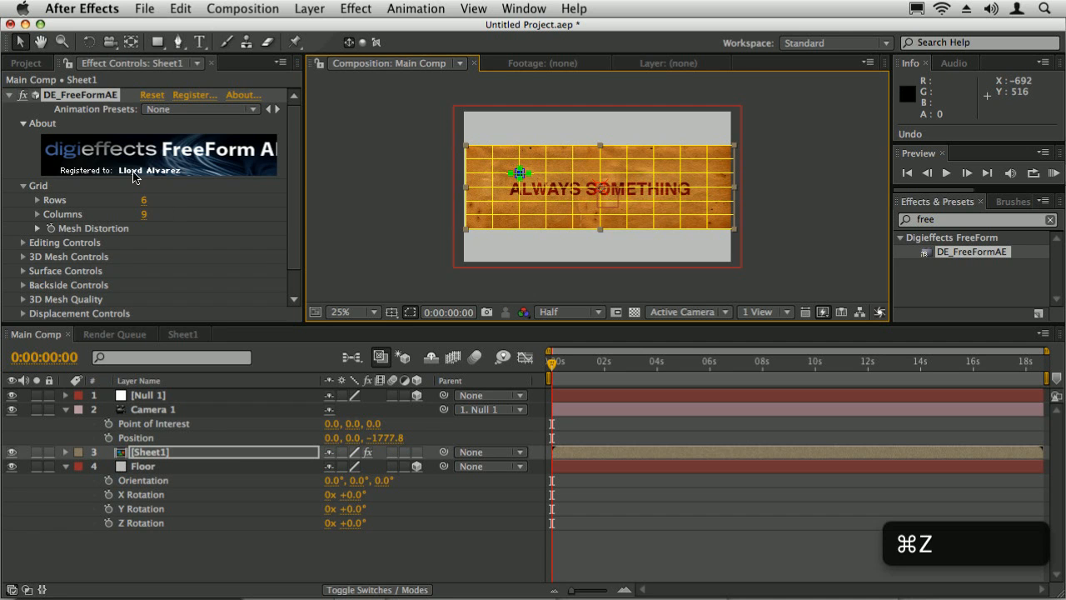
Reveal the null's rotation properties and set its X Rotation to 55° to tilt the camera view.
left_click(146, 395)
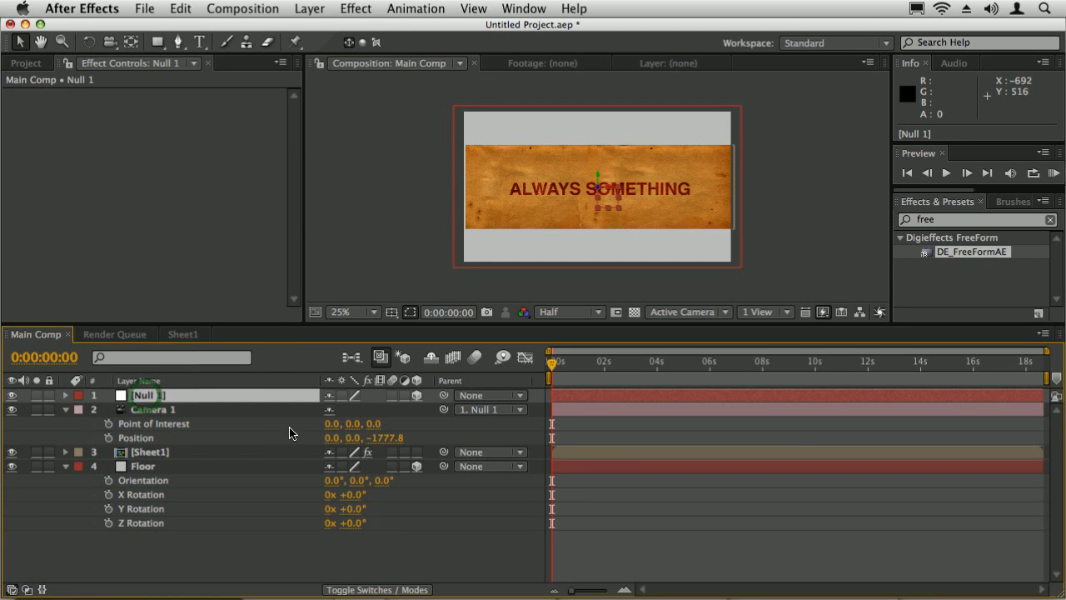
key("r")
left_click_drag(353, 424, 400, 425)
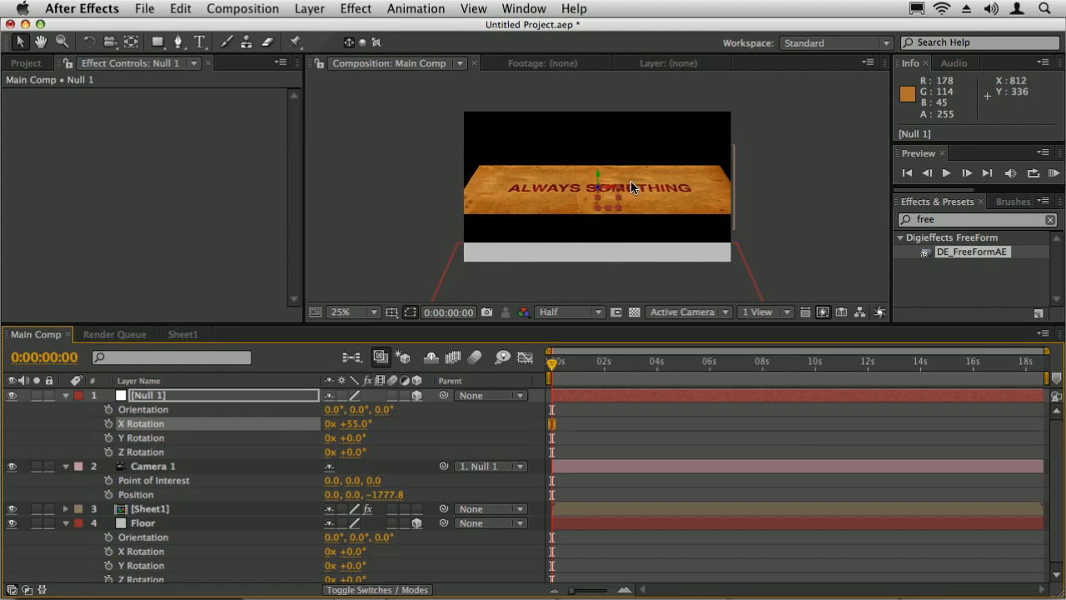
Select the DE_FreeFormAE effect on Sheet1 and lift a mesh point near the far edge into a peak above the sheet.
left_click_drag(148, 517, 148, 509)
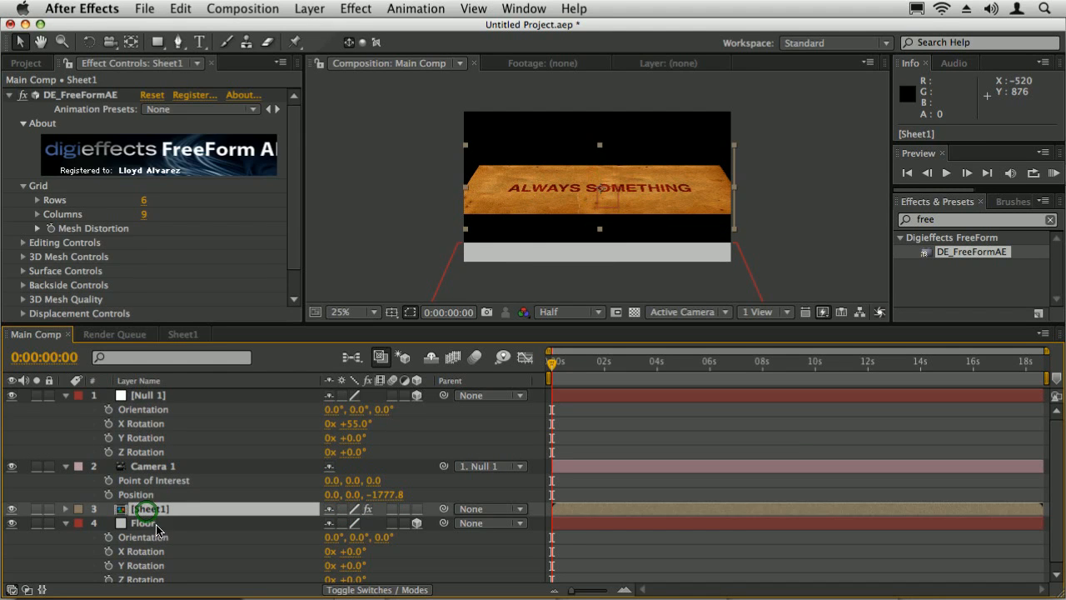
key("e")
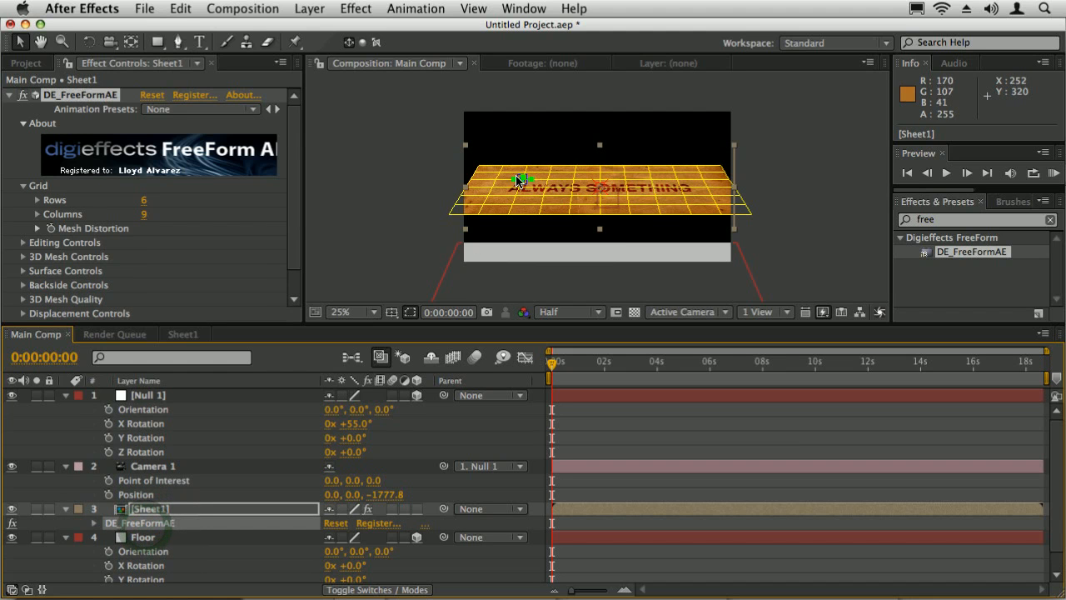
mouse_move(522, 177)
left_mouse_down()
mouse_move(521, 155)
mouse_move(516, 170)
left_mouse_up()
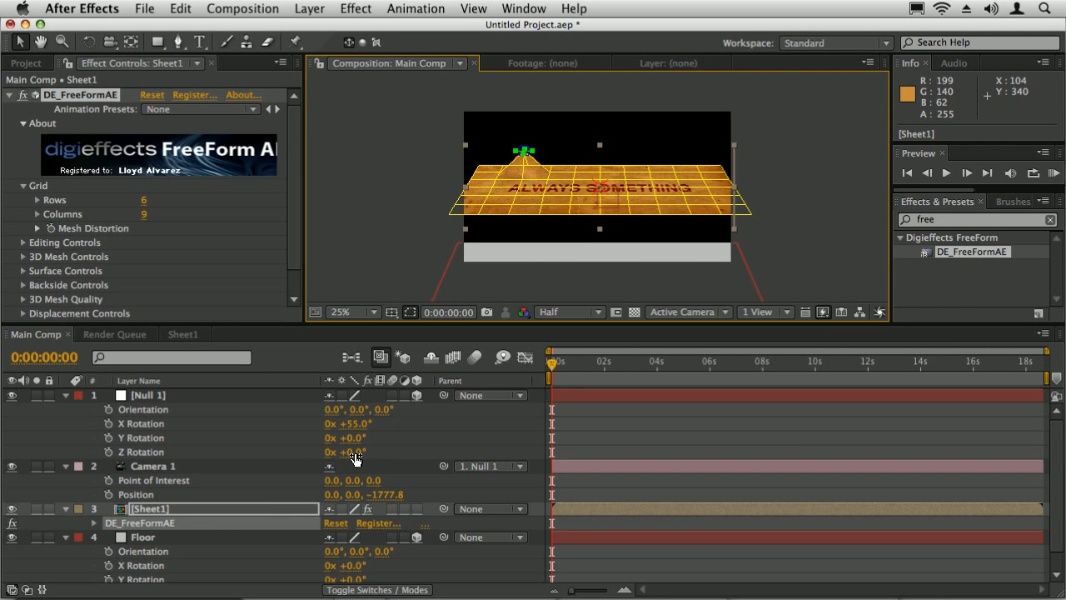
Set the null's Y Rotation to 80° to swing the camera around to the side of the sheet.
mouse_move(352, 456)
left_mouse_down()
mouse_move(378, 454)
mouse_move(365, 454)
left_mouse_up()
key("super+z")
key("super+z")
key("super+z")
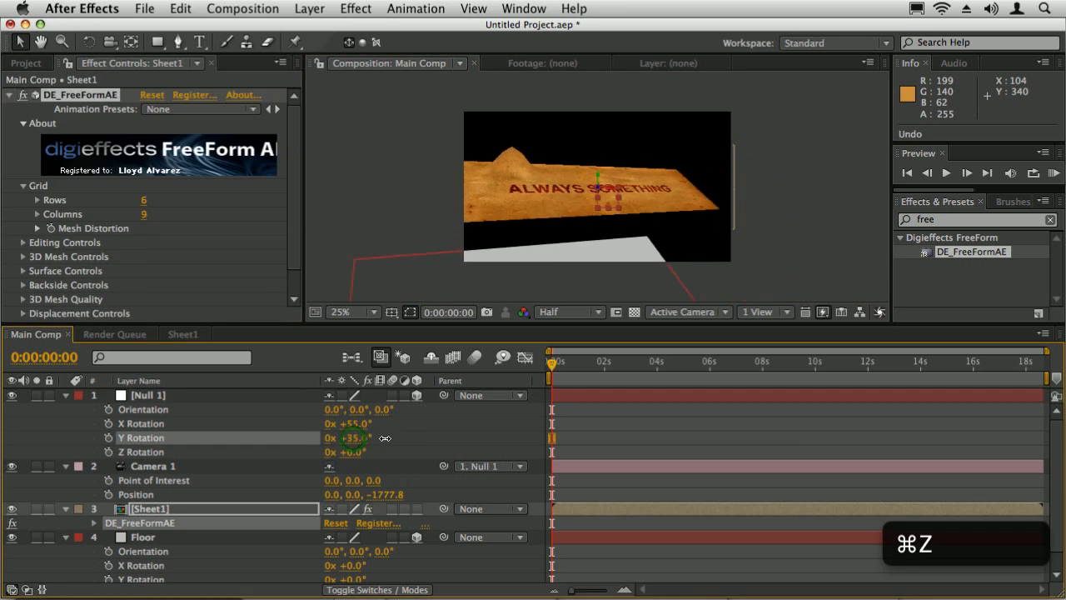
key("super+z")
key("super+z")
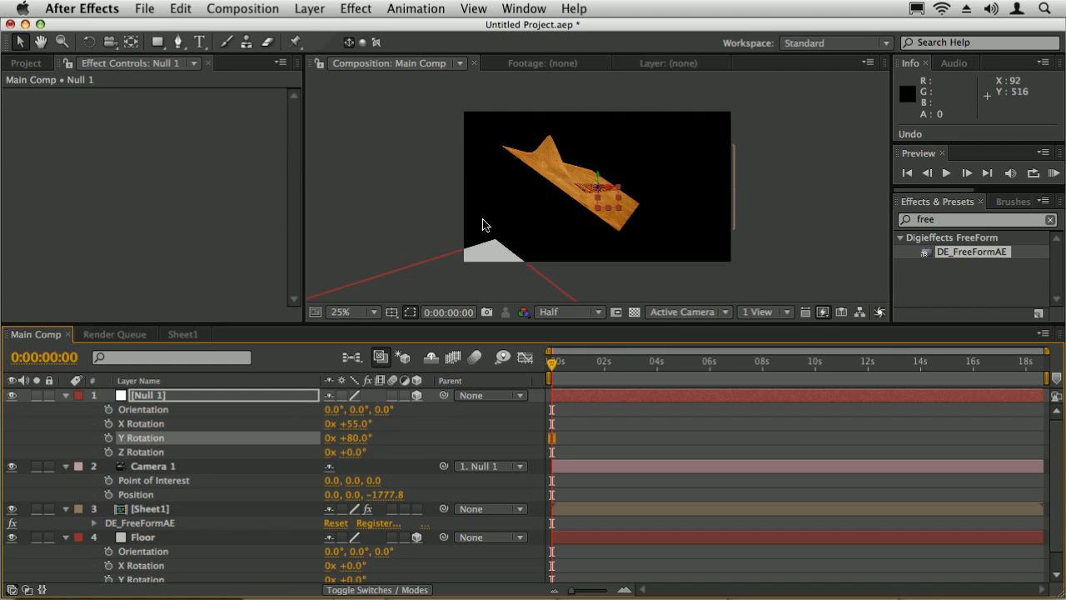
Pull the peak's mesh point sideways over the sheet and lift another mesh point outward at the near end.
left_click(131, 525)
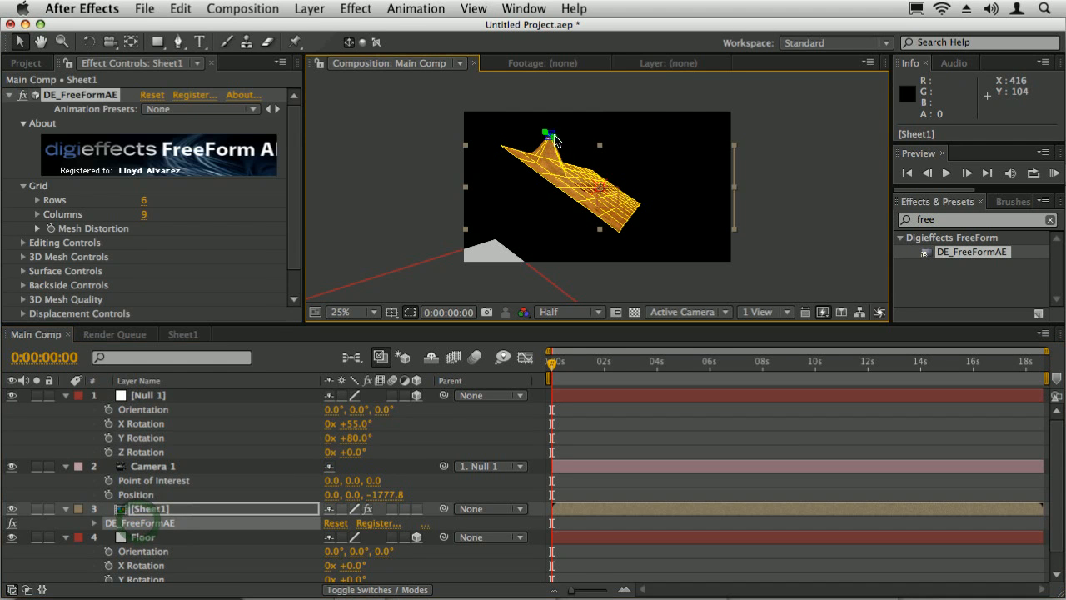
left_click_drag(609, 164, 567, 137)
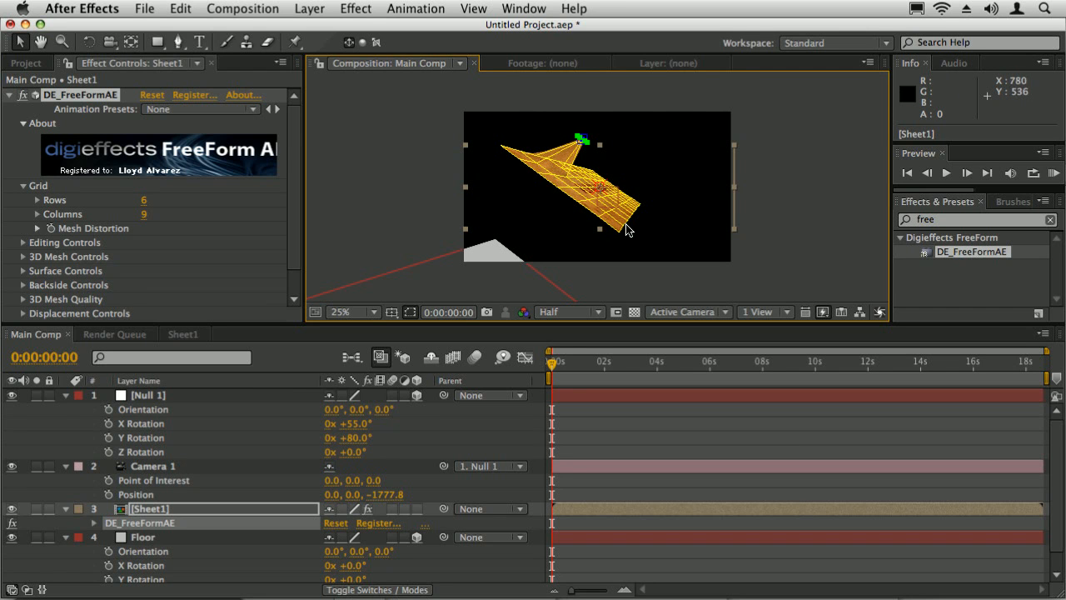
left_click_drag(612, 231, 658, 198)
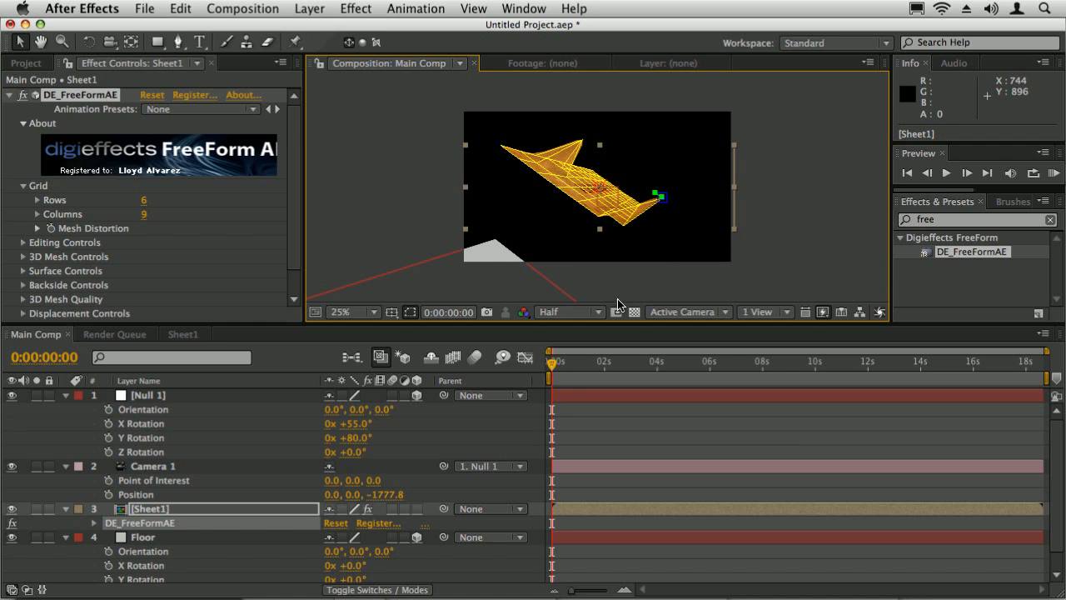
left_click(23, 256)
left_click(22, 186)
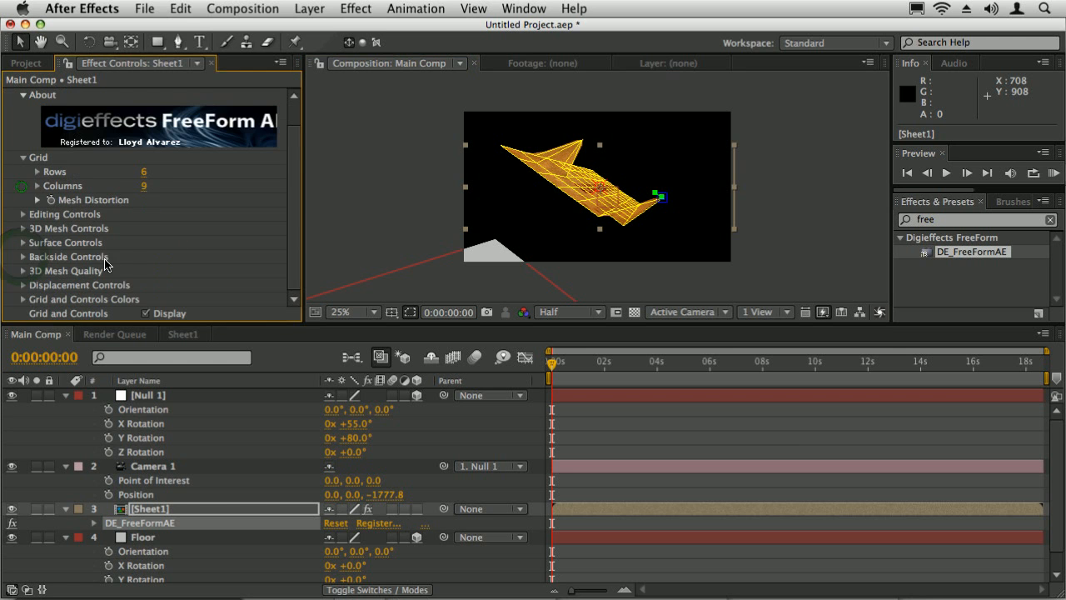
Expand FreeForm's 3D Mesh Quality settings, switch to QuickTime Player, scrub through the billowing preview movie and return to After Effects.
left_click(22, 271)
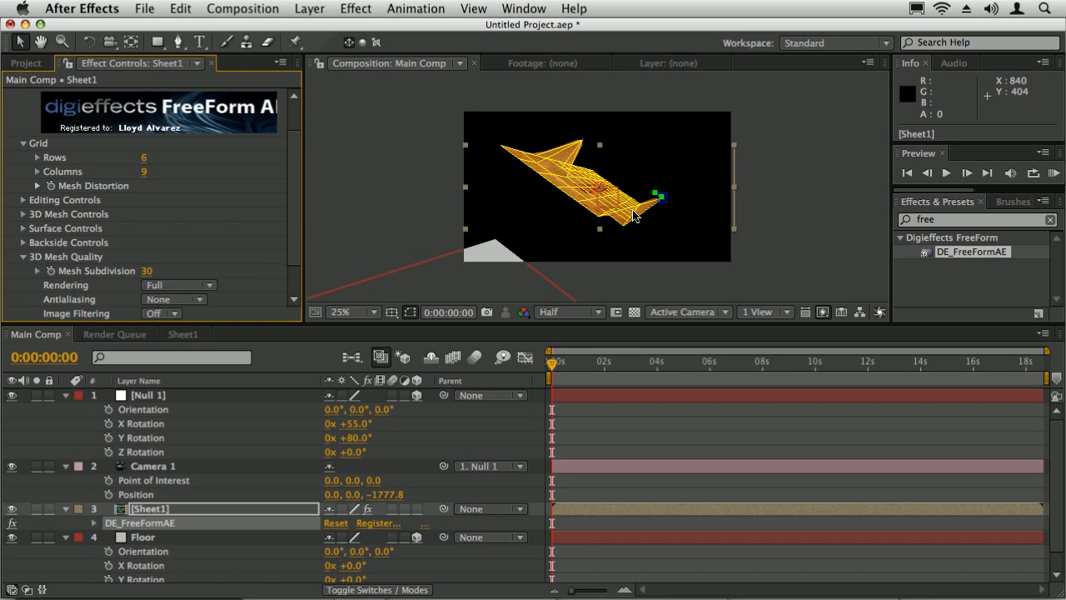
key("super+Tab")
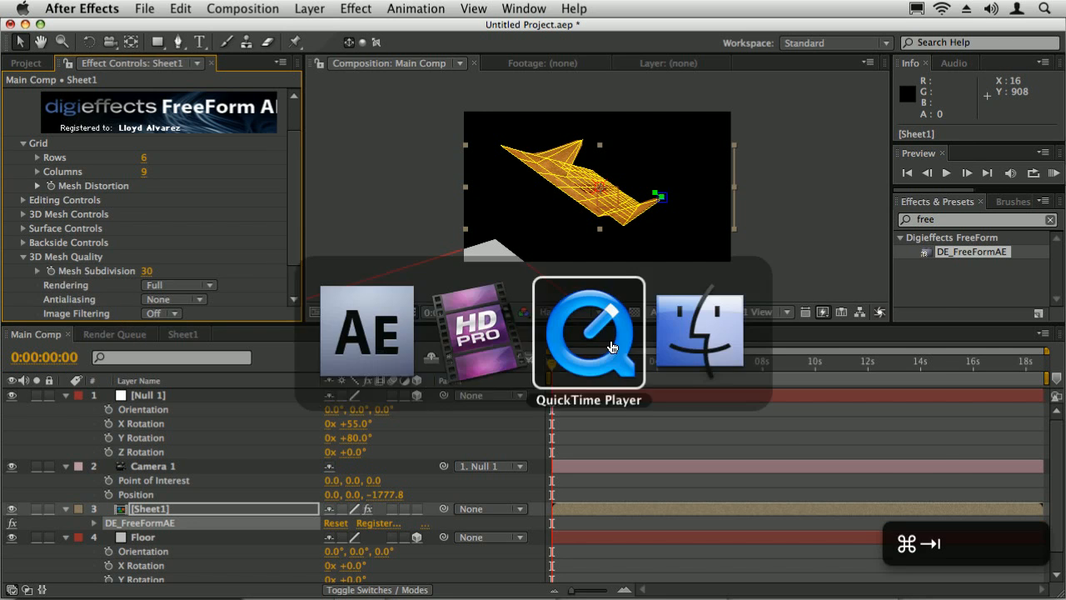
left_click_drag(342, 521, 414, 538)
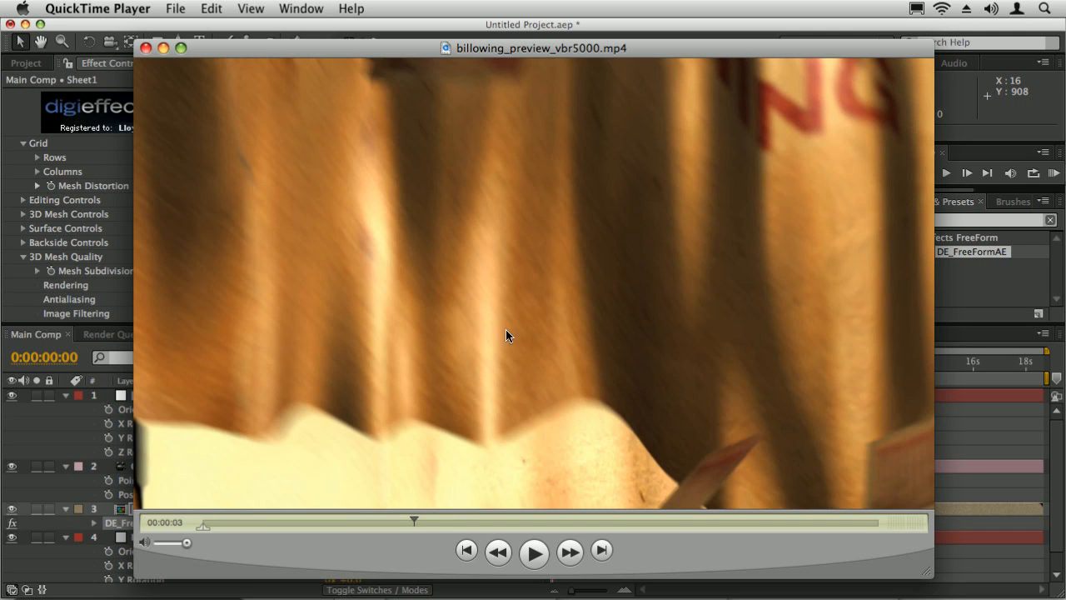
left_click_drag(407, 531, 456, 550)
left_click(114, 142)
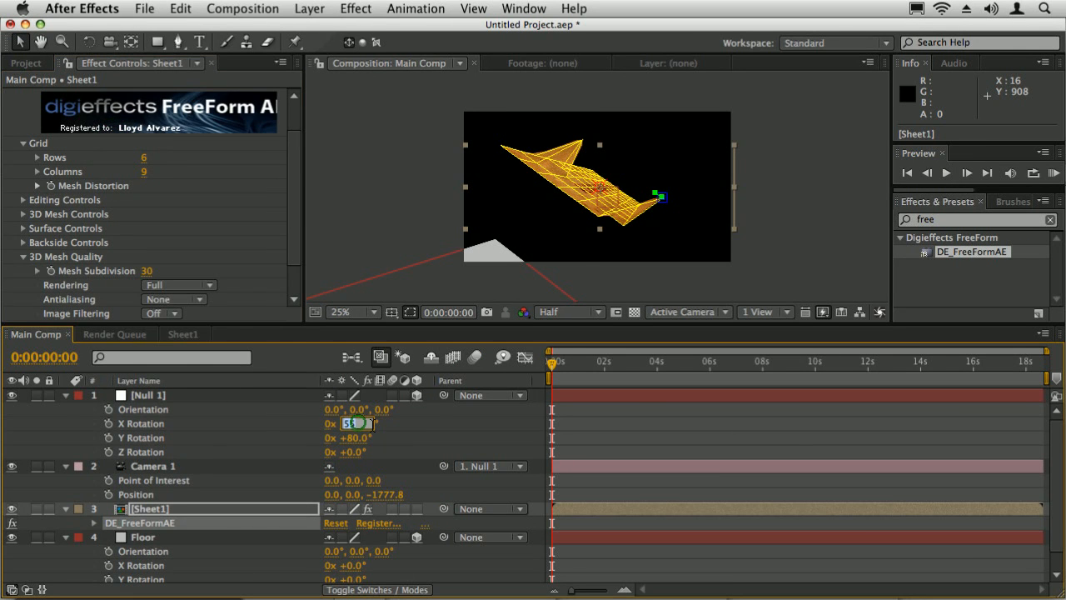
Set the null's X Rotation and Y Rotation to 0° to face the sheet straight on.
left_click(356, 424)
type("0")
key("Tab")
type("0")
key("Return")
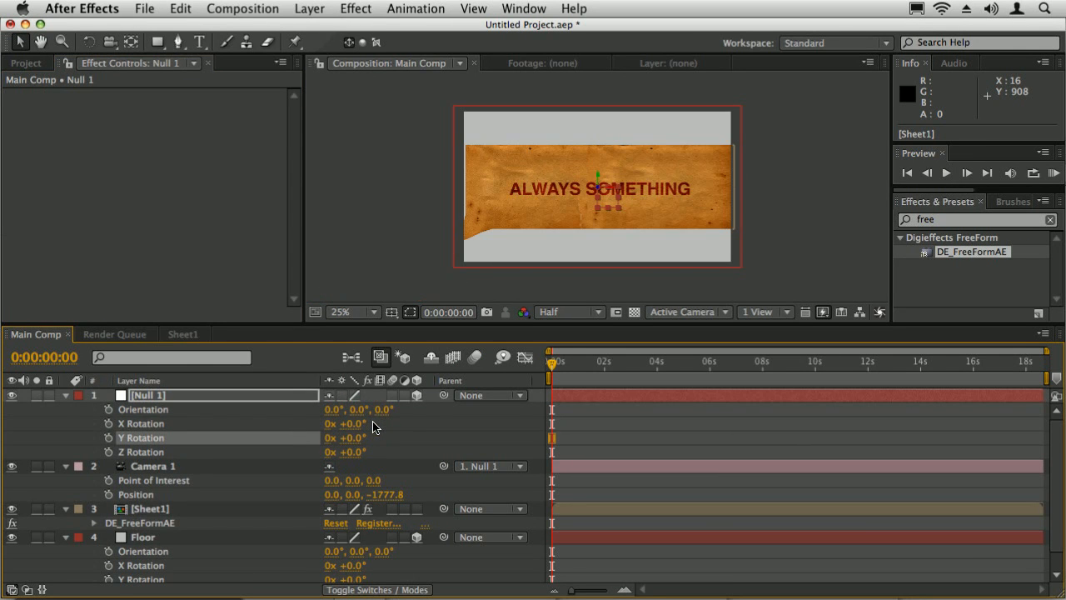
Set the null's X Rotation to 73° and lift the middle FreeForm mesh point of the sheet's near edge into an arch.
left_click(140, 523)
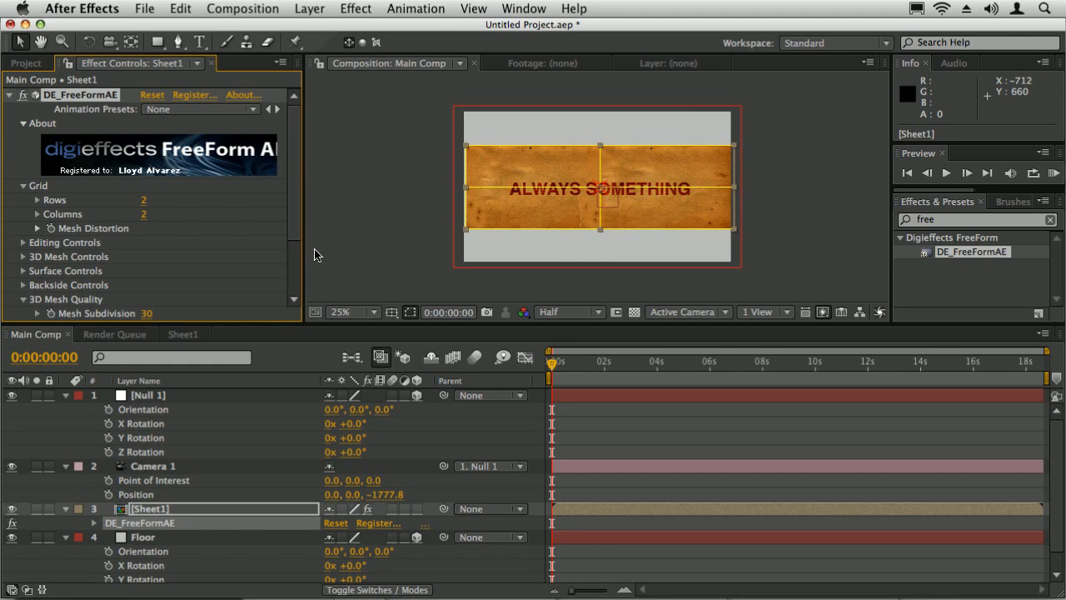
left_click_drag(356, 423, 411, 425)
left_click(145, 525)
left_click(593, 207)
left_click_drag(602, 200, 603, 152)
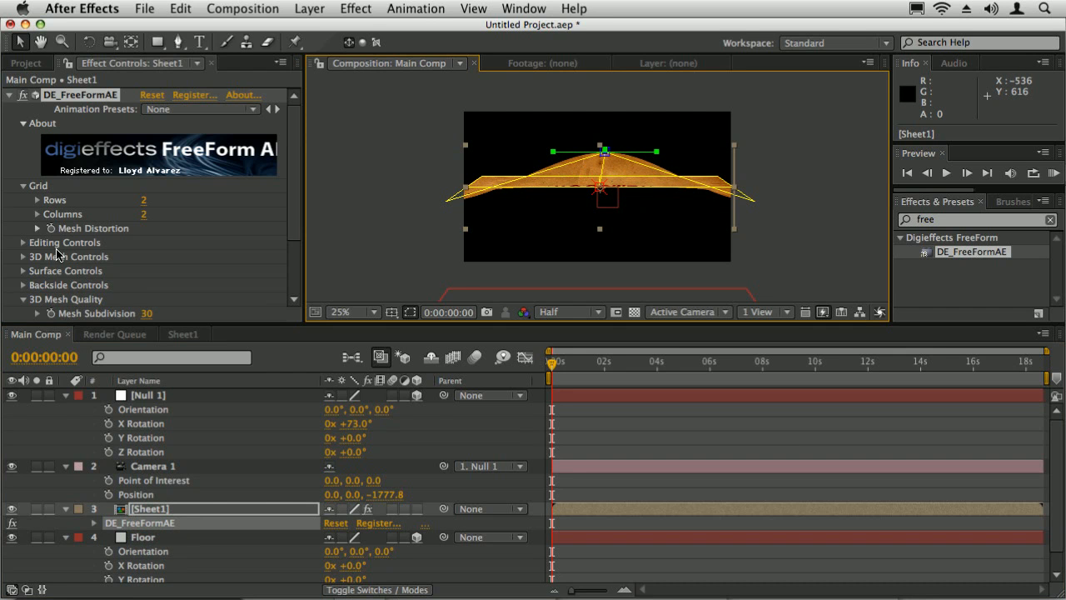
Expand FreeForm's Editing Controls, turn Tangent Alignment off and pull both tangent handles of the lifted point downward into a sharp peak.
left_click(24, 243)
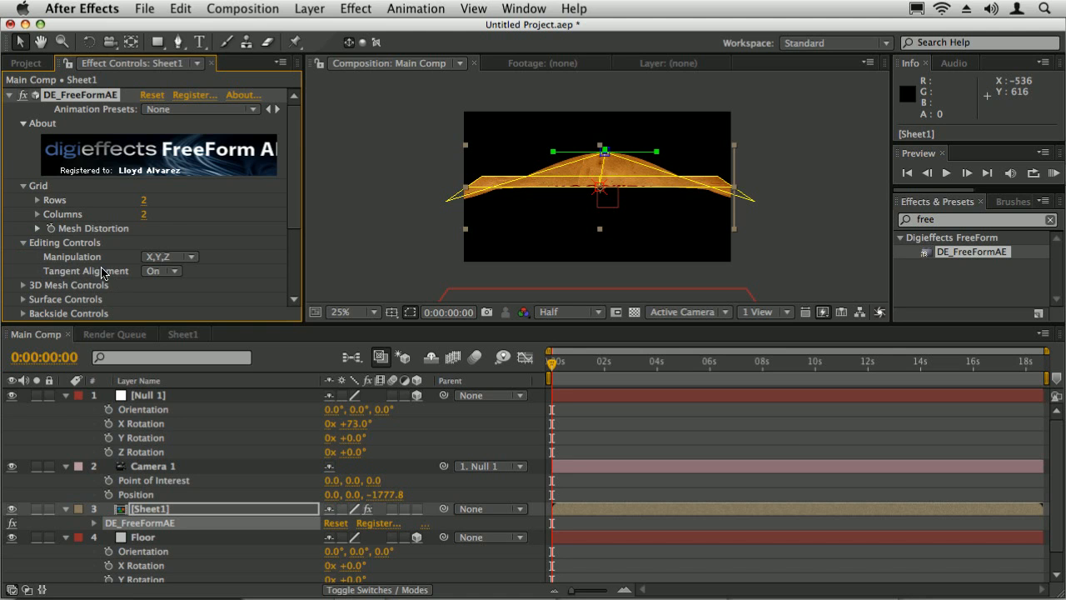
left_click_drag(553, 152, 563, 192)
left_click(164, 272)
left_click(164, 258)
left_click_drag(651, 155, 620, 190)
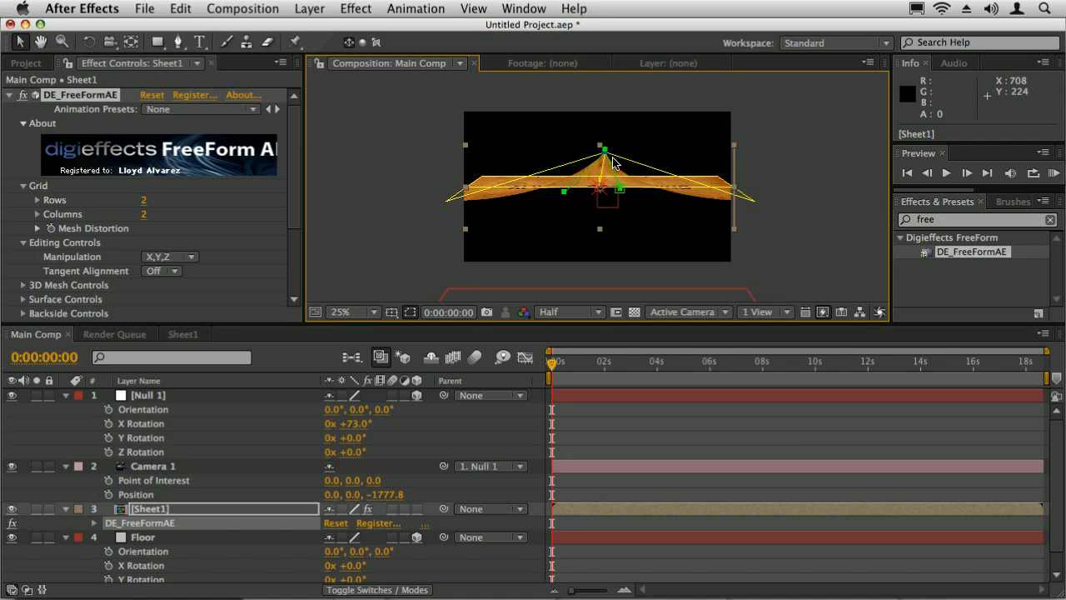
Reposition the middle column's mesh points and tangents to fold the sheet into a raised ridge along its centre.
left_click_drag(605, 155, 597, 219)
left_click_drag(602, 182, 605, 161)
left_click_drag(598, 220, 634, 147)
left_click_drag(560, 129, 573, 150)
left_click_drag(643, 133, 607, 159)
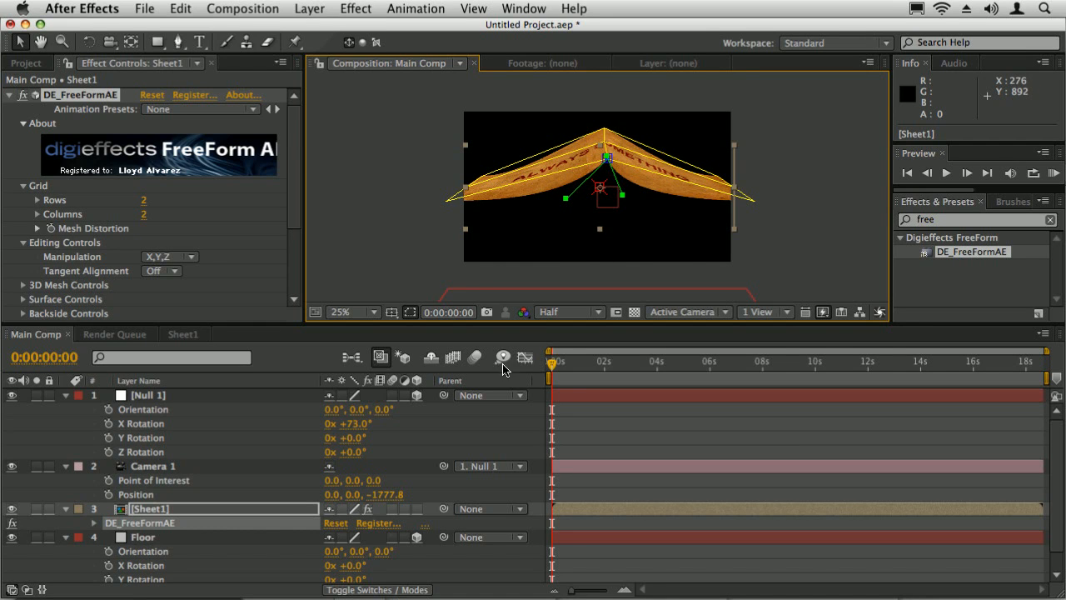
Turn on keyframing for Mesh Distortion and pull a tangent handle of the near ridge point outward.
left_click(51, 228)
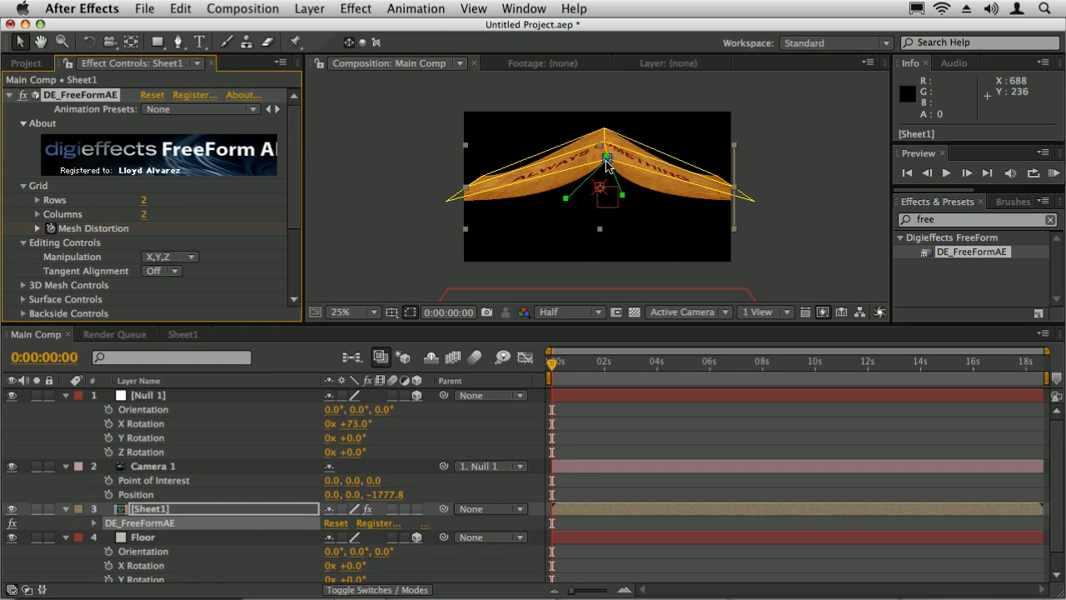
left_click(607, 164)
left_click_drag(607, 163, 619, 195)
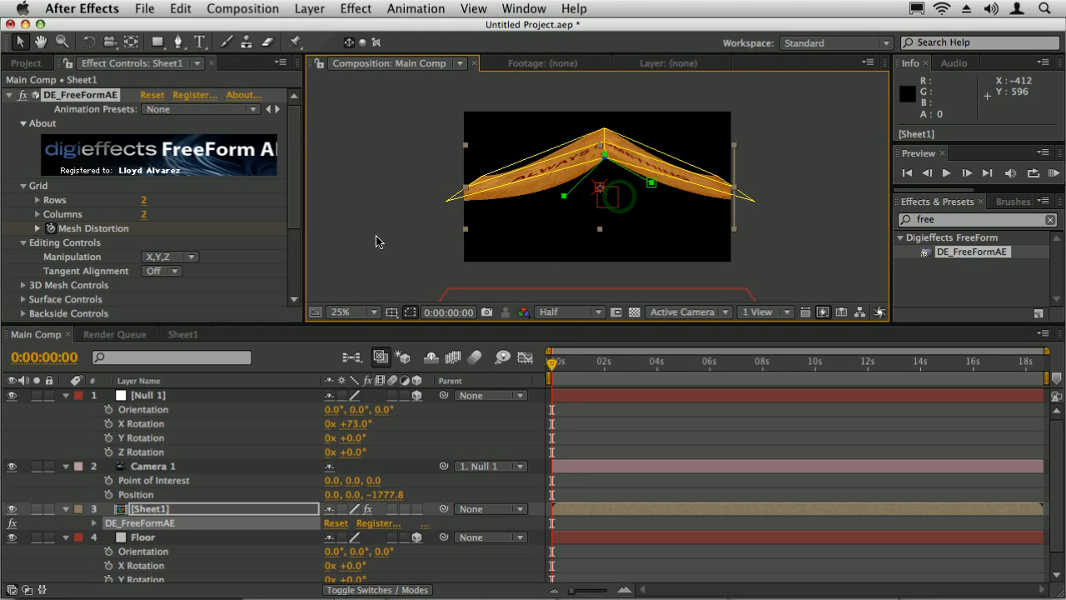
Reset the FreeForm effect on Sheet1 and reveal its Mesh Distortion keyframe in the timeline.
left_click(151, 95)
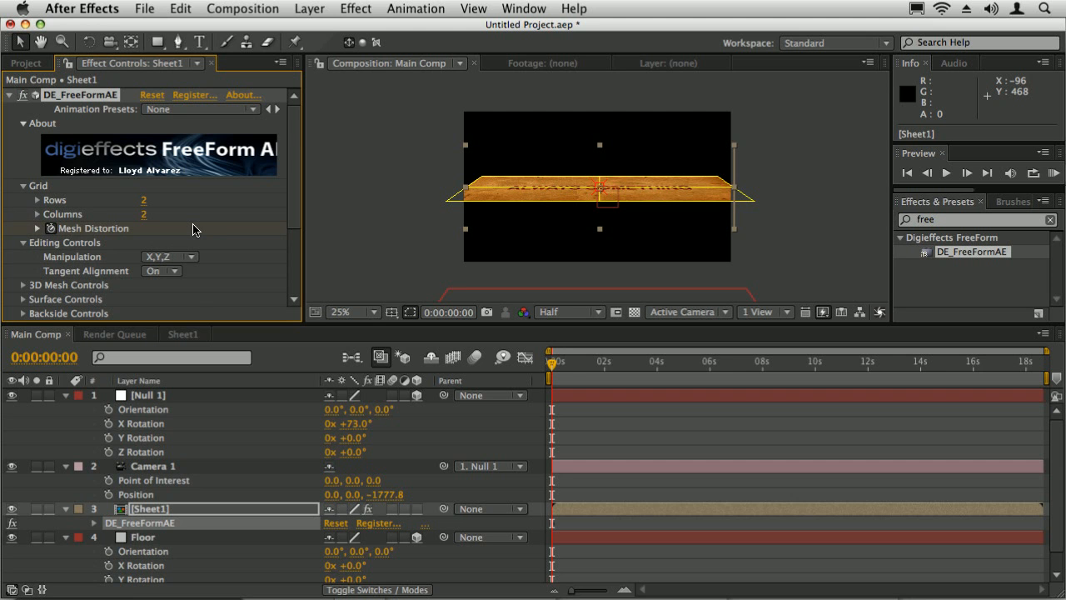
key("u")
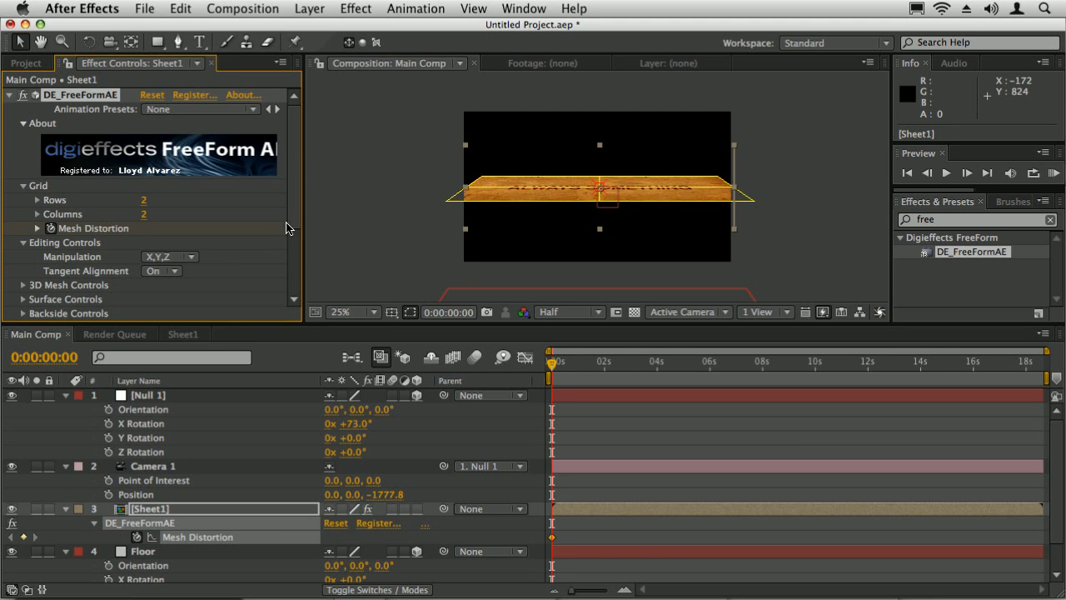
Expand FreeForm's Displacement Controls and look through the Distort effects for Displacement Map without applying it.
scroll(285, 227, "down", 3)
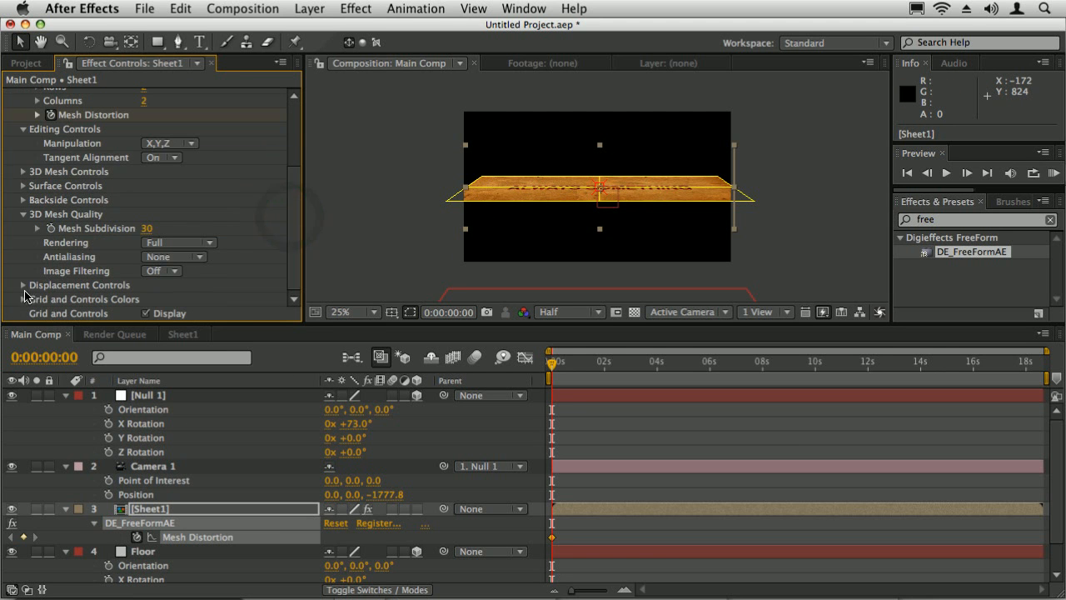
left_click(23, 285)
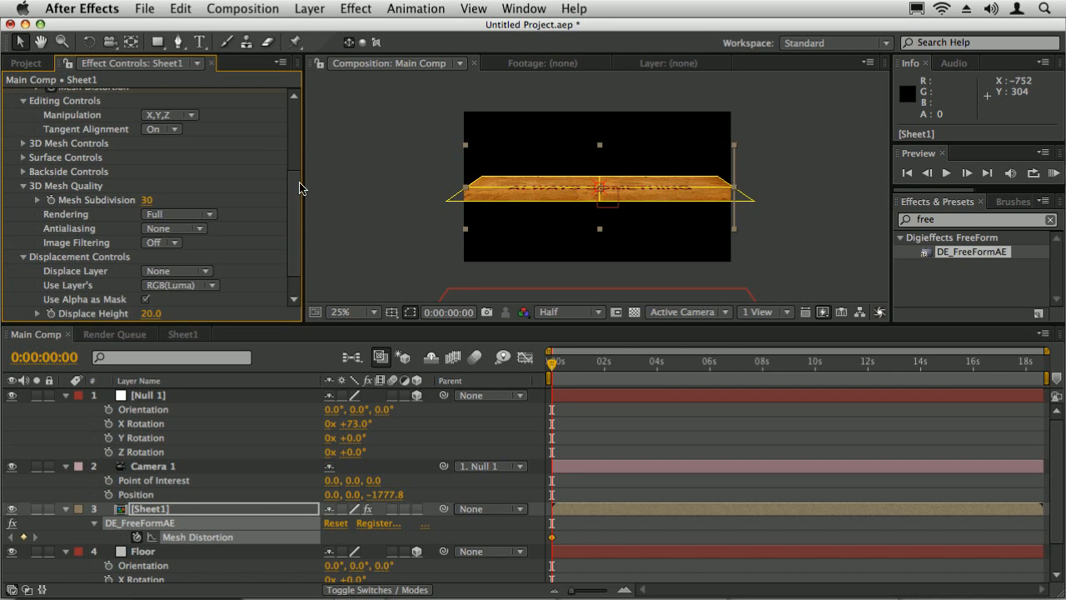
left_click_drag(293, 188, 119, 264)
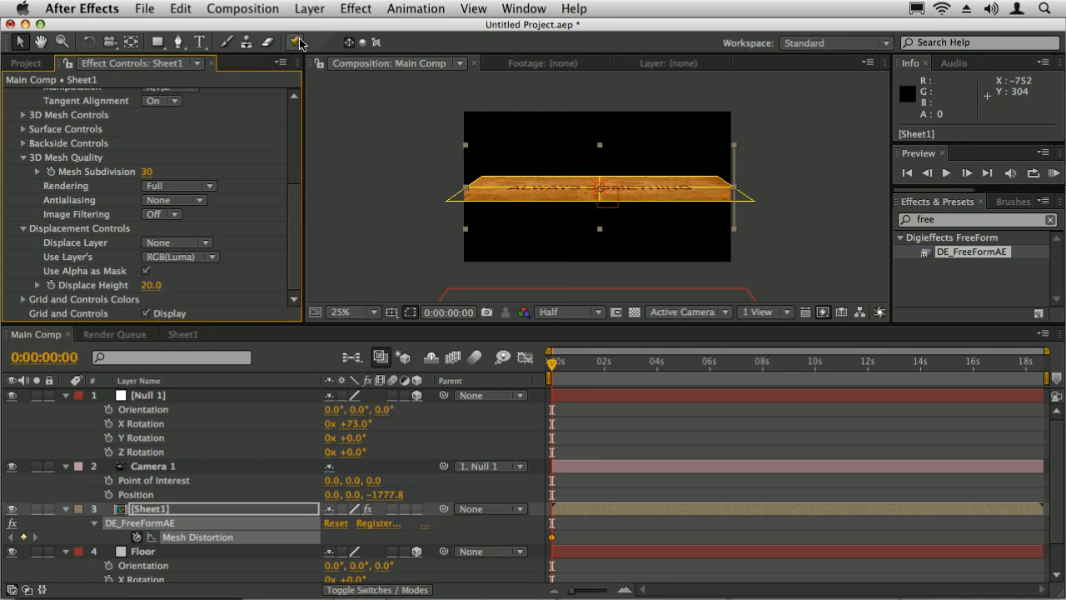
left_click(356, 9)
mouse_move(386, 331)
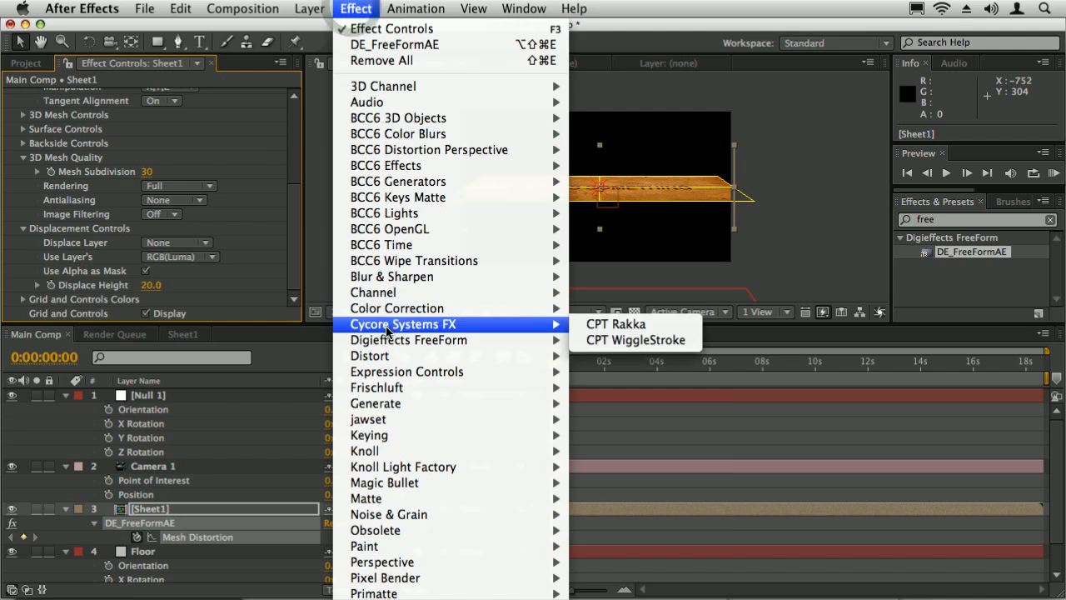
mouse_move(386, 355)
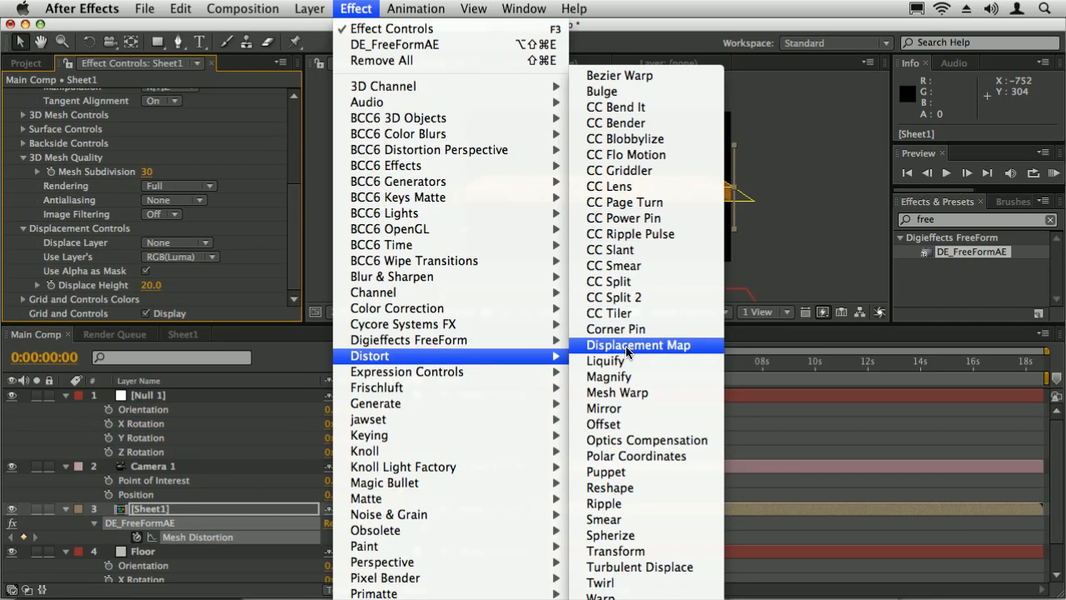
left_click(600, 237)
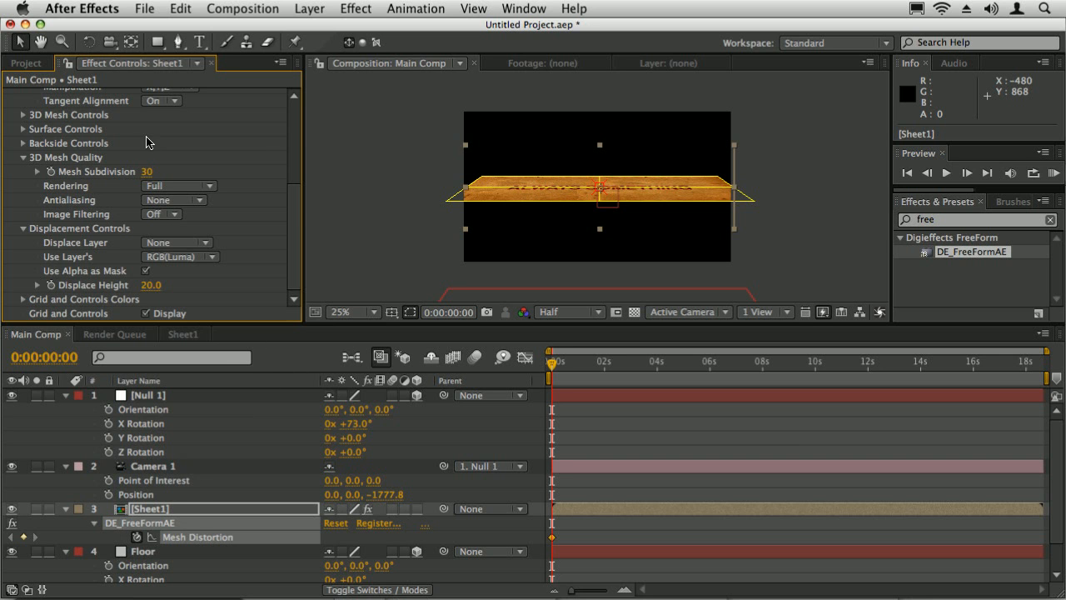
Duplicate the Sheet1 composition in the project and rename the copy Sheet1_Displacement Map.
left_click(167, 515)
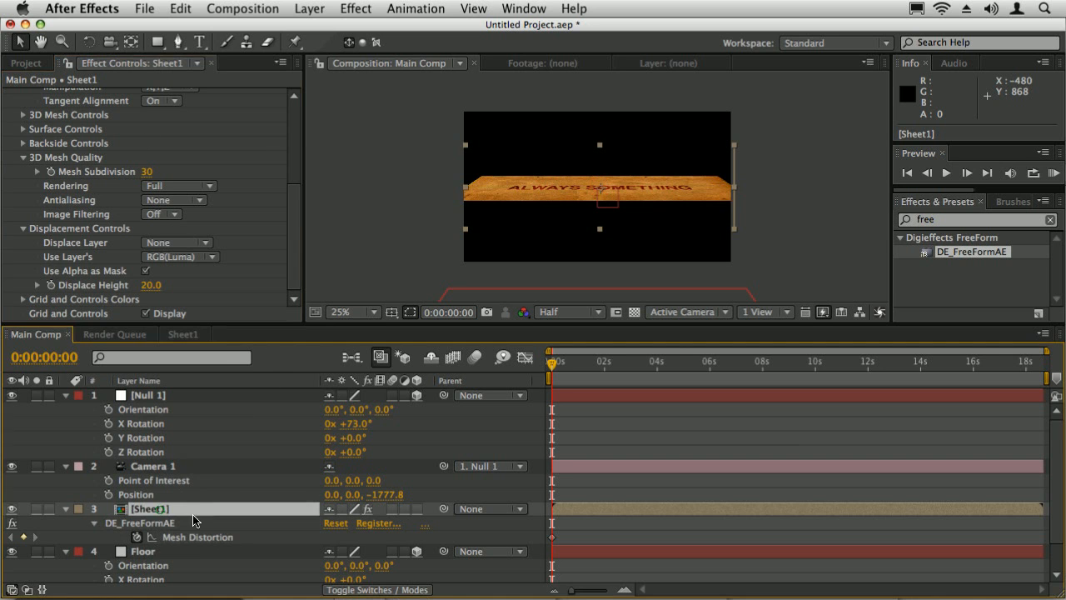
left_click(26, 64)
left_click(37, 258)
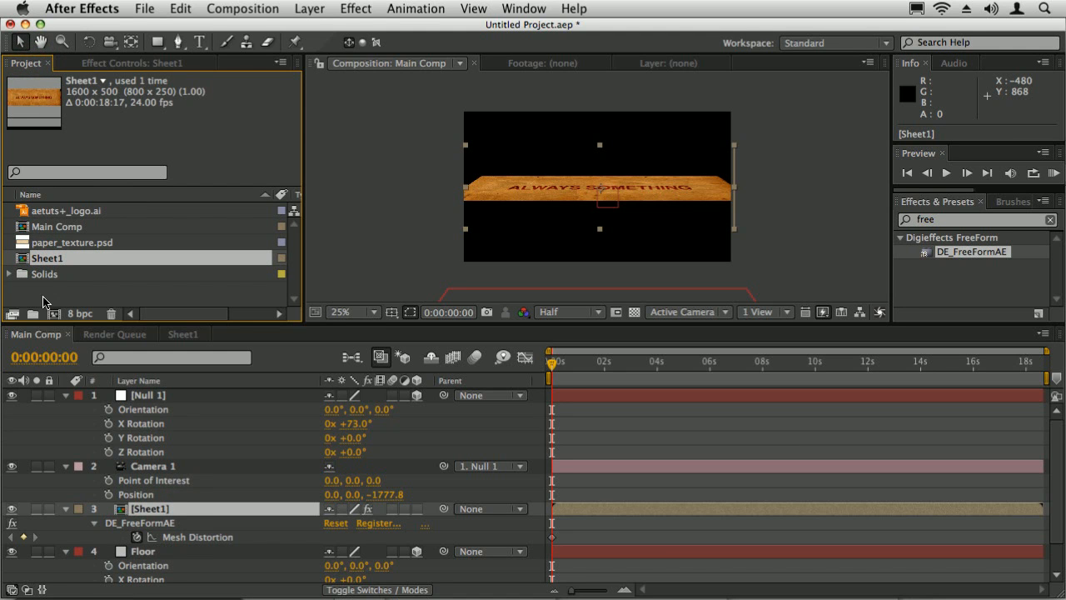
key("super+d")
left_click(48, 274)
type("Sheet1_Displaceme")
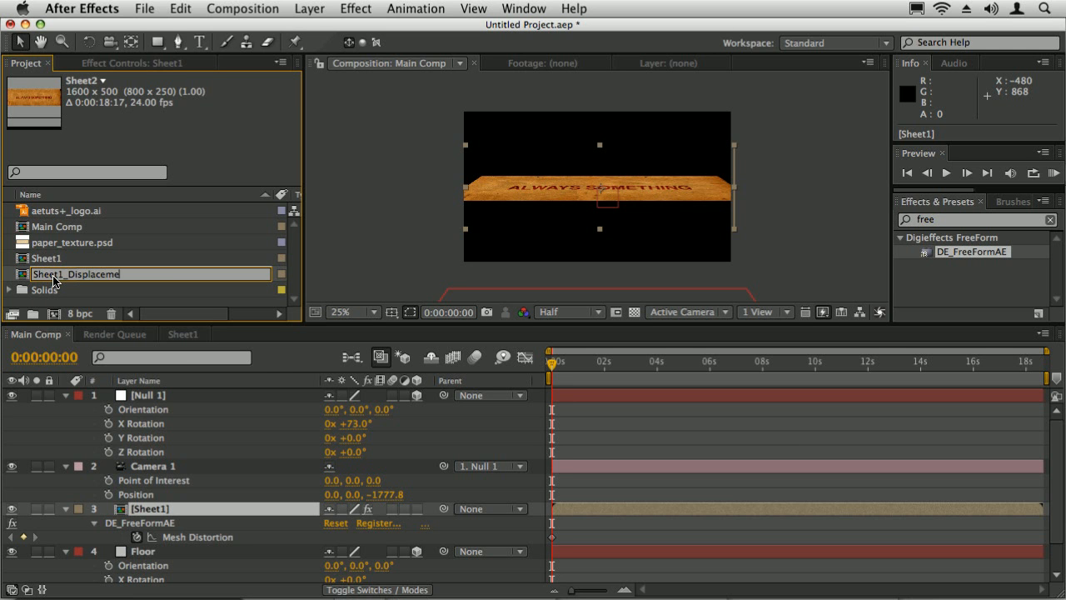
type("nt Map")
key("Return")
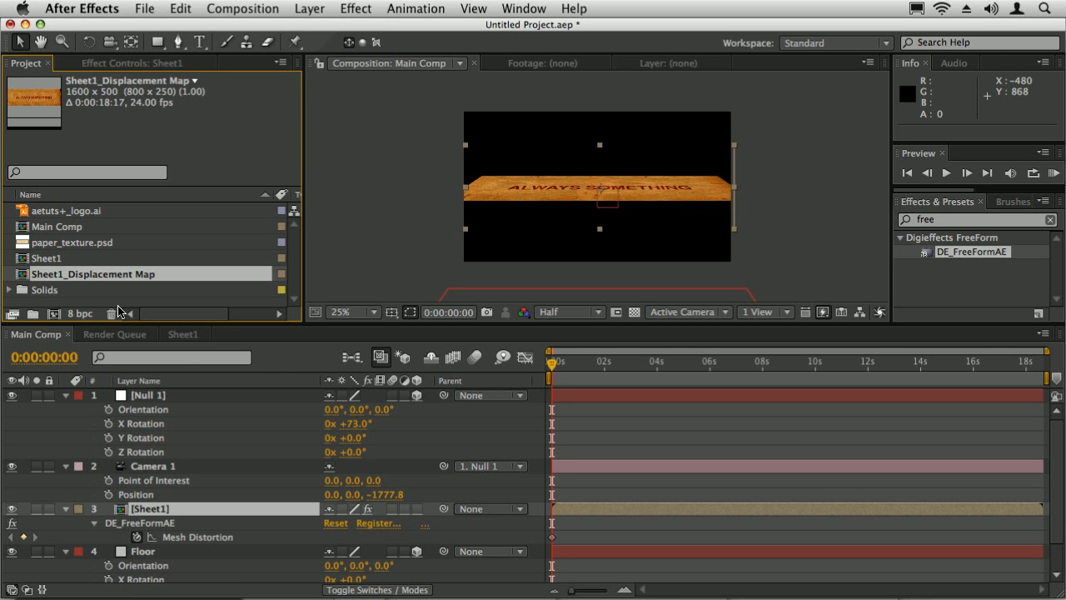
Open the Sheet1_Displacement Map composition and delete its paper_texture.psd layer.
double_click(116, 276)
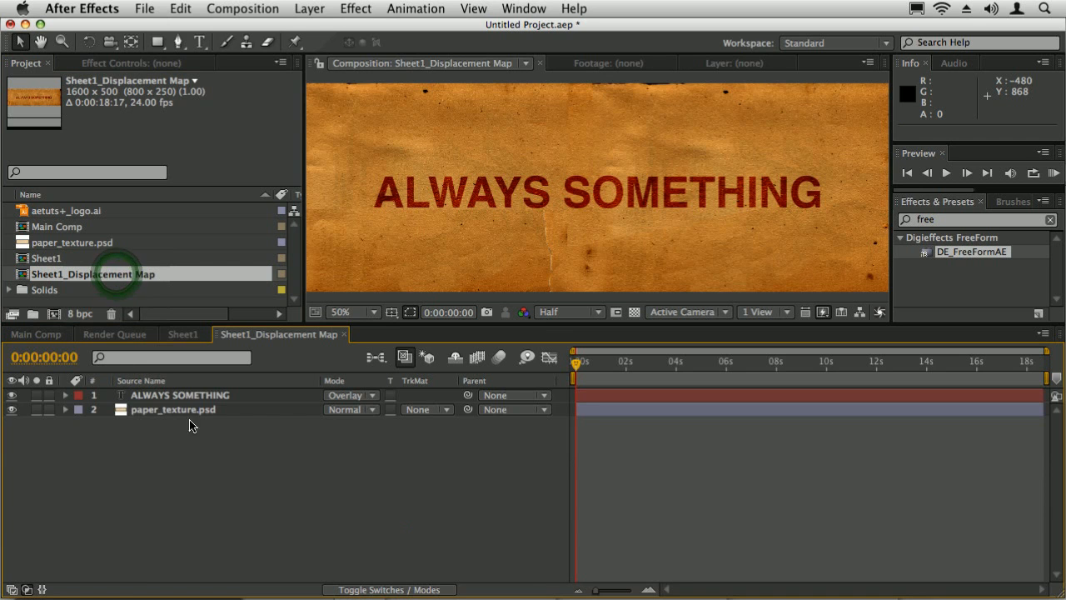
left_click(164, 408, "shift")
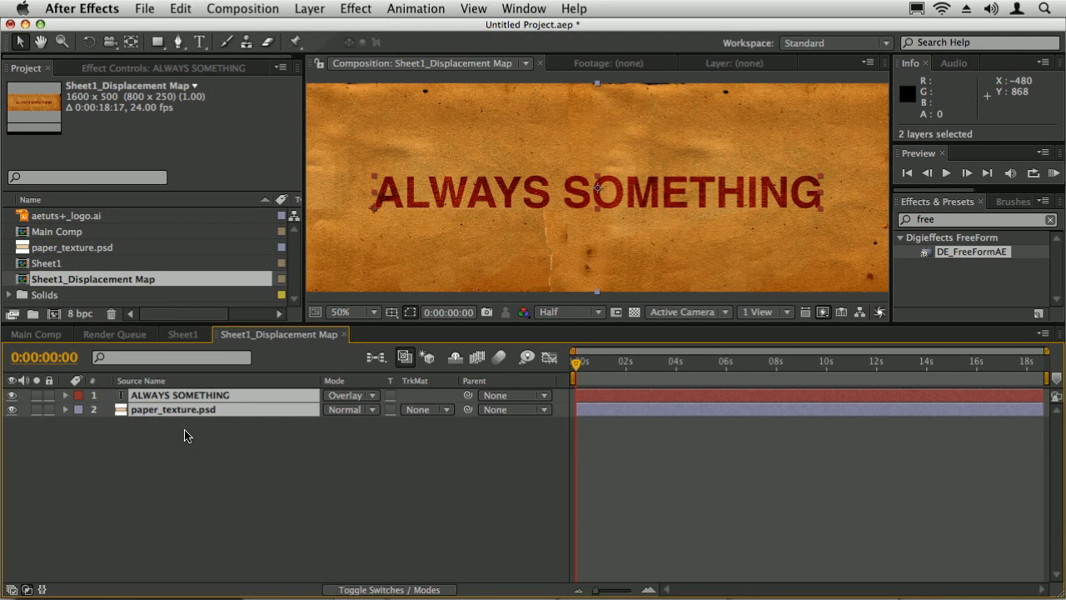
left_click(184, 410)
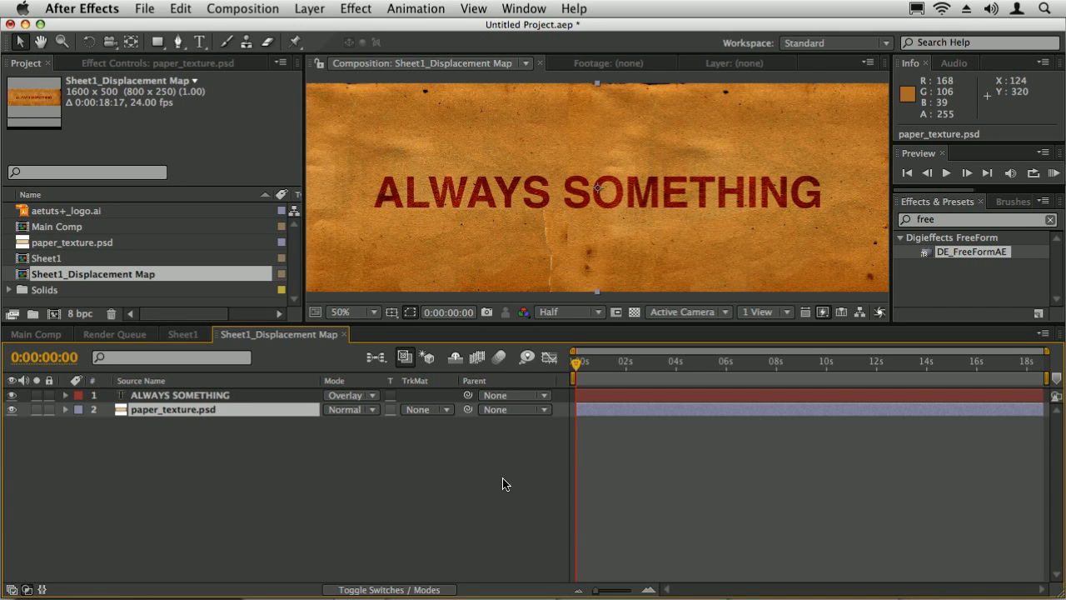
key("Delete")
Create a comp-size solid in gray at 50% brightness and place it beneath the ALWAYS SOMETHING text layer.
key("super+y")
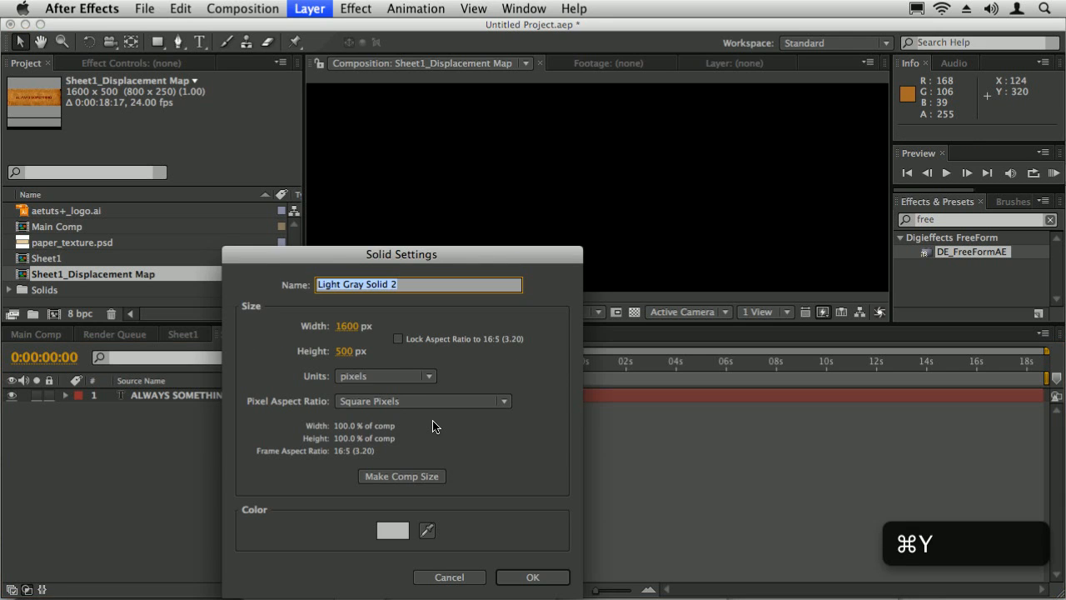
left_click(399, 478)
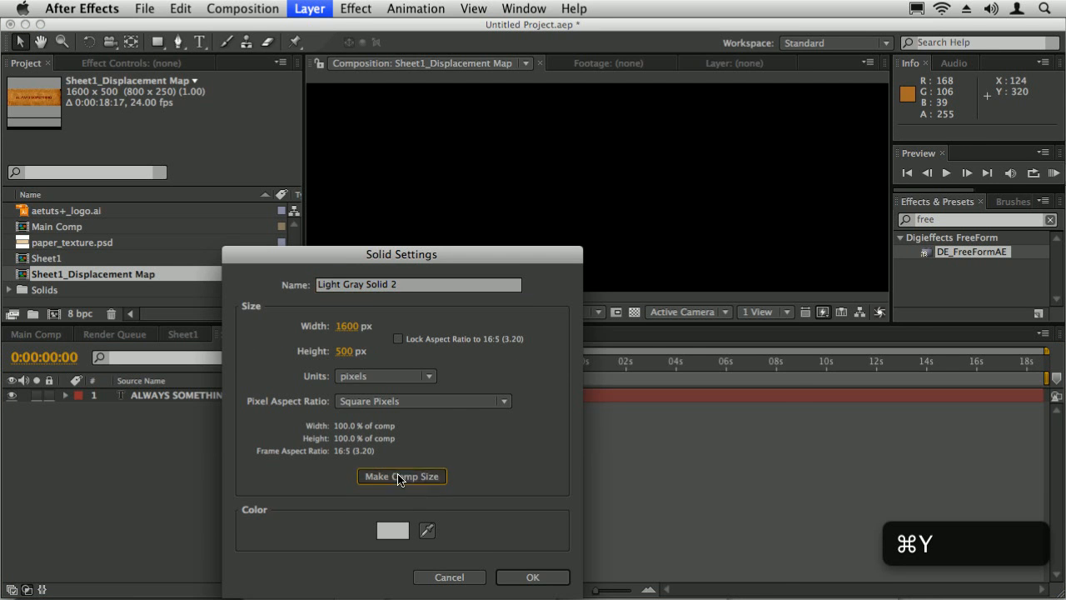
left_click(388, 530)
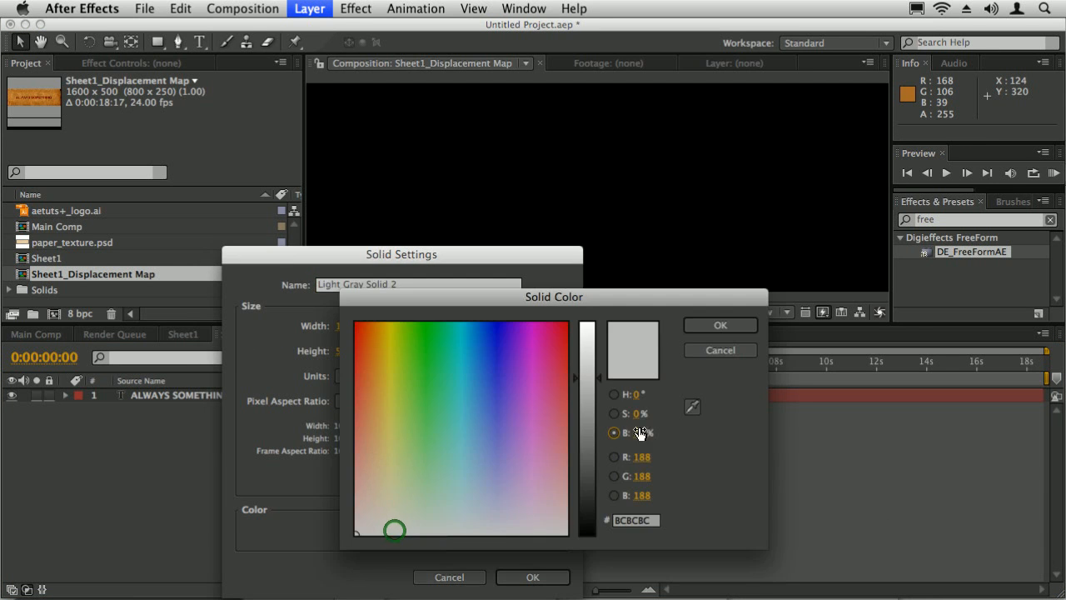
left_click(638, 433)
type("50")
key("Return")
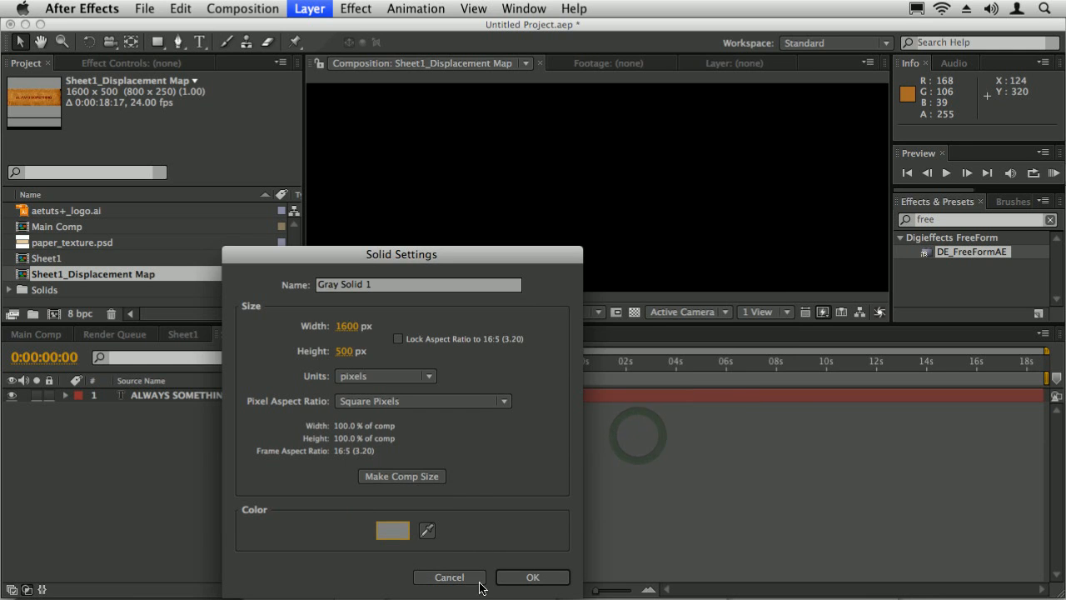
left_click(523, 576)
left_click_drag(155, 395, 173, 423)
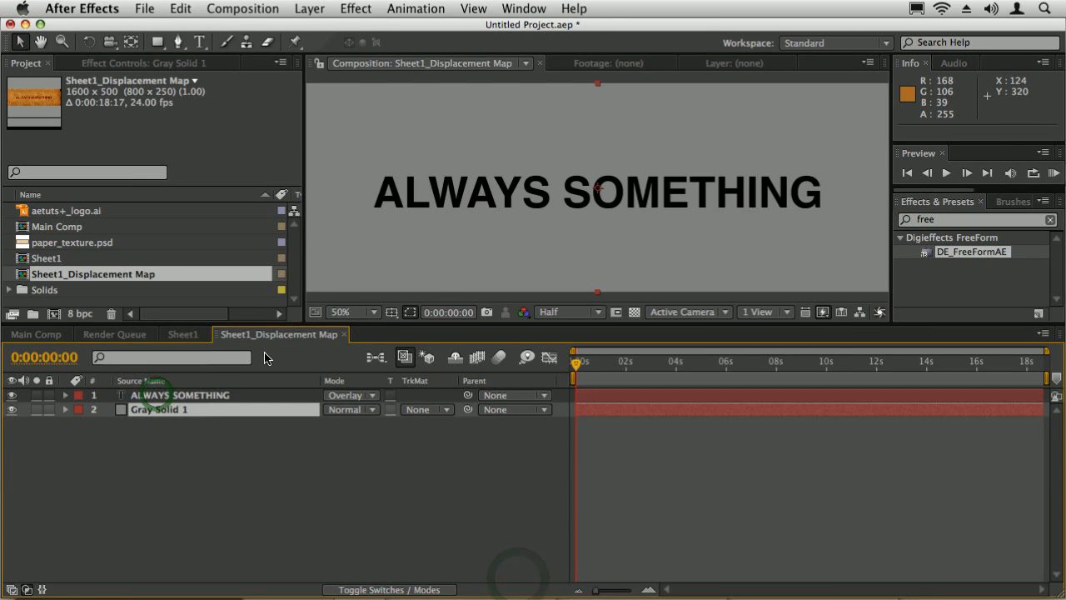
Change the fill colour of the ALWAYS SOMETHING text layer to white.
left_click(166, 395)
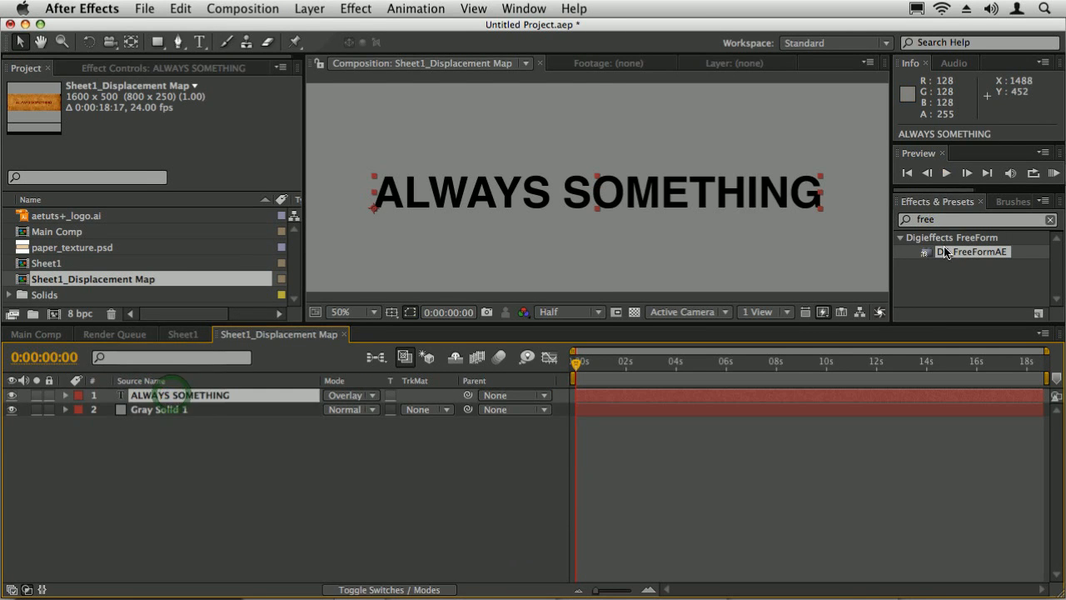
key("super+6")
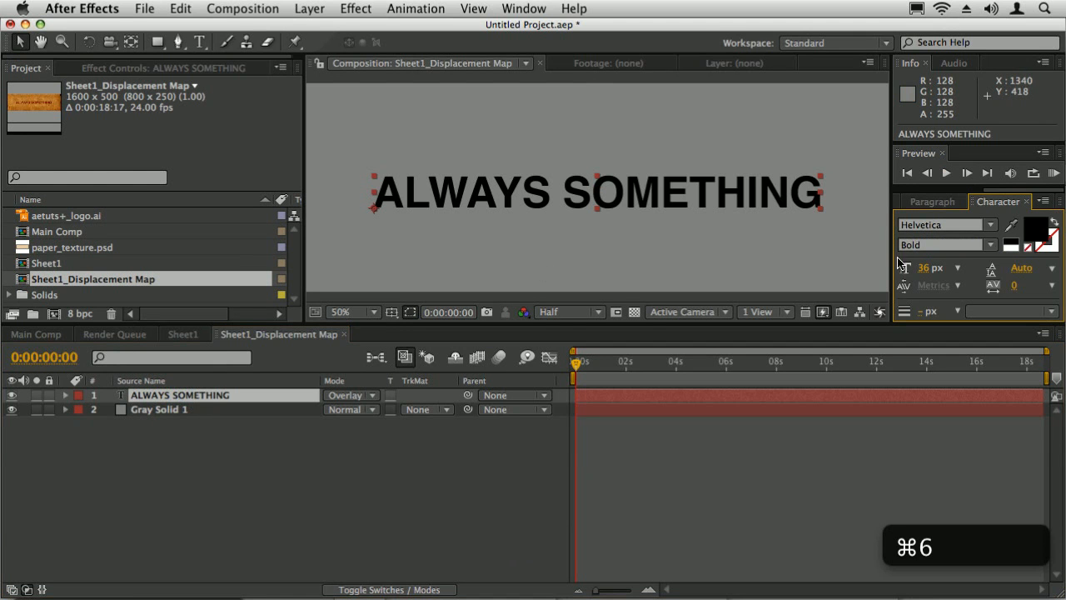
left_click(1012, 243)
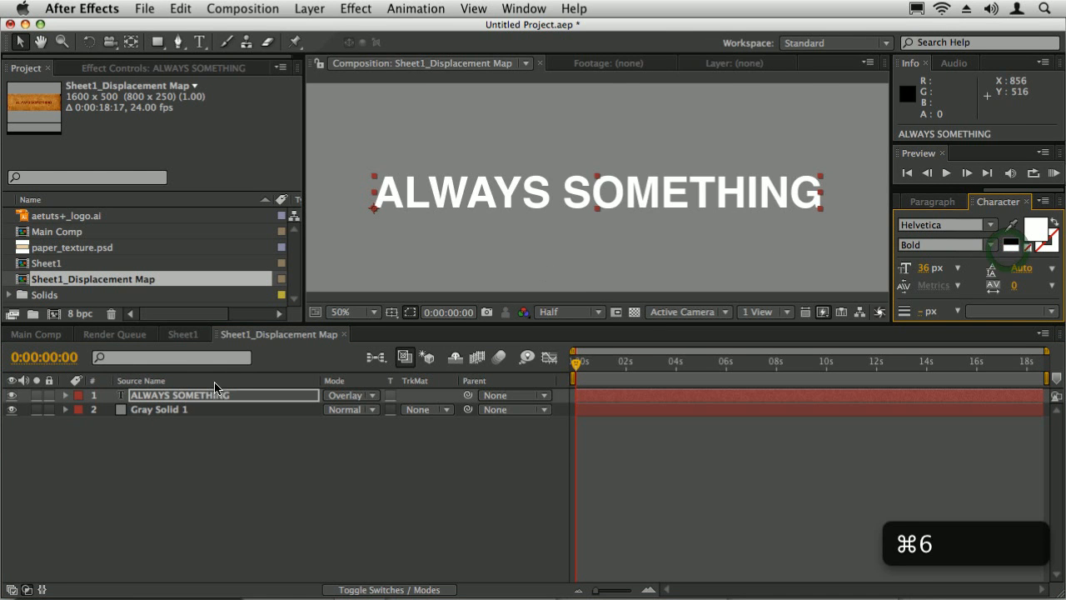
Switch to the Main Comp composition.
left_click(184, 334)
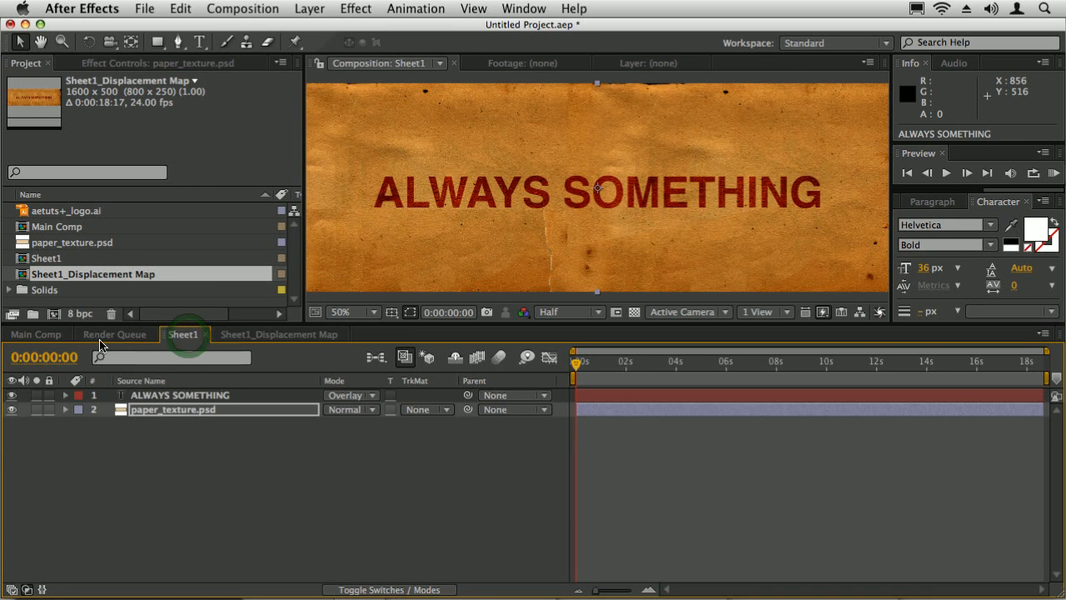
left_click(25, 334)
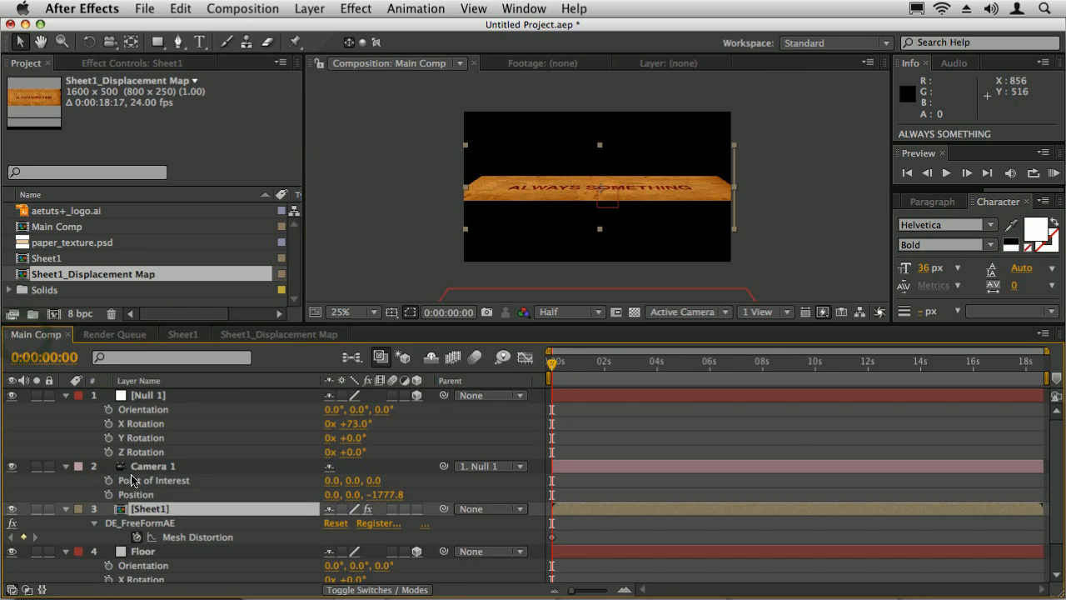
left_click(156, 523)
double_click(142, 523)
left_click_drag(293, 205, 292, 285)
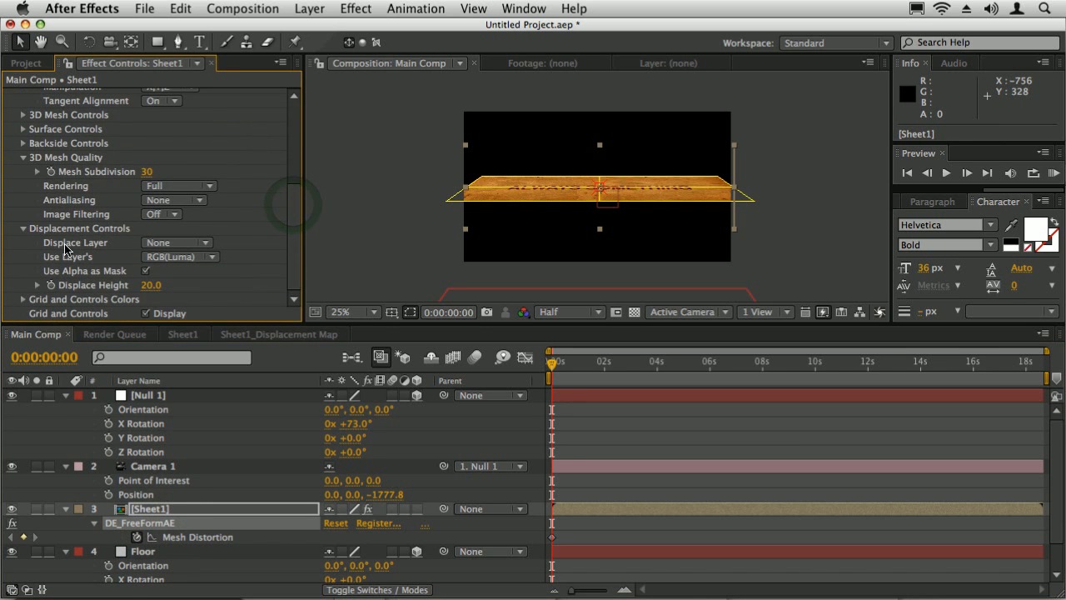
left_click(192, 249)
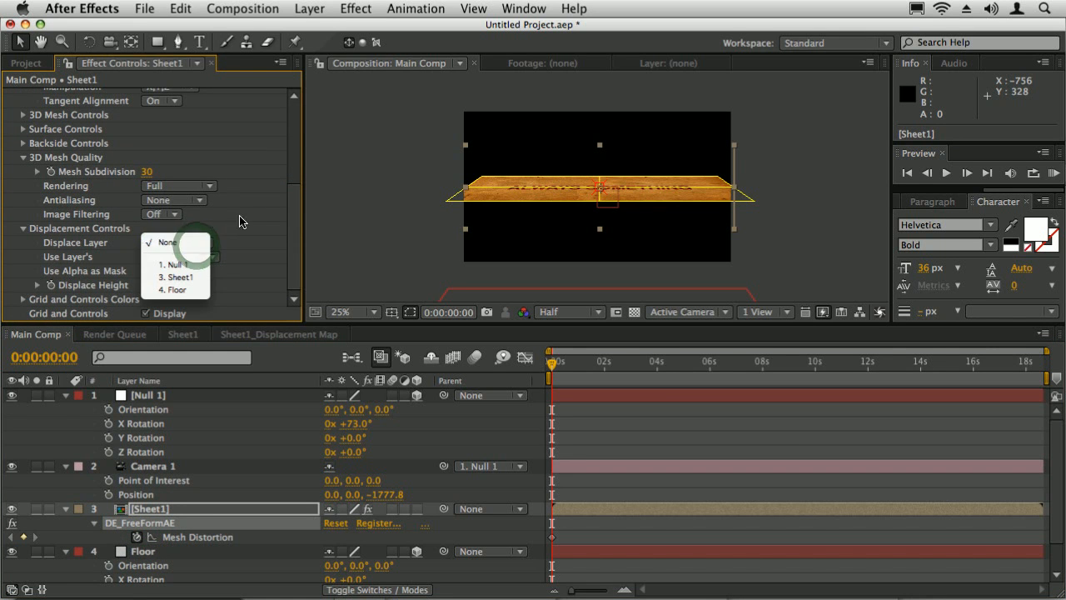
left_click(191, 242)
scroll(298, 209, "up", 10)
Add the Sheet1_Displacement Map composition to Main Comp directly above the Sheet1 layer and turn off its visibility.
left_click(26, 64)
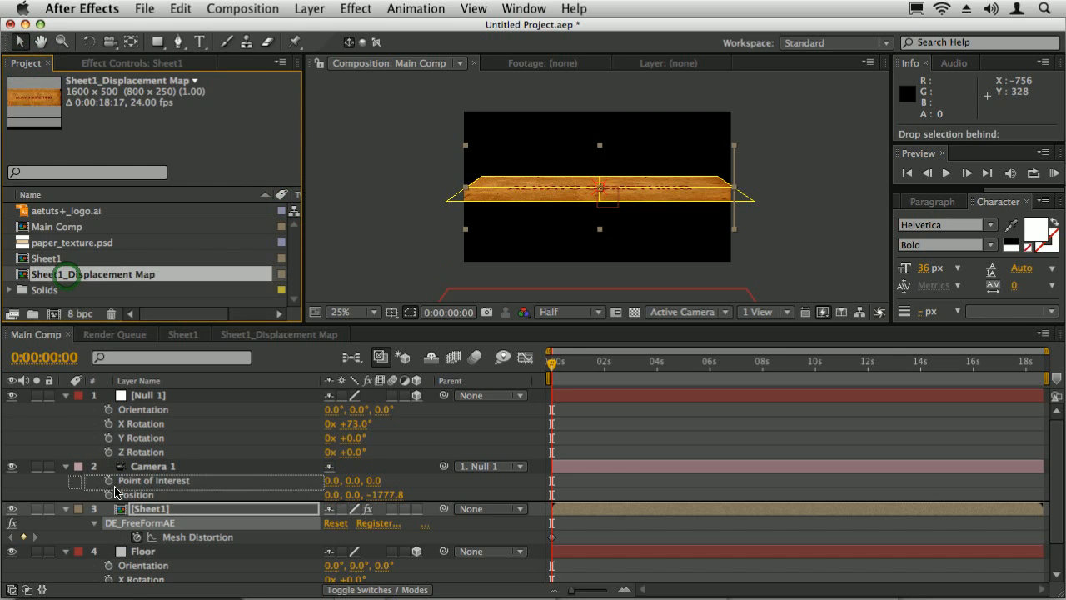
left_click_drag(50, 277, 64, 522)
left_click(12, 509)
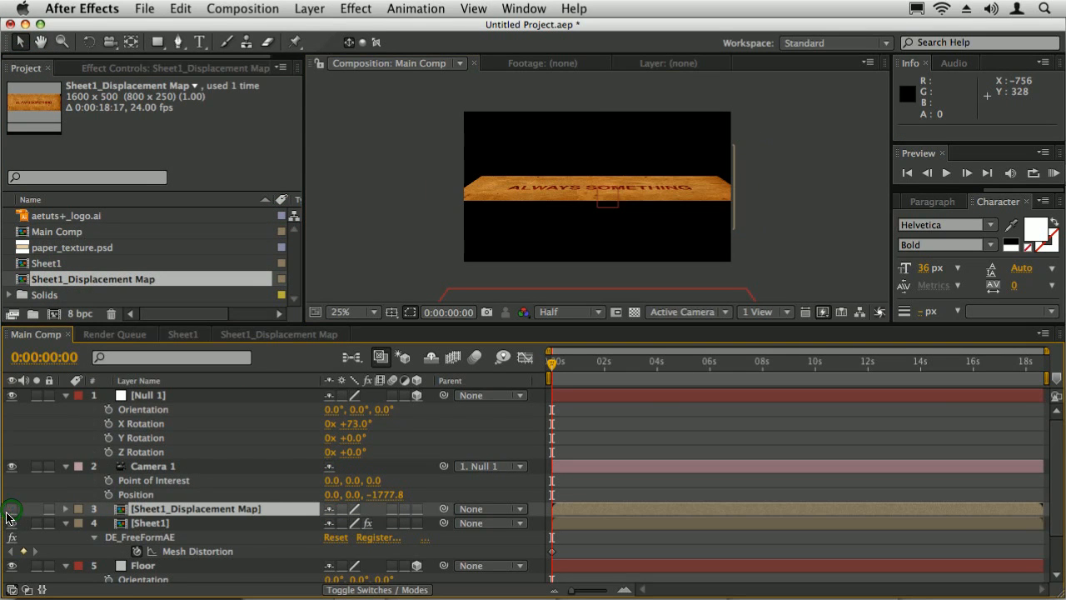
Set the Sheet1 FreeForm effect's displace layer to Sheet1_Displacement Map and raise its displace height to 160.
left_click(158, 523)
left_click(150, 537)
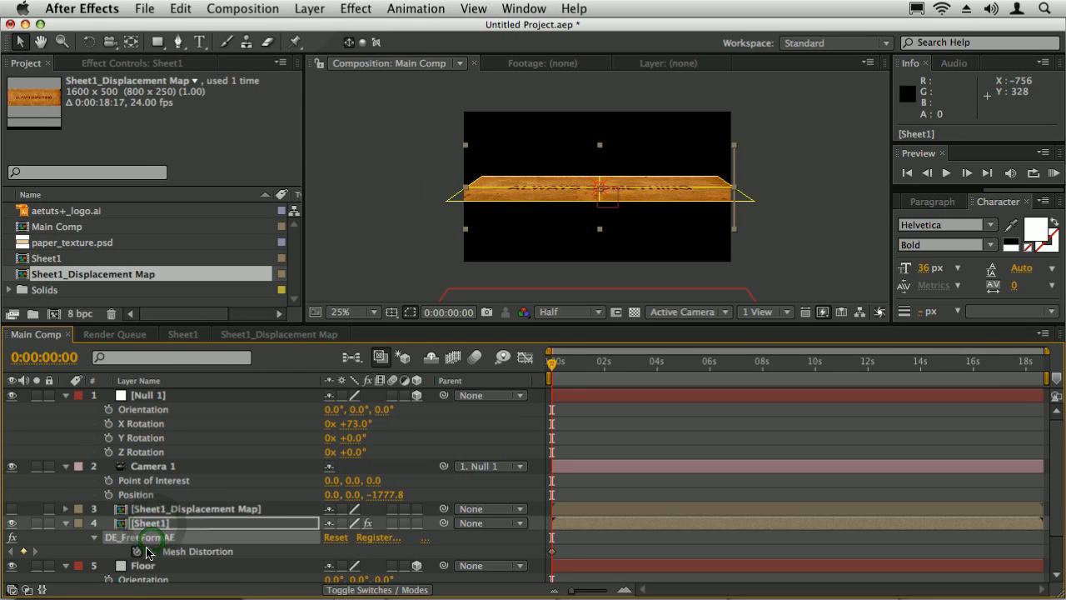
double_click(146, 538)
left_click_drag(291, 200, 291, 291)
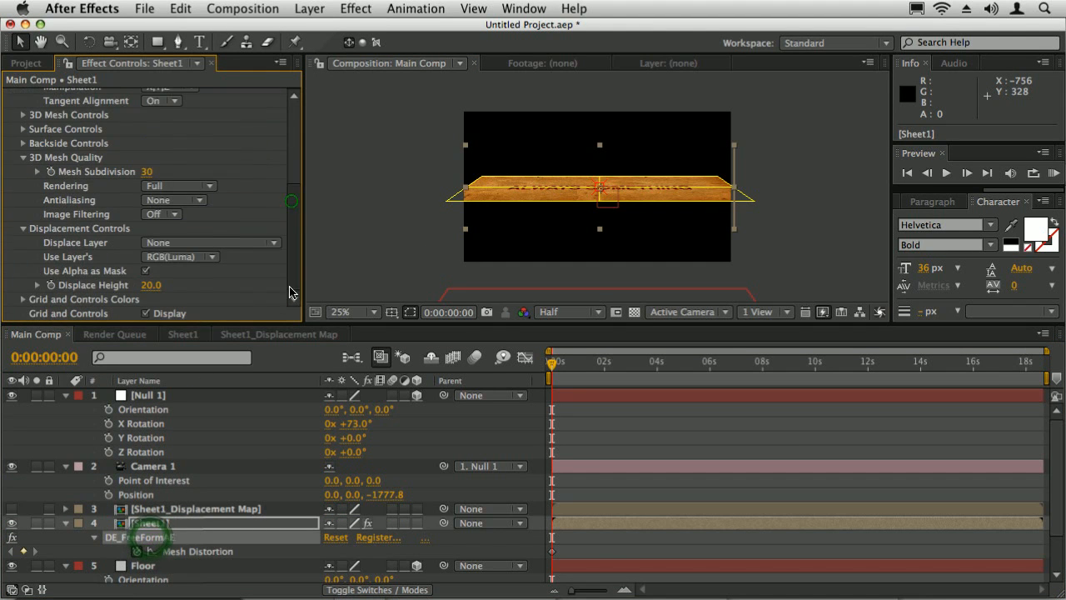
left_click(190, 242)
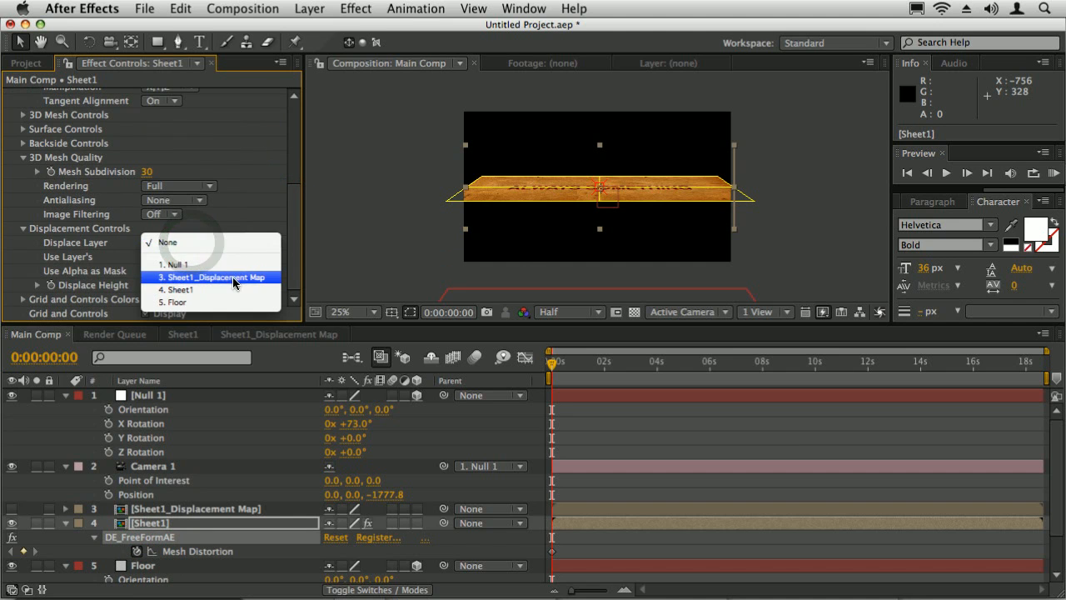
left_click(93, 252)
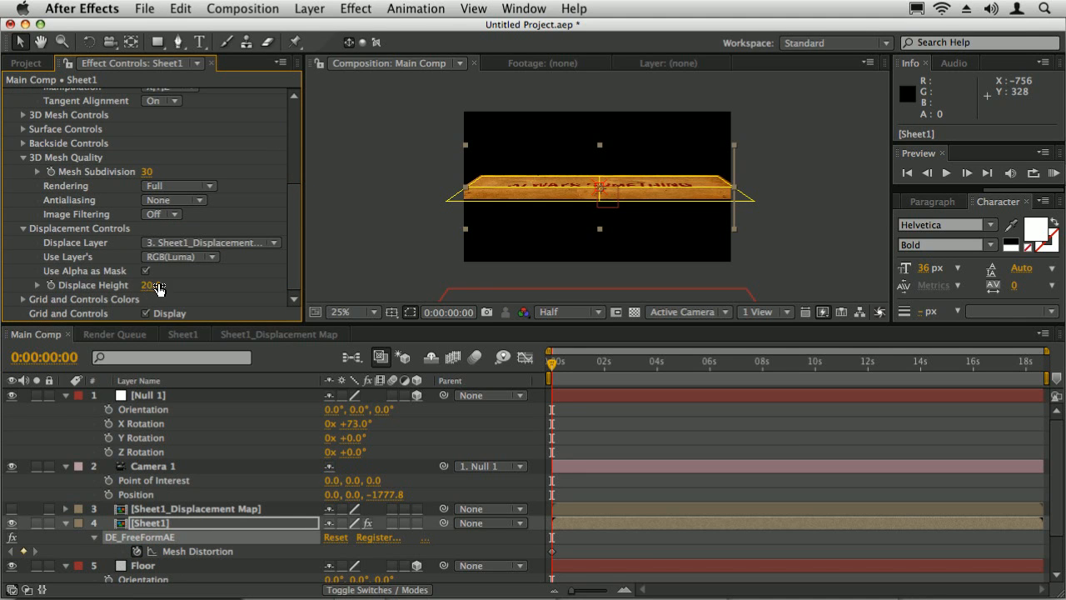
left_click_drag(150, 289, 199, 291)
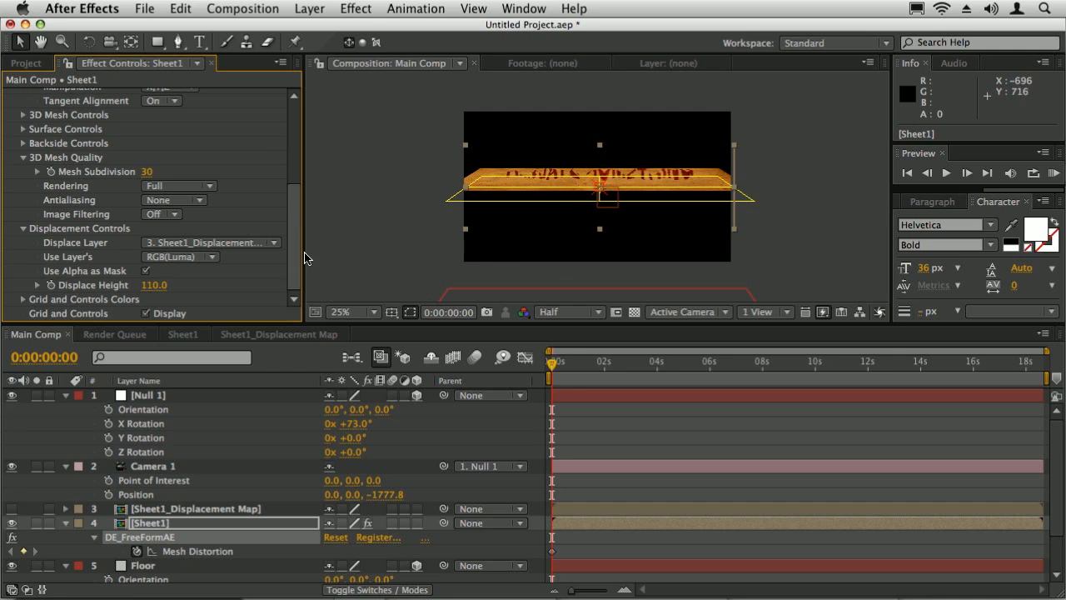
mouse_move(154, 290)
left_mouse_down()
mouse_move(162, 285)
mouse_move(155, 306)
mouse_move(155, 285)
left_mouse_up()
Change the background solid in the Sheet1_Displacement Map composition from gray to black.
left_click(266, 334)
left_click(205, 416)
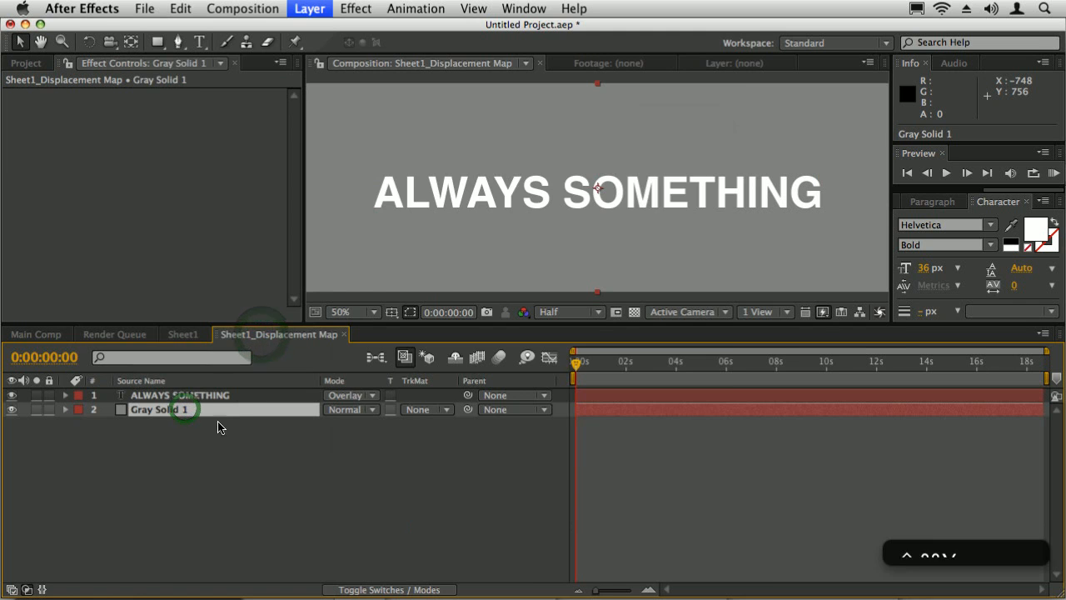
key("shift+super+y")
left_click(516, 400)
left_click(586, 521)
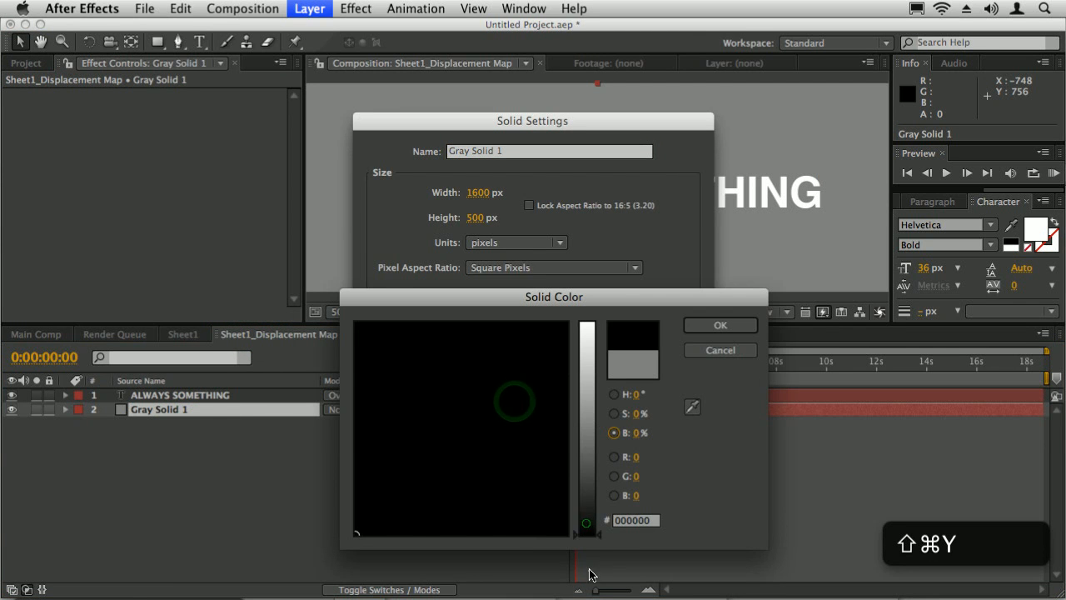
left_click(730, 326)
left_click(663, 483)
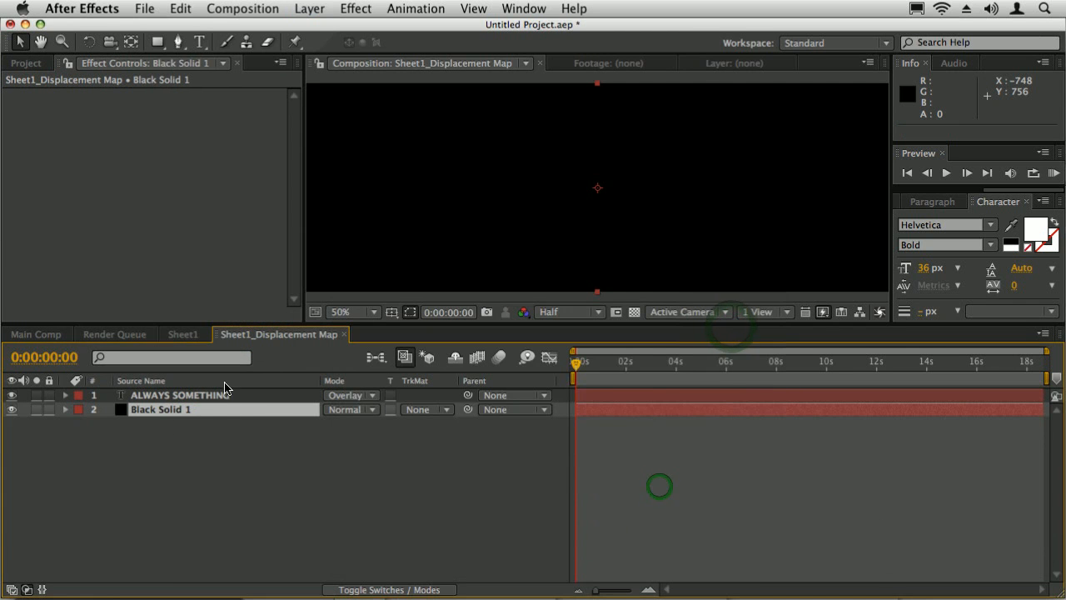
Set the blending mode of the ALWAYS SOMETHING text layer to Normal.
left_click(179, 397)
left_click(255, 452)
left_click(350, 395)
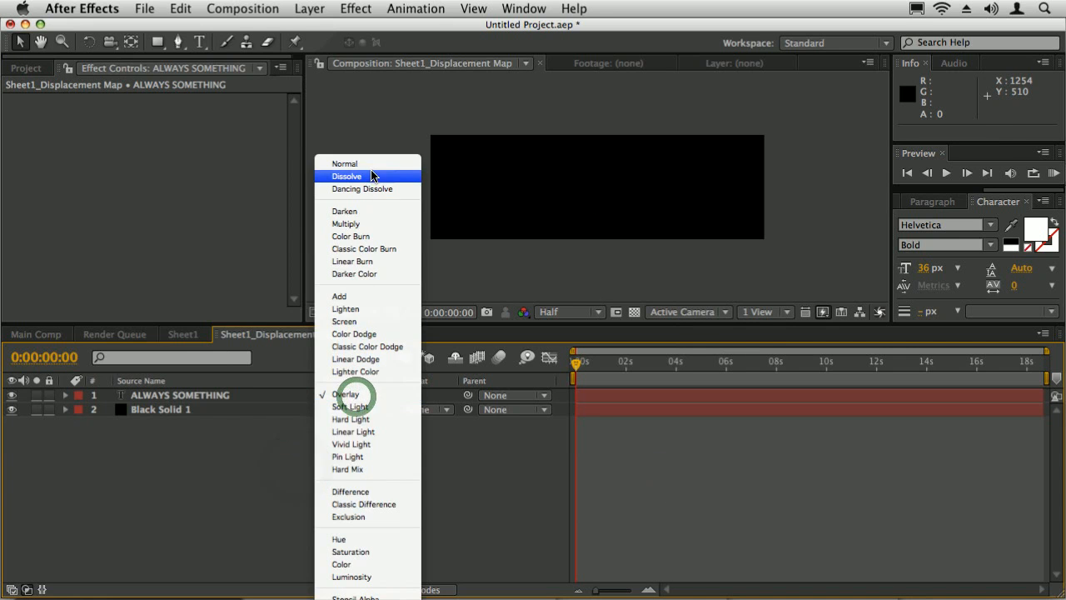
left_click(344, 164)
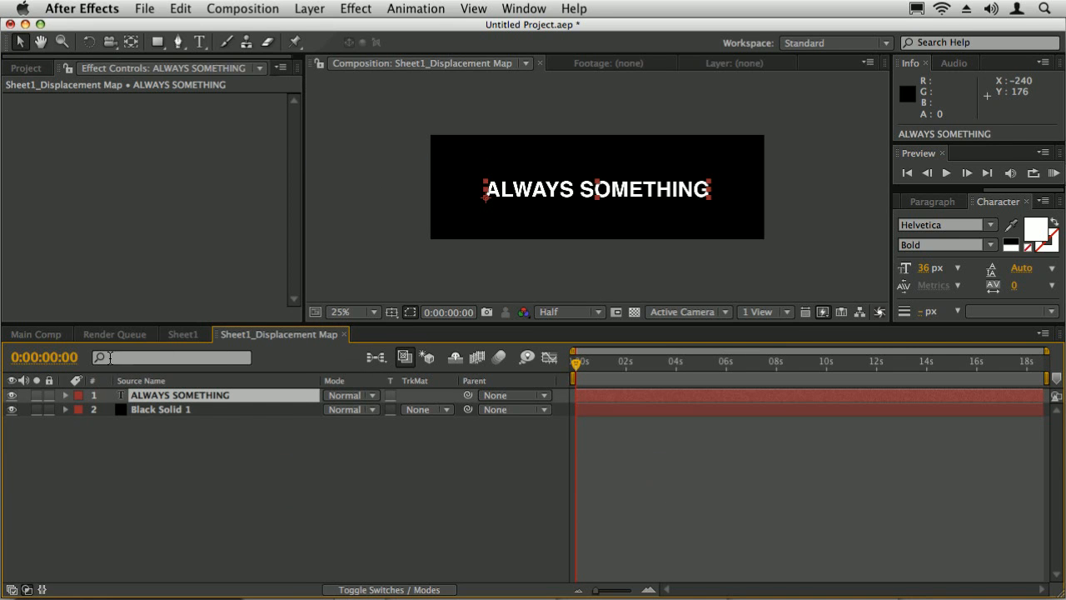
In Main Comp, vary the Sheet1 FreeForm displace height through 270, 160 and 0, ending at 90.
left_click(39, 333)
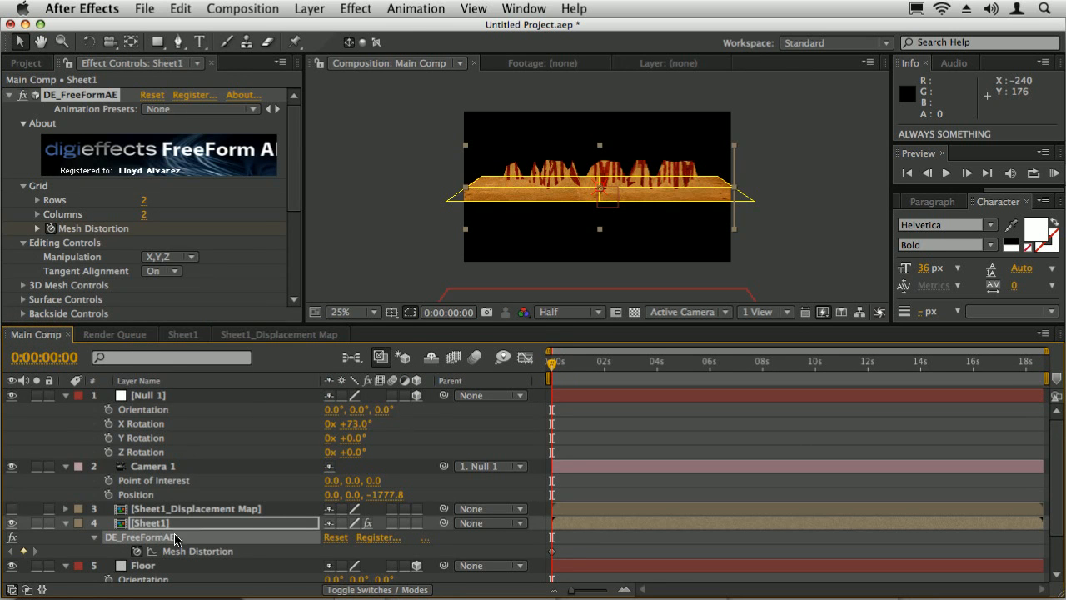
left_click_drag(296, 197, 294, 285)
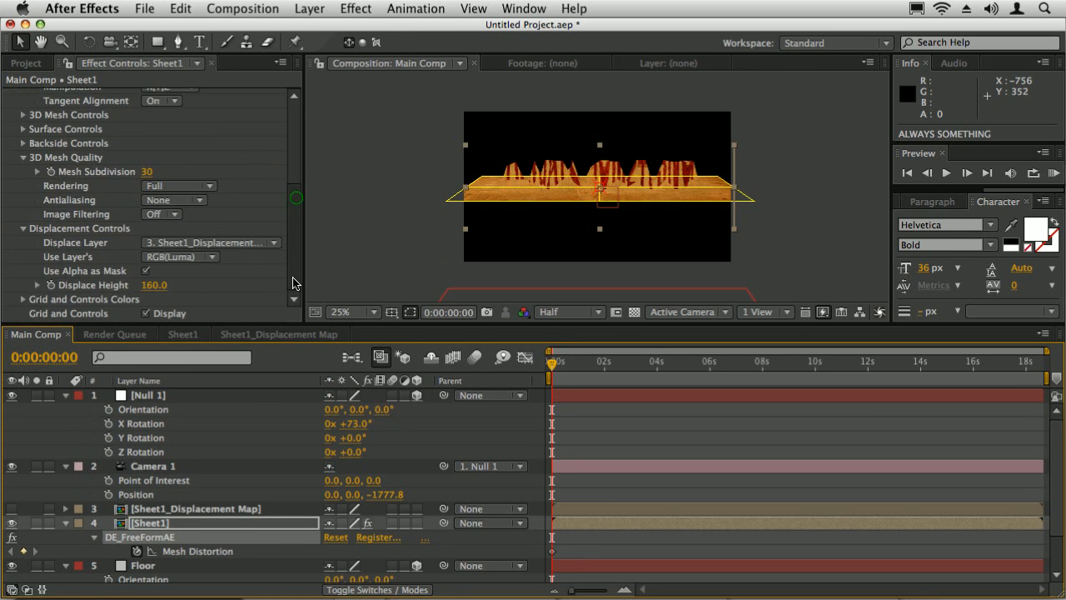
mouse_move(148, 286)
left_mouse_down()
mouse_move(201, 286)
mouse_move(117, 285)
mouse_move(156, 288)
left_mouse_up()
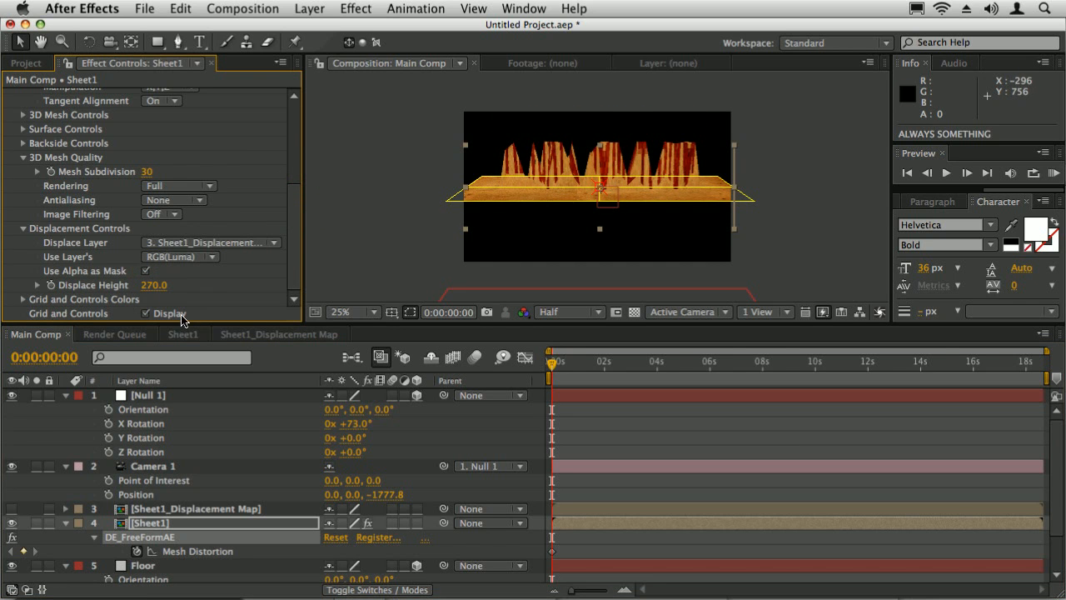
left_click_drag(154, 290, 146, 285)
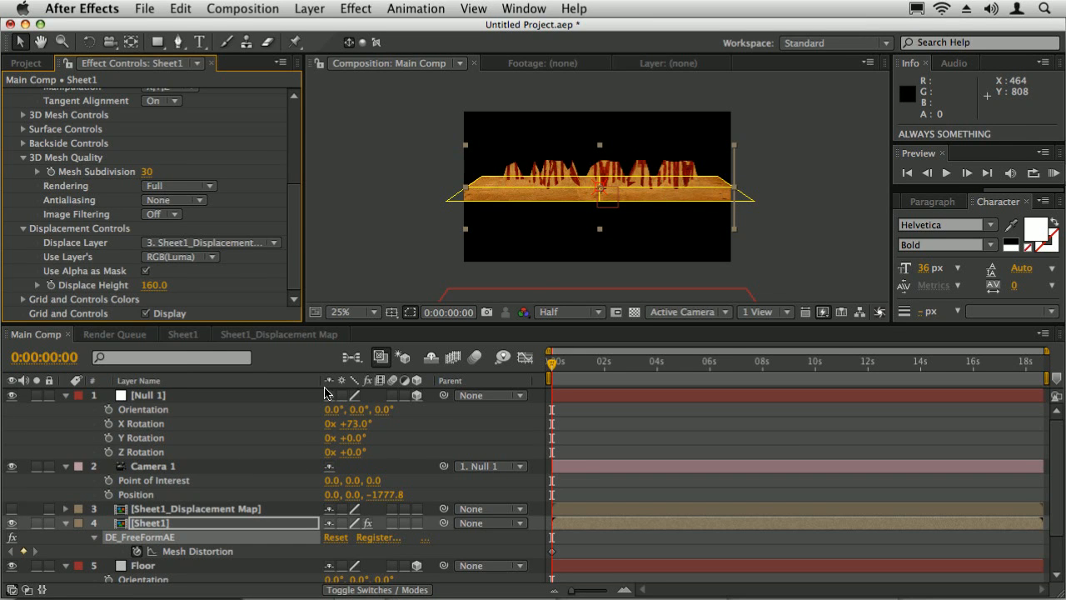
left_click_drag(151, 285, 144, 286)
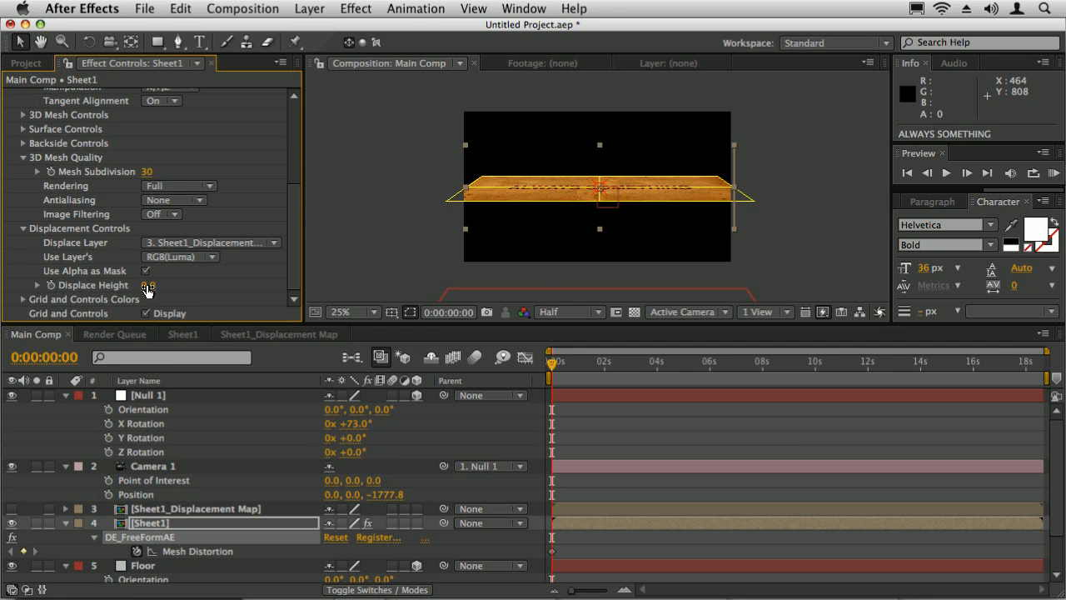
mouse_move(147, 293)
left_mouse_down()
mouse_move(163, 287)
mouse_move(150, 281)
left_mouse_up()
Set the FreeForm mesh subdivision to 300 and rotate Null 1 to 6° on Y.
left_click(150, 173)
type("300")
key("Return")
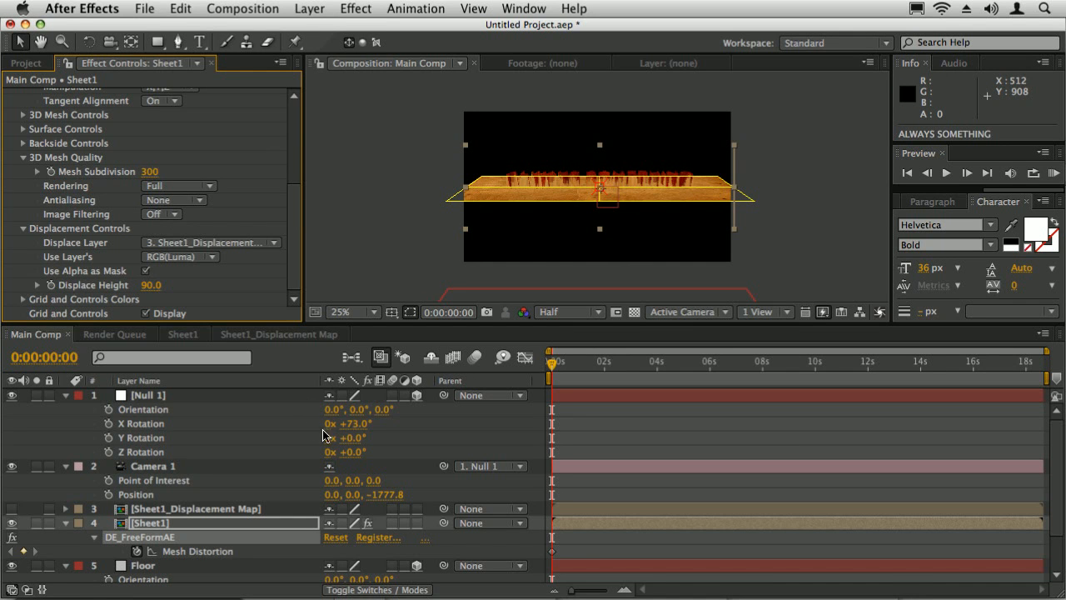
left_click_drag(355, 444, 364, 443)
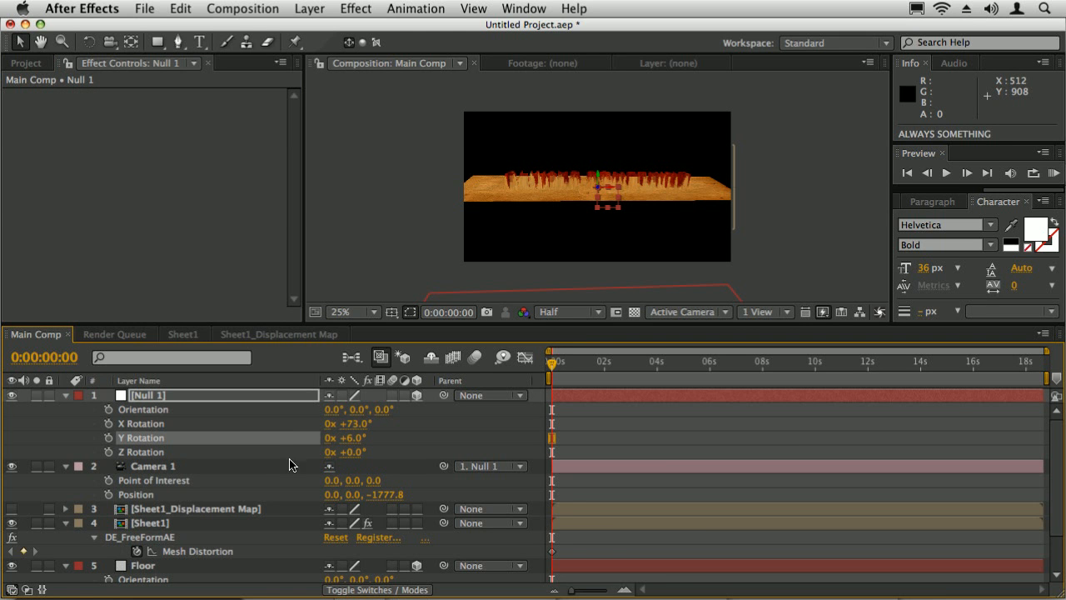
Lower the Sheet1 FreeForm mesh subdivision to 30.
left_click(166, 535)
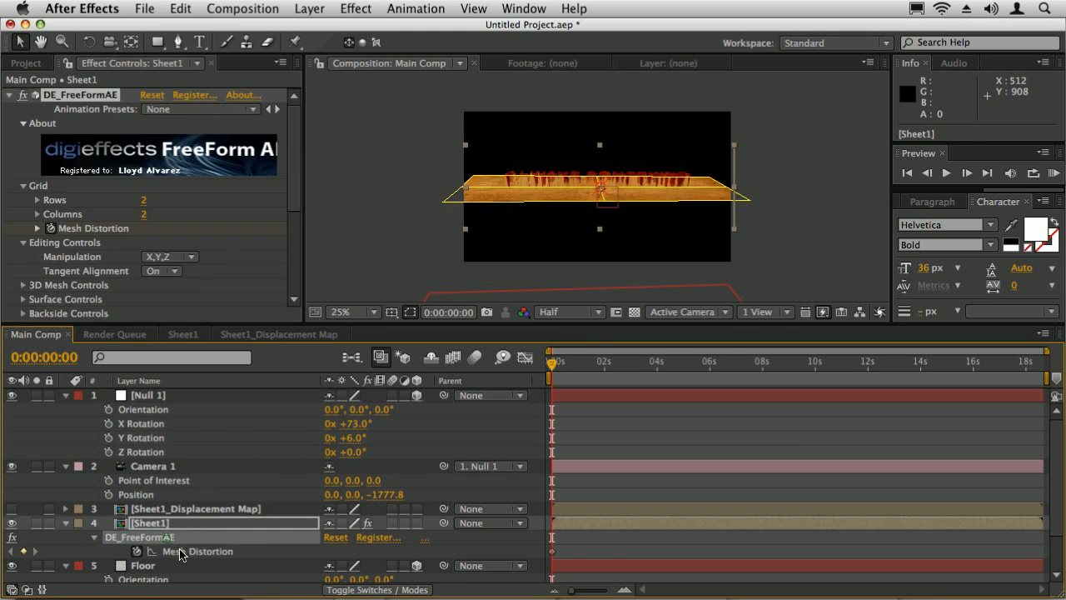
scroll(167, 198, "down", 8)
left_click(149, 174)
type("30")
key("Return")
Reframe the camera by setting Null 1's Y rotation to 41°, X rotation to 50° and position to 1210, -51, 254.
left_click_drag(353, 437, 387, 438)
left_click(182, 399)
key("shift+p")
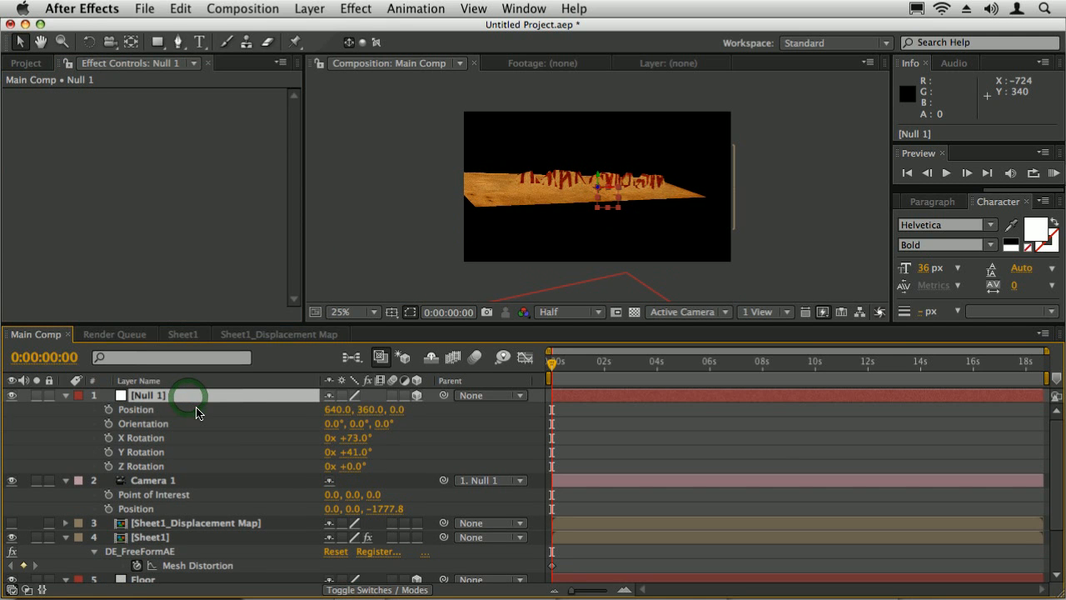
left_click_drag(368, 414, 504, 417)
left_click_drag(407, 409, 605, 390)
left_click_drag(350, 409, 454, 409)
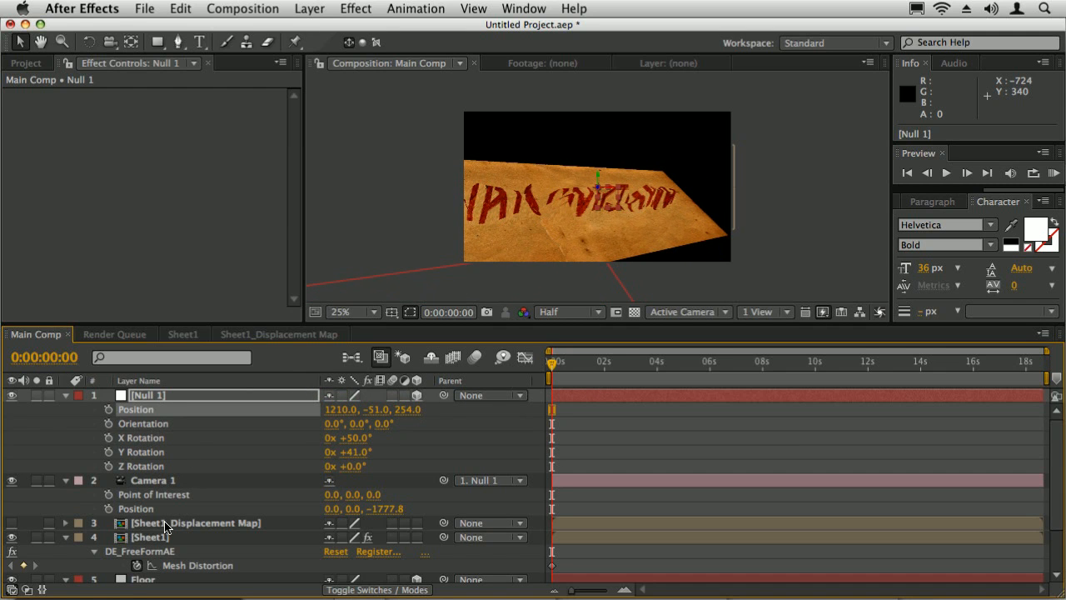
Set the Sheet1 FreeForm mesh subdivision to 500 and the displace height to 5.
left_click(154, 555)
left_click(293, 199)
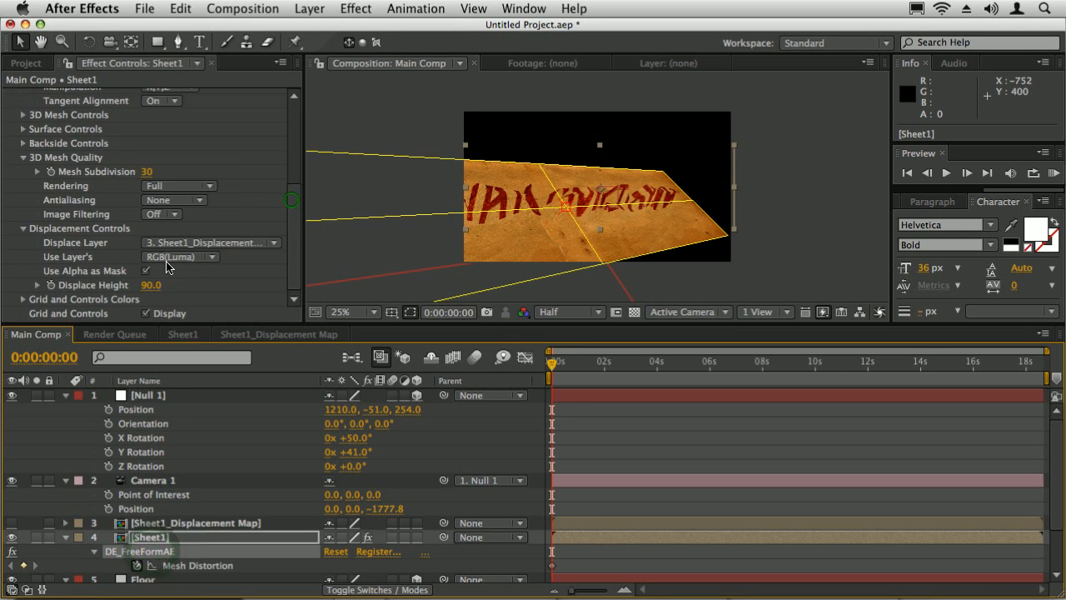
left_click(149, 172)
type("500")
key("Return")
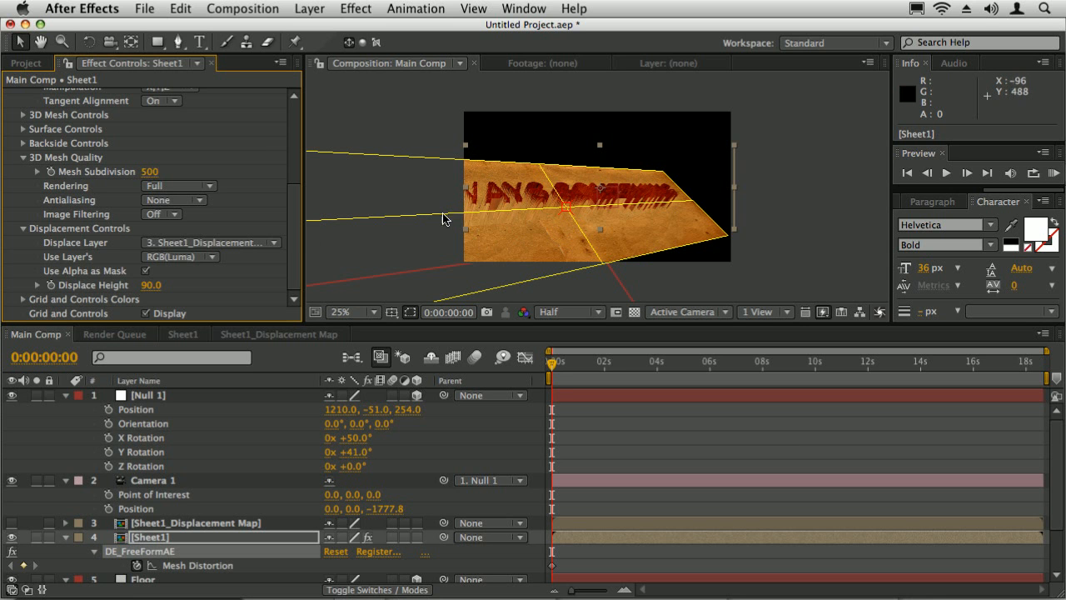
left_click(150, 286)
type("5")
key("Return")
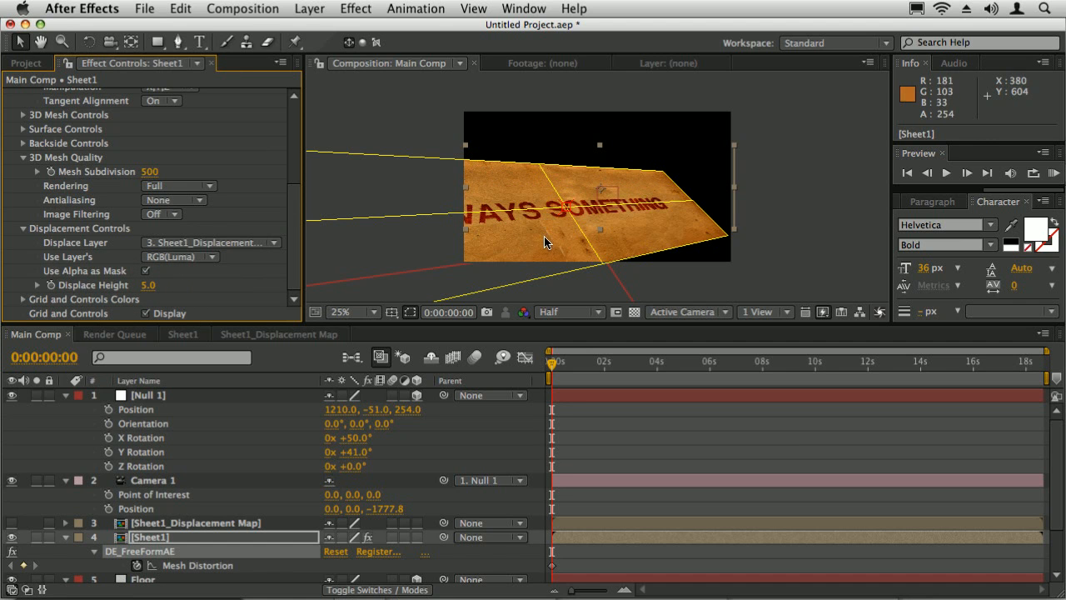
Reduce the mesh subdivision to 30, then set Null 1's X rotation to 71° and its Y position to -550.
left_click(149, 173)
type("30")
key("Return")
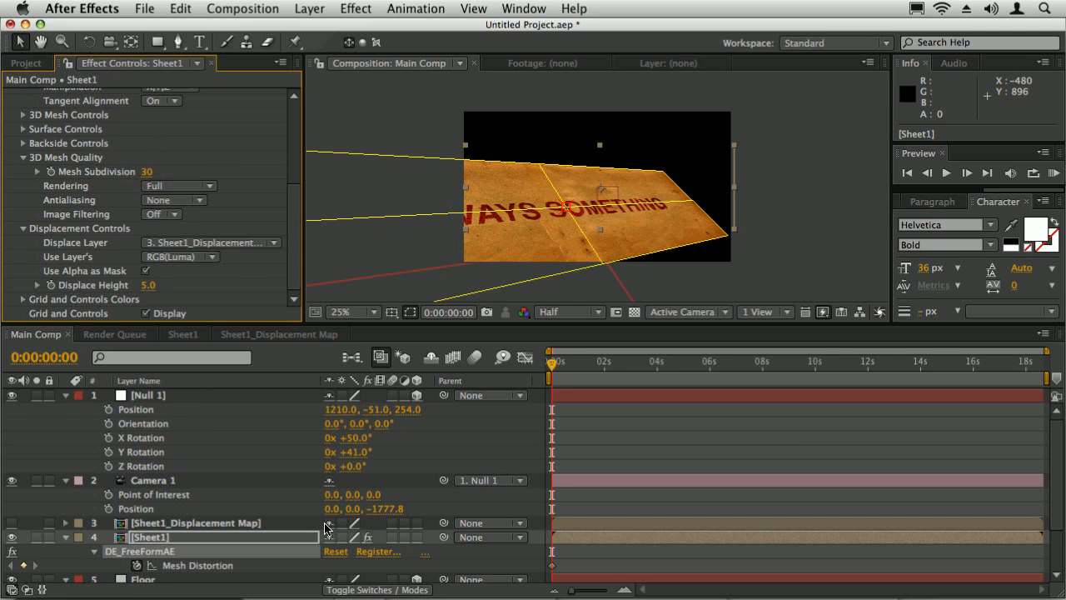
left_click_drag(356, 441, 270, 414)
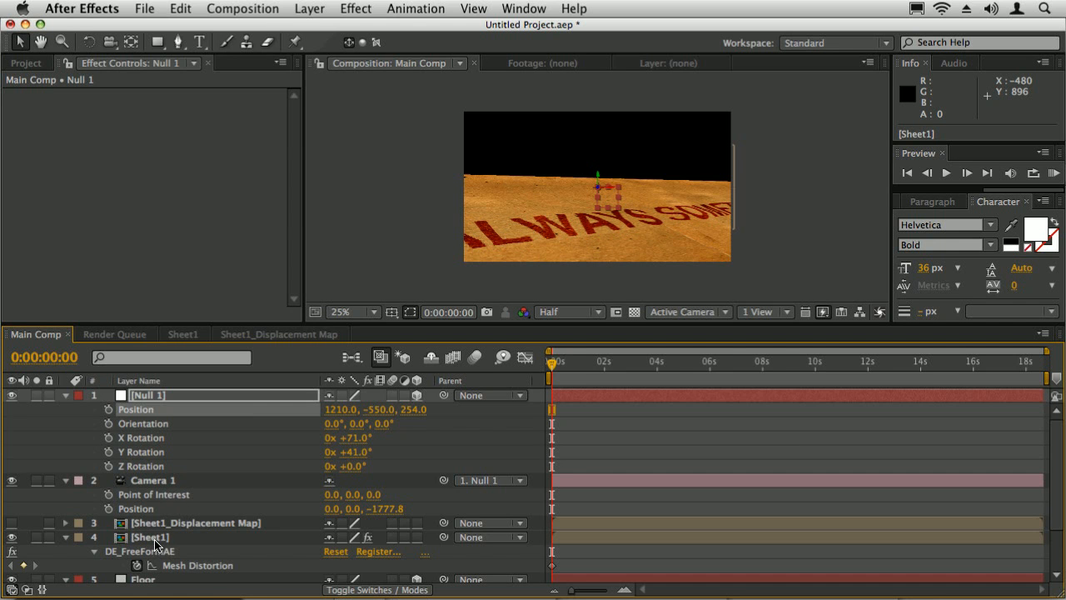
Raise the Sheet1 FreeForm mesh subdivision to 500 for the new camera angle.
left_click(158, 554)
left_click_drag(294, 125, 294, 203)
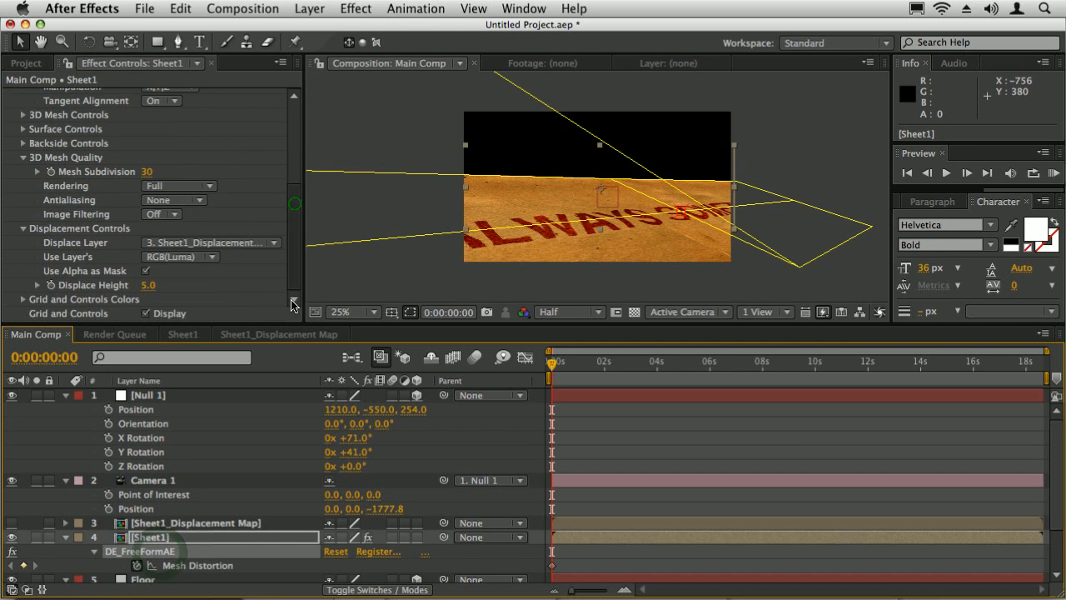
left_click(150, 174)
type("500")
key("Return")
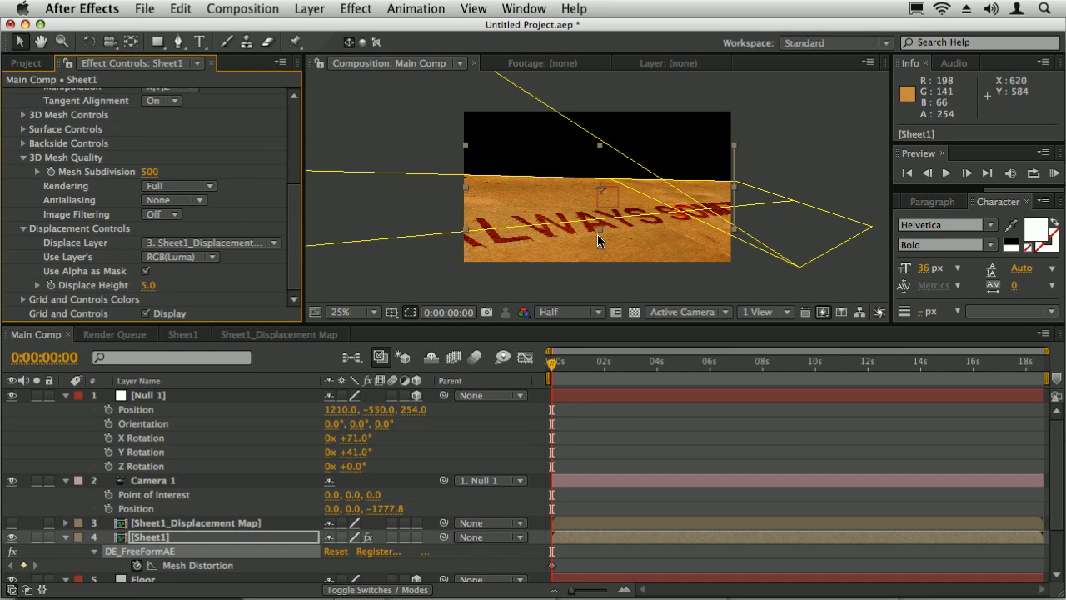
Add a point light with 100% intensity to the Main Comp to light the sheet.
left_click(23, 129)
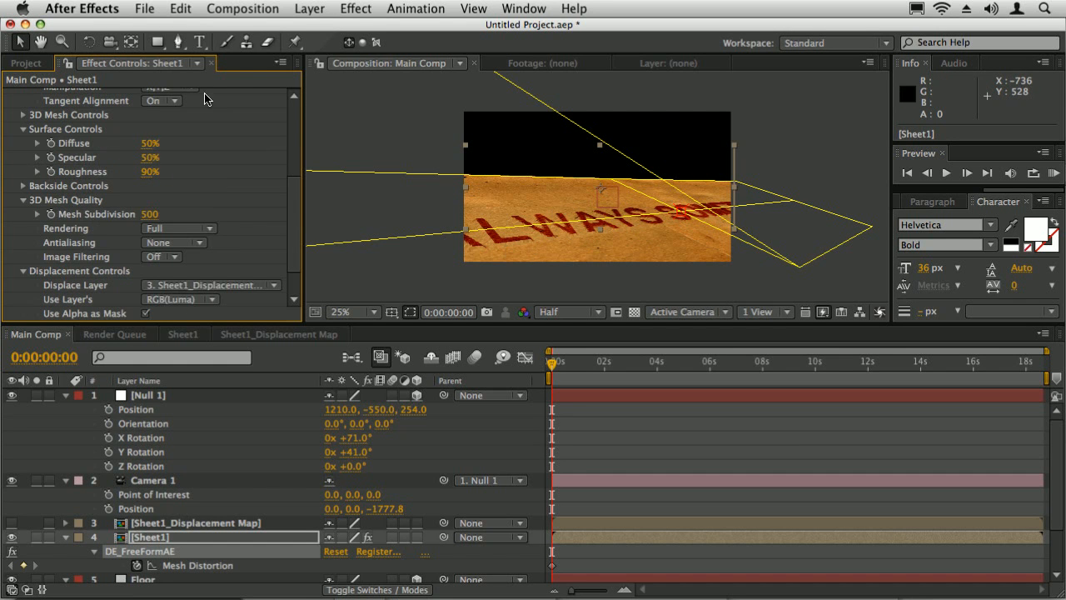
left_click(309, 10)
mouse_move(315, 28)
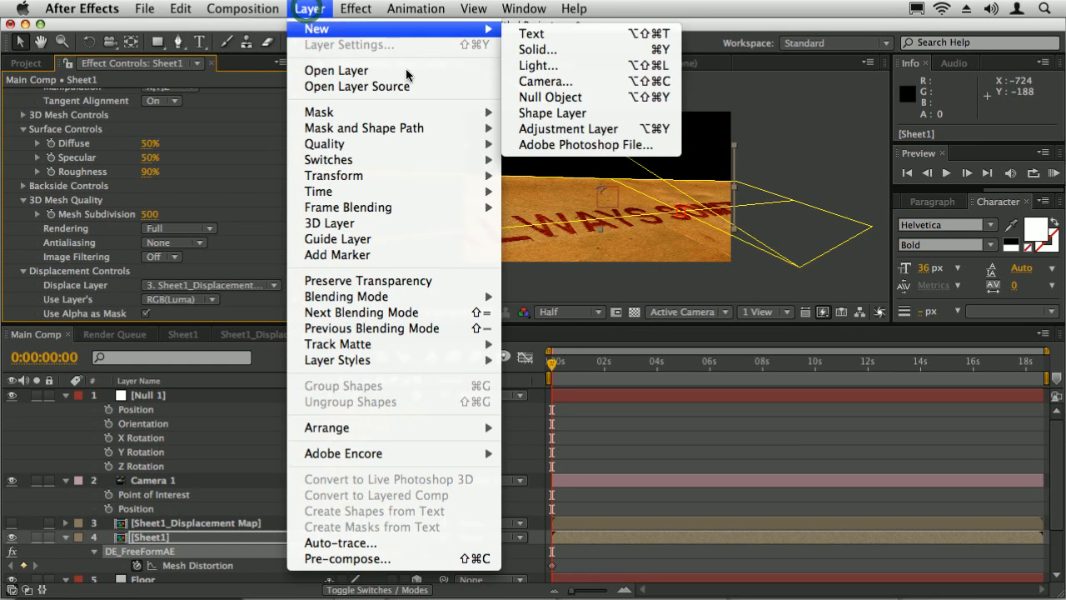
left_click(563, 67)
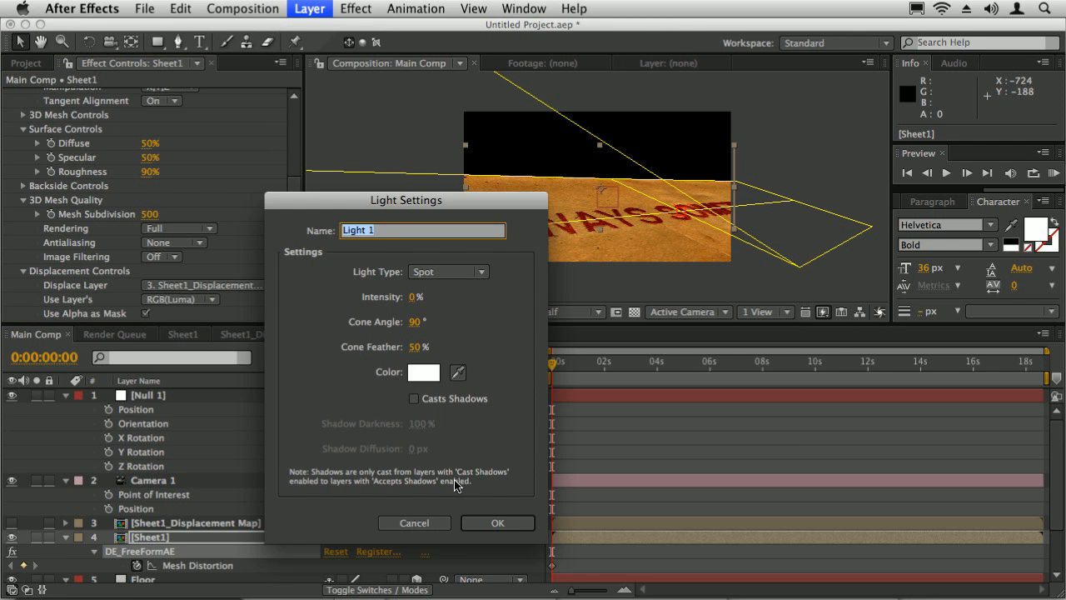
left_click(459, 274)
left_click(447, 323)
left_click(413, 297)
type("100")
key("Return")
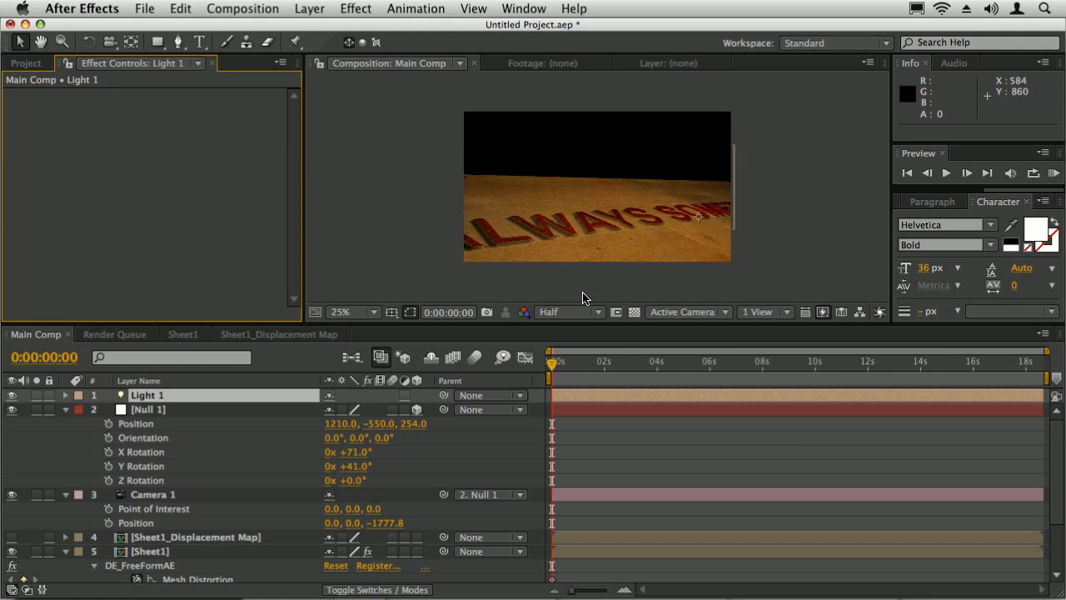
Reduce the Sheet1 FreeForm mesh subdivision to 30.
left_click(167, 567)
left_click_drag(291, 191, 294, 306)
left_click(149, 172)
type("30")
left_click(161, 166)
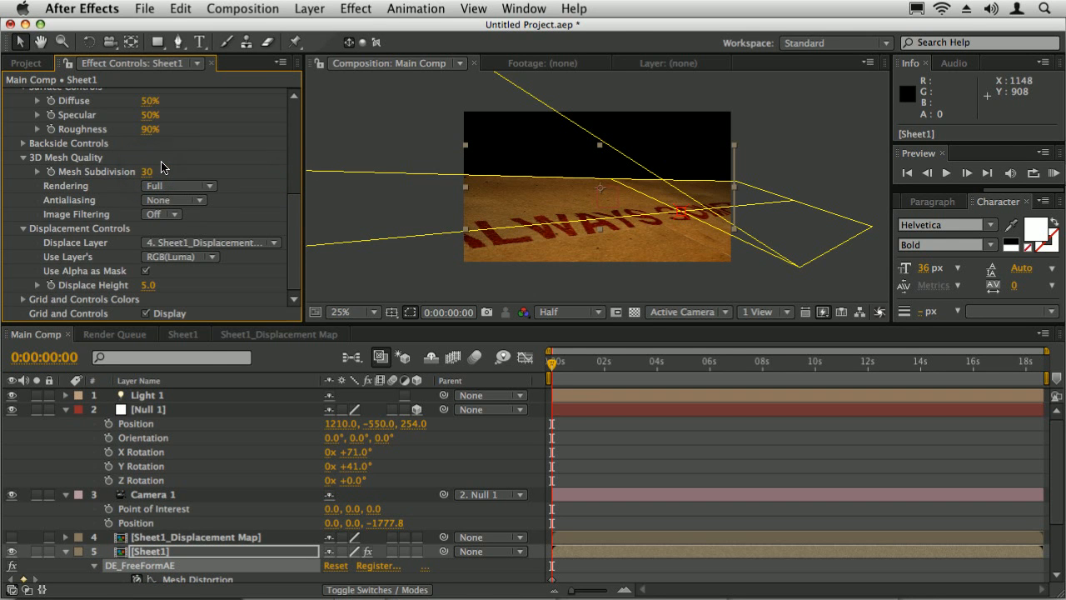
Hide the ALWAYS SOMETHING text in the Sheet1_Displacement Map comp and apply Fractal Noise to Black Solid 1.
left_click(259, 335)
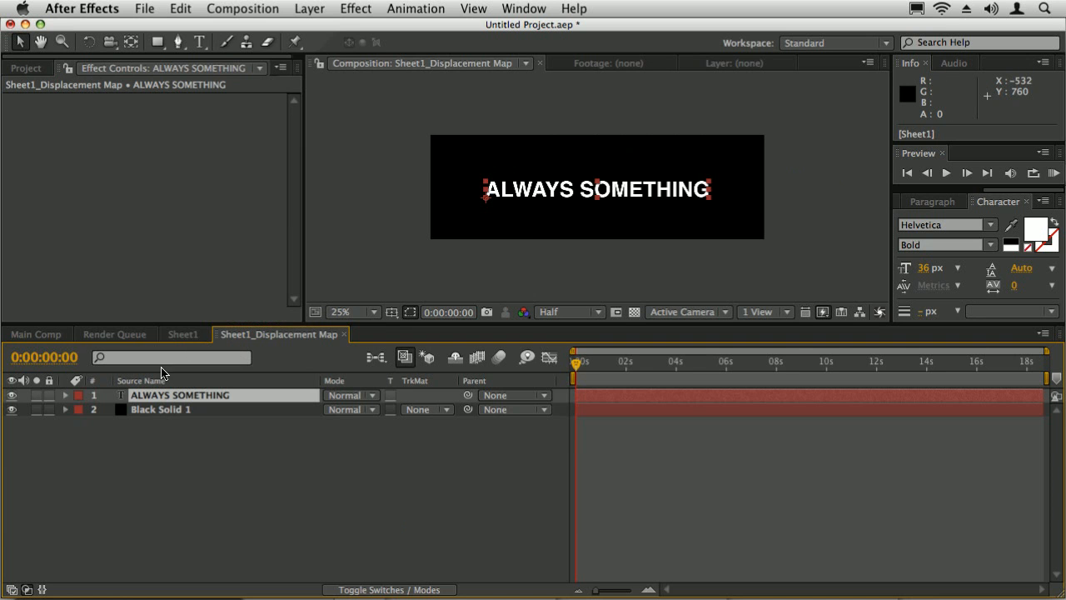
left_click(11, 395)
left_click(167, 409)
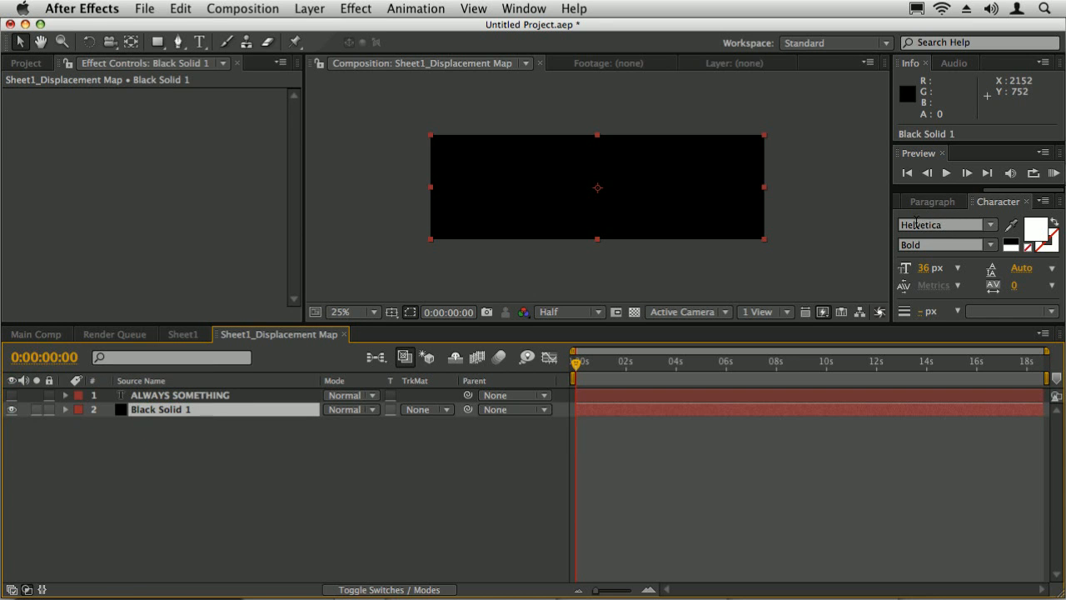
key("super+5")
type("fra")
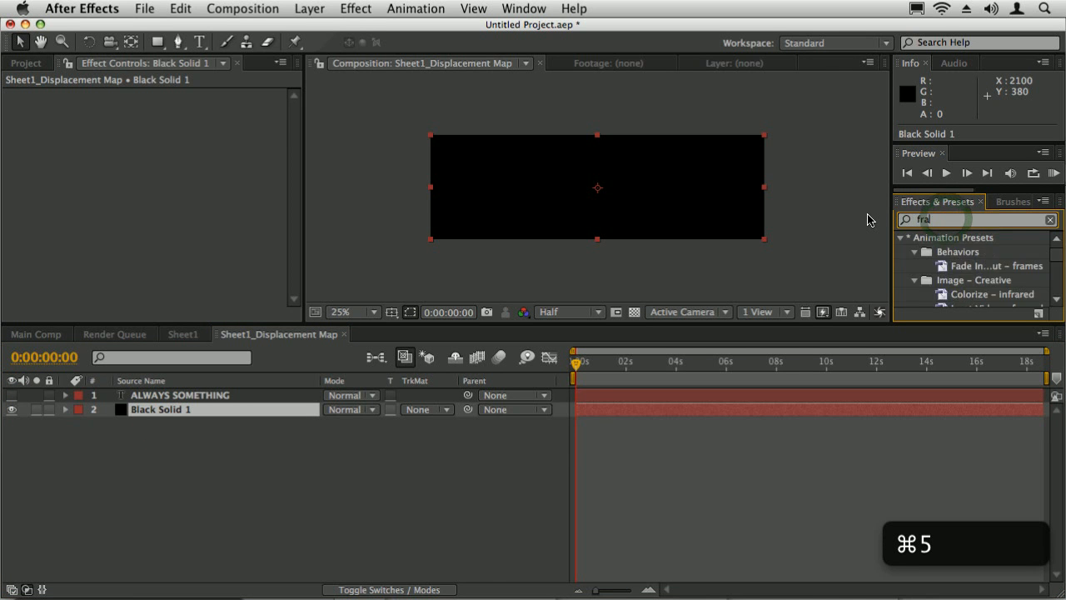
type("ctal noi")
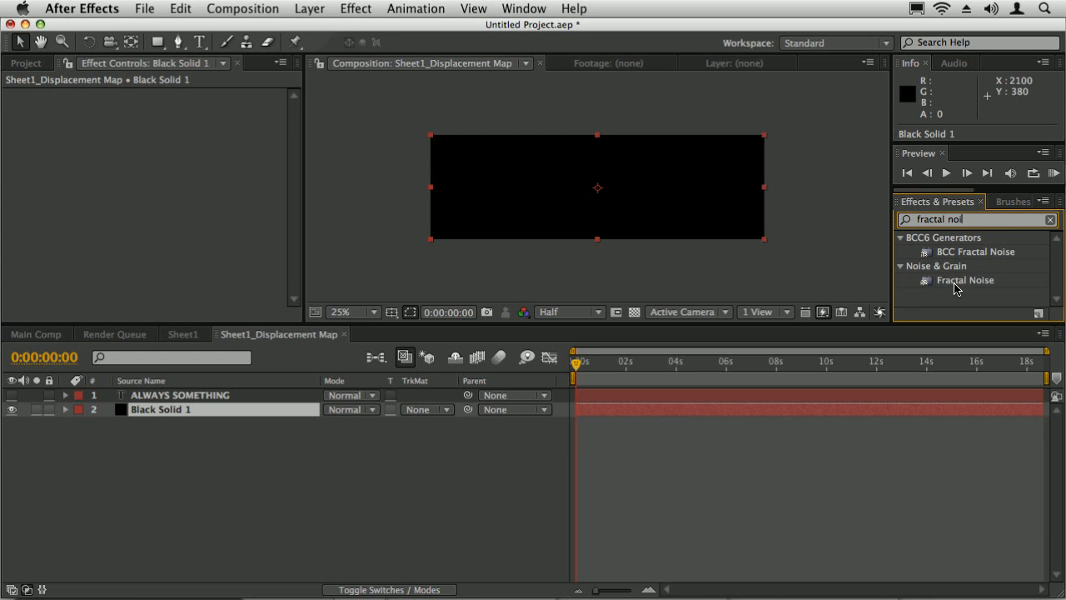
double_click(958, 281)
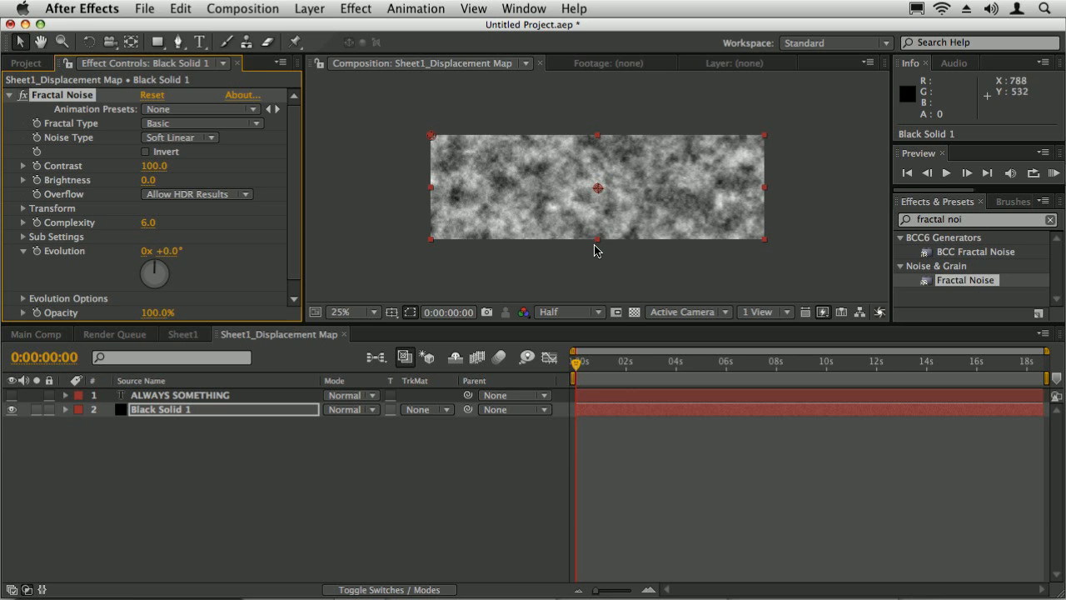
Stretch Black Solid 1 vertically far beyond the comp frame and set the Fractal Noise complexity to 1.
left_click_drag(597, 242, 610, 569)
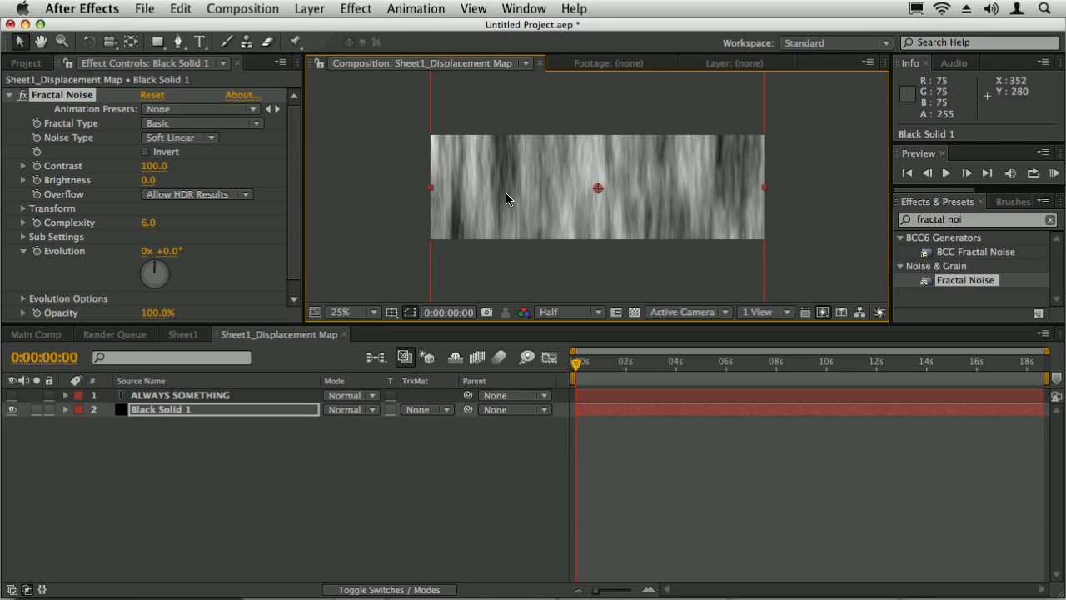
left_click_drag(147, 226, 123, 223)
left_click(148, 222)
type("2")
key("Return")
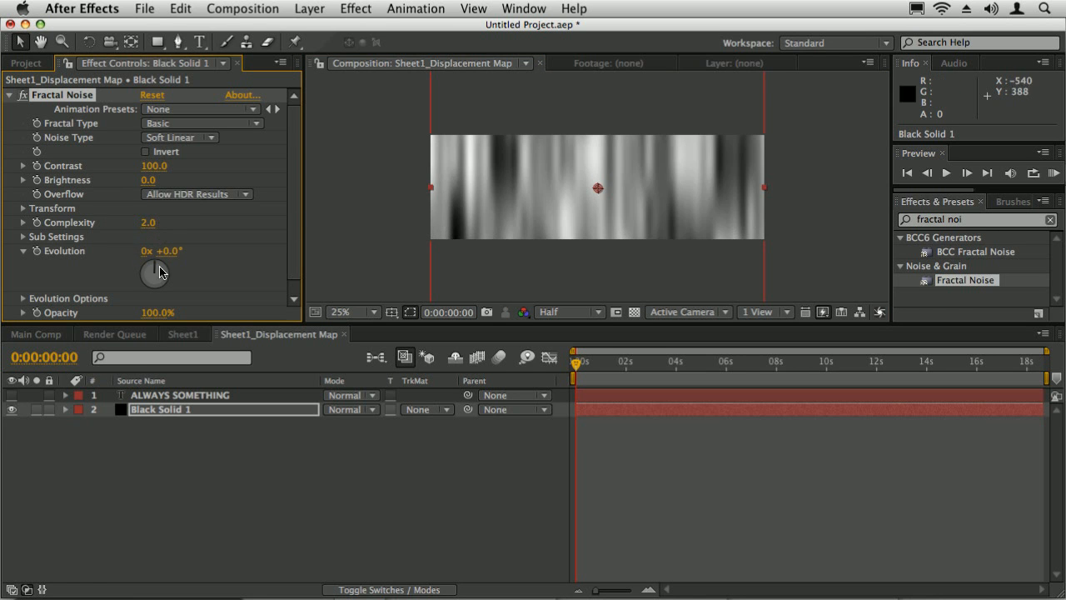
left_click(147, 222)
type("1")
key("Return")
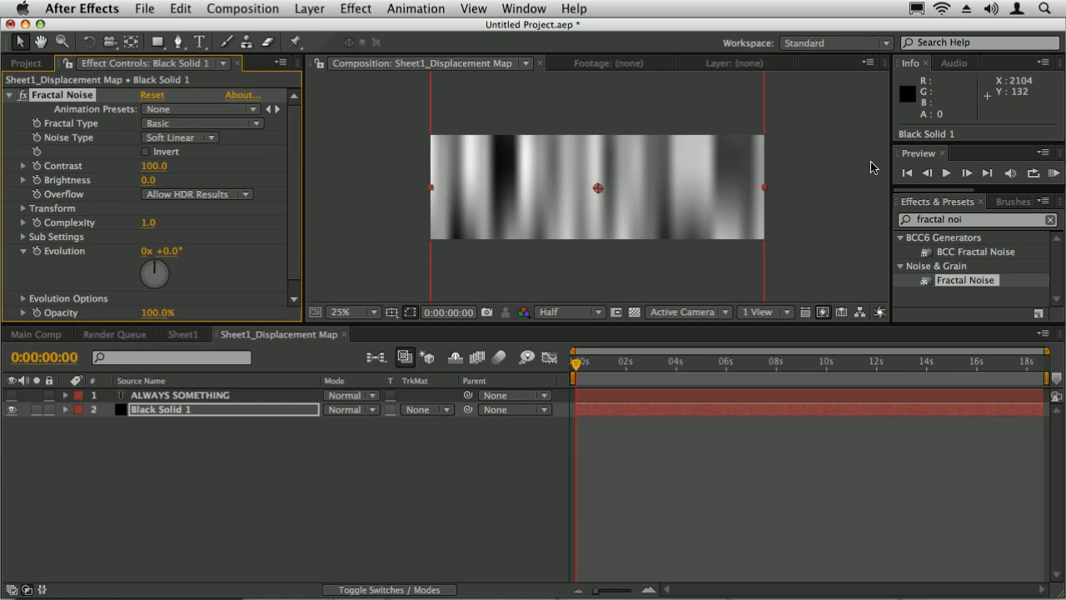
In the Main Comp, set Sheet1's FreeForm displace height to 50 and mesh subdivision to 300, with Use Alpha as Mask turned off.
left_click(36, 335)
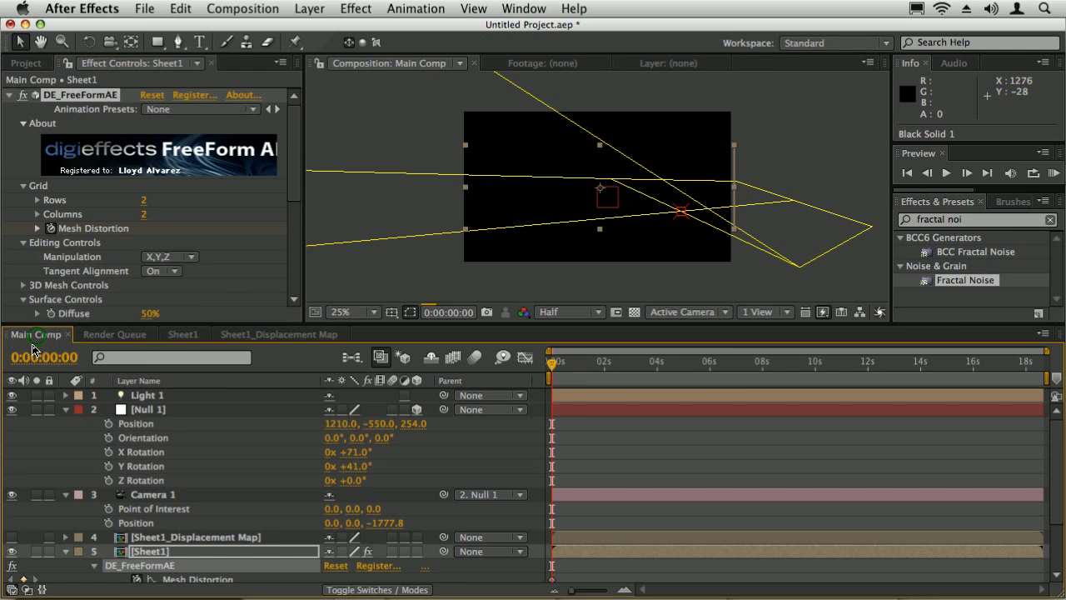
left_click(289, 217)
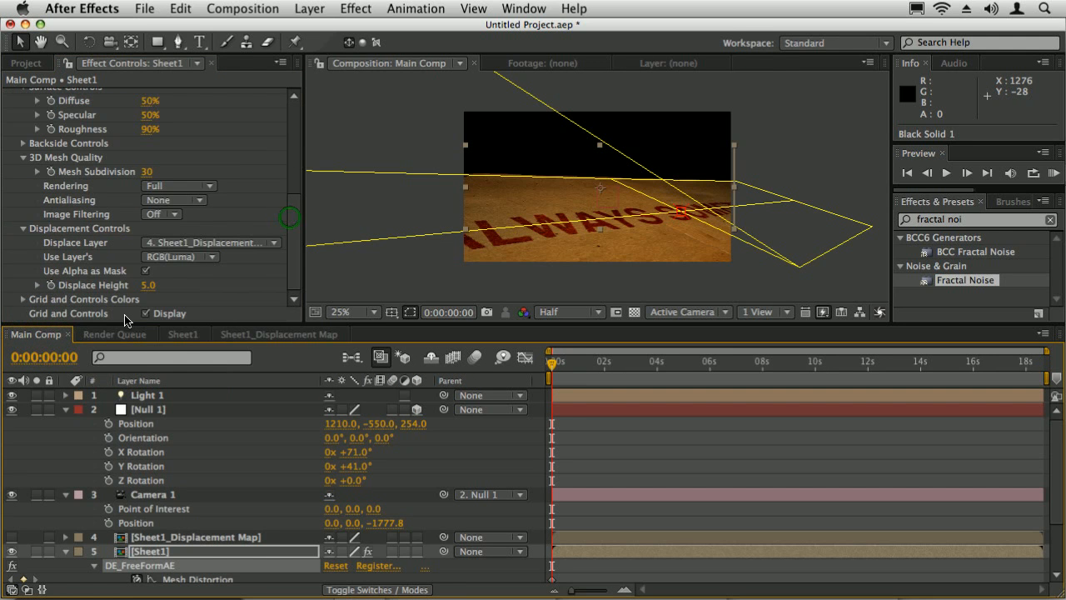
left_click_drag(144, 290, 167, 297)
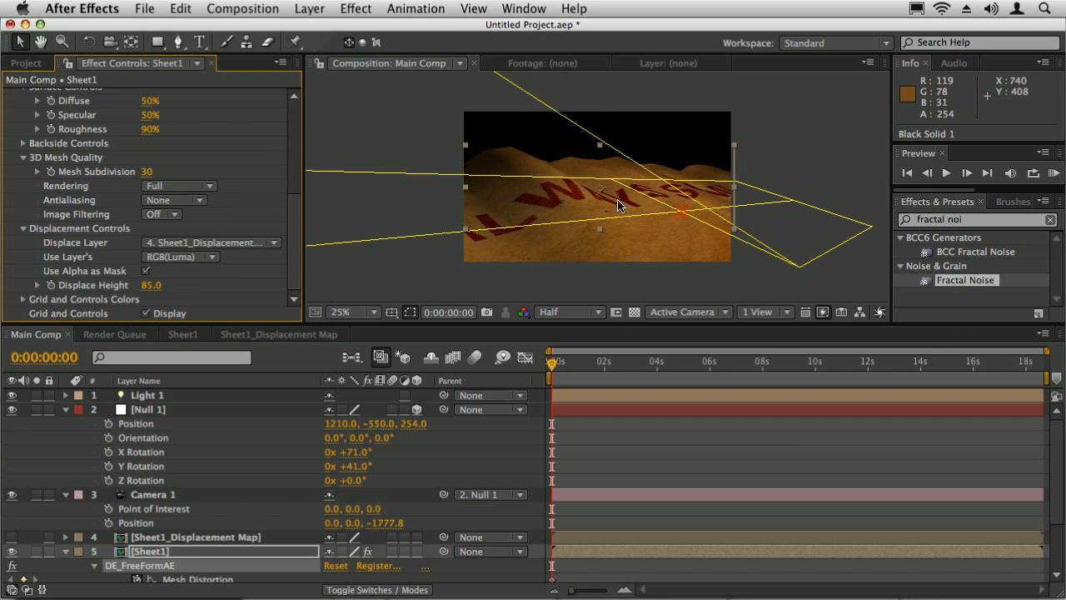
left_click(144, 171)
type("300")
key("Return")
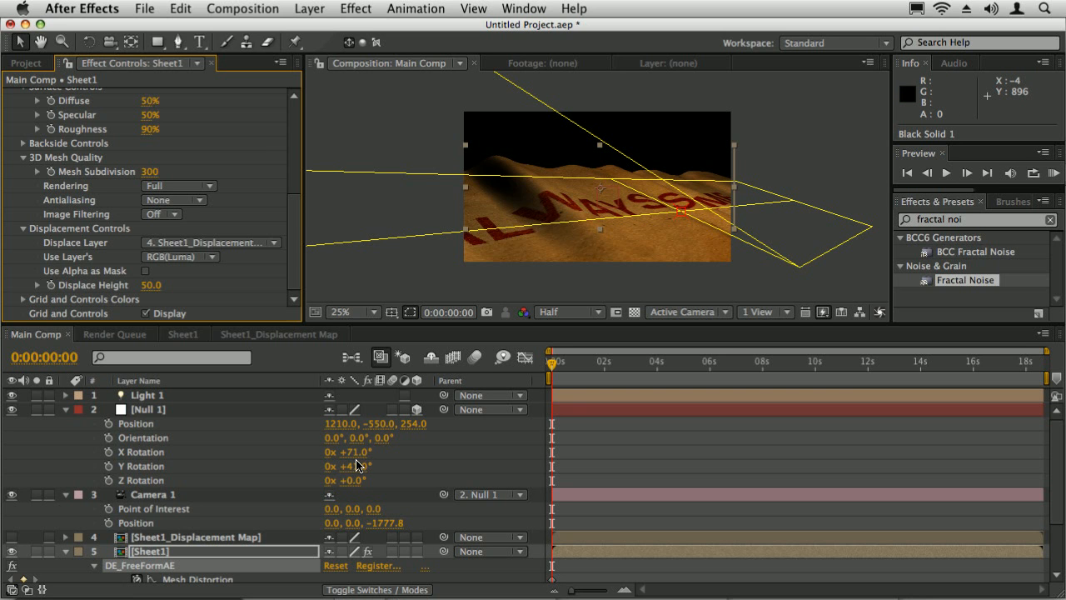
Set Null 1's X position to 960 and its Y position to 3360.
left_click(342, 424)
type("960")
key("Tab")
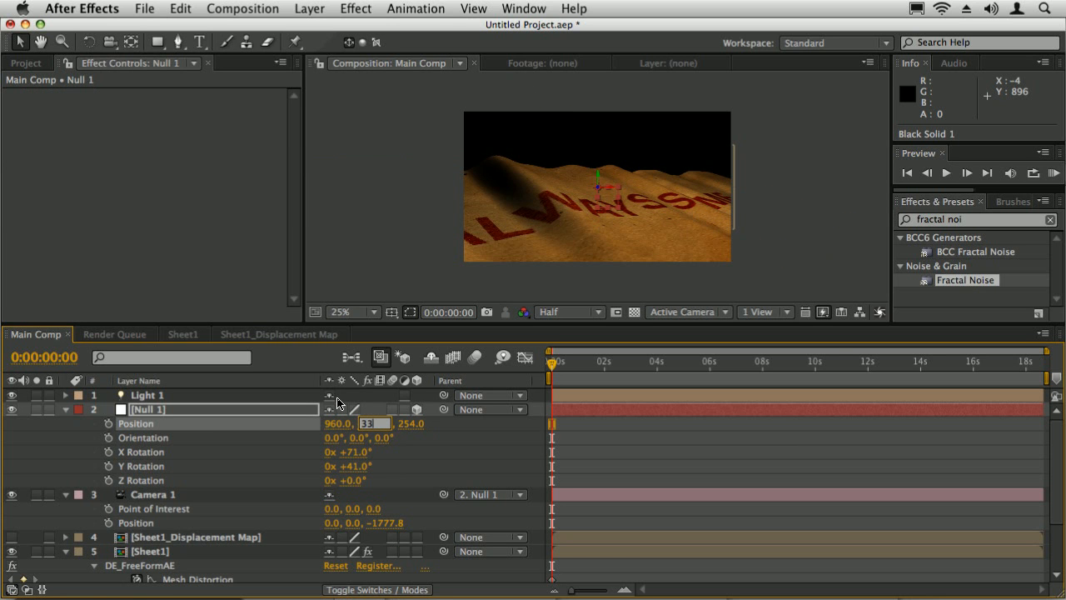
type("3360")
key("Tab")
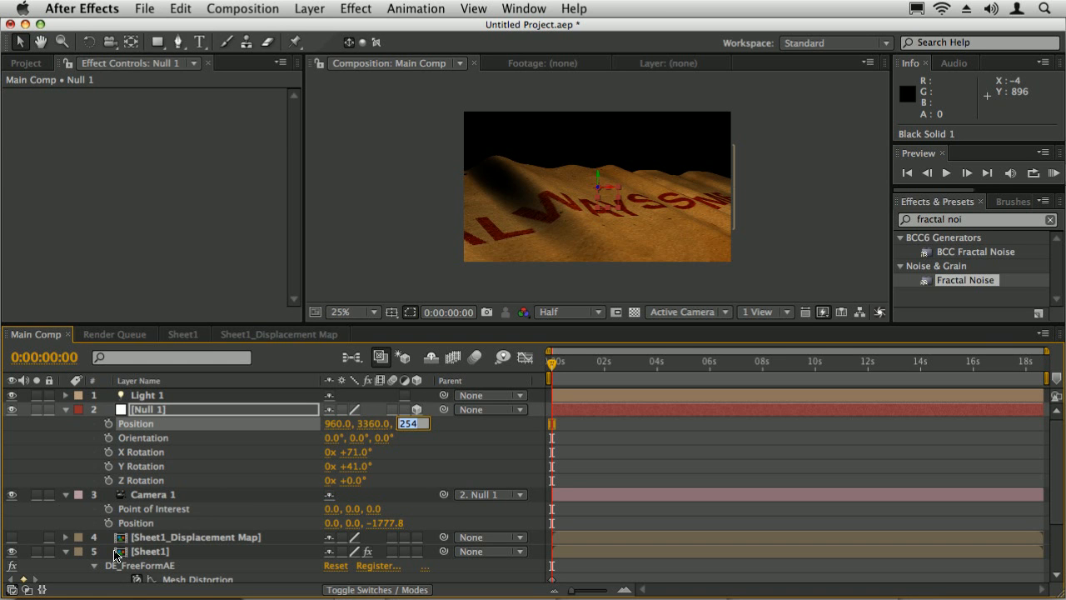
Lower the Sheet1 FreeForm mesh subdivision to 30 again for faster previews.
left_click(145, 571)
scroll(278, 208, "down", 5)
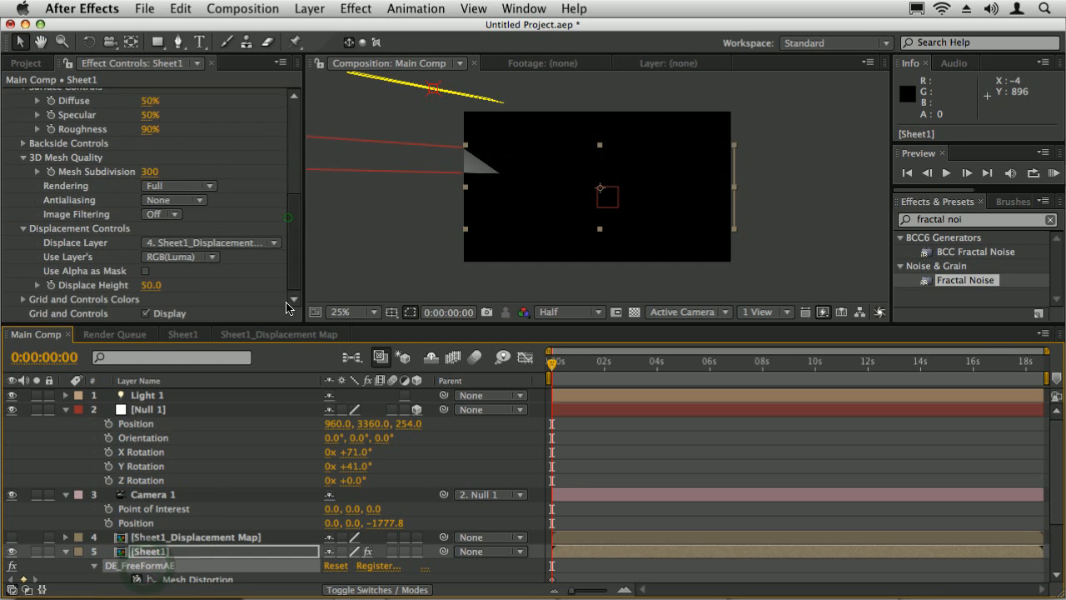
left_click(150, 172)
type("30")
key("Return")
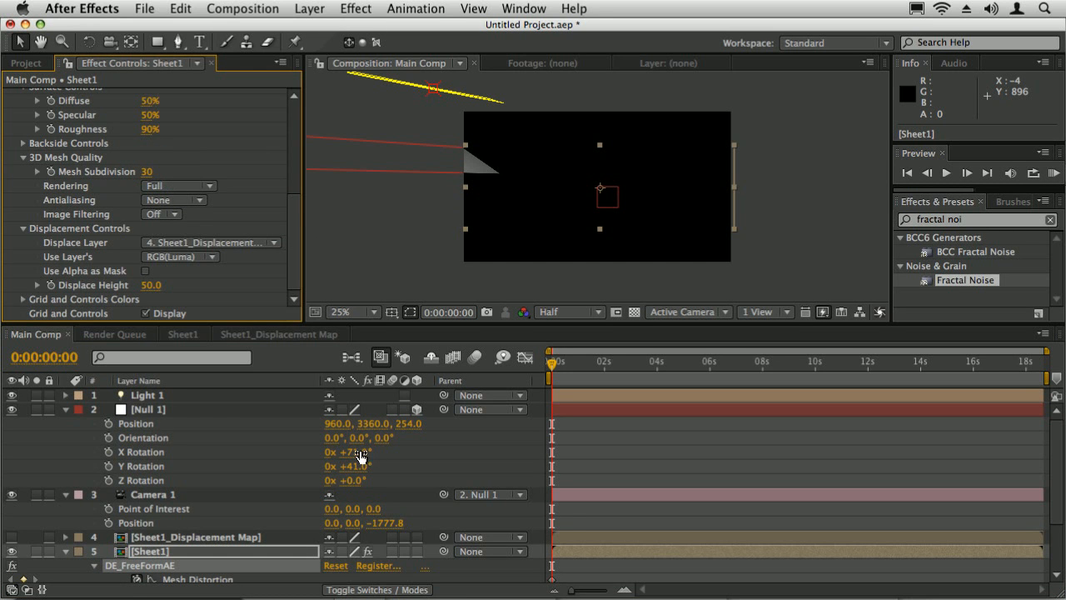
Set Null 1's Y position to 360 and its Z position to 0.
left_click(372, 424)
type("360")
key("Return")
left_click(403, 424)
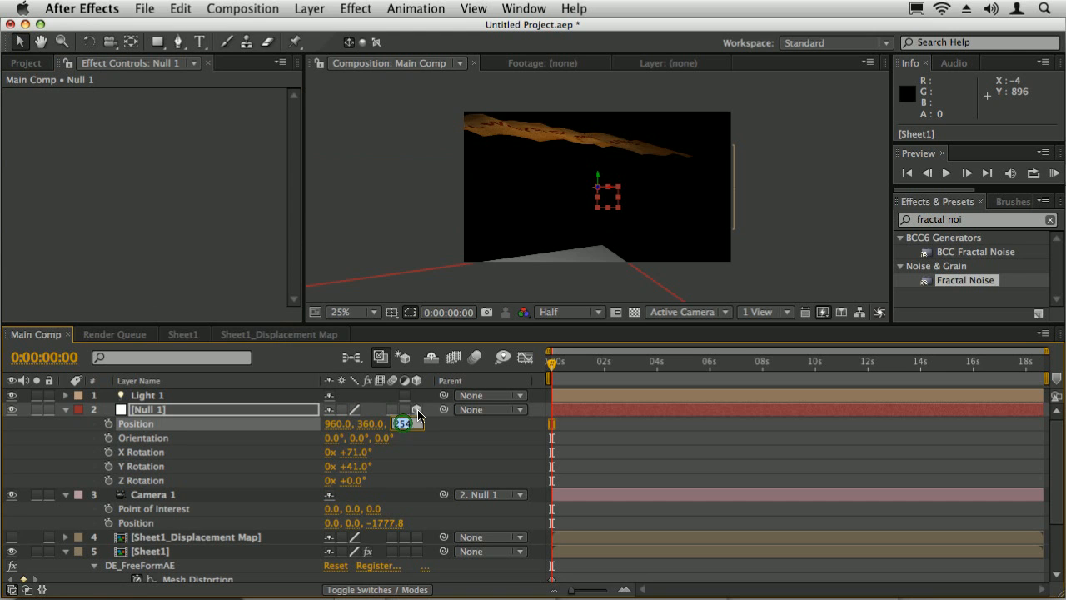
type("0")
key("Return")
Reset Null 1's Y rotation to 0°, and set its X position to 628 and X rotation to 62°.
left_click(359, 451)
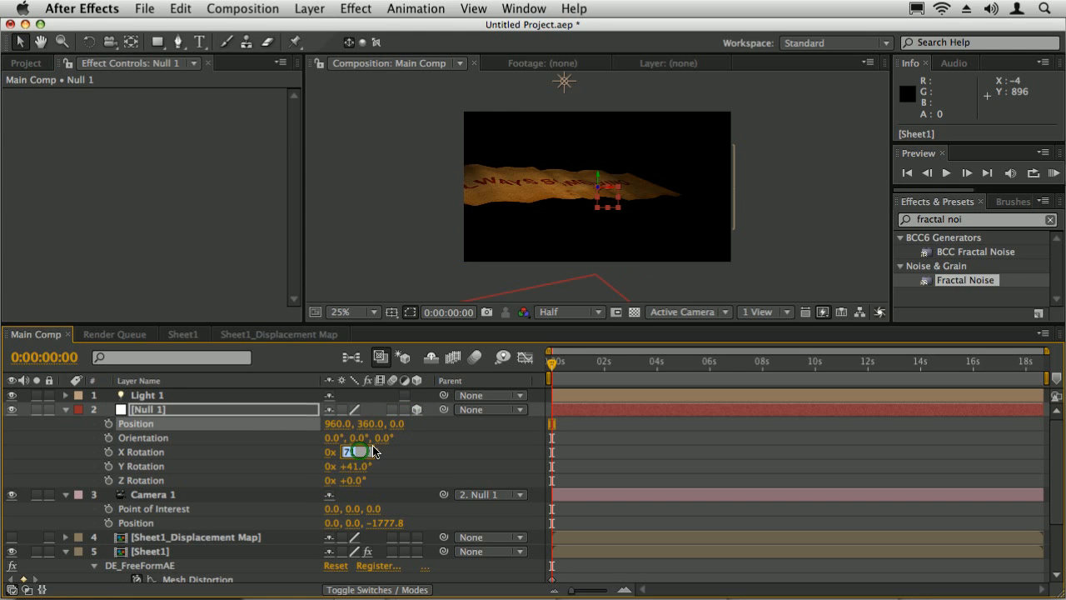
type("0")
key("Return")
left_click(356, 466)
type("0")
key("Return")
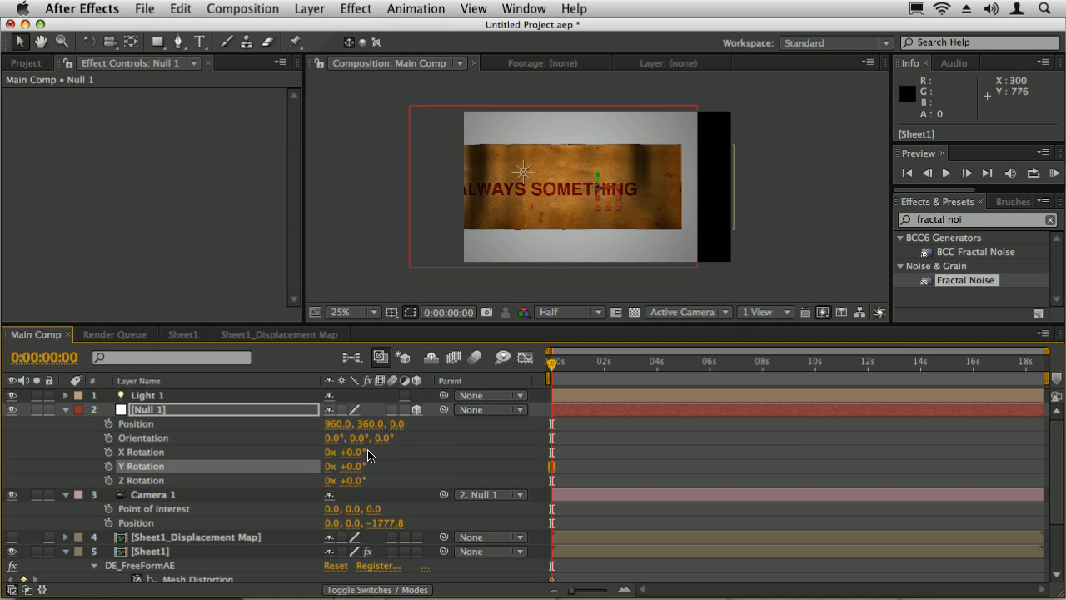
left_click_drag(342, 428, 433, 462)
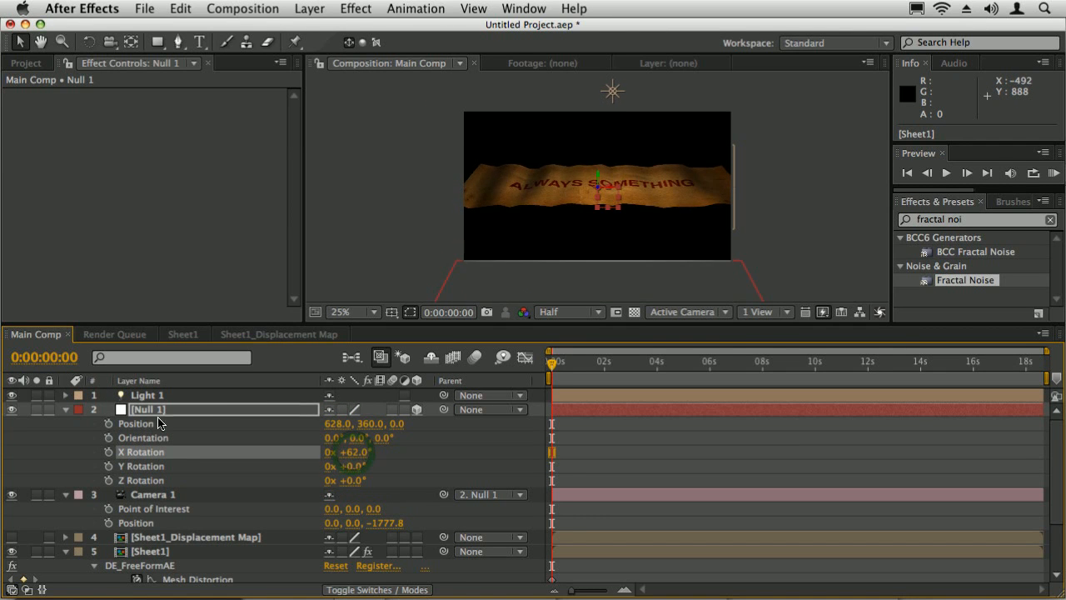
Raise the middle column of Sheet1's FreeForm mesh points so the sheet arches upward along its center.
left_click(152, 569)
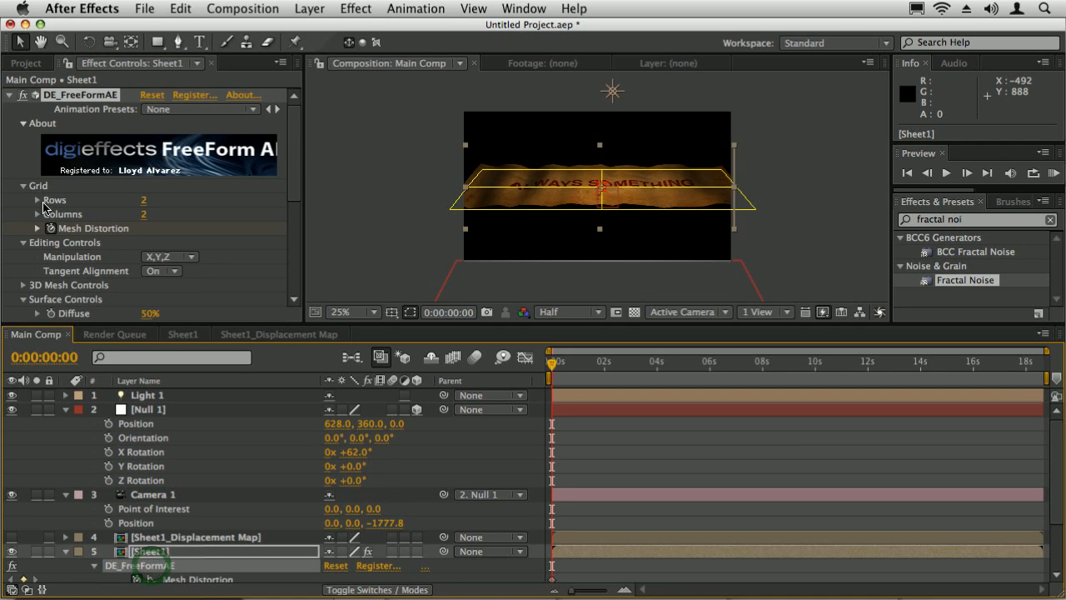
mouse_move(602, 217)
left_mouse_down()
mouse_move(601, 167)
mouse_move(601, 198)
left_mouse_up()
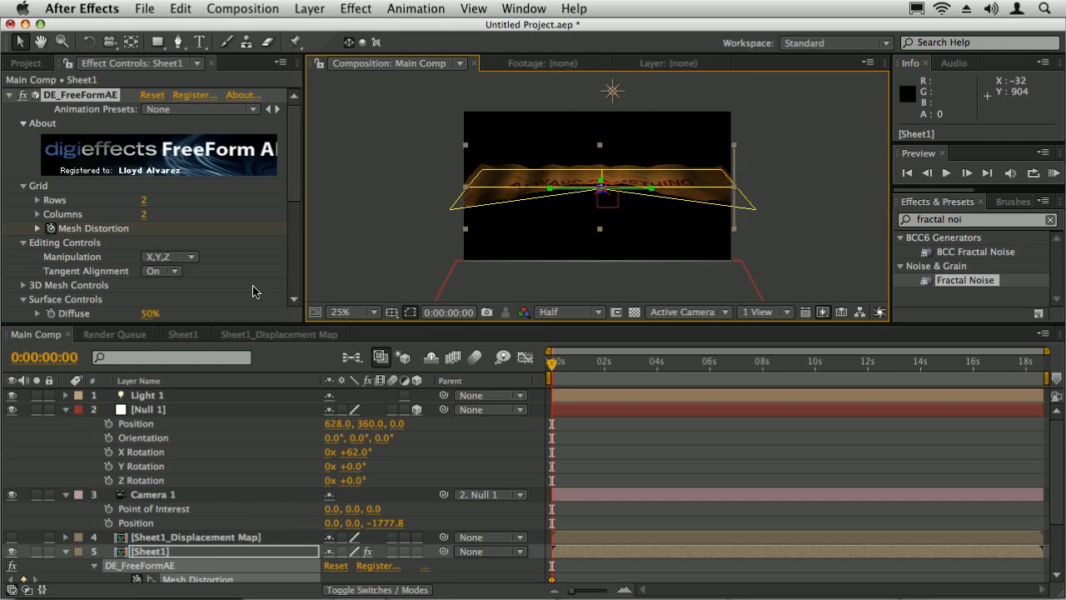
mouse_move(601, 179)
left_mouse_down()
mouse_move(604, 155)
mouse_move(602, 171)
left_mouse_up()
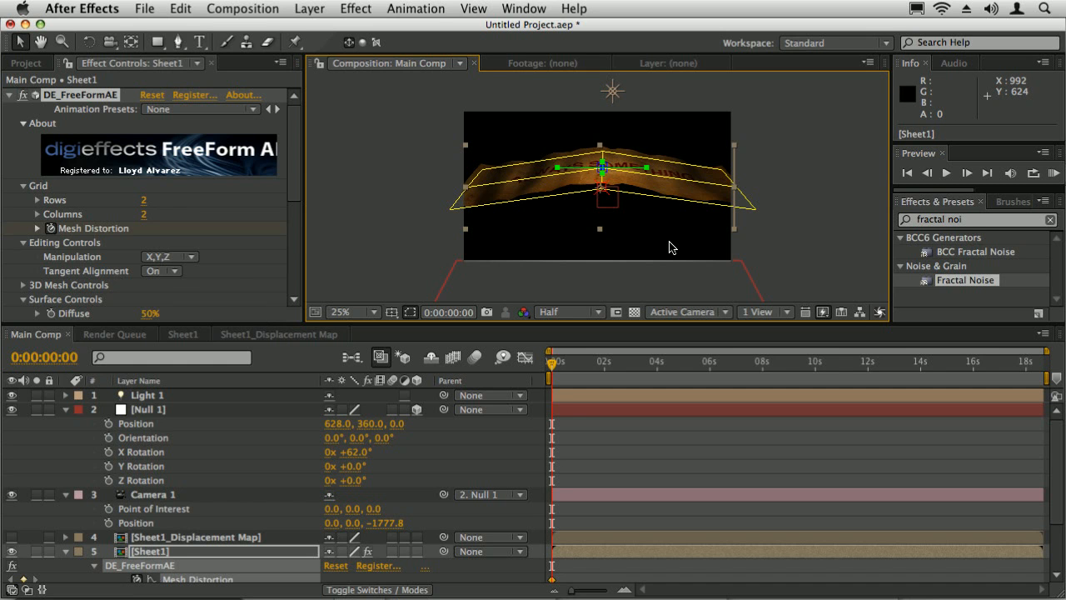
Keyframe Black Solid 1's Fractal Noise evolution from 0° at the start to 3x +242° at 0:00:09:23 in the displacement map comp.
left_click(275, 335)
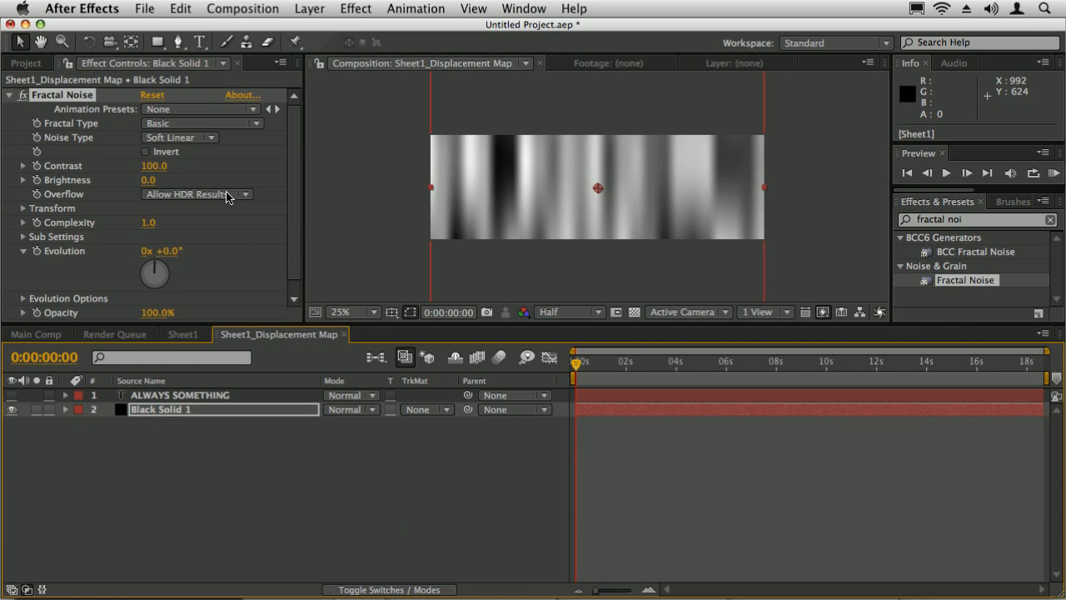
left_click(36, 251)
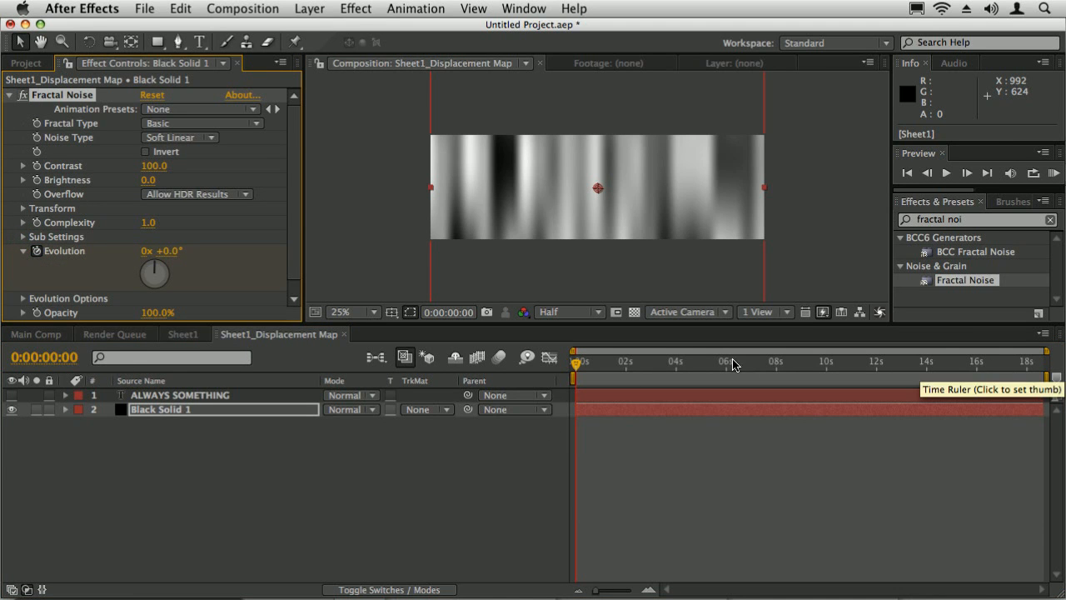
left_click(825, 363)
left_click_drag(158, 261, 137, 289)
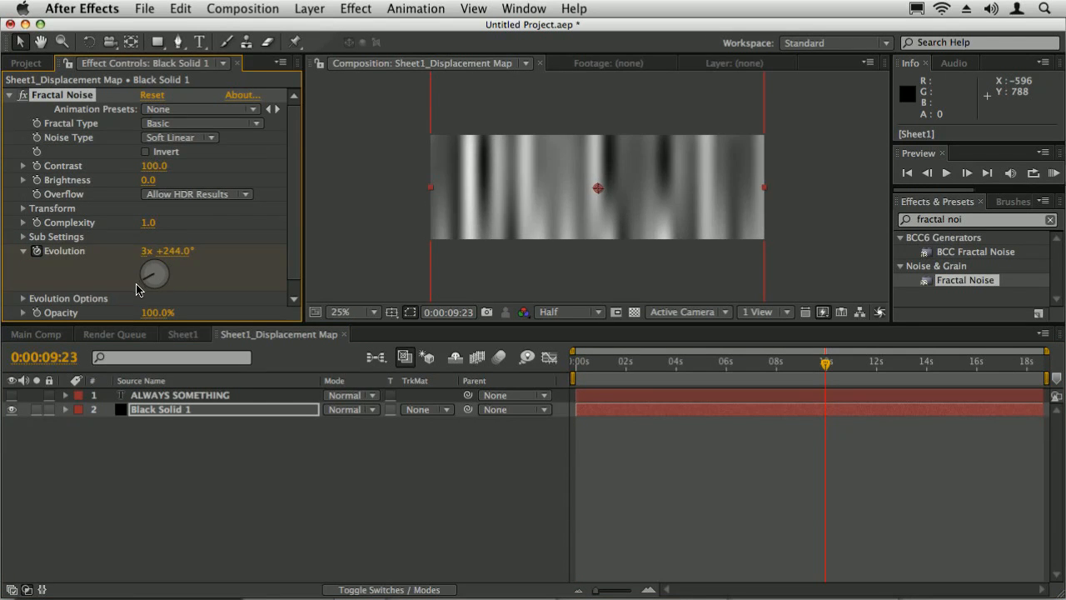
key("u")
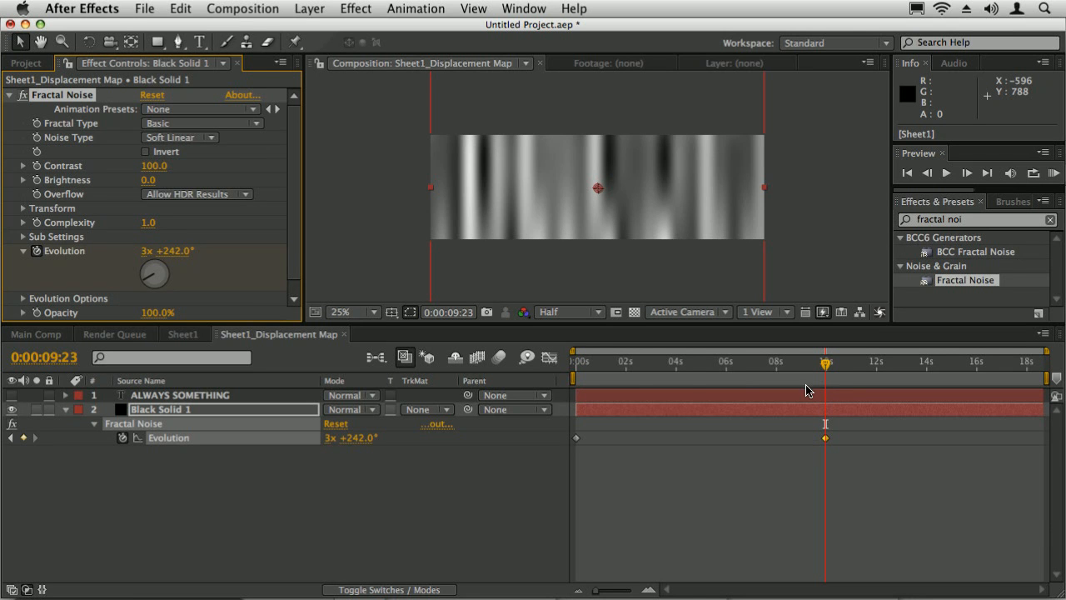
End the work area at 0:00:09:23, preview the noise, and set the second evolution keyframe to 6x +244°.
key("n")
key("KP_0")
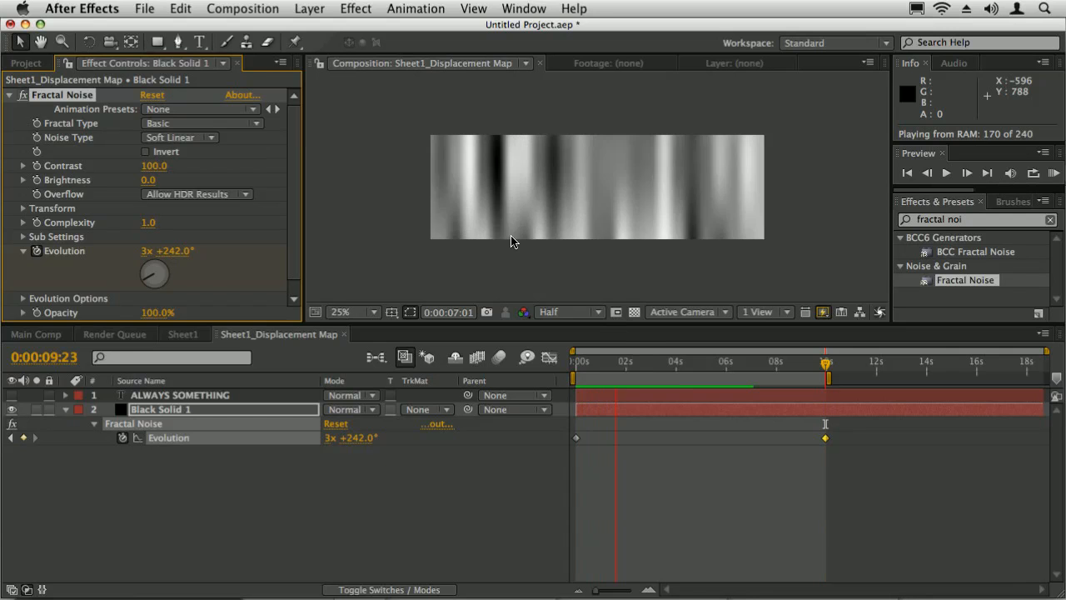
left_click(825, 438)
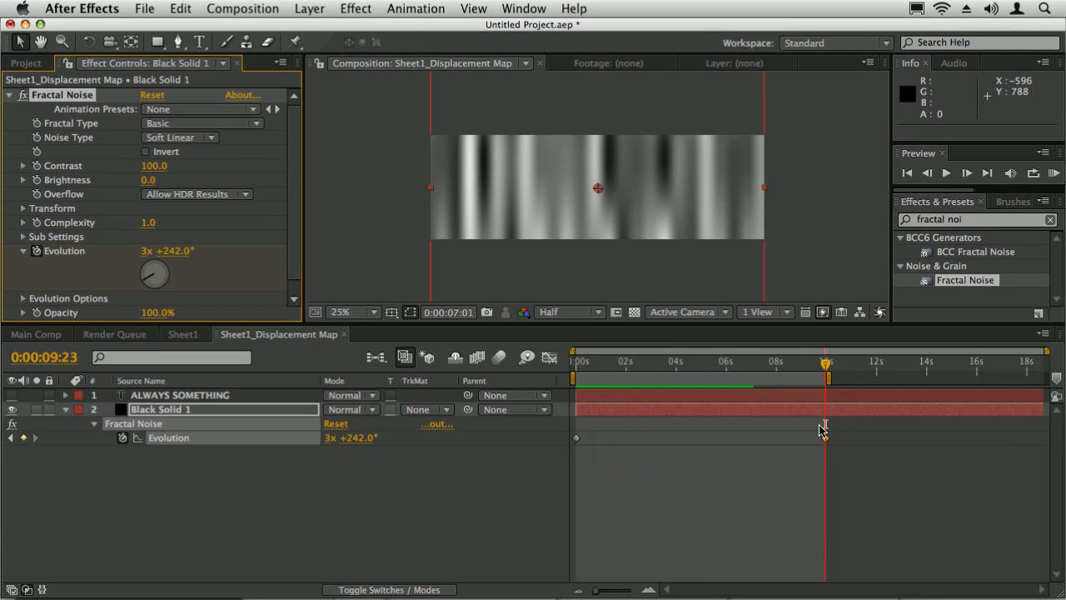
mouse_move(166, 266)
left_mouse_down()
mouse_move(152, 281)
mouse_move(164, 273)
left_mouse_up()
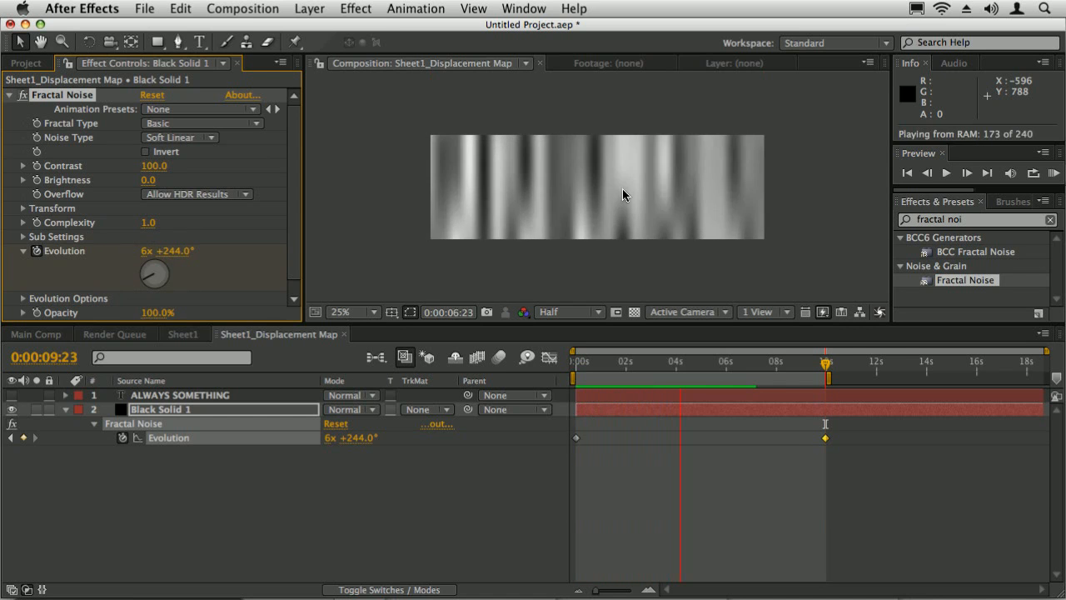
Keyframe the Fractal Noise offset turbulence from 800, 250 at the start to 3015, 250 at 0:00:09:23, and preview the noise.
left_click(88, 218)
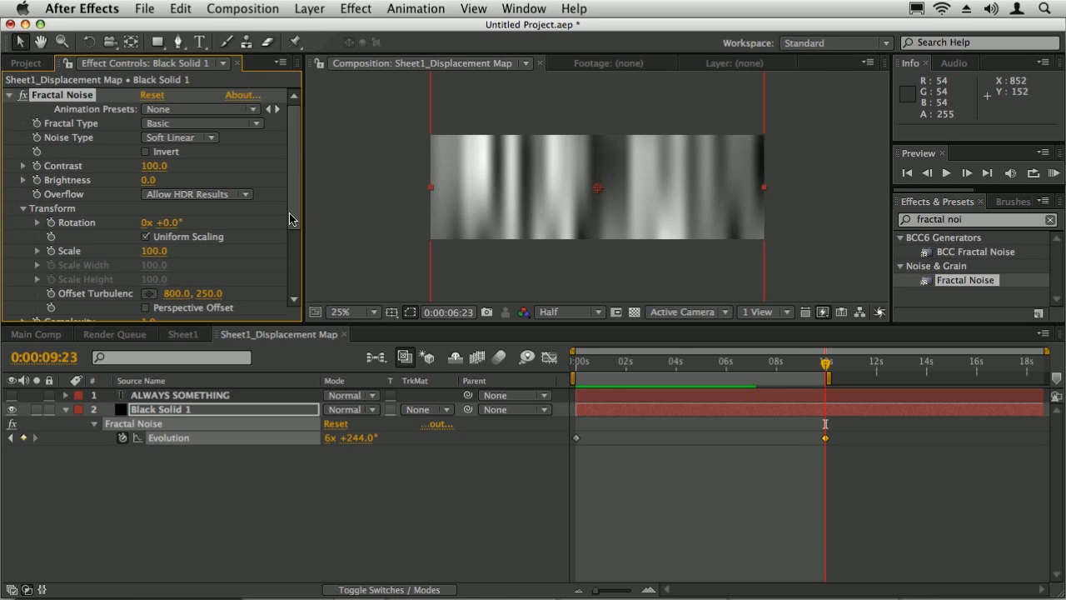
scroll(293, 219, "down", 4)
key("Home")
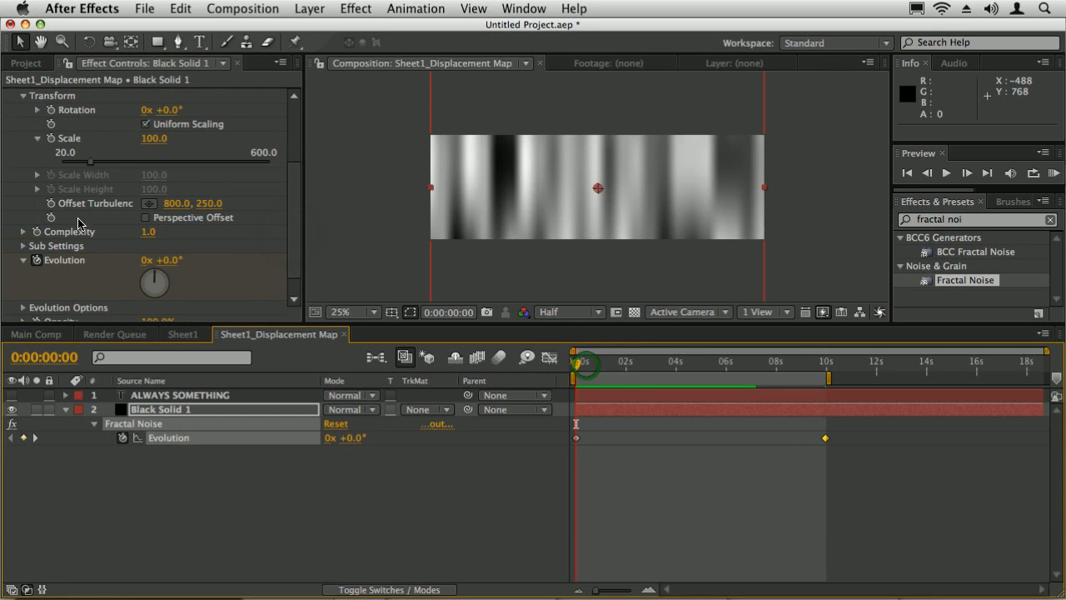
left_click_drag(763, 363, 828, 376)
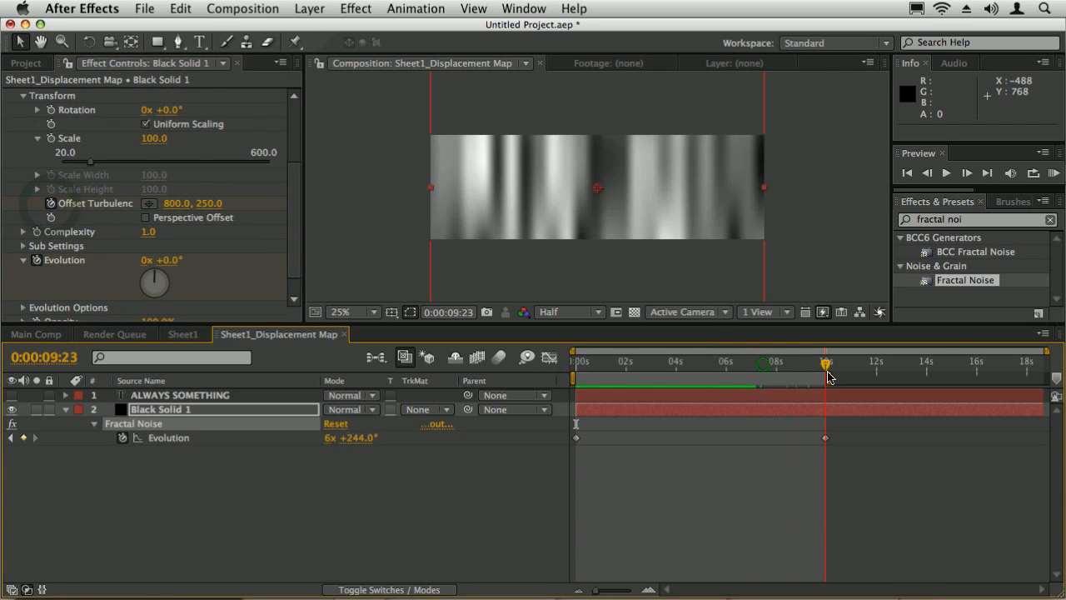
mouse_move(171, 203)
left_mouse_down()
mouse_move(279, 202)
mouse_move(177, 204)
left_mouse_up()
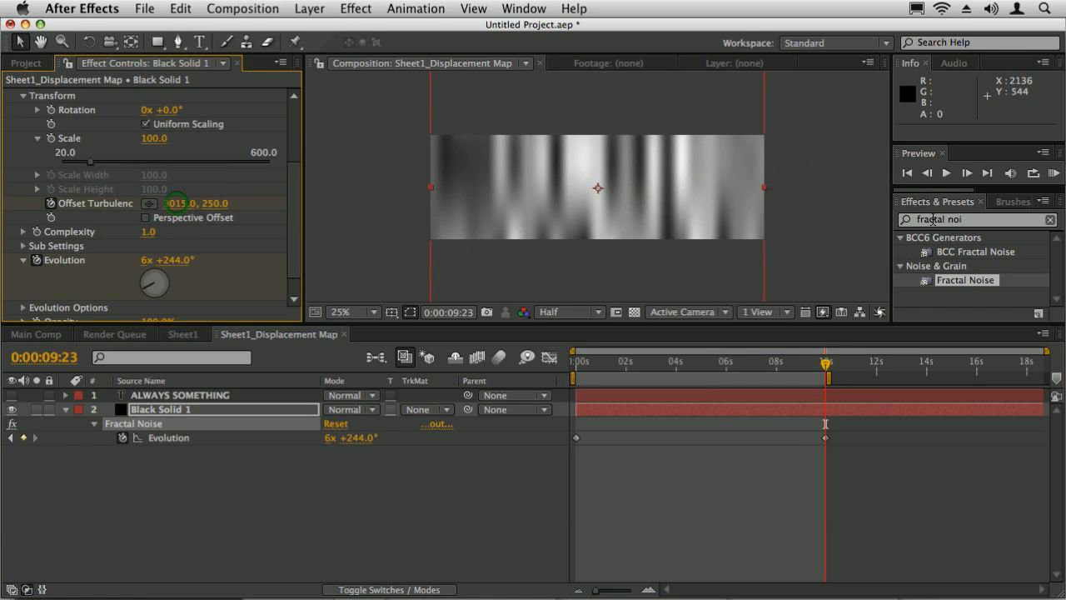
key("KP_0")
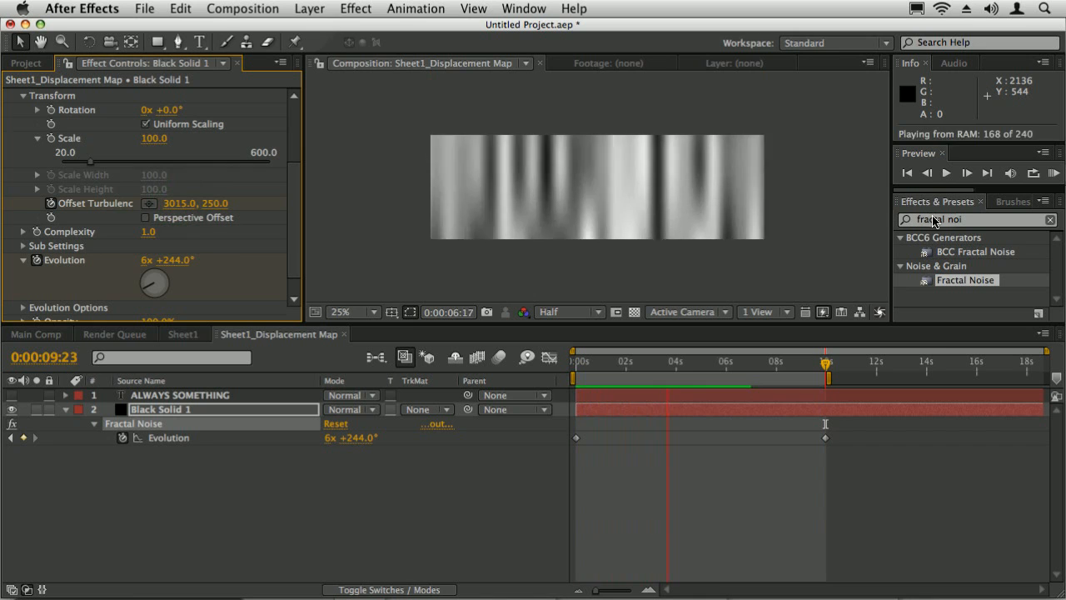
End Main Comp's work area at 0:00:09:23, and preview the sheet with its mesh subdivision set to 100.
left_click(33, 334)
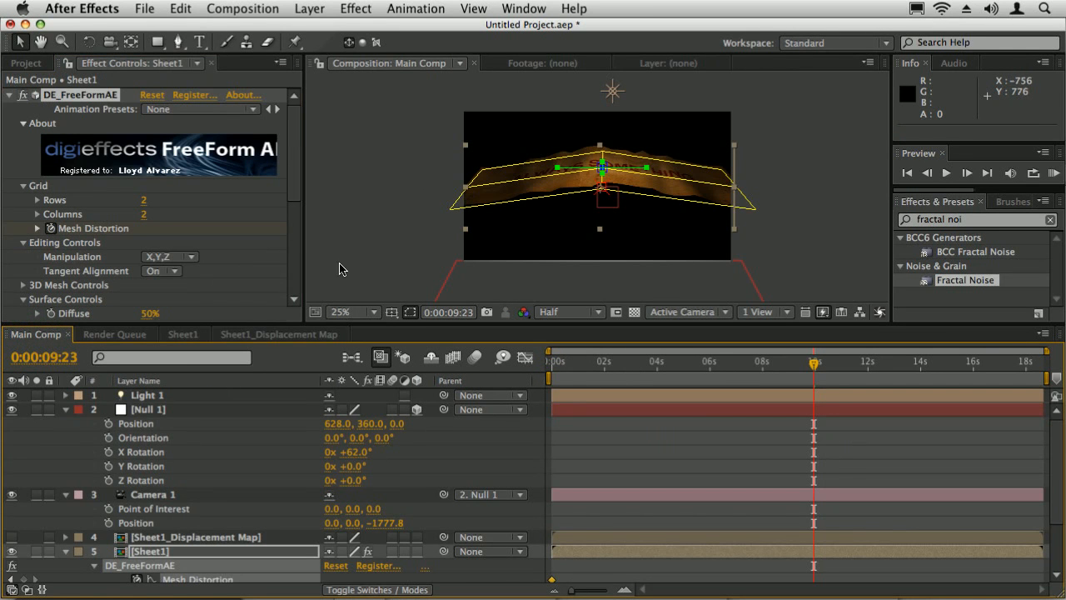
key("n")
scroll(166, 208, "down", 5)
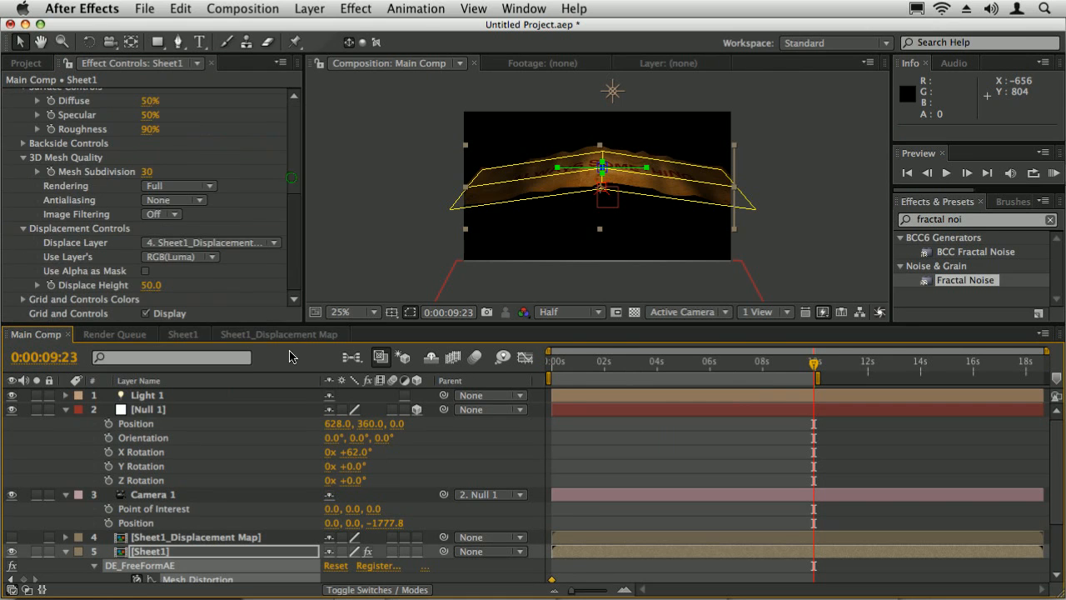
left_click(147, 172)
type("100")
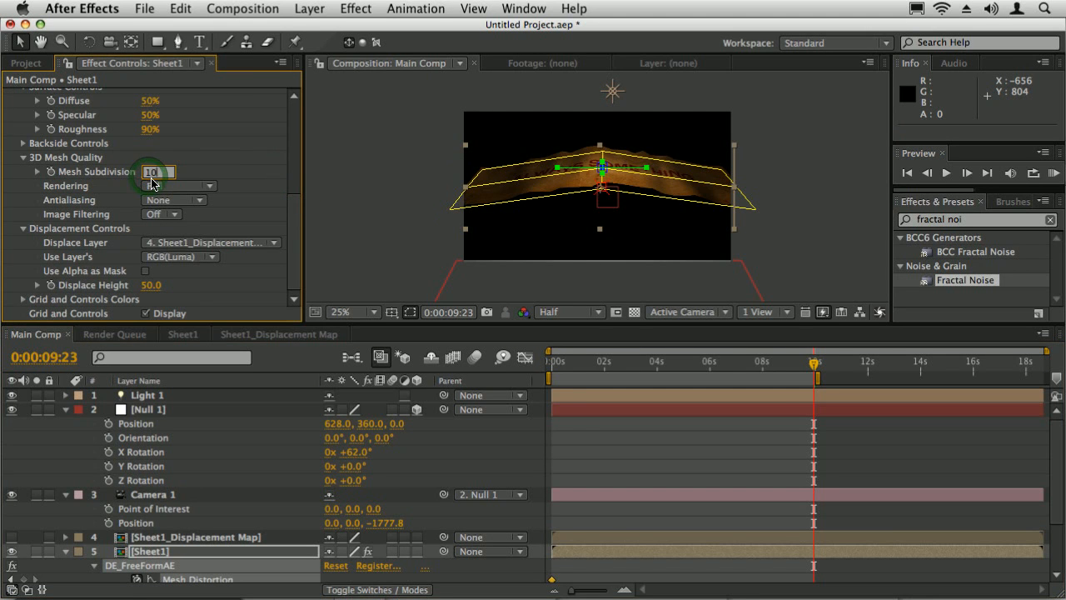
key("Return")
key("KP_0")
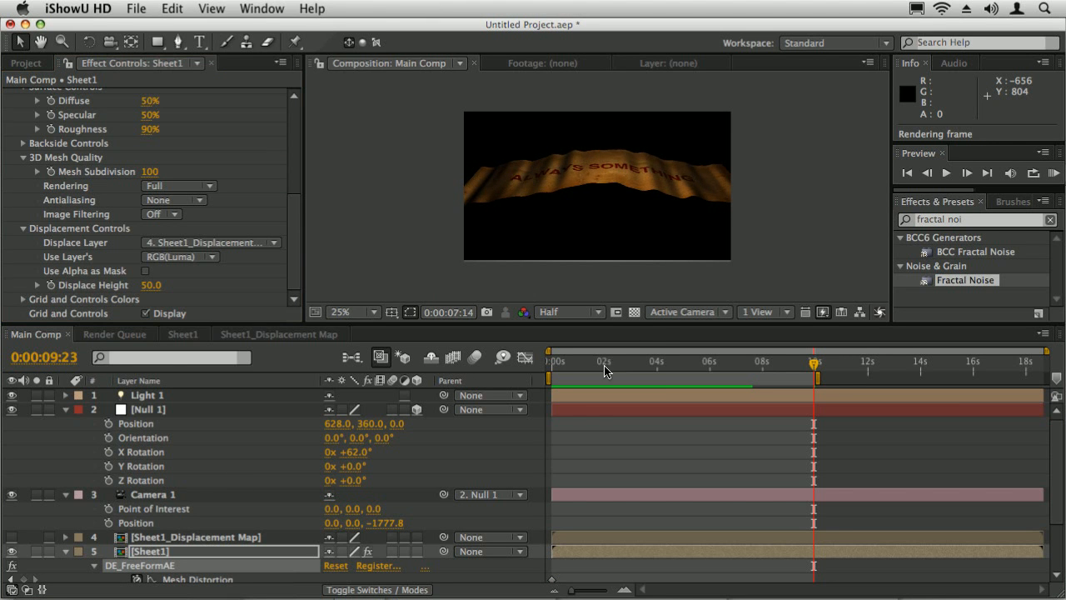
Switch to QuickTime Player and examine the sheet's rippling around 00:00:01 in billowing_preview_vbr5000.mp4, then return to After Effects.
left_click(604, 372)
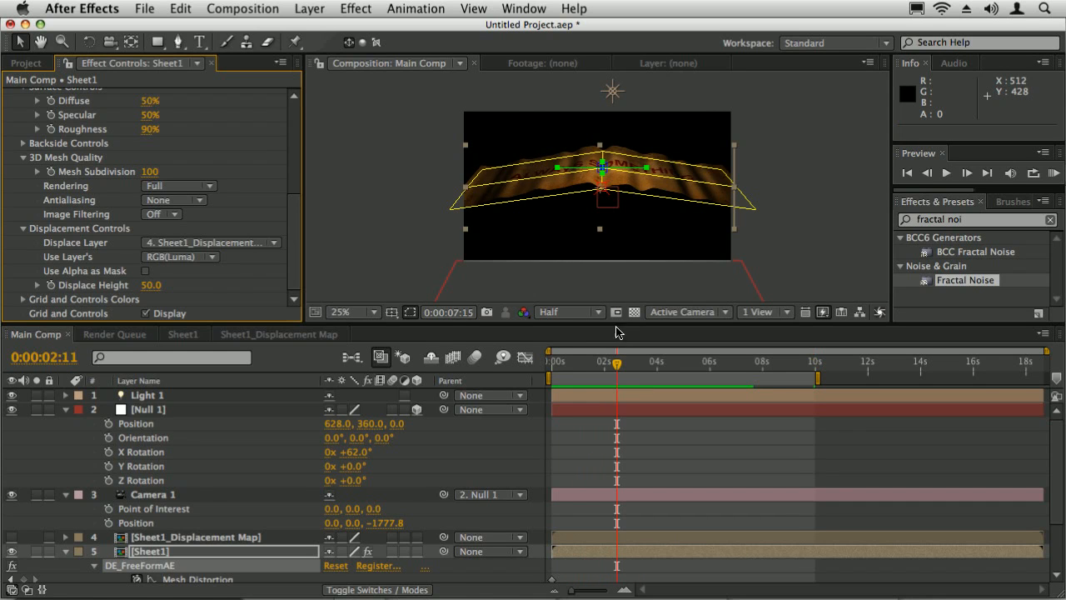
key("super+Tab")
key("super+Tab")
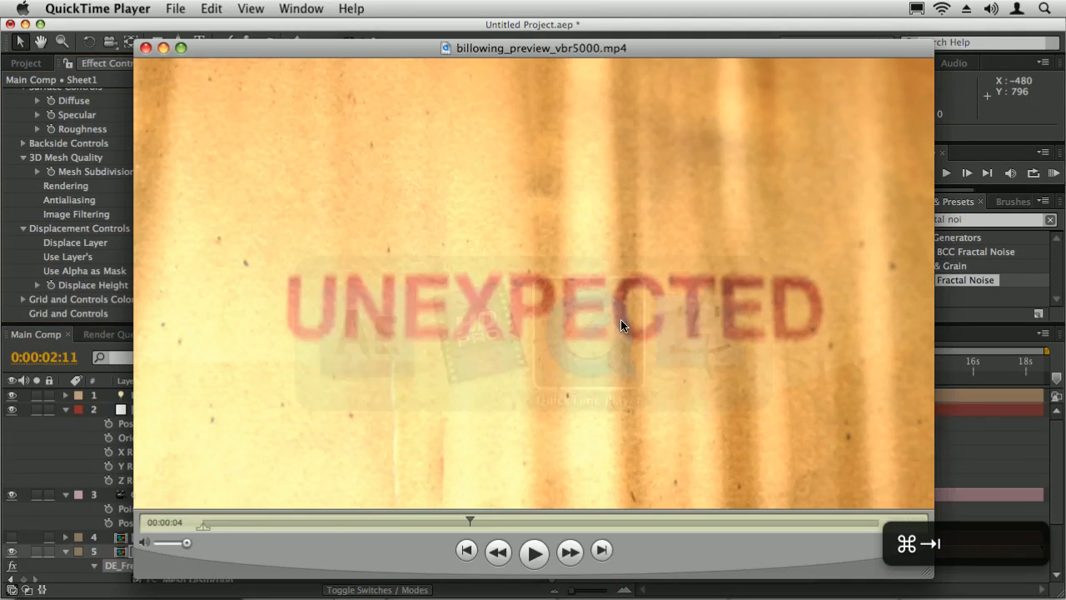
left_click_drag(213, 522, 279, 522)
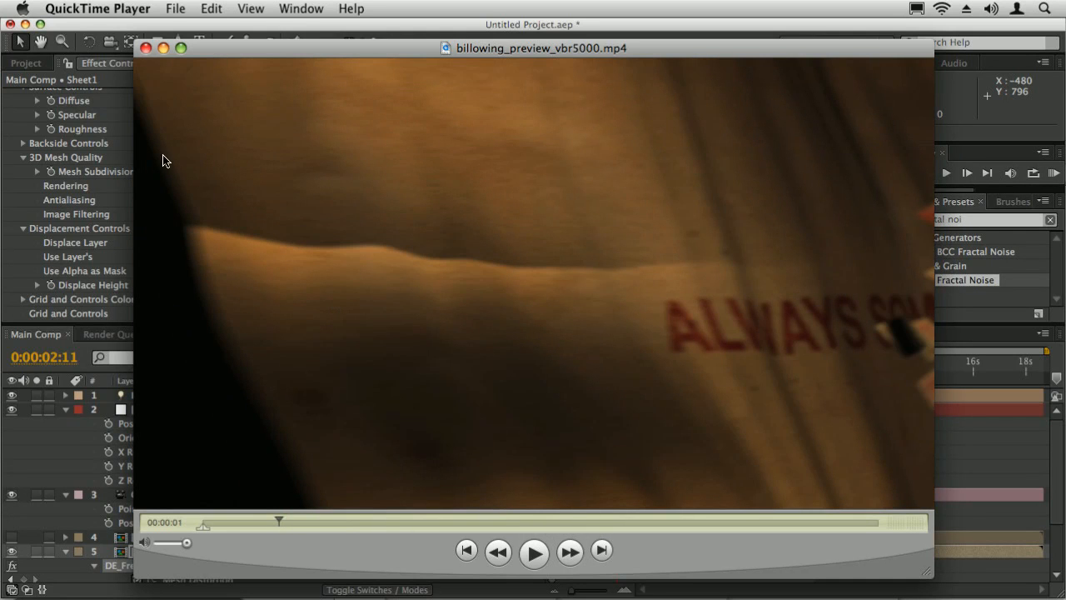
left_click(983, 133)
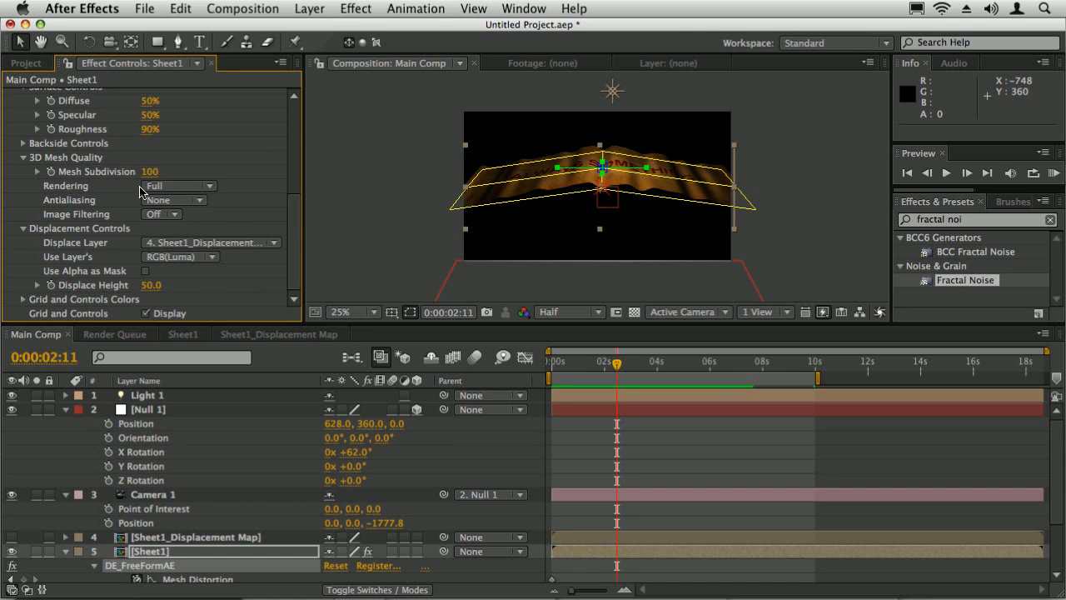
Set Sheet1's mesh subdivision to 30 and scrub the composition back to its start.
type("30")
key("Return")
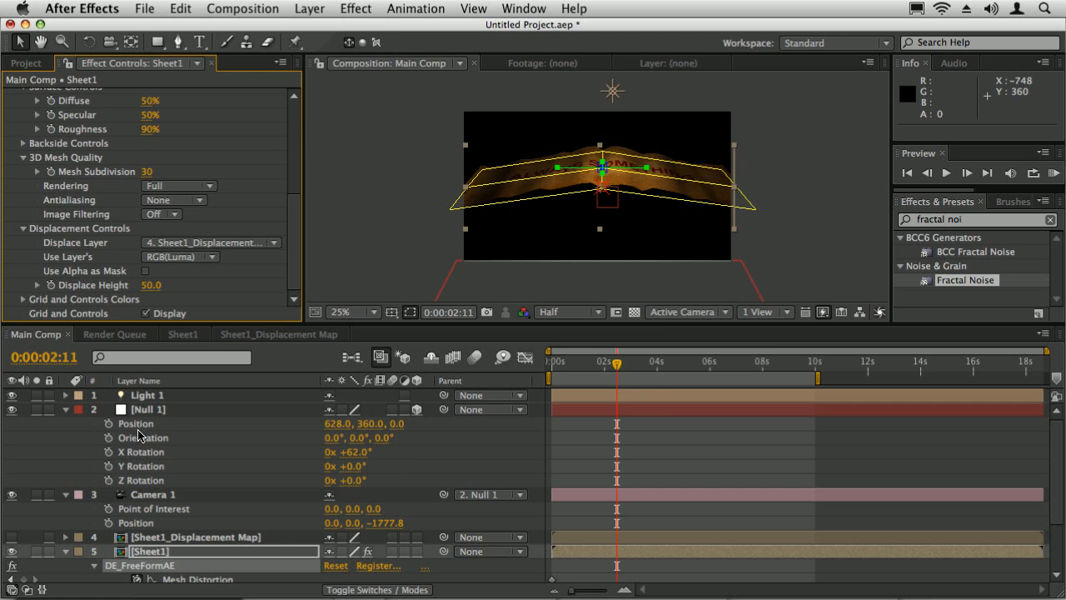
left_click_drag(617, 366, 505, 365)
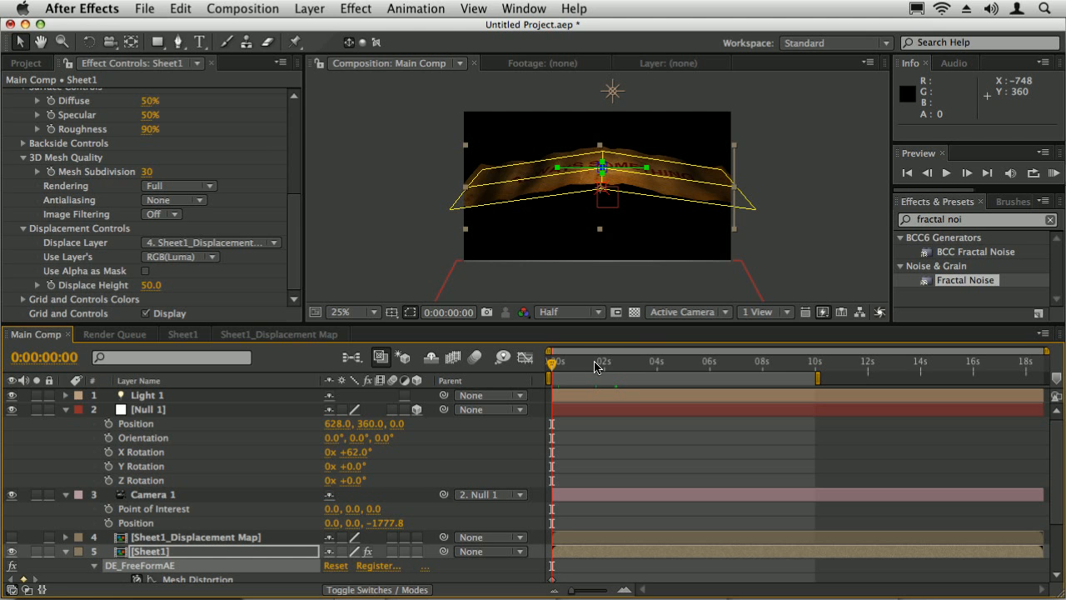
At 0:00:03:23, set Null 1's X rotation to 0° and its Z position to 769.
left_click(654, 366)
left_click_drag(356, 452, 294, 445)
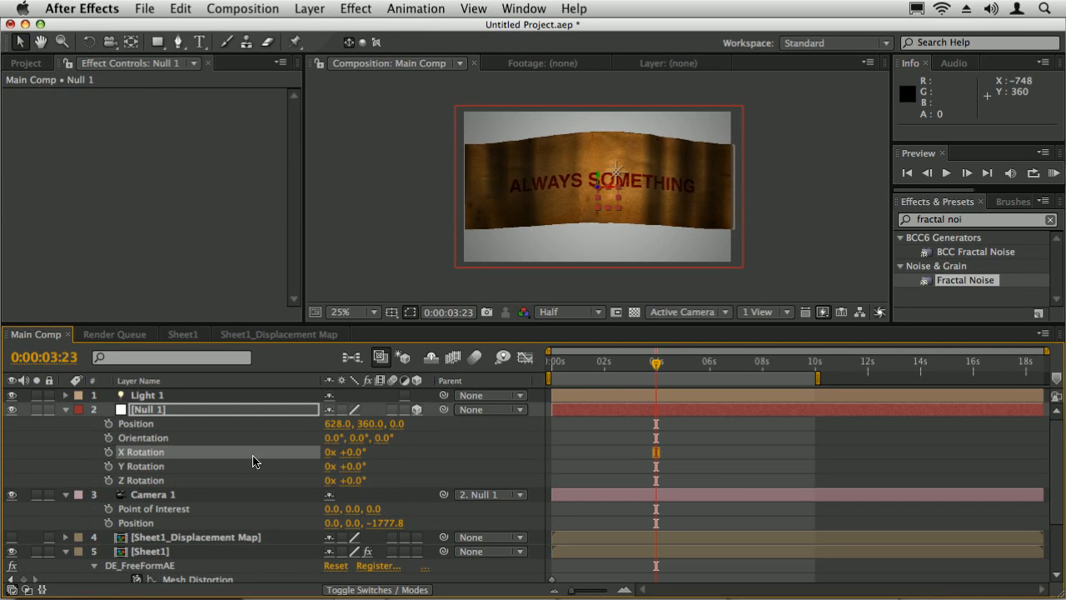
left_click_drag(396, 427, 909, 390)
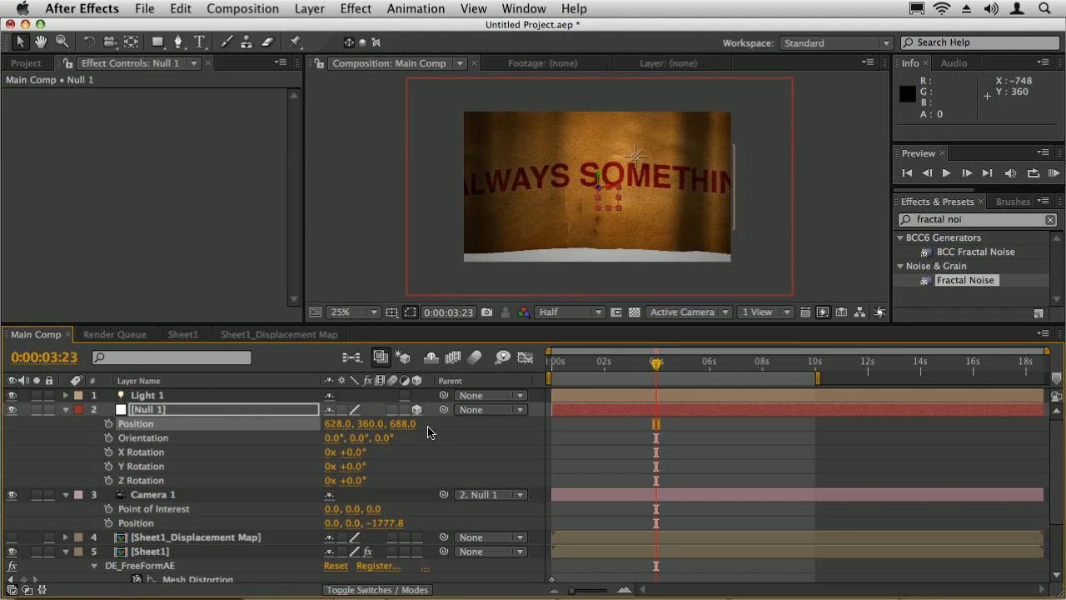
mouse_move(423, 425)
left_mouse_down()
mouse_move(469, 433)
mouse_move(416, 427)
left_mouse_up()
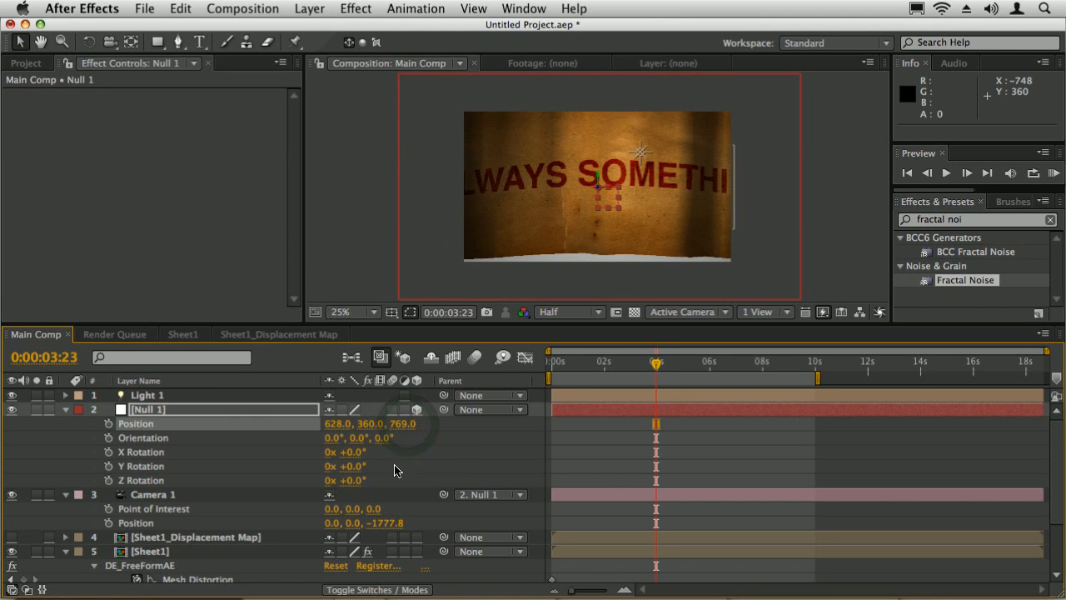
Set the Floor layer's Z position to 0.
scroll(1039, 508, "down", 5)
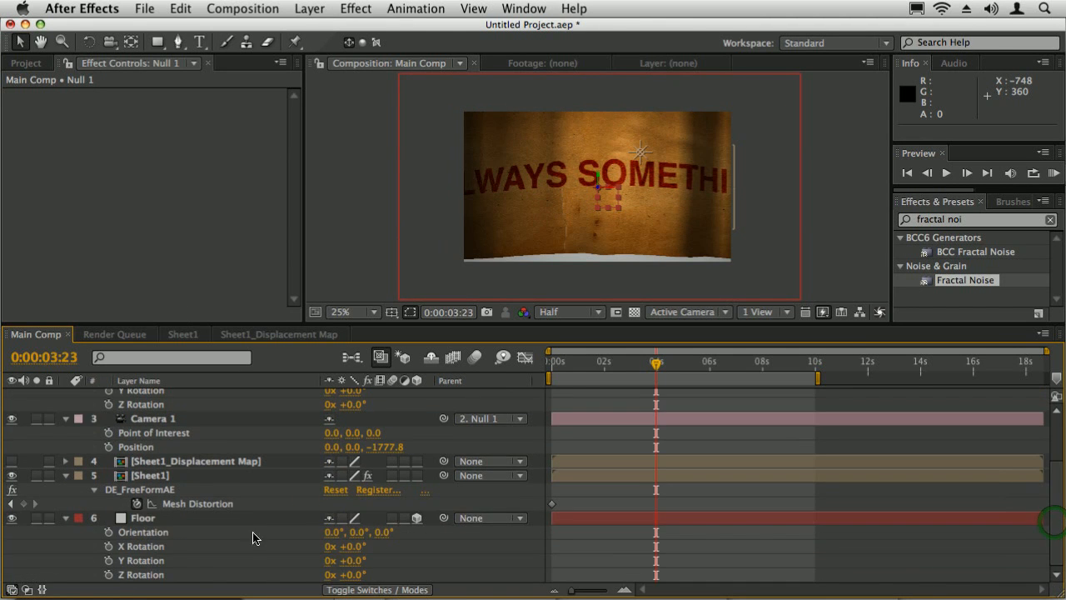
left_click(170, 520)
key("p")
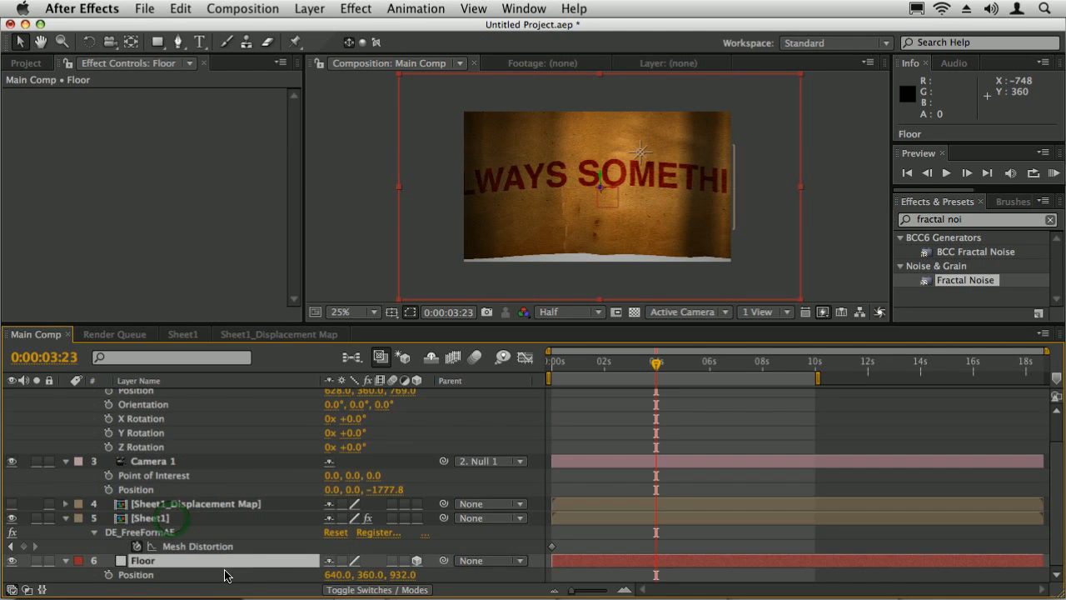
left_click(403, 576)
key("Return")
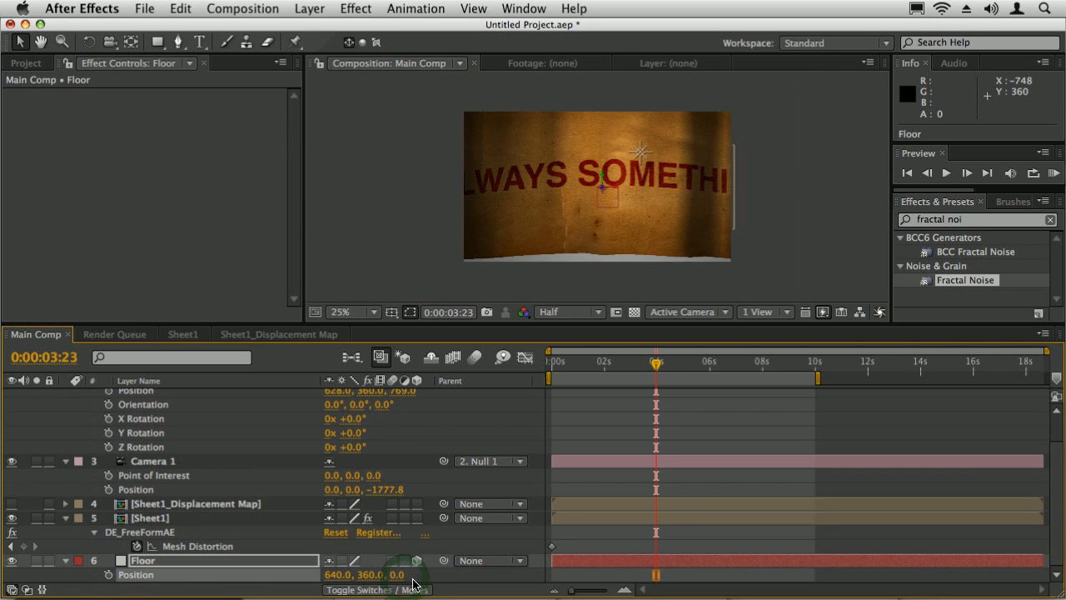
Fit the Floor layer to the composition size and show its scale property.
key("alt+super+f")
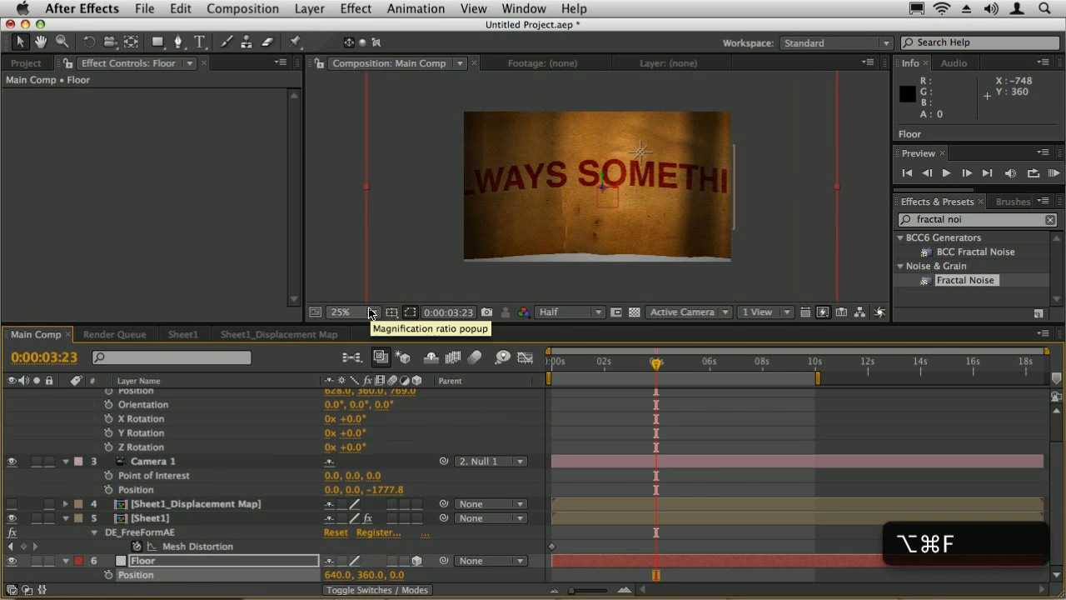
key("shift+super+f")
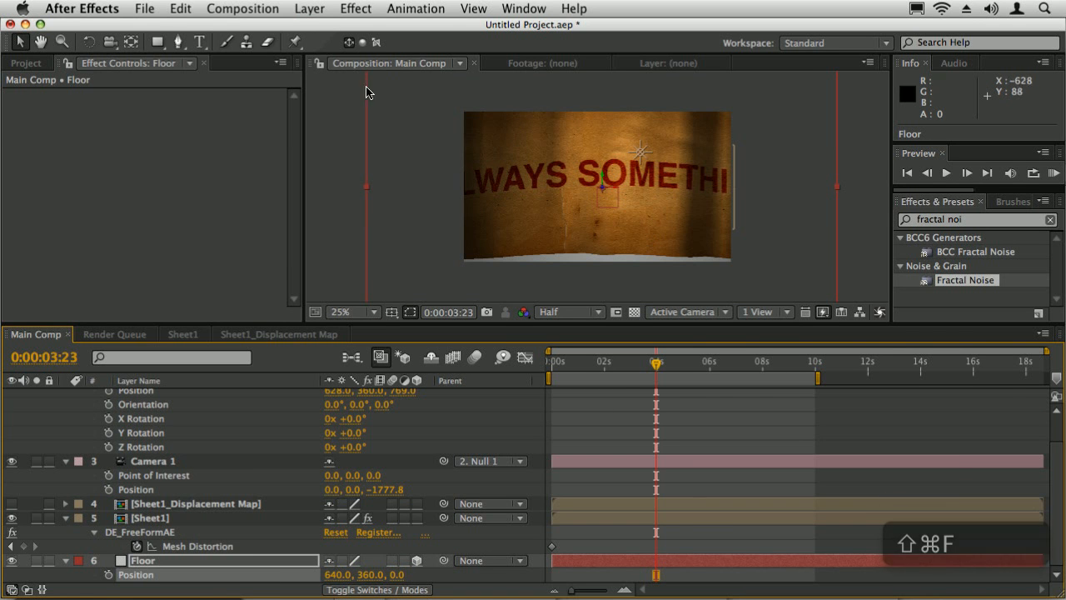
key("s")
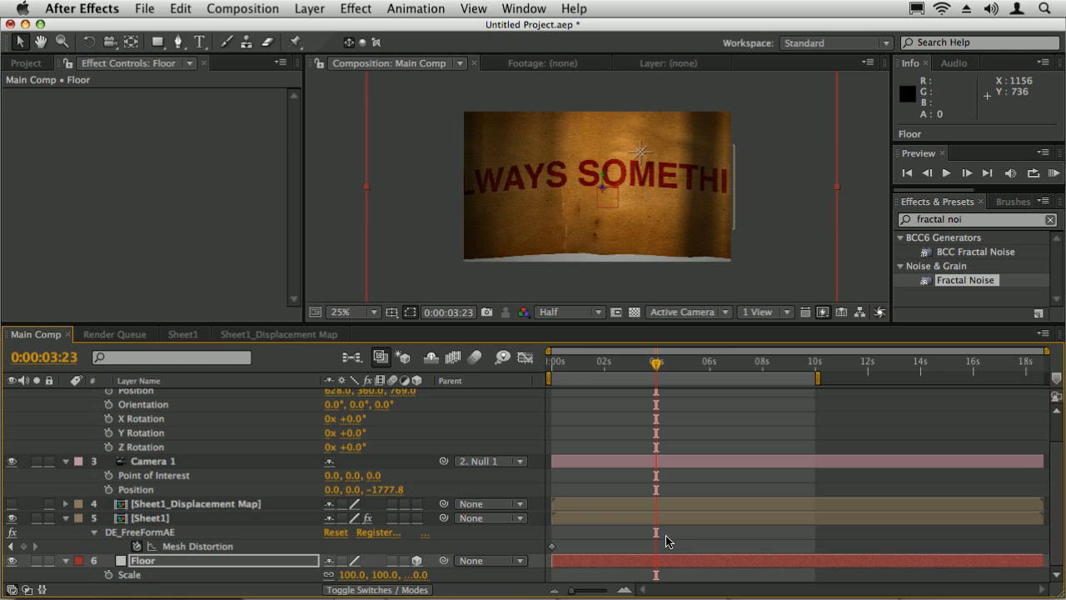
left_click(154, 560)
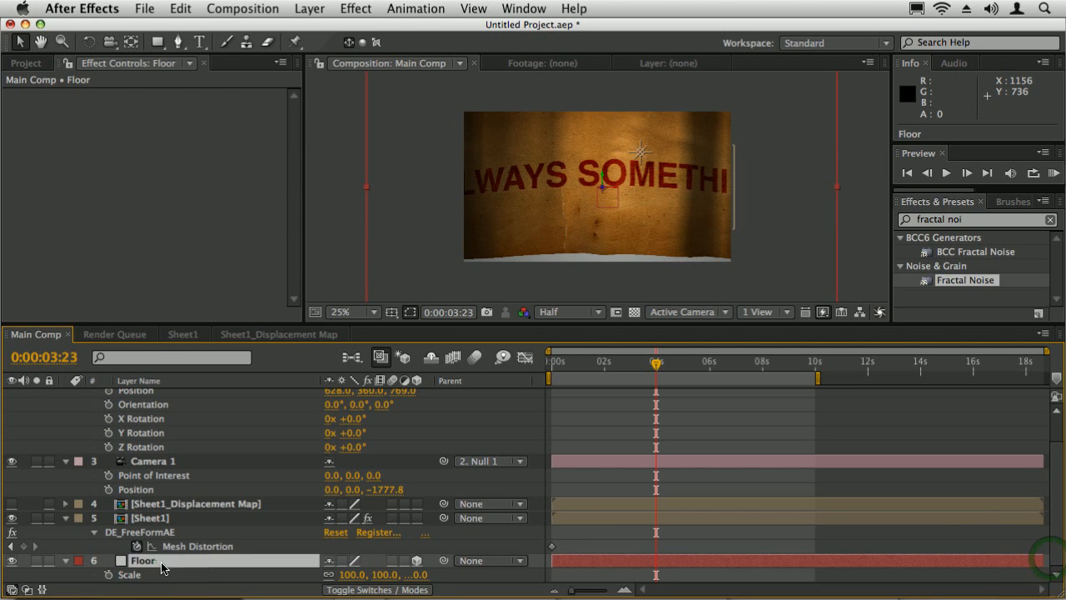
Hide Sheet1, add aetuts+_logo.ai to Main Comp directly above Floor, and make the logo a 3D layer.
left_click(26, 64)
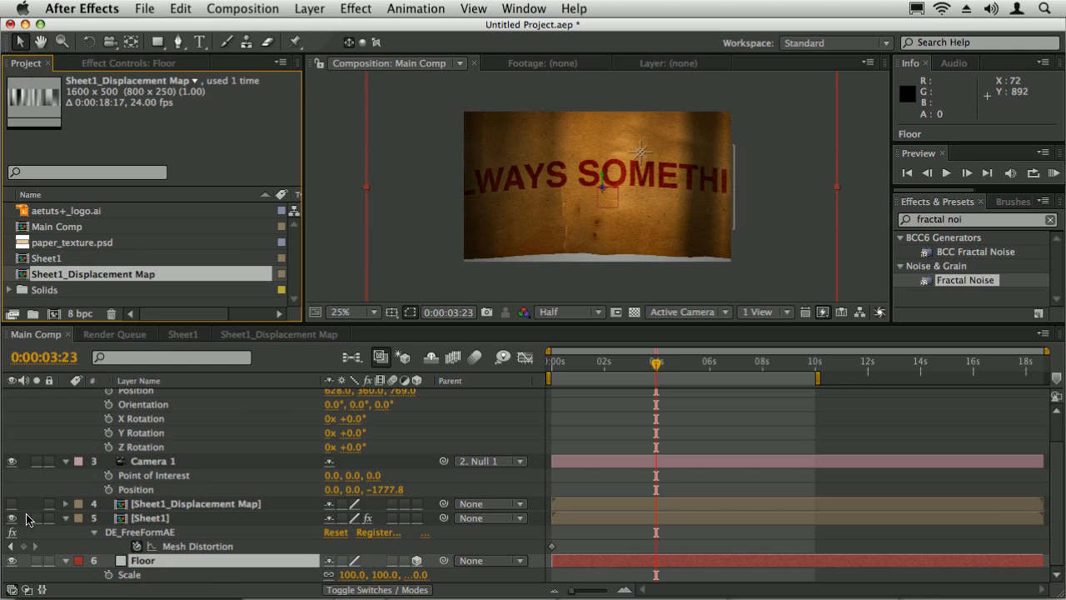
left_click(12, 517)
left_click_drag(60, 211, 160, 565)
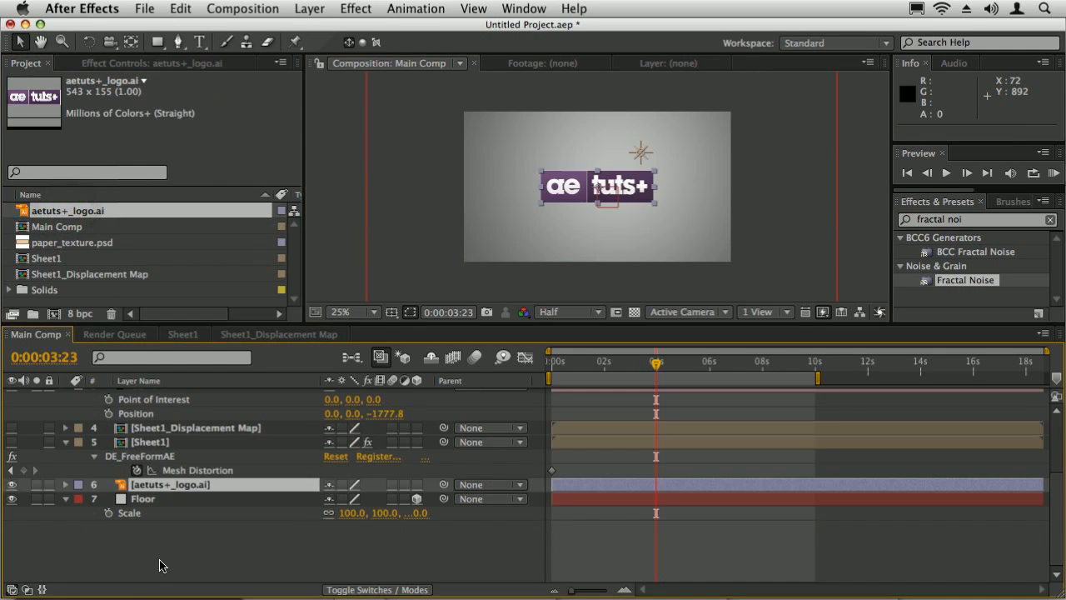
left_click(416, 484)
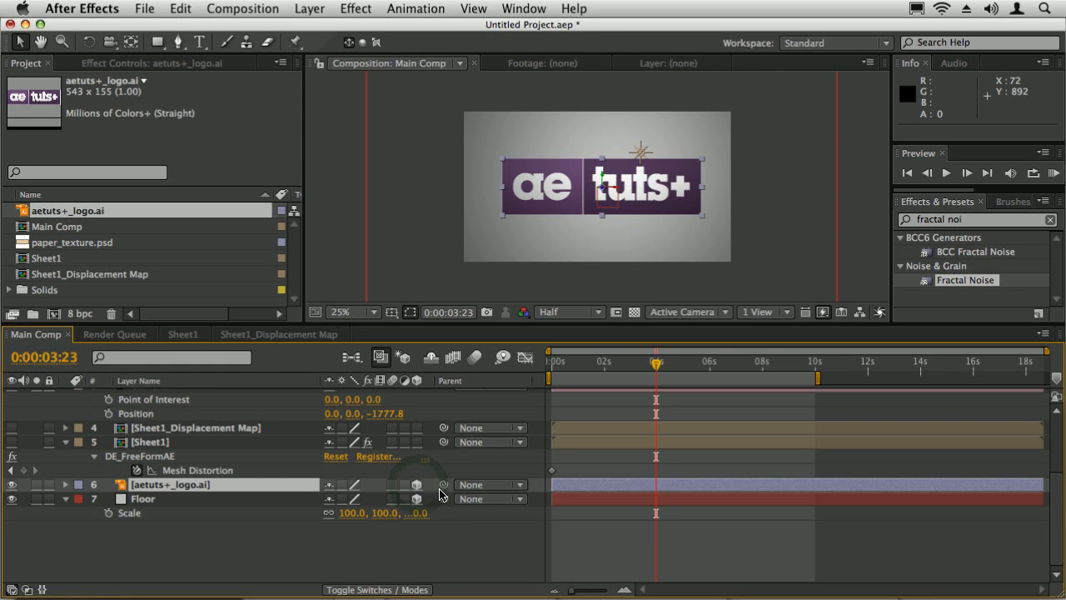
Show the position properties of the logo and Floor layers to compare their placement.
key("p")
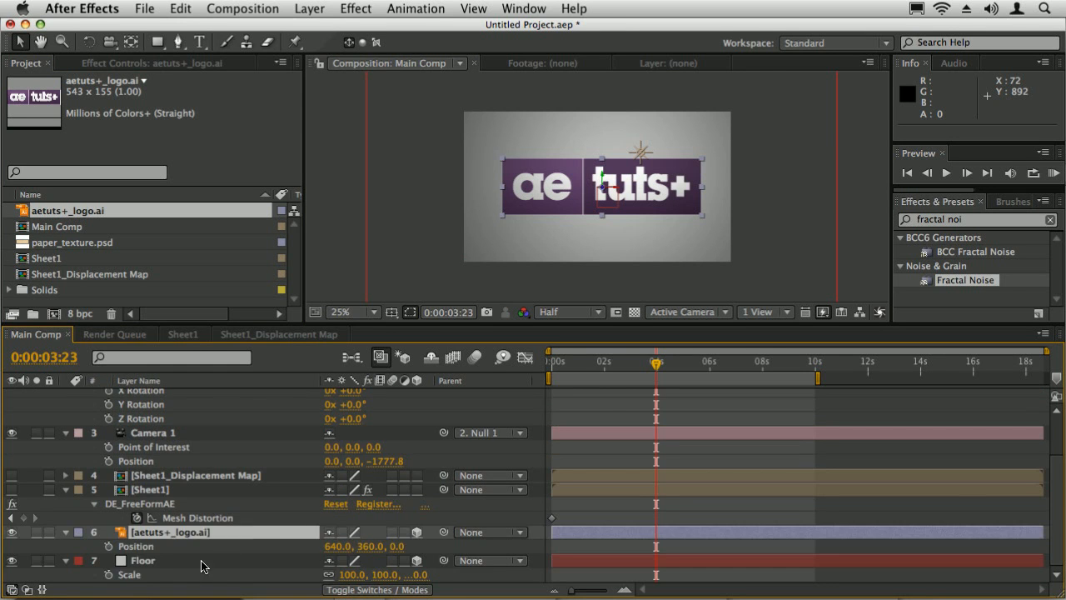
left_click(201, 565)
key("p")
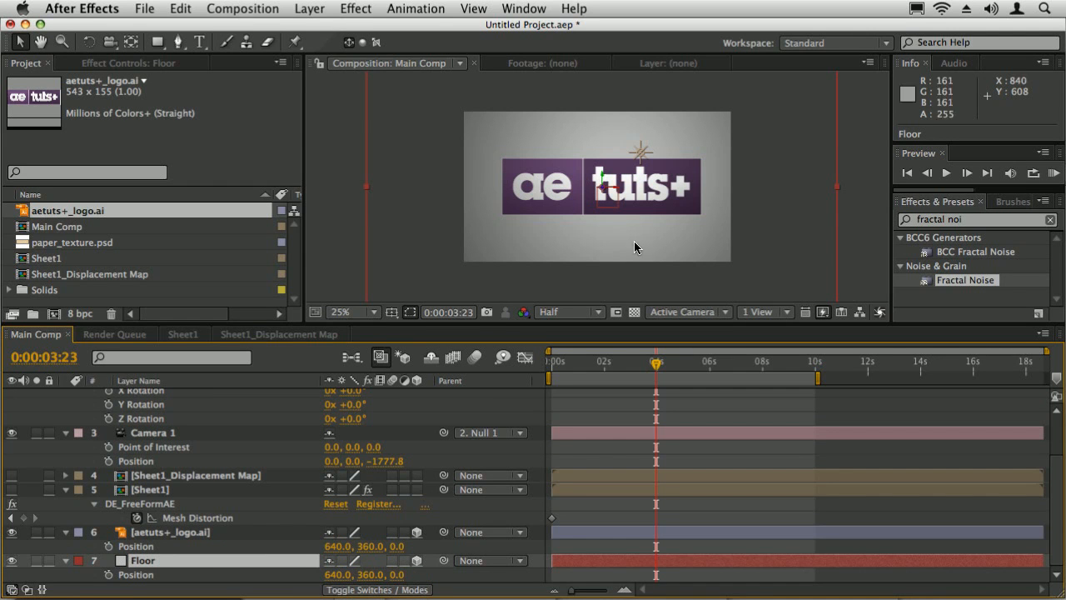
Try rotating Null 1 about its X axis to inspect the logo against the floor, and undo the rotation.
left_click_drag(1055, 468, 1056, 425)
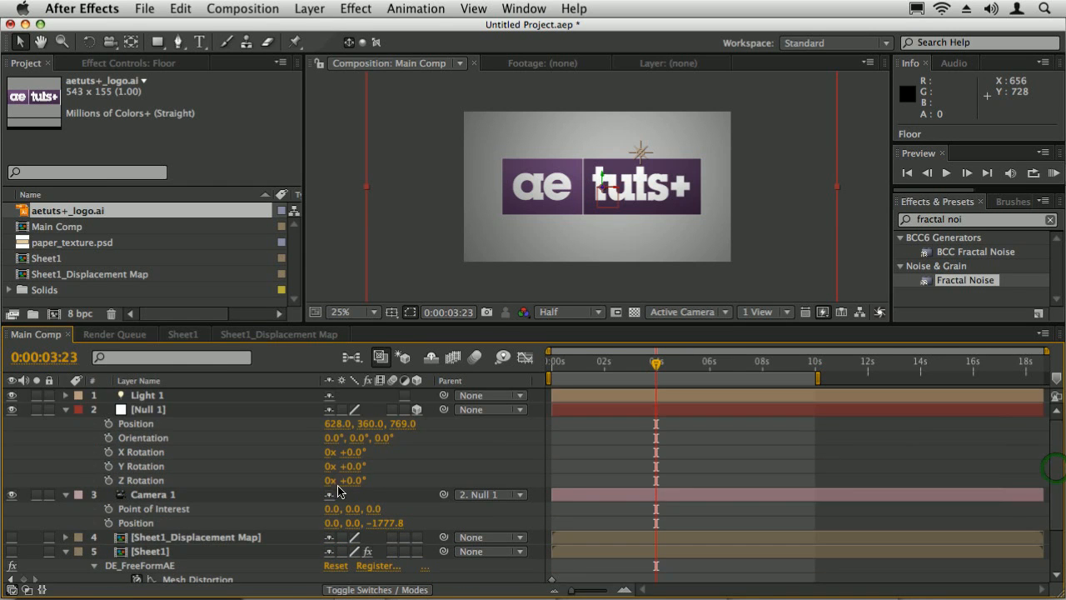
left_click_drag(353, 451, 350, 487)
key("super+z")
key("super+z")
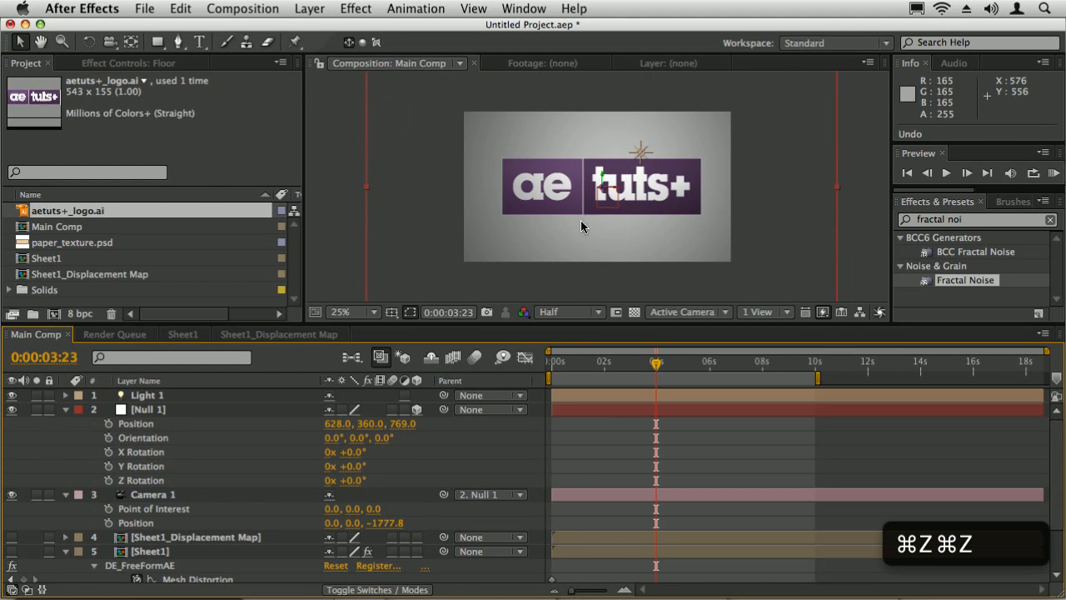
Parent the aetuts+_logo.ai layer to Floor and make Sheet1 visible again.
scroll(1046, 542, "down", 2)
scroll(1046, 542, "down", 2)
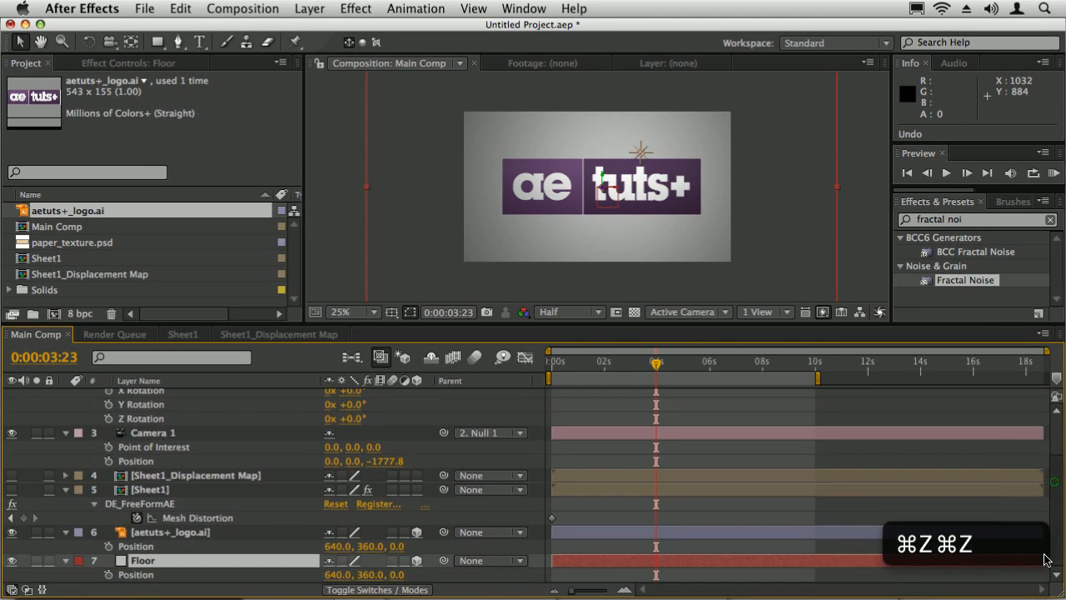
left_click_drag(443, 533, 147, 573)
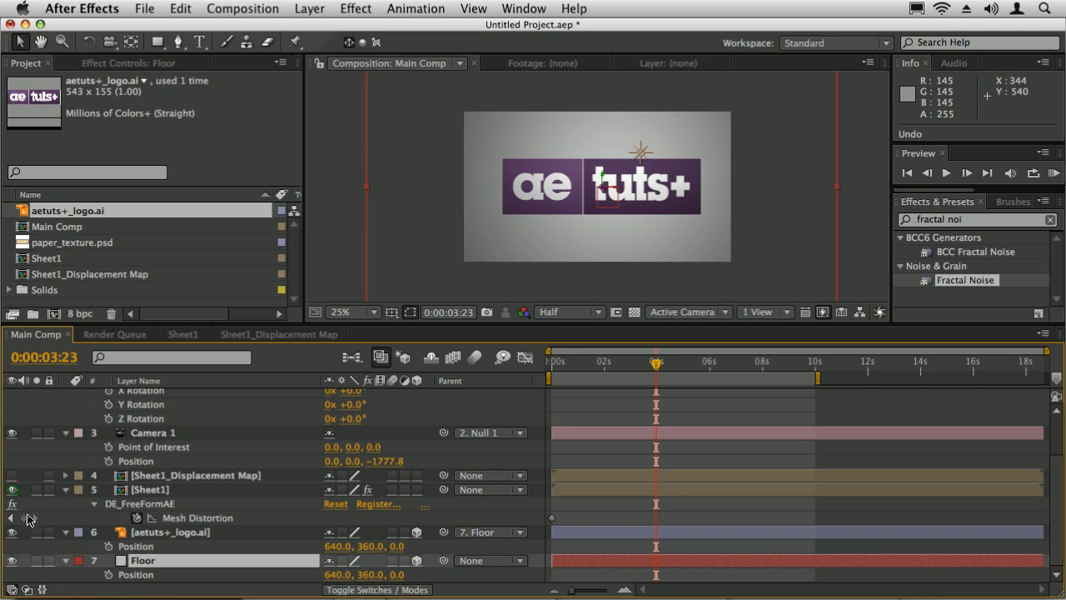
left_click(12, 491)
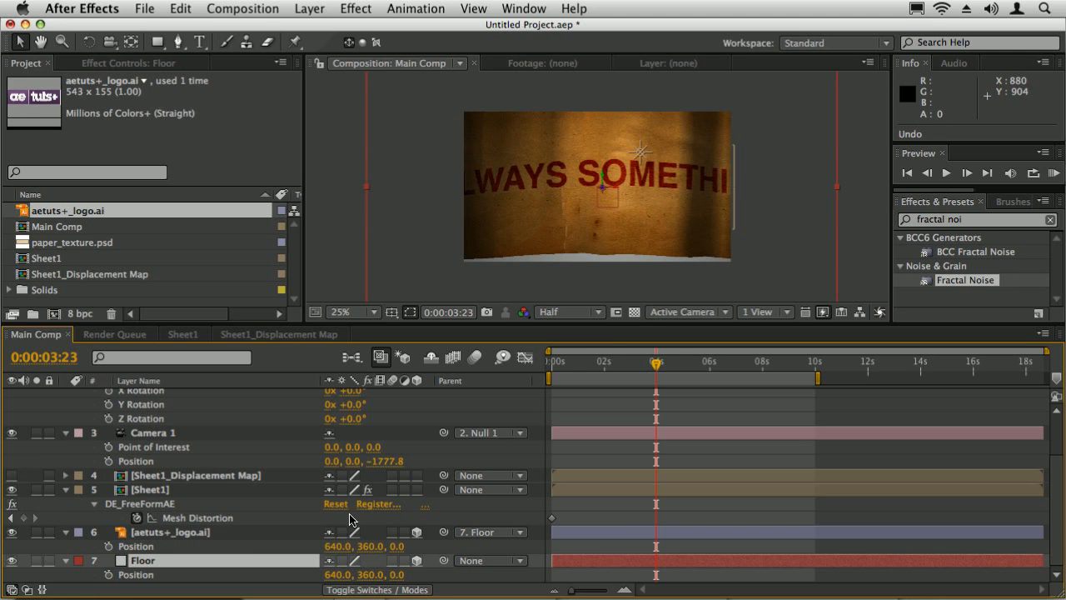
Hide Sheet1 and add keyframes at 0:00:03:23 for Null 1's Position and its X, Y and Z Rotation.
left_click(11, 490)
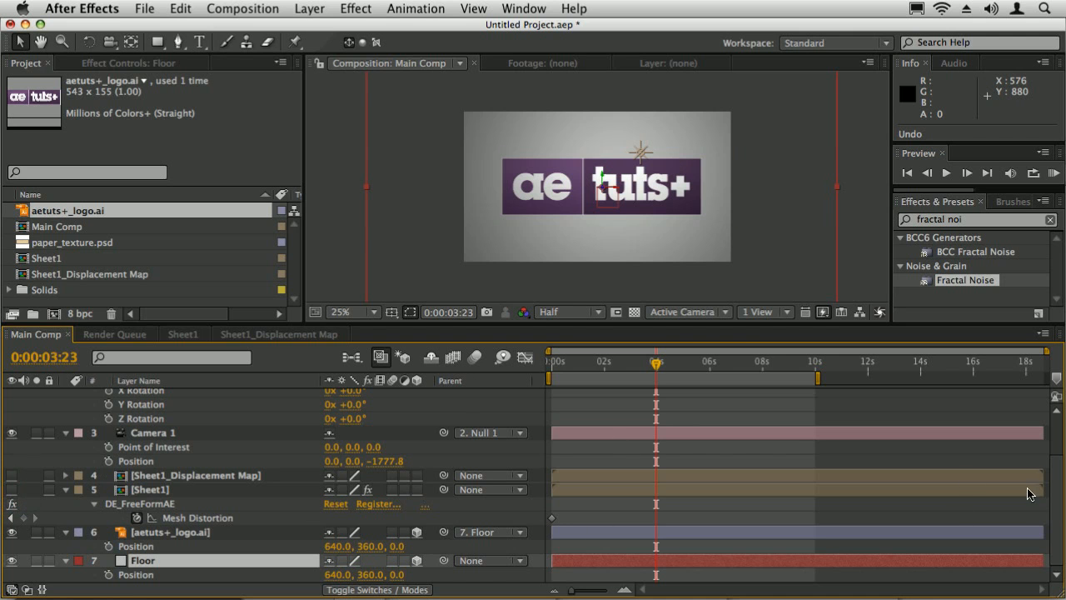
scroll(1015, 502, "up", 3)
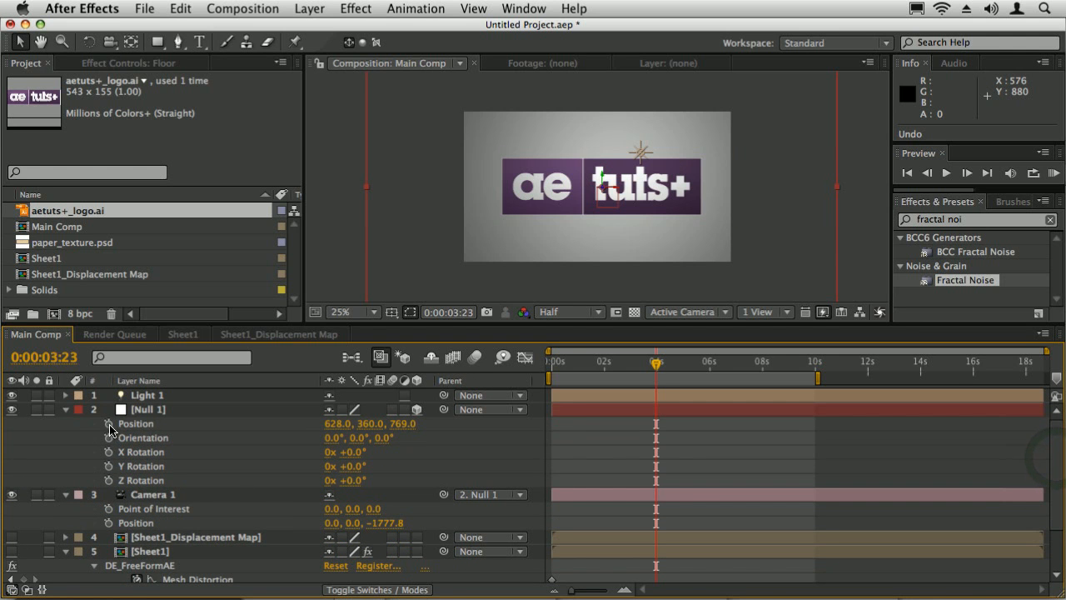
left_click(150, 410)
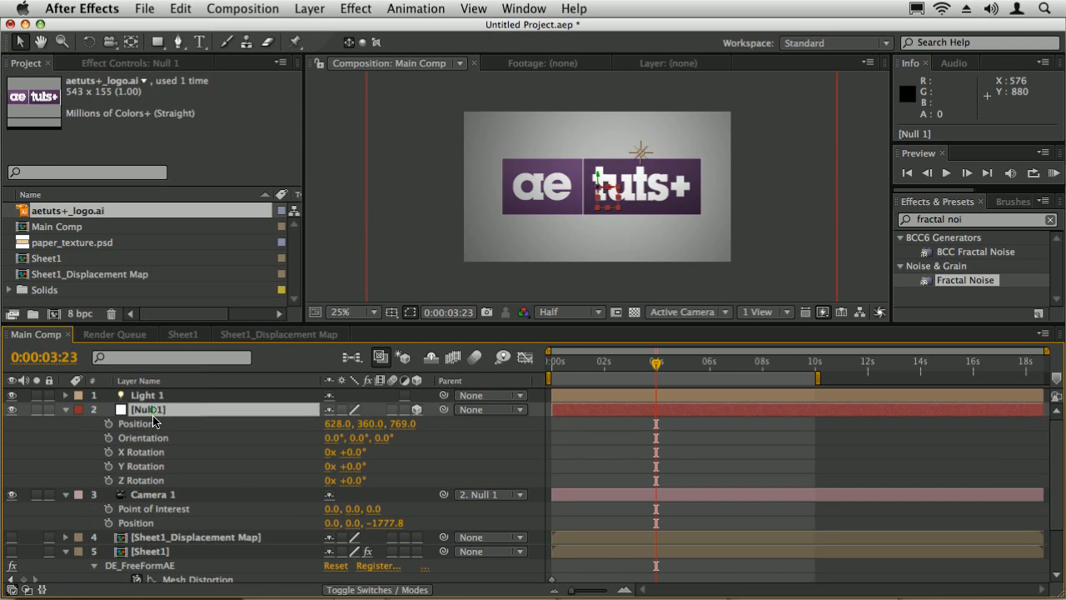
left_click(107, 423)
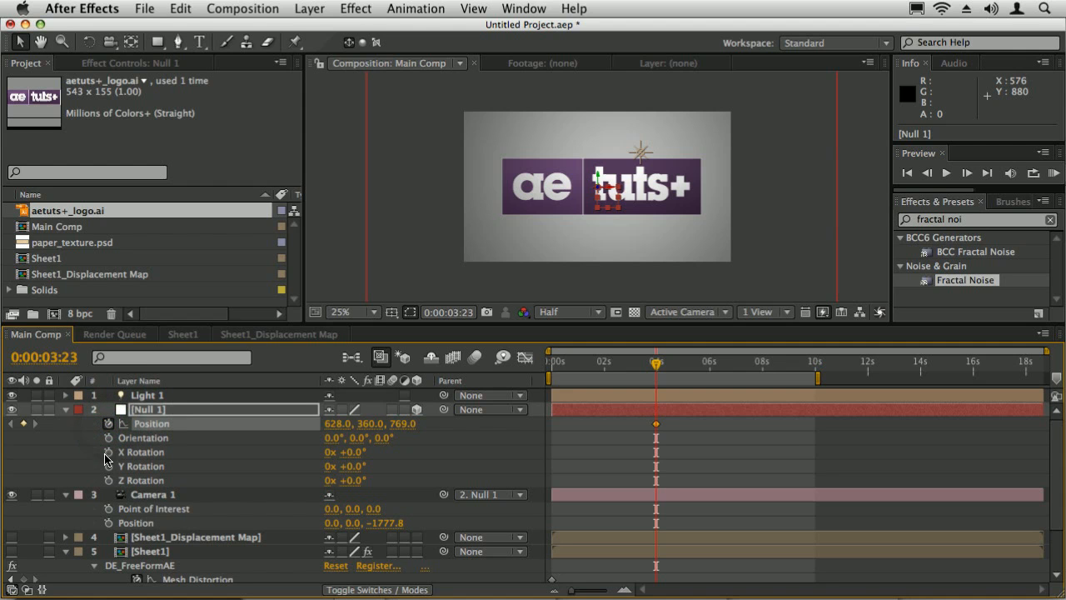
left_click(109, 451)
left_click(108, 465, "shift")
left_click(108, 480, "shift")
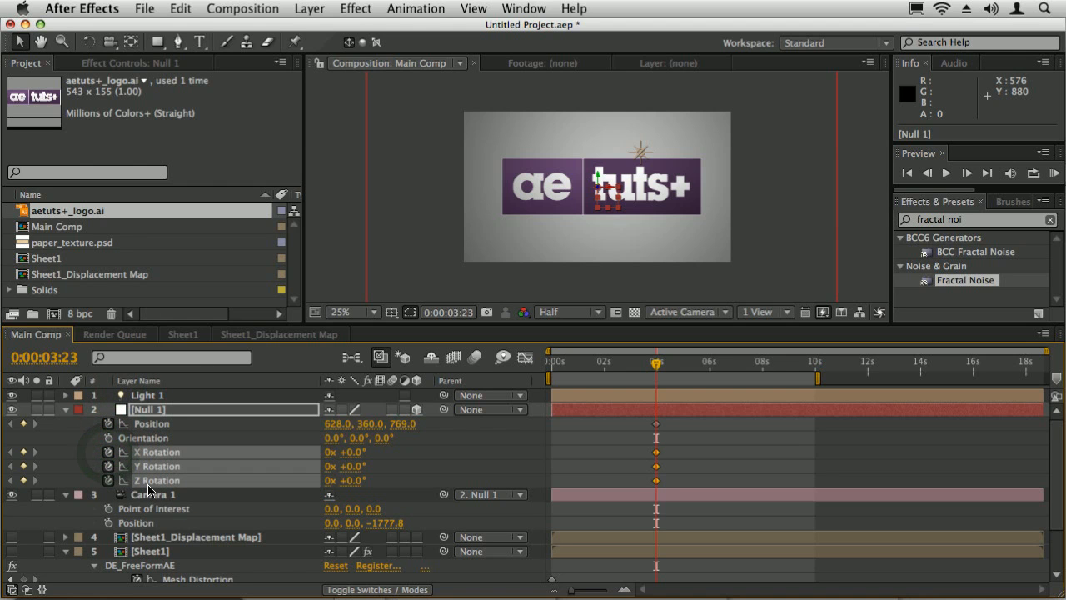
Go to 0:00:00:00 and make Sheet1 visible again, keeping Sheet1_Displacement Map hidden.
left_click_drag(655, 367, 537, 364)
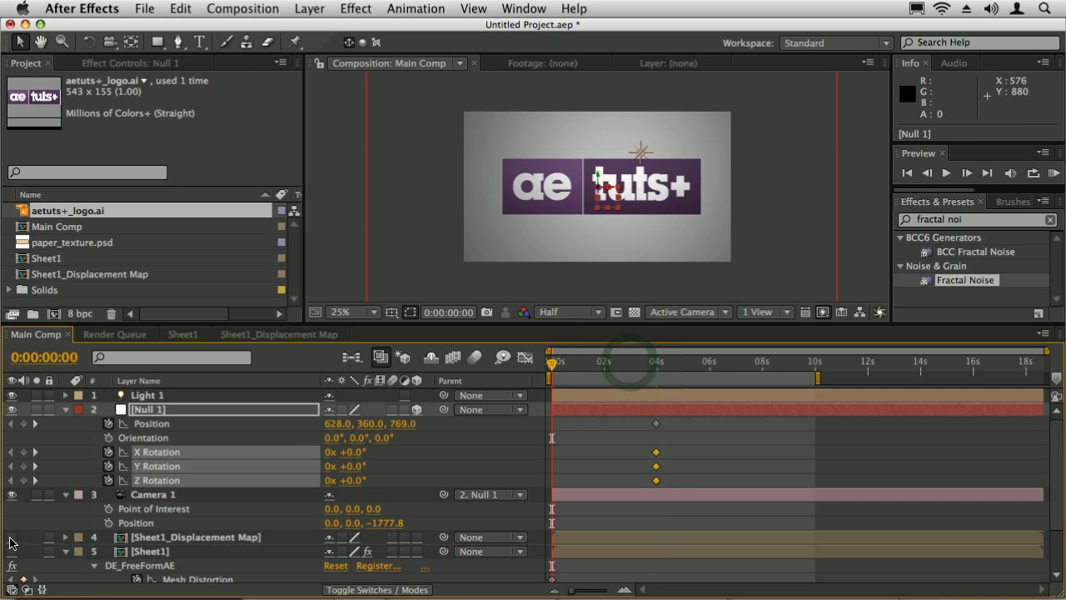
left_click(12, 536)
left_click(150, 540)
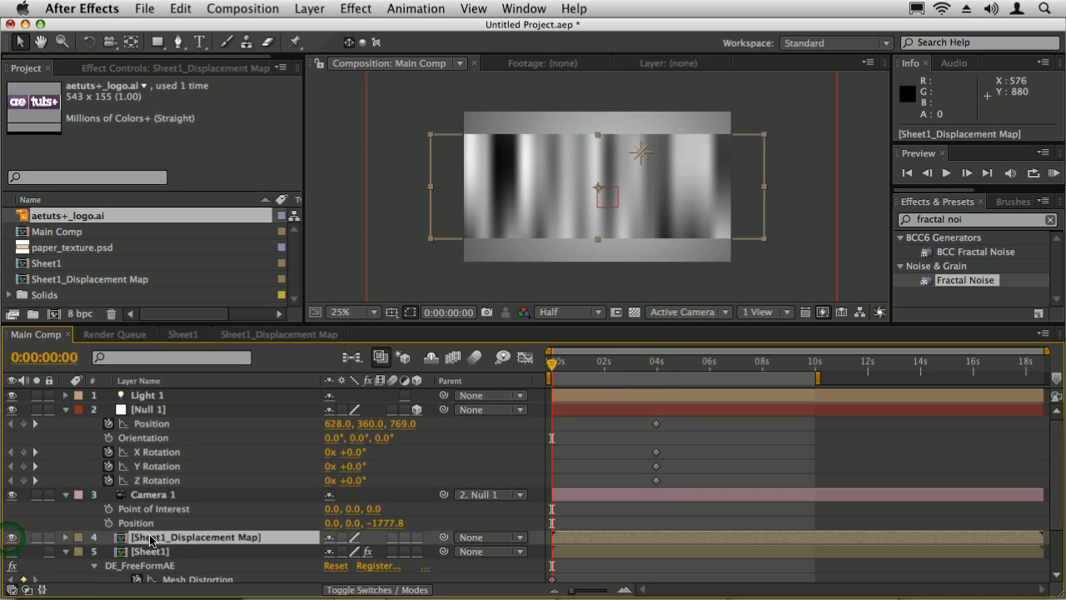
left_click(13, 537)
left_click(11, 551)
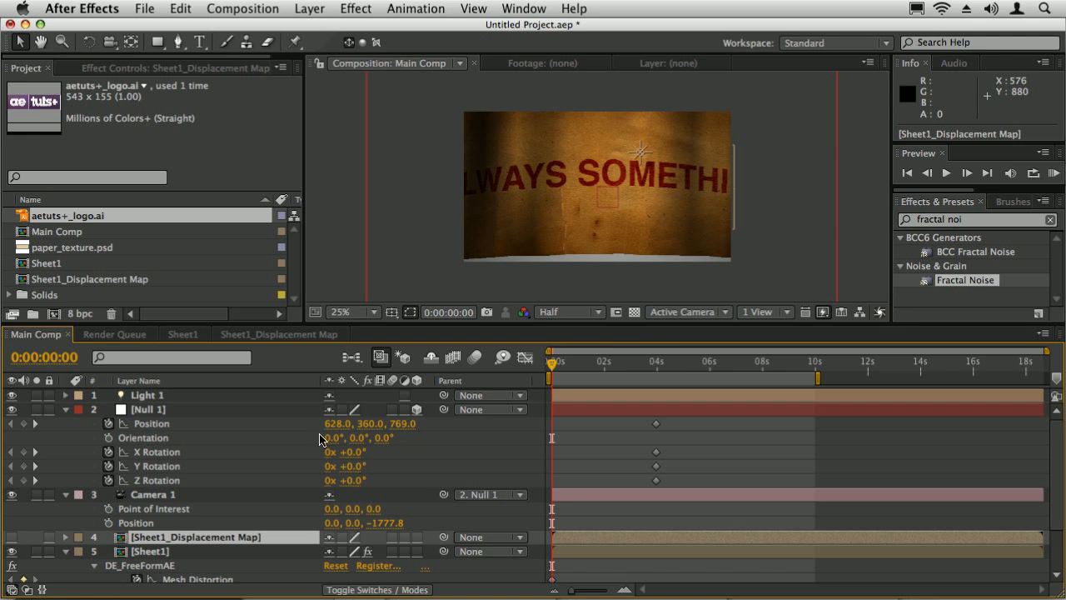
At 0:00:00:00, set Null 1's X Rotation to 48°, Y Rotation to 49° and Position to 628, -104, 501.
left_click_drag(354, 451, 236, 423)
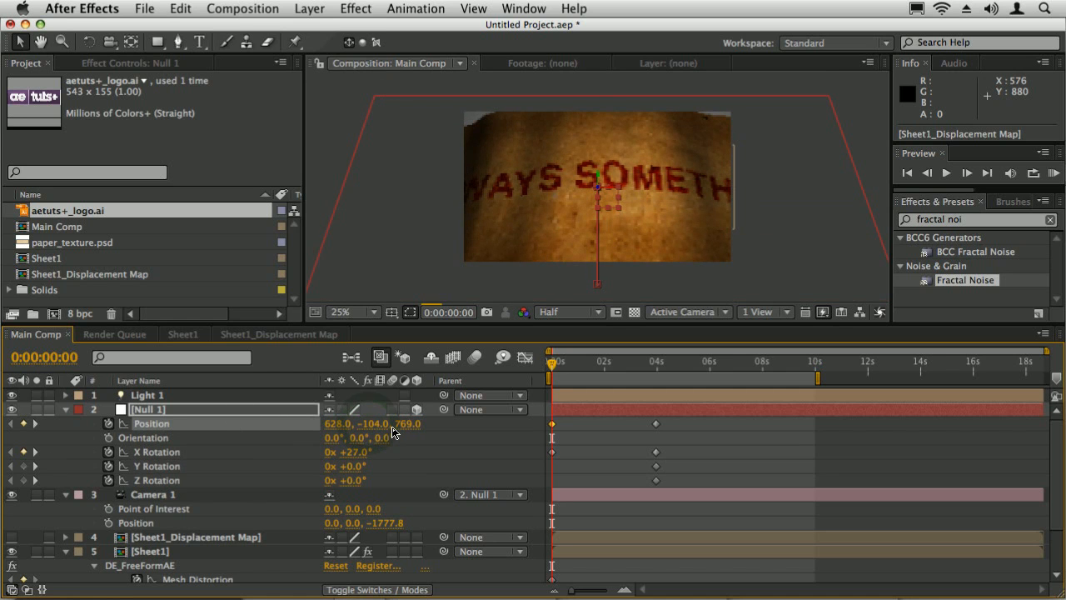
left_click_drag(419, 425, 395, 469)
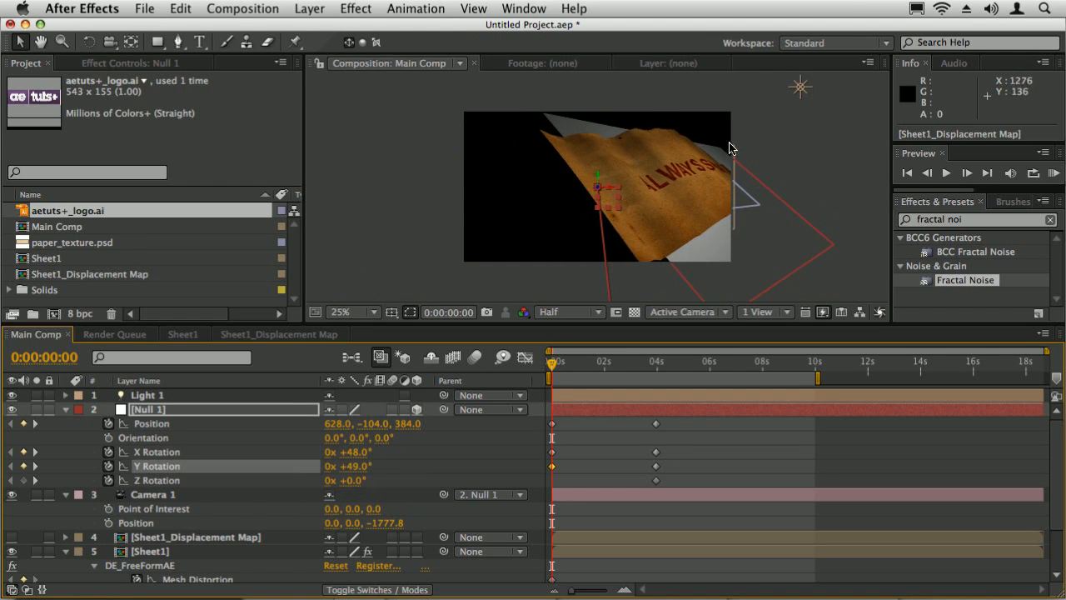
left_click_drag(403, 430, 493, 432)
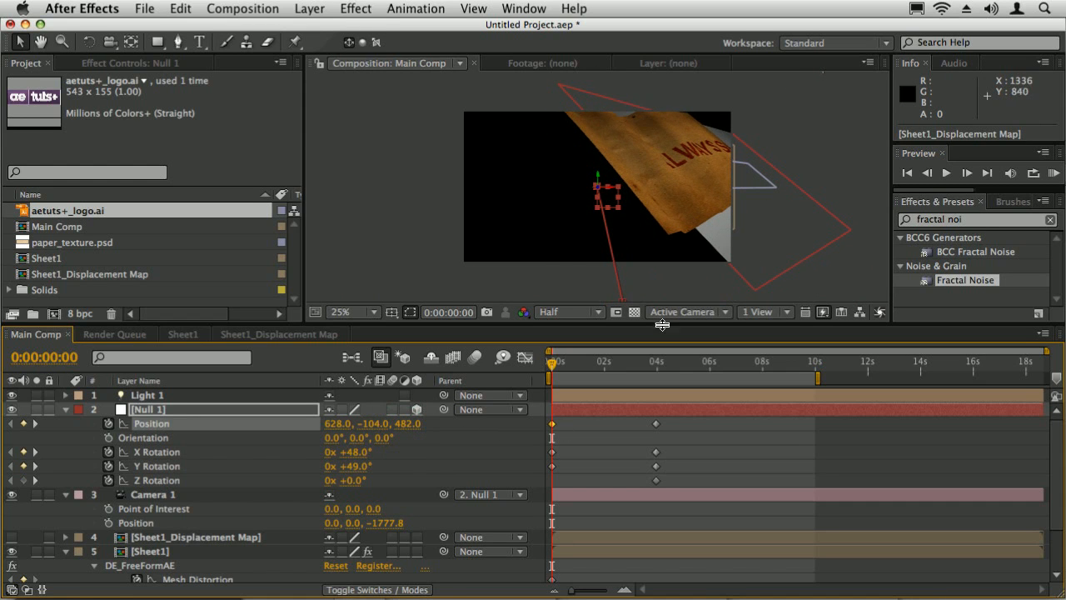
left_click_drag(427, 426, 443, 428)
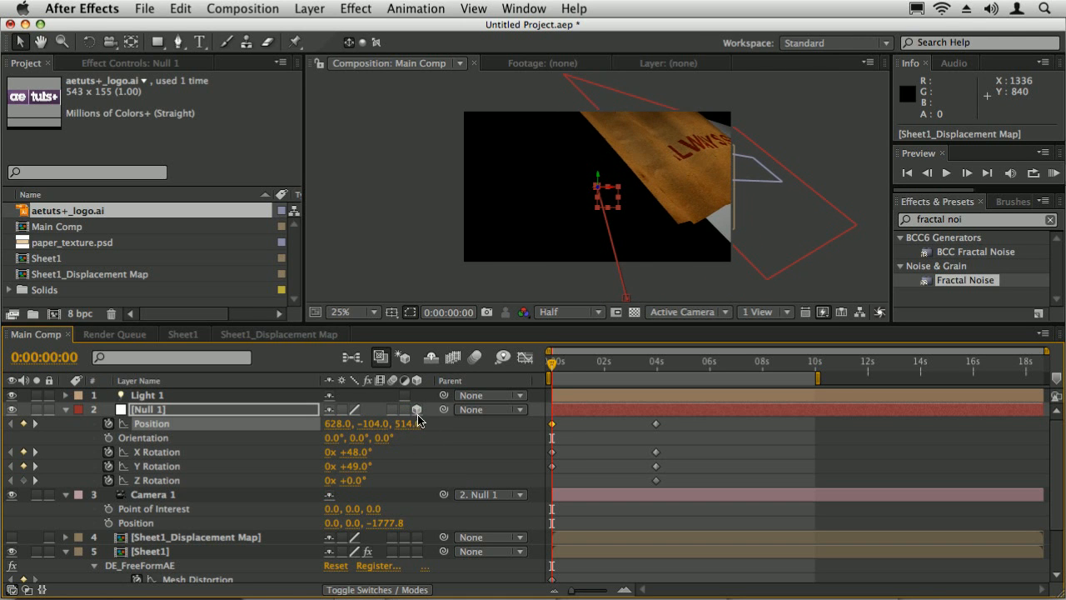
left_click_drag(402, 425, 426, 427)
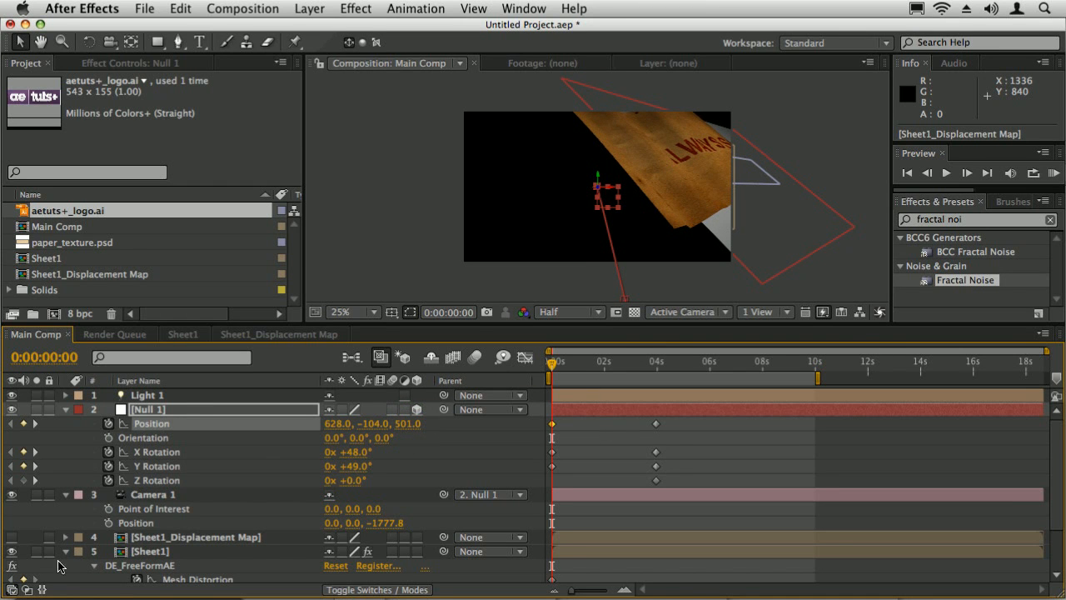
Hide the aetuts+_logo.ai and Floor layers in Main Comp.
scroll(1055, 521, "down", 3)
left_click(12, 533)
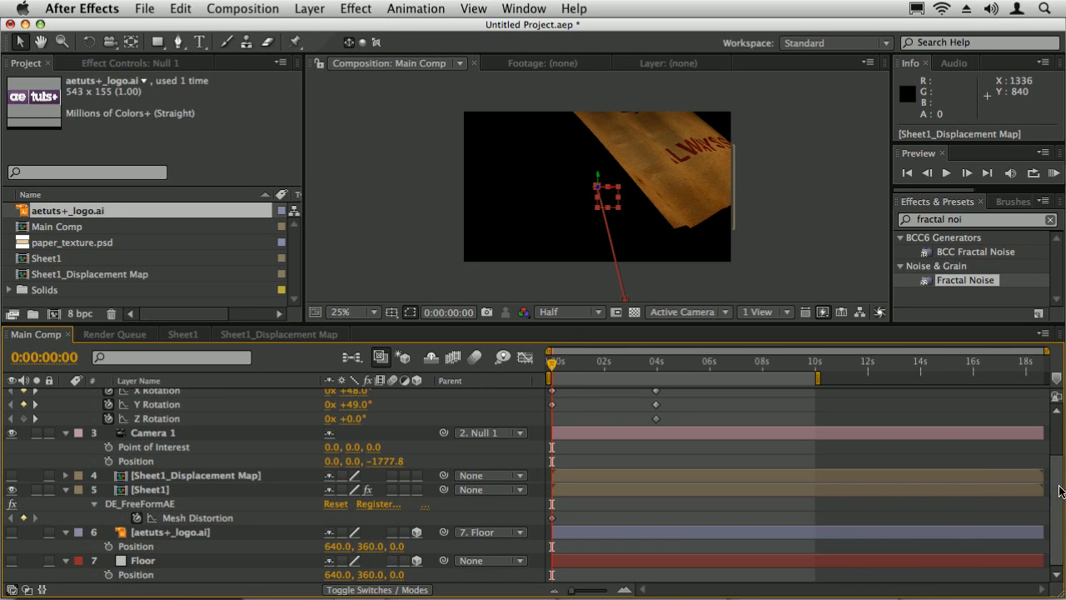
left_click_drag(1055, 481, 1056, 411)
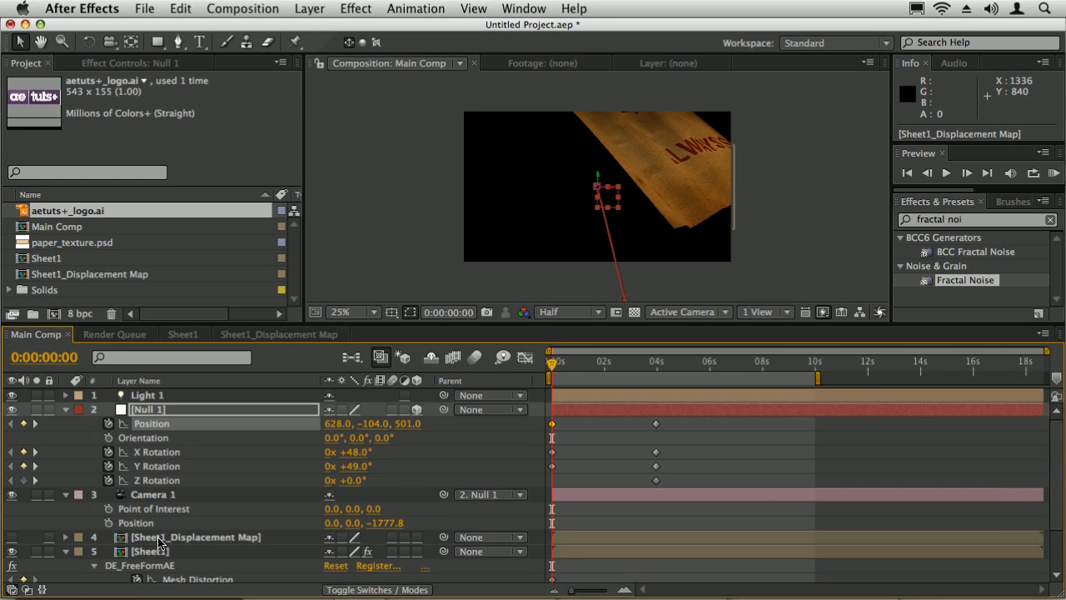
left_click_drag(1054, 499, 1054, 541)
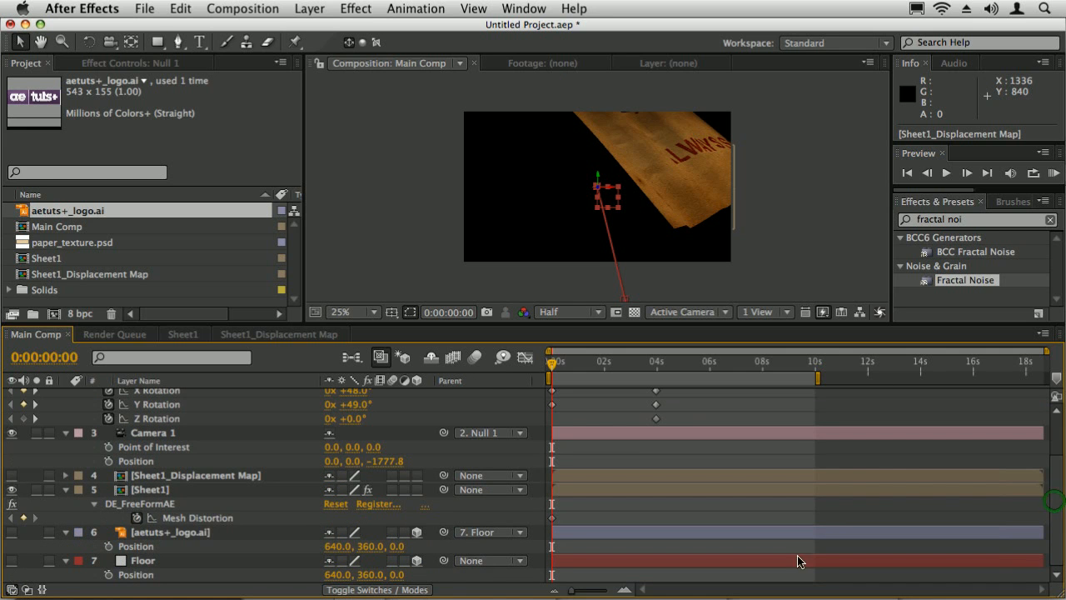
At 0:00:01:23, keyframe Sheet1's Mesh Distortion by moving the lower, middle and upper points of the DE_FreeFormAE mesh's centre column.
left_click(184, 520)
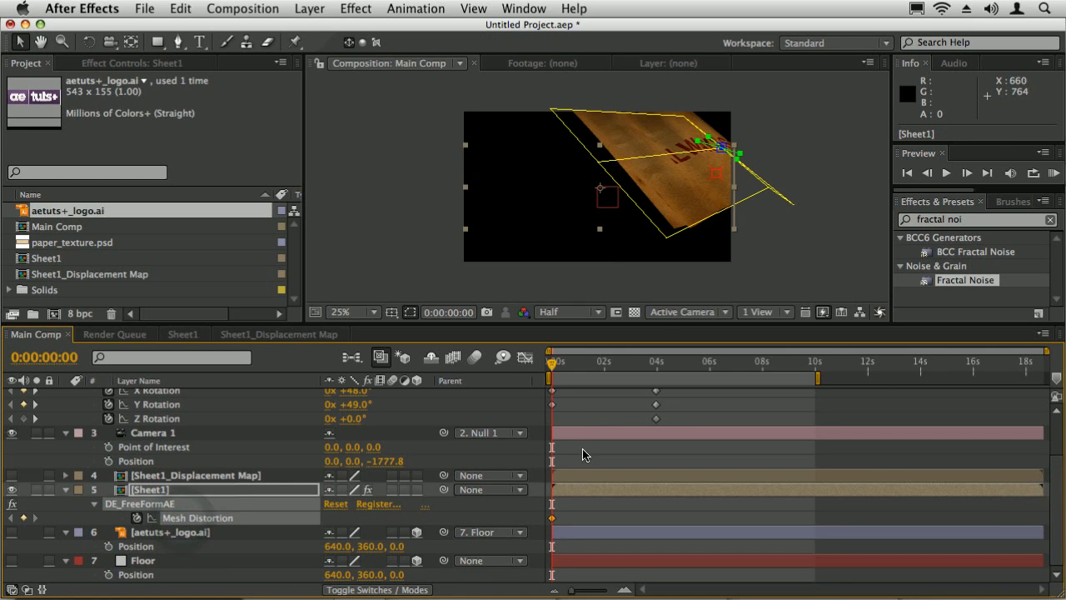
left_click(605, 366)
left_click_drag(704, 215, 693, 191)
left_click_drag(688, 152, 681, 164)
left_click_drag(676, 102, 666, 112)
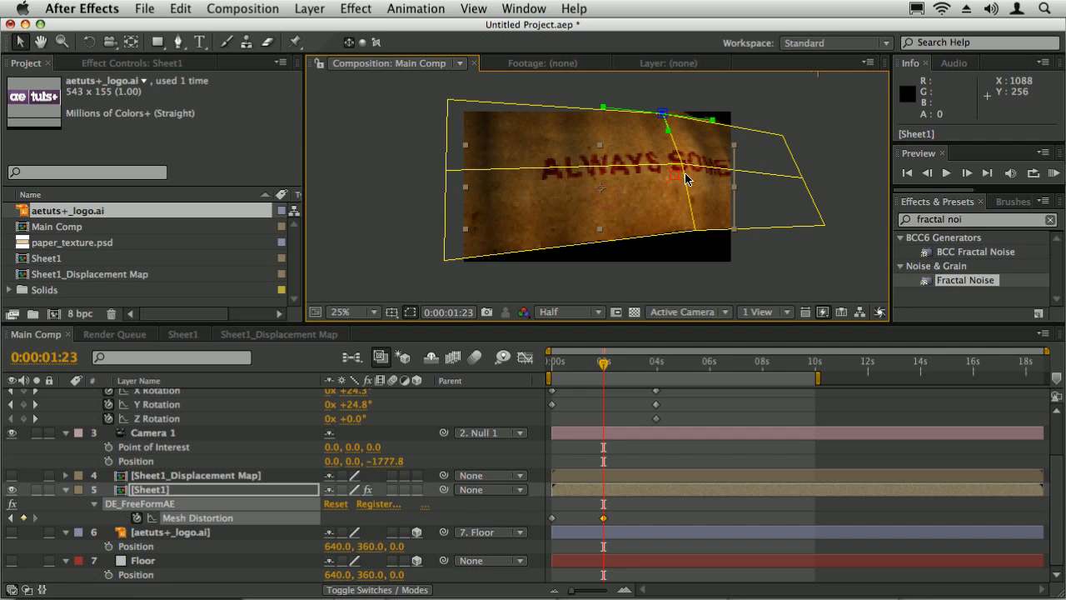
left_click_drag(680, 165, 677, 168)
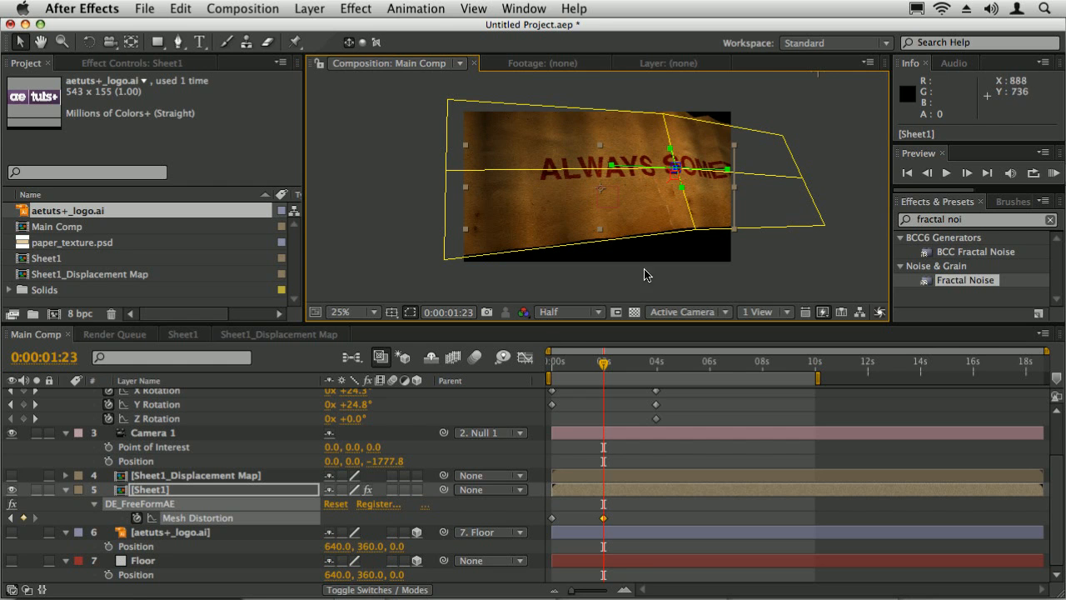
left_click(602, 518)
At 0:00:00:00, reshape Sheet1's DE_FreeFormAE mesh by bunching its points beyond the frame's upper-right corner until the sheet is out of view.
left_click_drag(600, 365, 524, 363)
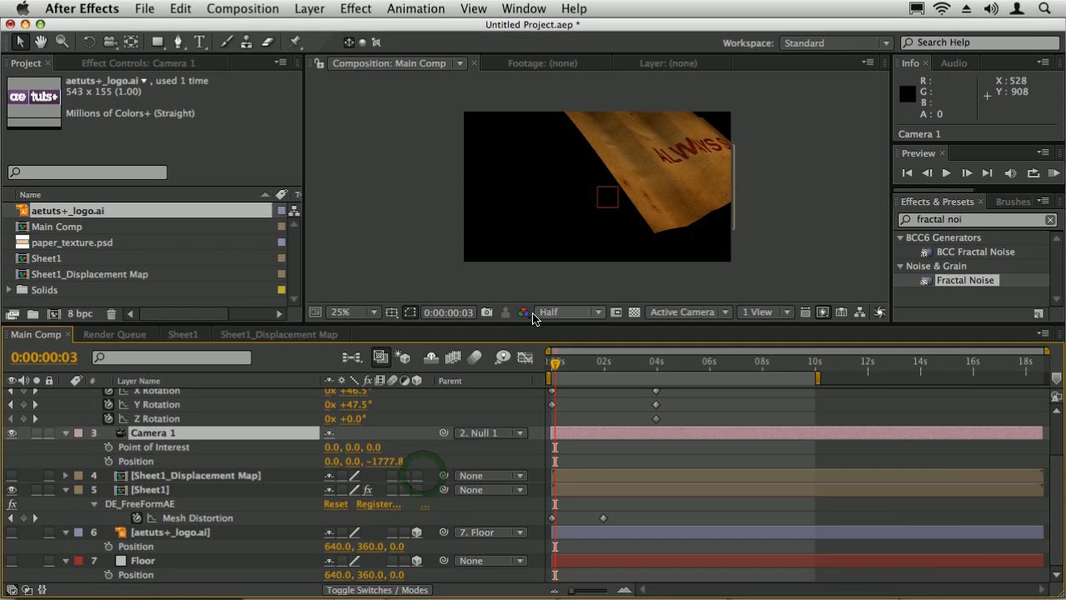
left_click_drag(551, 366, 527, 364)
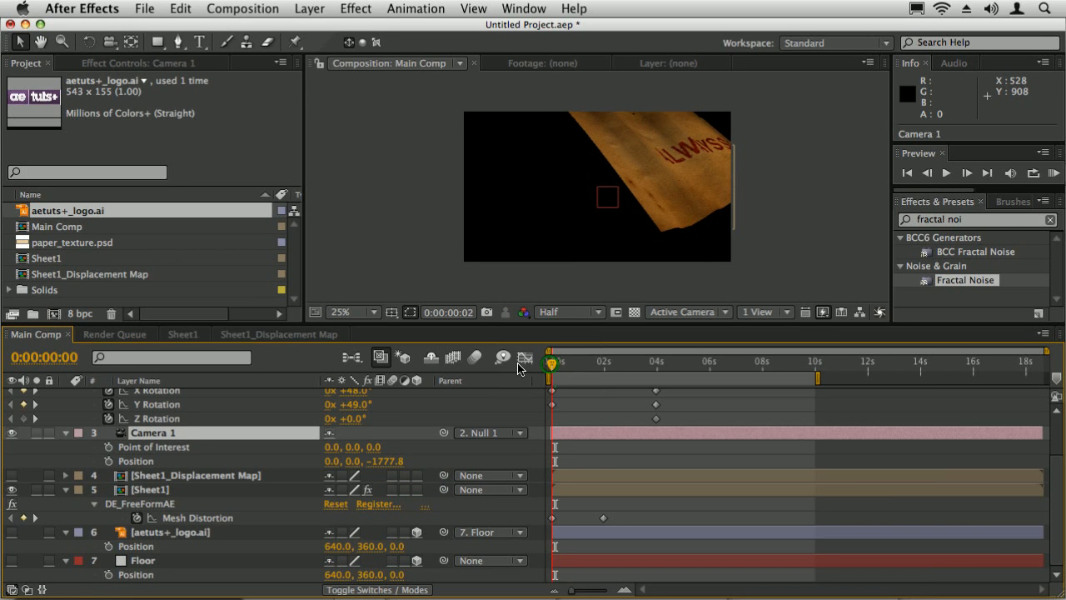
left_click(159, 505)
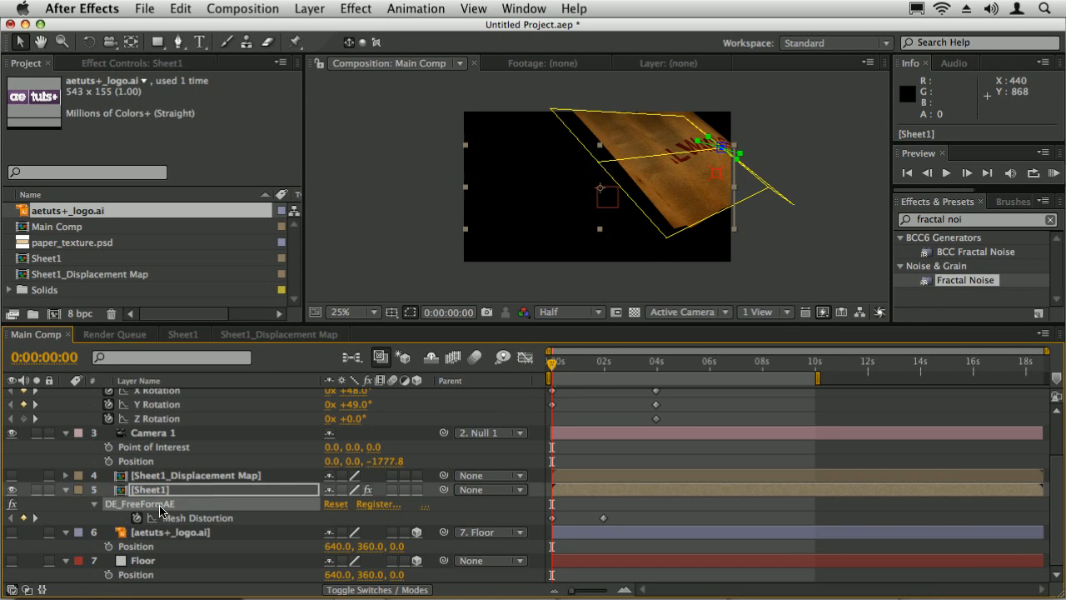
left_click_drag(667, 237, 691, 223)
mouse_move(764, 195)
left_mouse_down()
mouse_move(751, 221)
mouse_move(754, 212)
left_mouse_up()
left_click_drag(703, 172, 724, 169)
left_click_drag(553, 109, 654, 78)
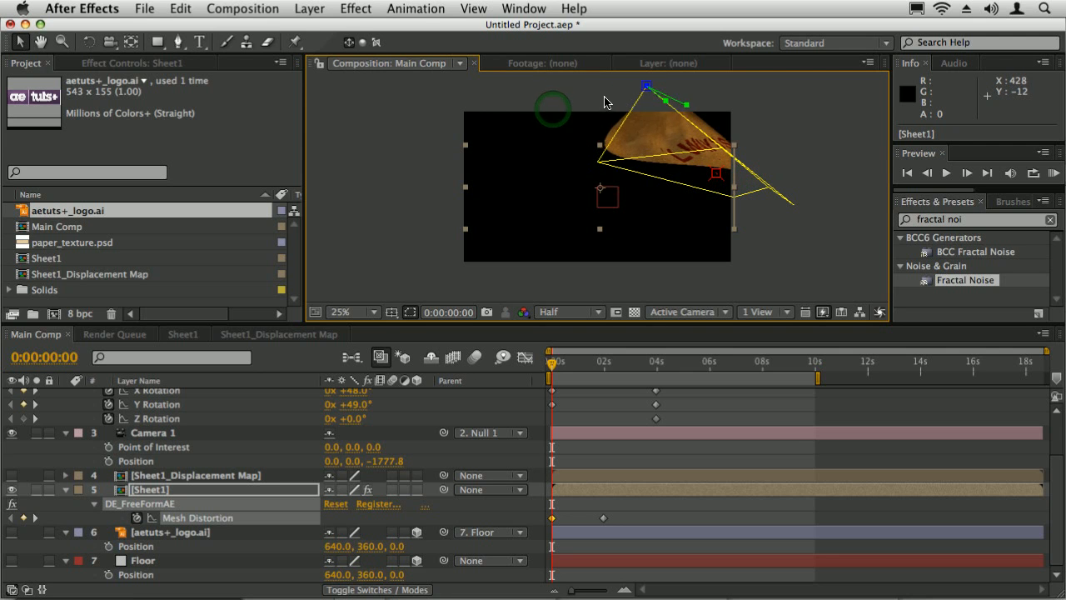
left_click_drag(598, 161, 621, 158)
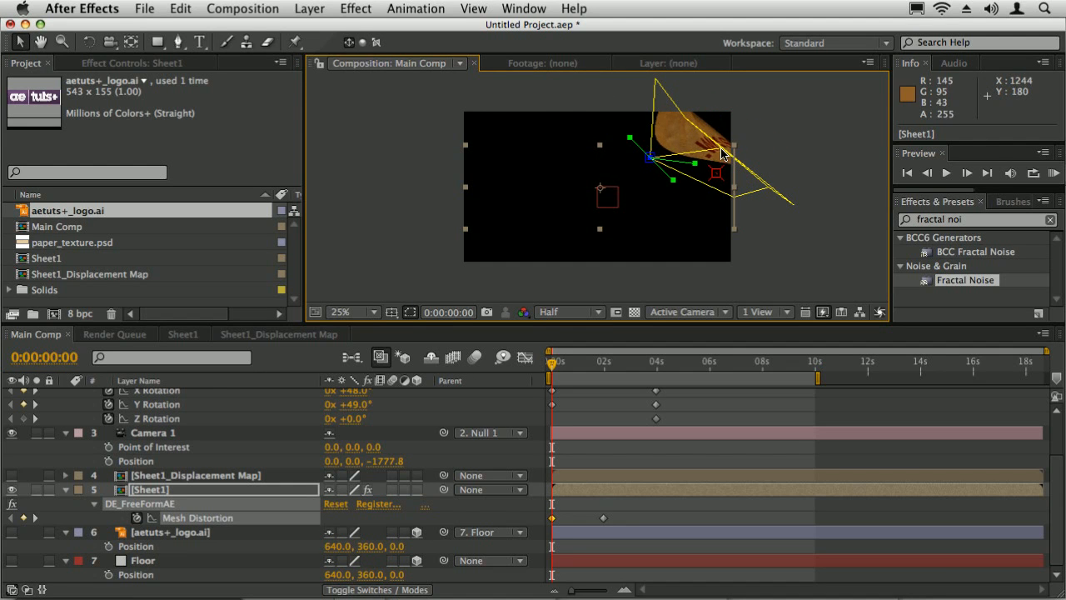
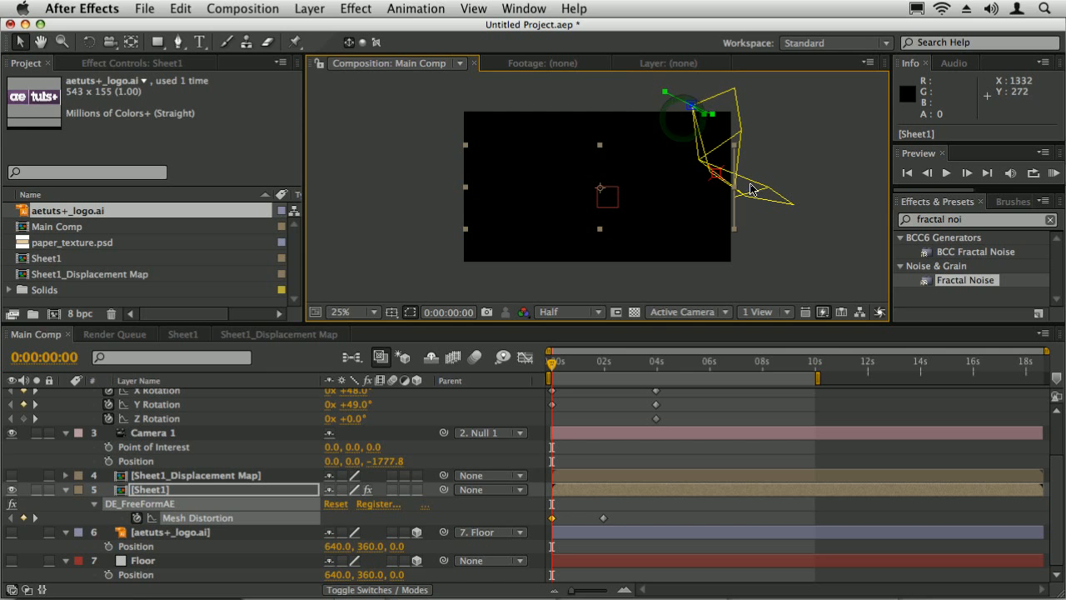
At 0:00:03:23, scale down the ALWAYS SOMETHING text in the Sheet1 comp, shift it right, and check it in Main Comp.
left_click_drag(551, 367, 656, 363)
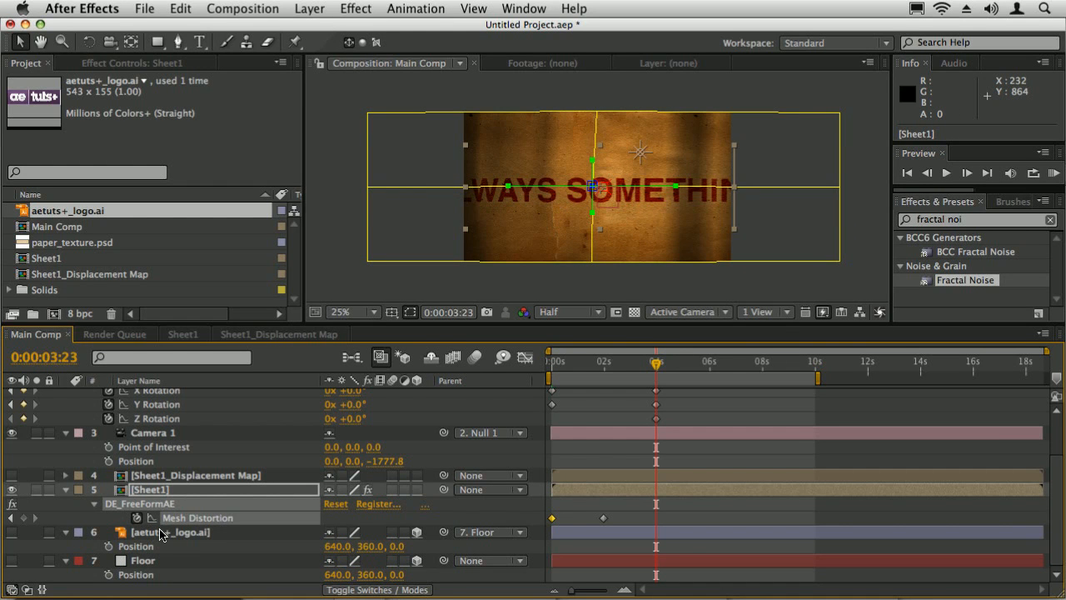
double_click(153, 494)
left_click(163, 395)
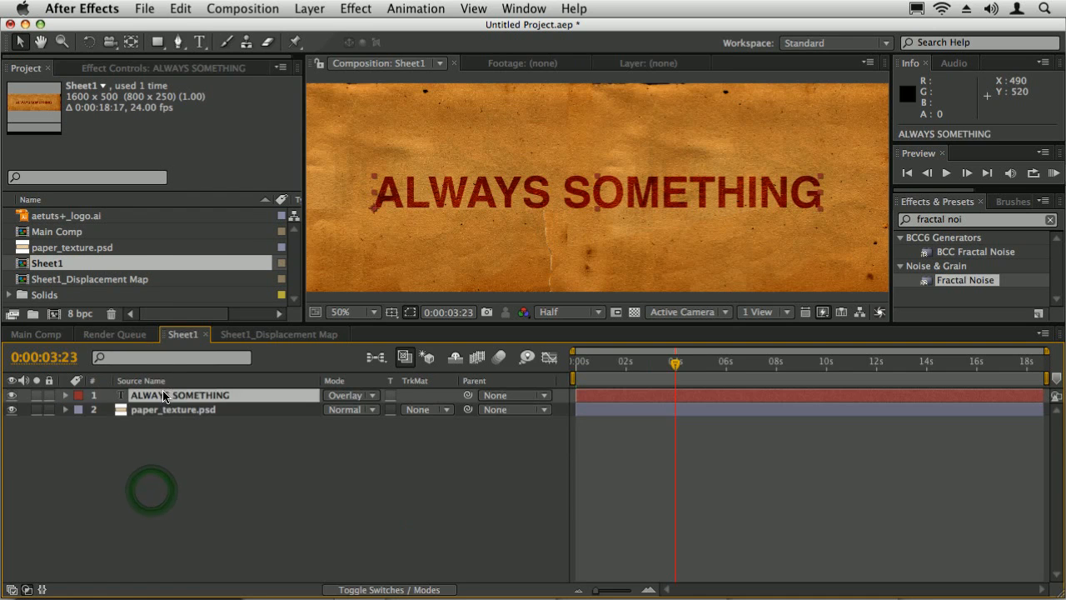
left_click_drag(820, 177, 736, 180)
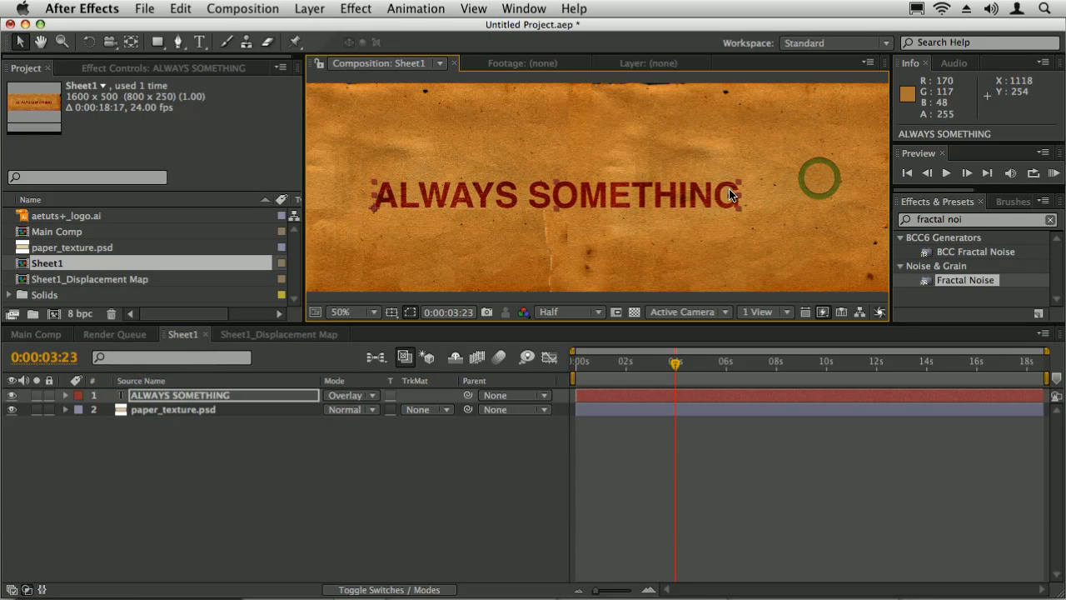
left_click_drag(600, 196, 638, 192)
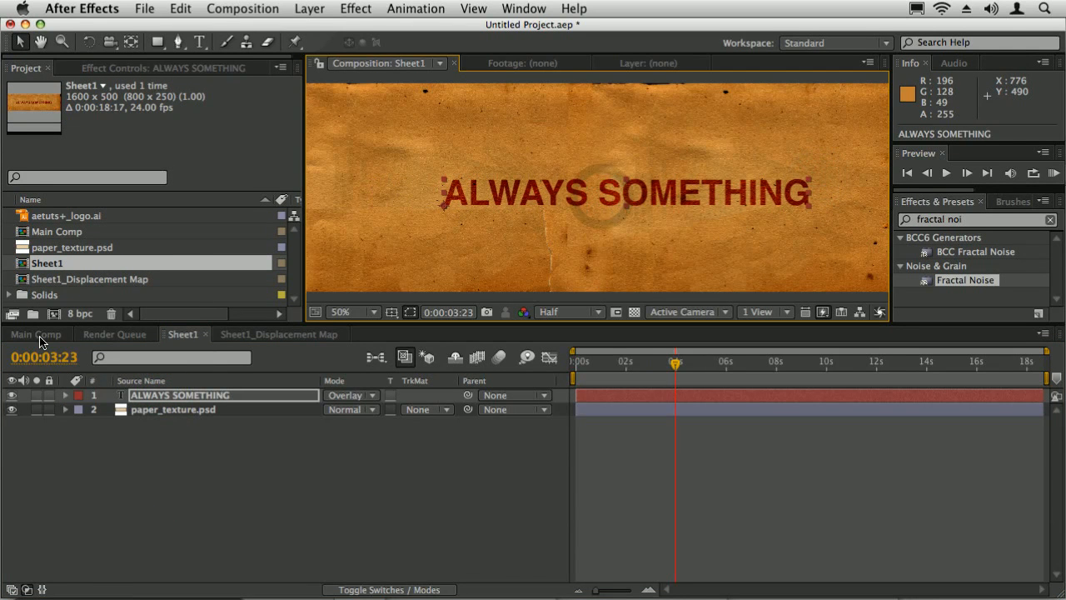
left_click(38, 335)
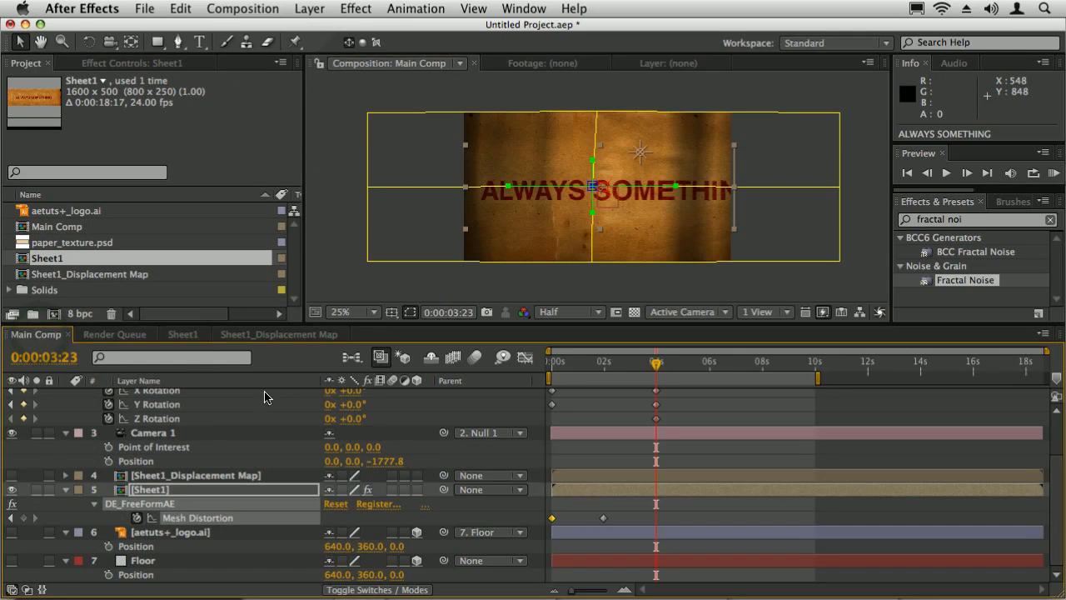
Scale the ALWAYS SOMETHING text in Sheet1 down further, centre it using the title/action safe guides, and return to Main Comp.
double_click(155, 492)
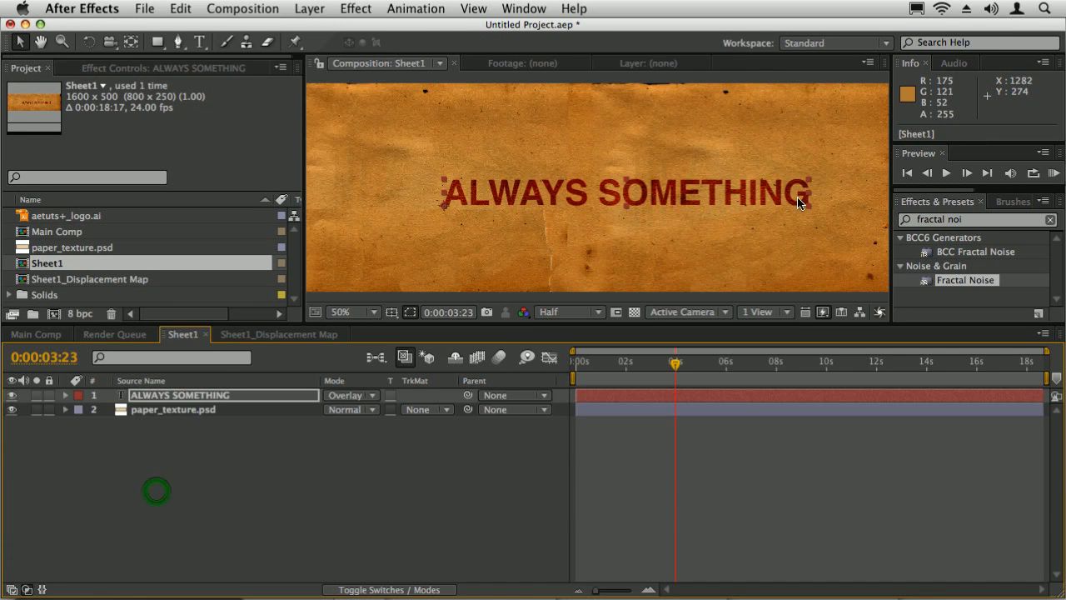
double_click(806, 186)
left_click(143, 460)
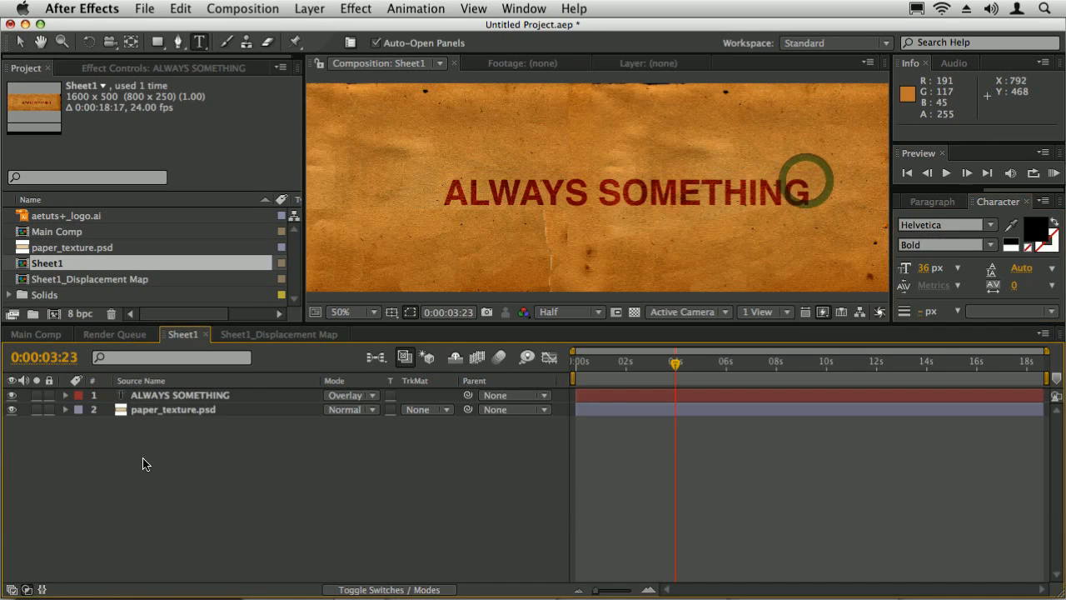
key("v")
left_click(804, 187)
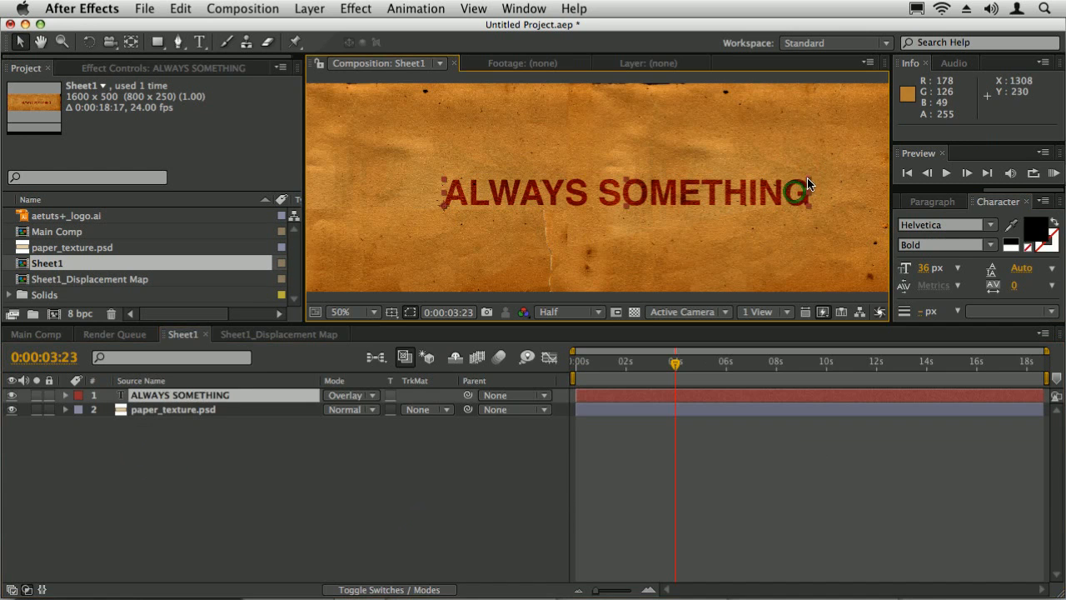
left_click_drag(795, 187, 692, 208)
key("apostrophe")
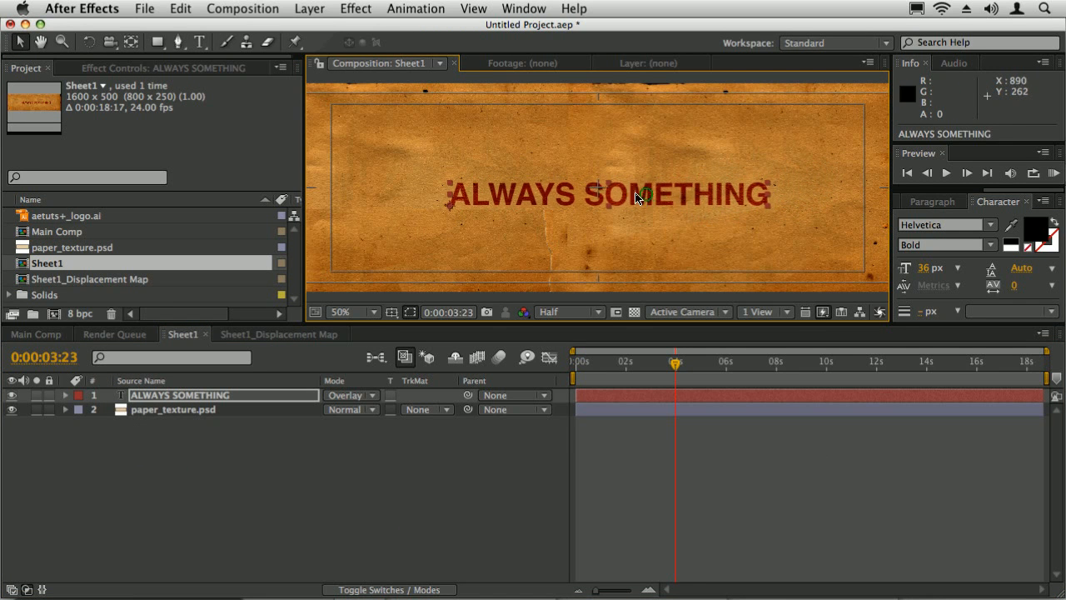
left_click(35, 334)
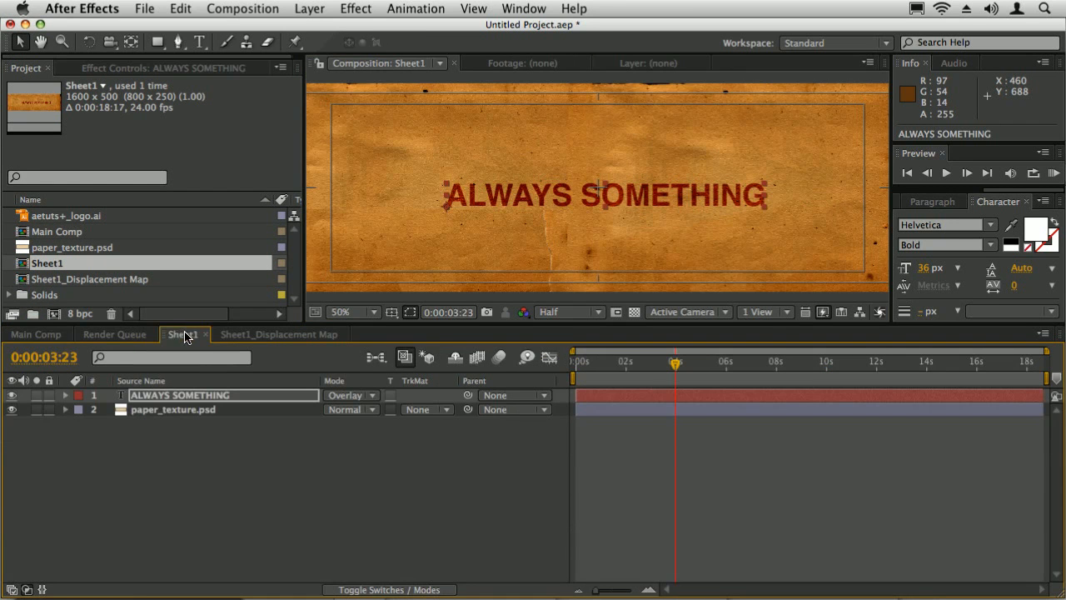
left_click(183, 334)
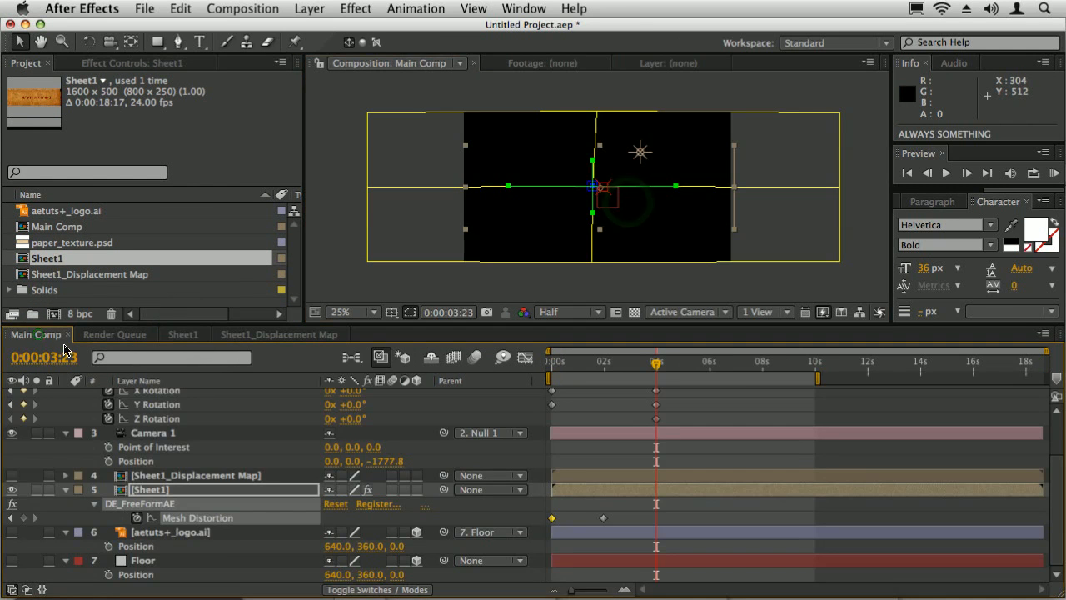
left_click(36, 334)
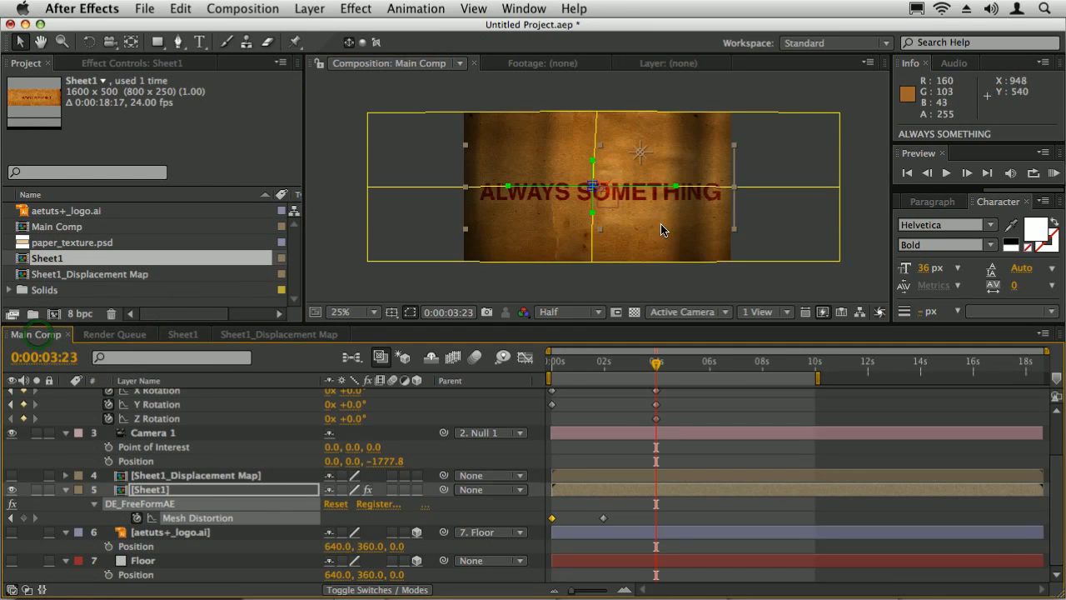
Add a Mesh Distortion keyframe to Sheet1 at 0:00:03:23 and shift it to 0:00:03:15.
left_click(558, 360)
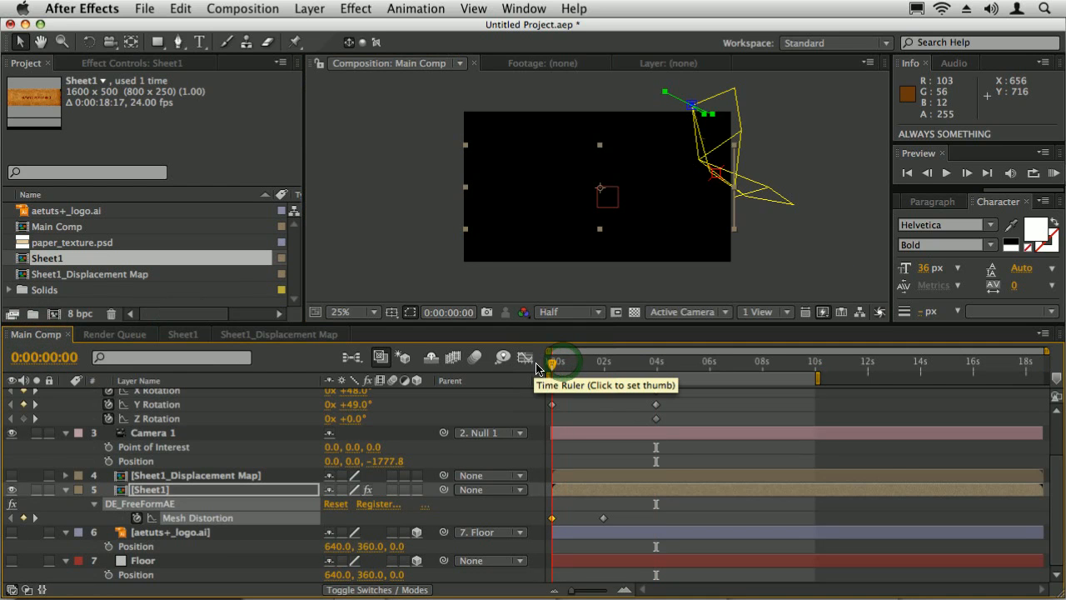
left_click_drag(539, 367, 651, 367)
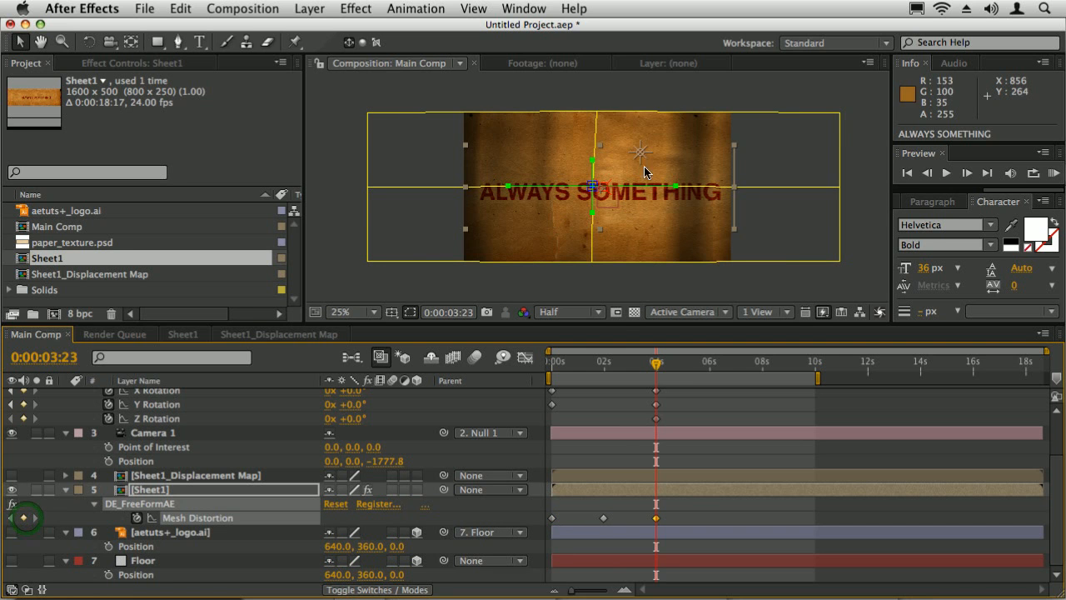
left_click(618, 312)
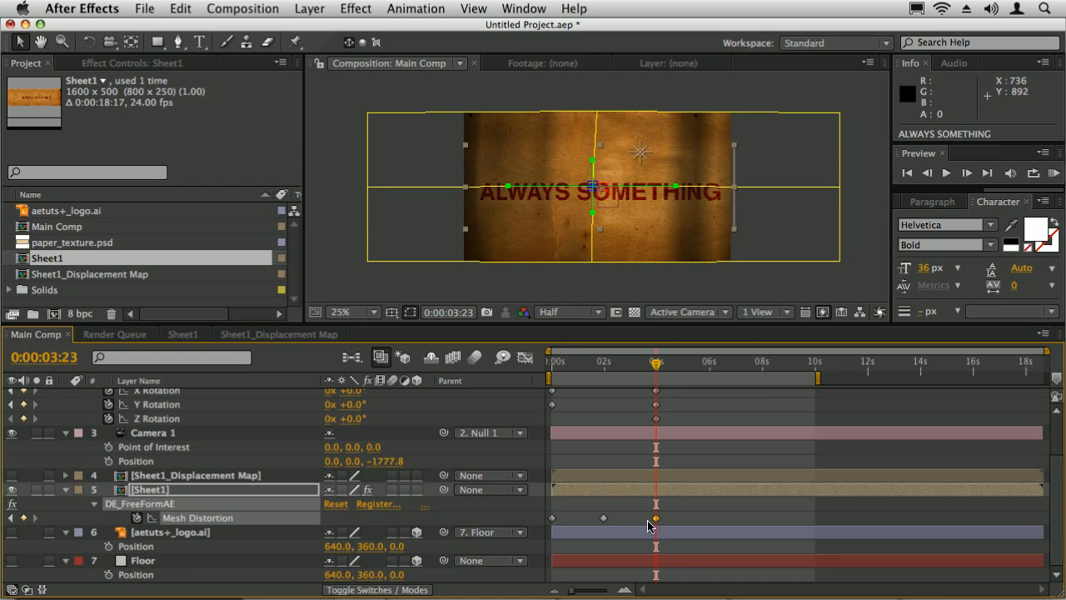
left_click_drag(656, 518, 647, 518)
At 0:00:04:14, keyframe Null 1 with X Rotation 74° and Position 628, -268, 67 for a low view along the sheet.
left_click_drag(658, 366, 672, 367)
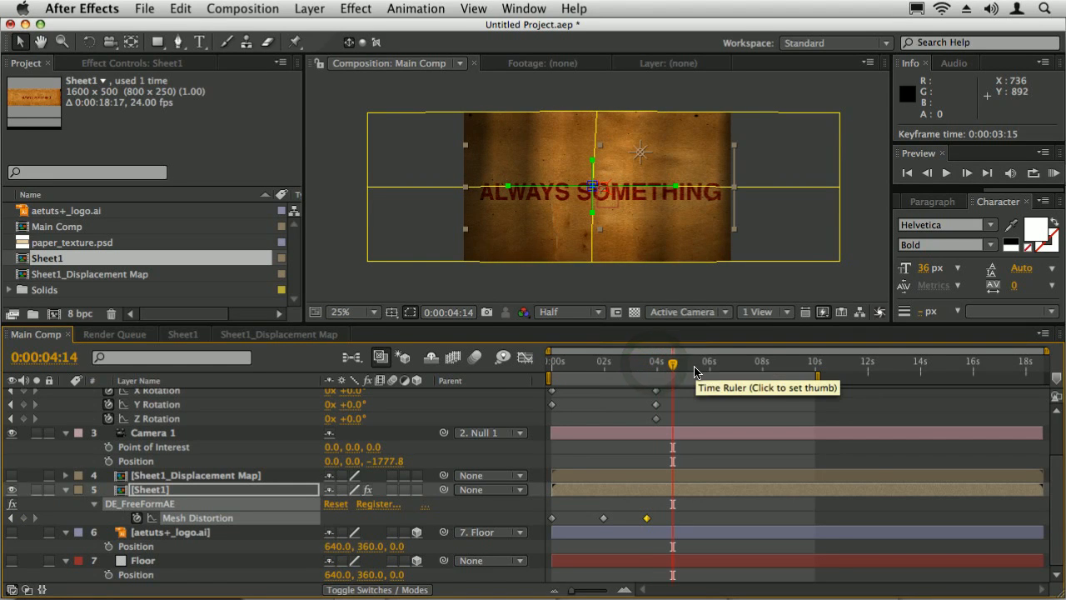
left_click_drag(1051, 466, 1051, 429)
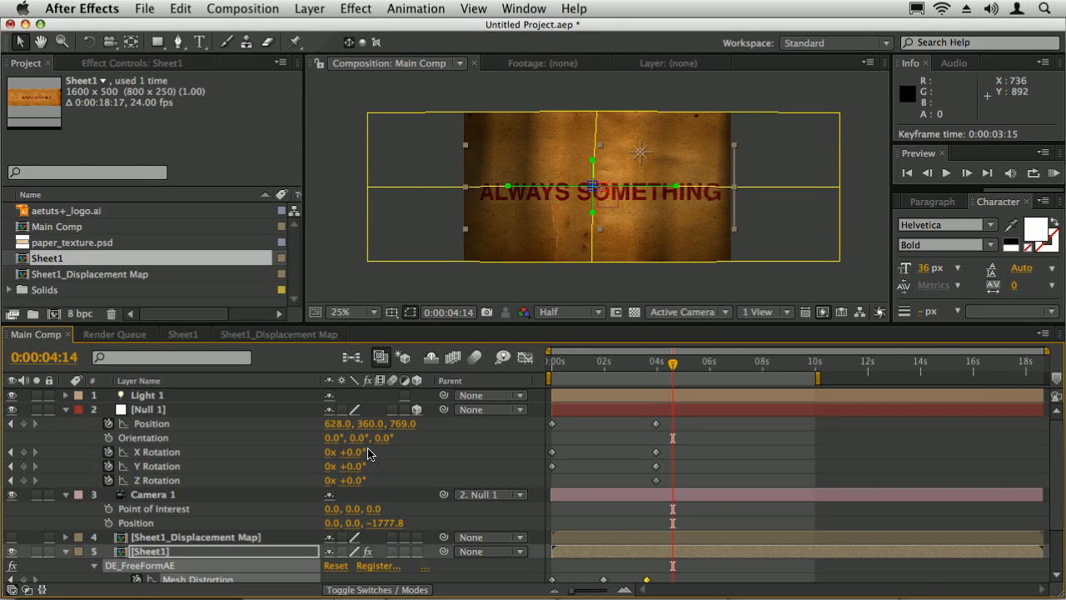
left_click_drag(356, 457, 377, 434)
mouse_move(298, 423)
left_mouse_down()
mouse_move(358, 463)
mouse_move(319, 425)
left_mouse_up()
left_click_drag(141, 446, 299, 409)
left_click_drag(374, 427, 526, 419)
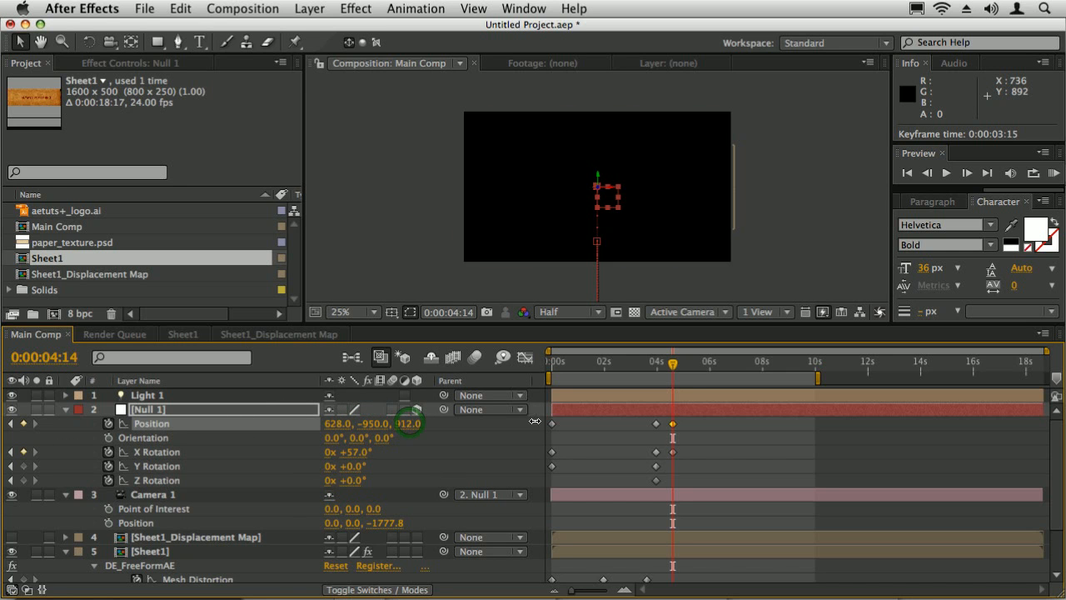
left_click_drag(443, 424, 817, 406)
left_click_drag(388, 423, 208, 432)
mouse_move(374, 424)
left_mouse_down()
mouse_move(408, 428)
mouse_move(386, 433)
left_mouse_up()
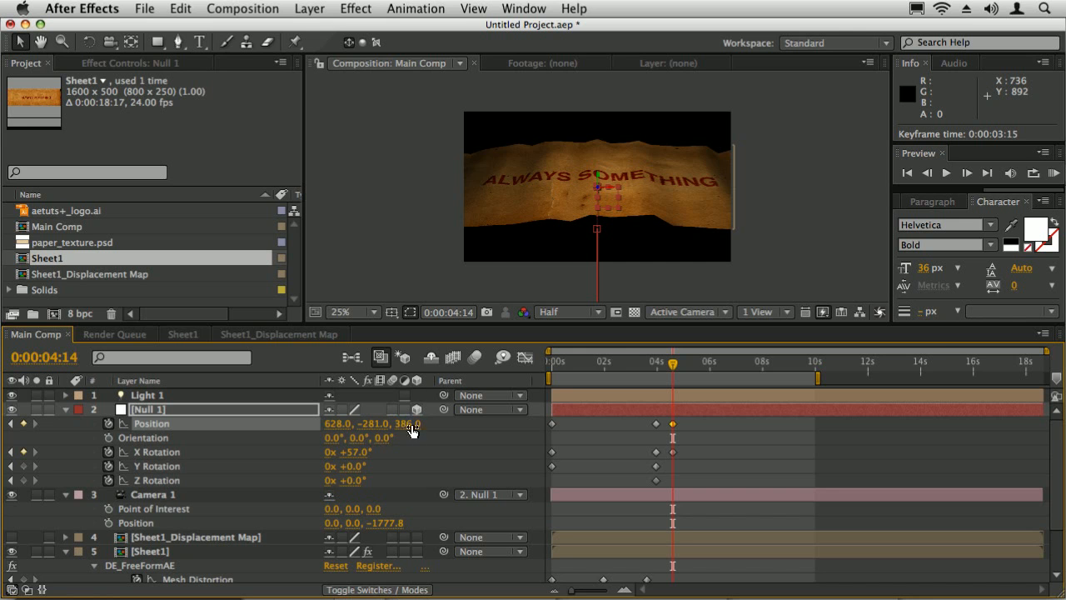
left_click_drag(414, 424, 155, 423)
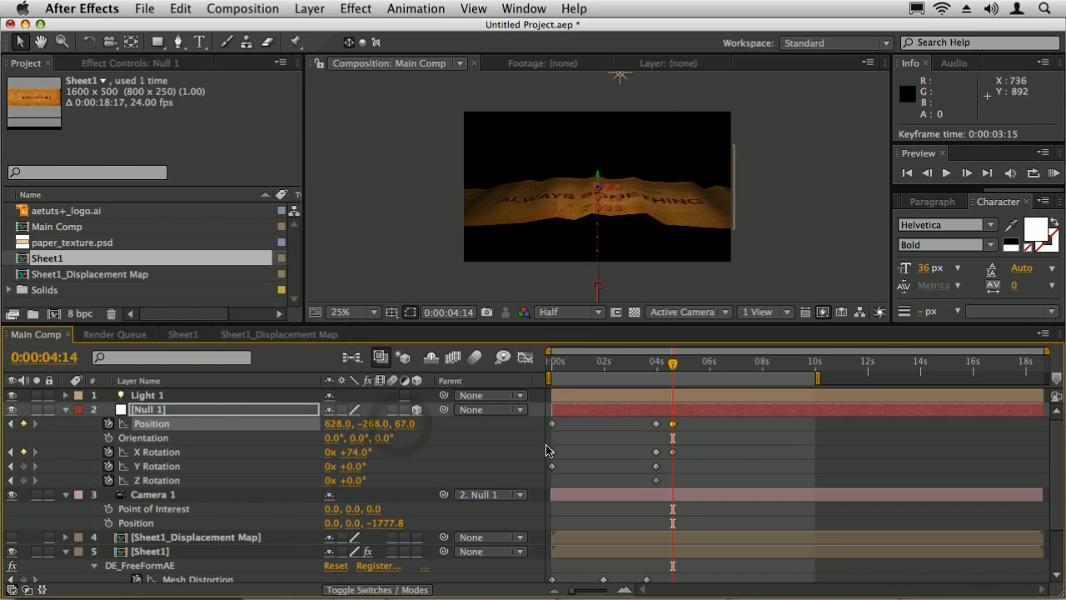
Pull the back centre mesh point of Sheet1 upward and turn the FreeForm effect's Tangent Alignment off.
left_click(145, 566)
left_click_drag(607, 138, 627, 172)
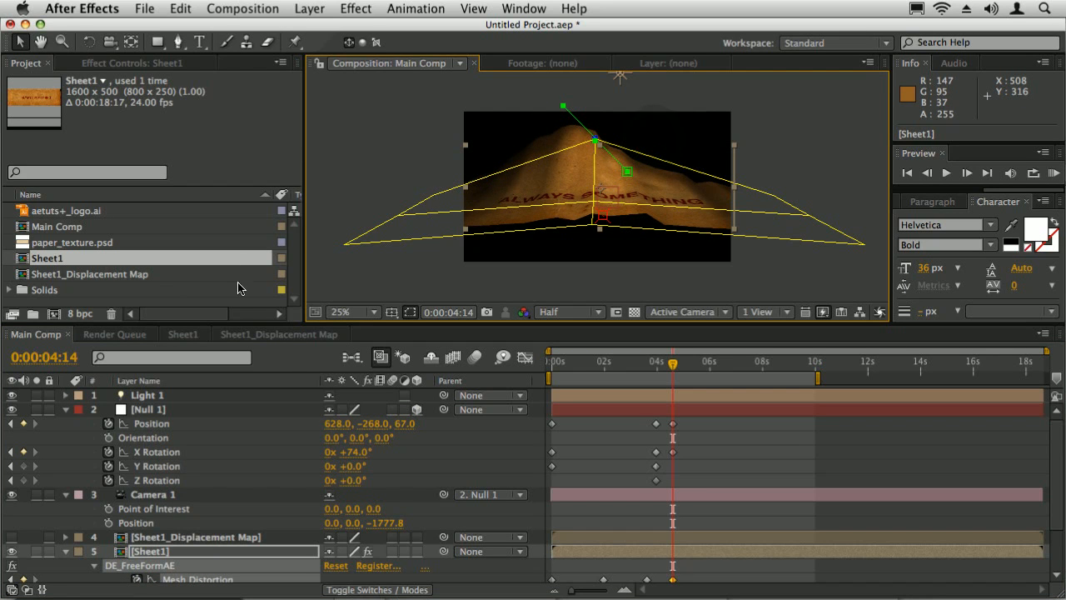
double_click(145, 566)
left_click(164, 271)
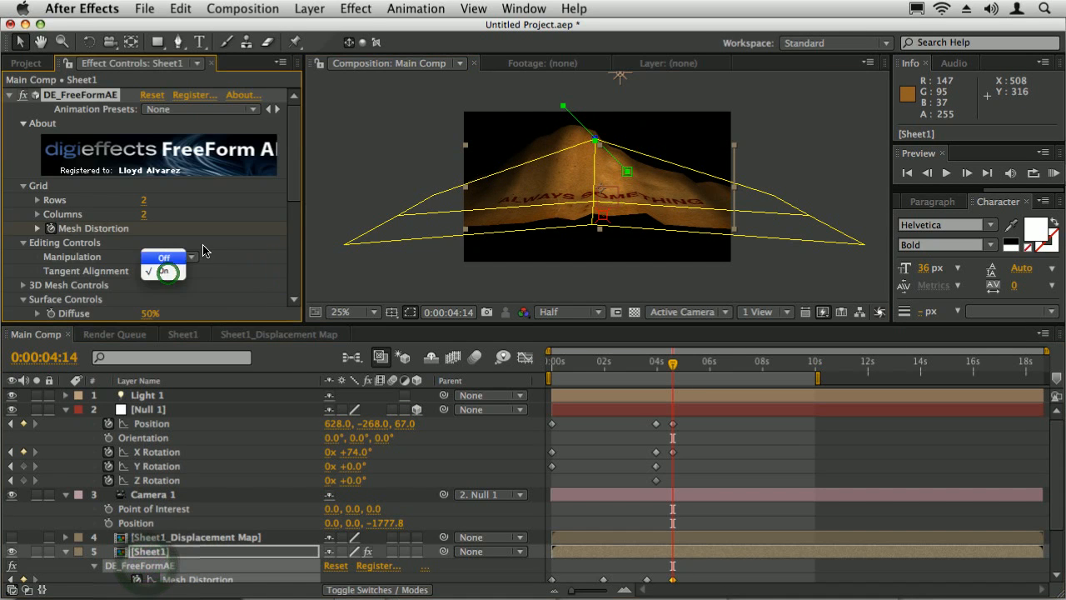
left_click(162, 256)
Gather the sheet's centre mesh points into a raised peak and bend their tangents downward on both sides.
left_click_drag(563, 107, 597, 164)
left_click_drag(529, 129, 568, 188)
left_click_drag(666, 135, 605, 182)
key("ctrl+z")
key("ctrl+z")
key("ctrl+z")
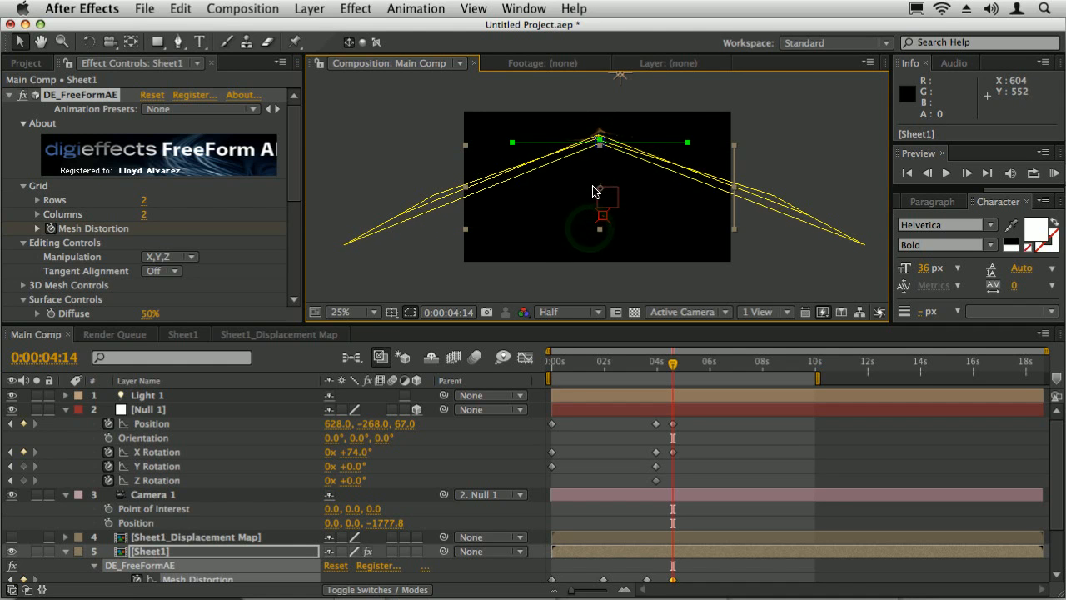
left_click_drag(515, 150, 566, 218)
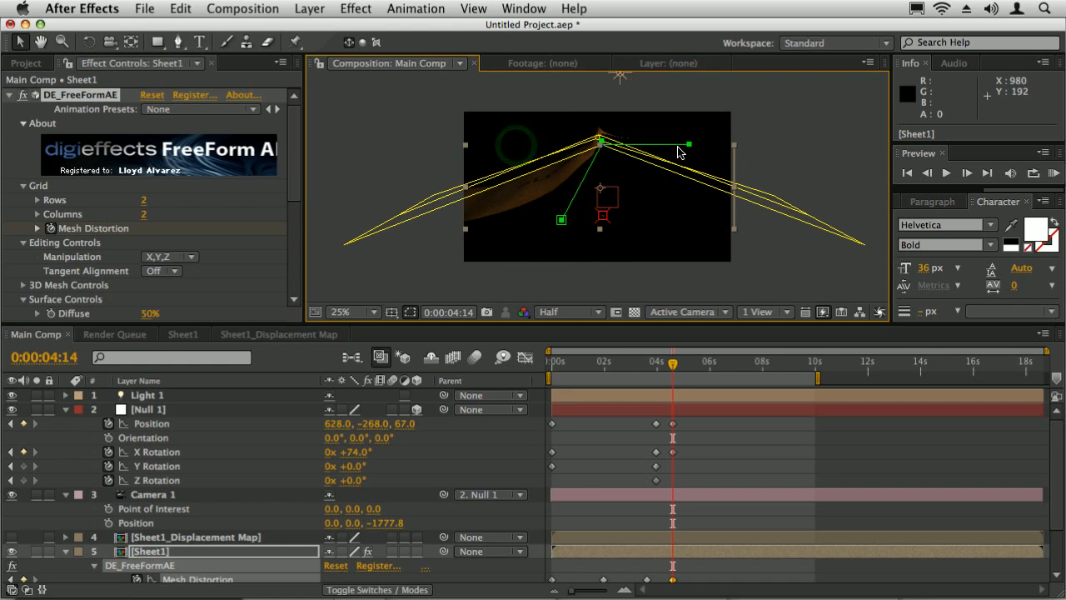
mouse_move(685, 148)
left_mouse_down()
mouse_move(635, 194)
mouse_move(639, 185)
left_mouse_up()
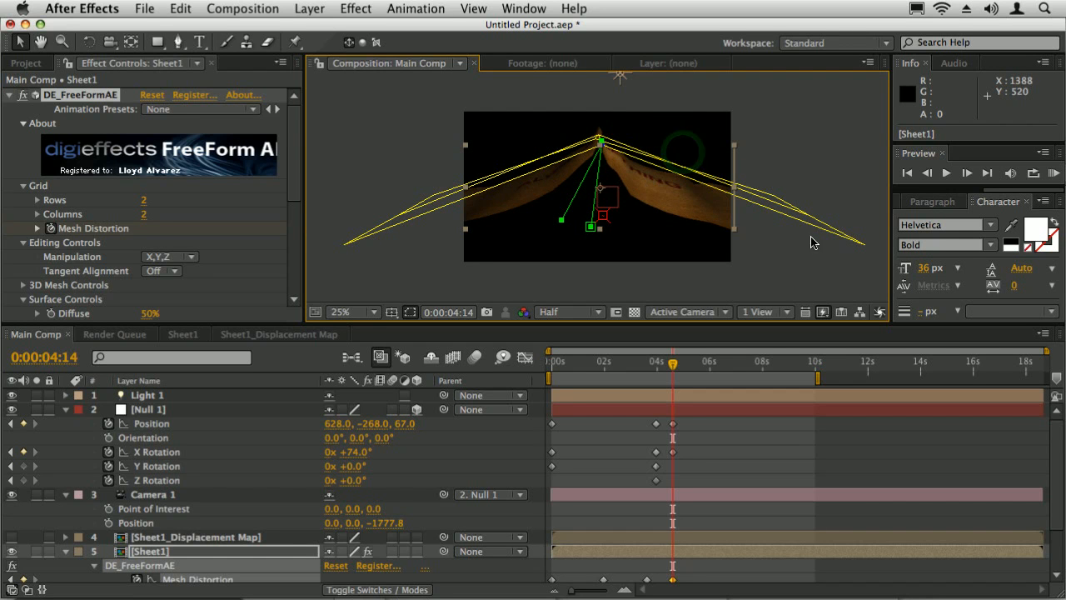
Move the mesh points on the sheet's right edge inward and adjust their tangents to shape the right wing.
left_click(861, 245)
left_click_drag(863, 250, 703, 211)
left_click_drag(774, 196, 703, 198)
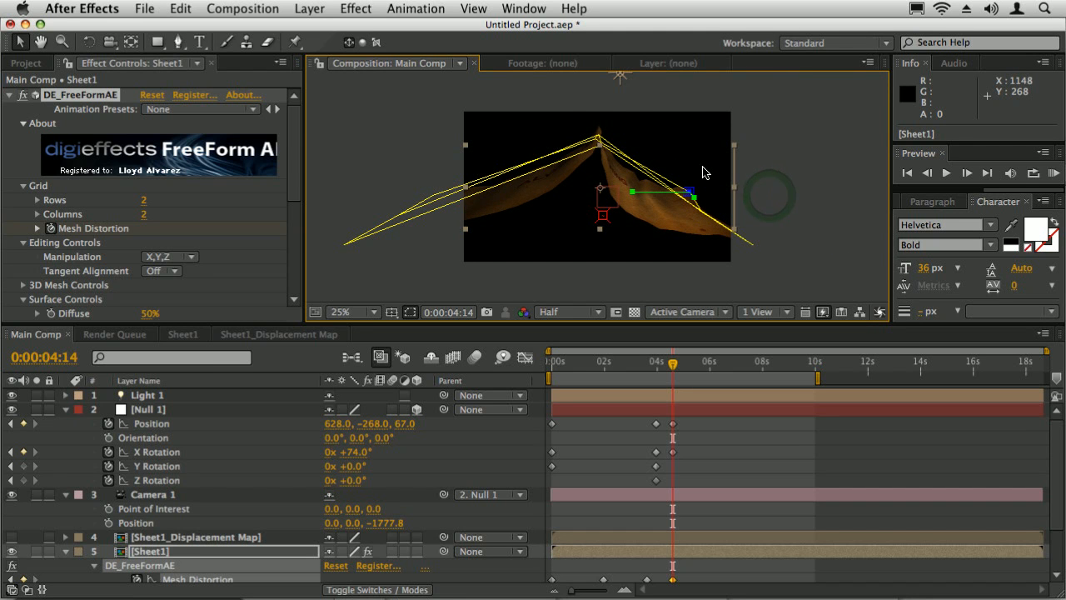
left_click(598, 141)
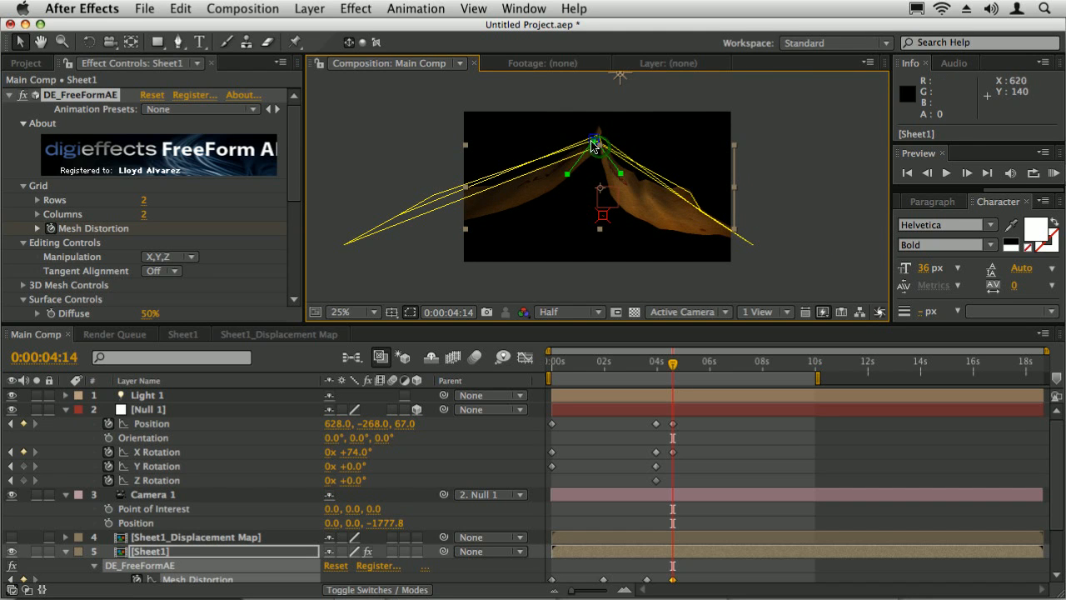
left_click_drag(595, 144, 644, 167)
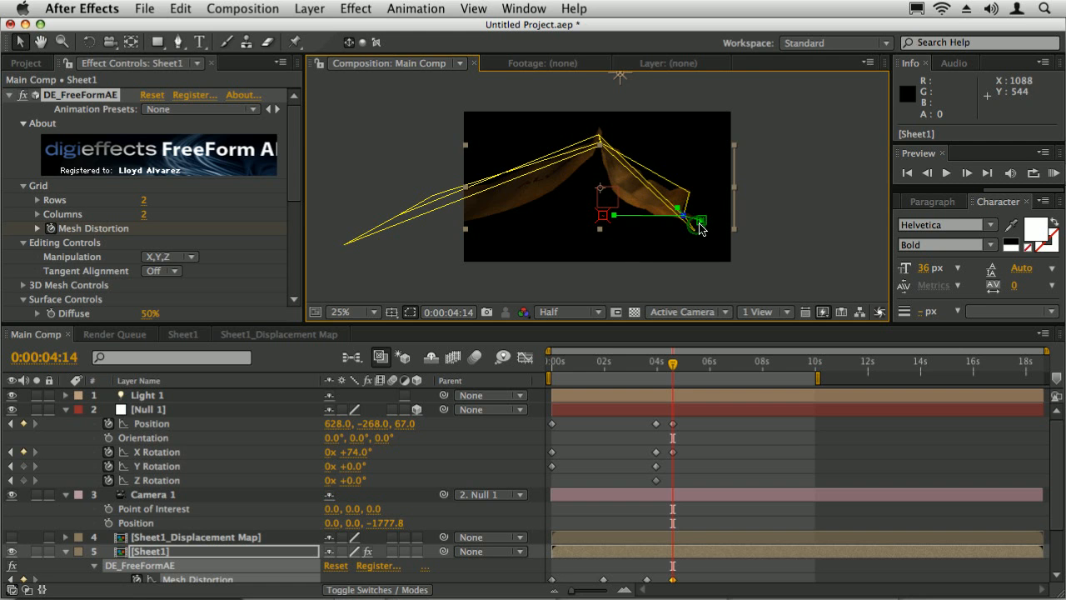
Move the mesh points on the sheet's left edge inward and adjust their tangents to match the right wing.
left_click_drag(699, 228, 446, 231)
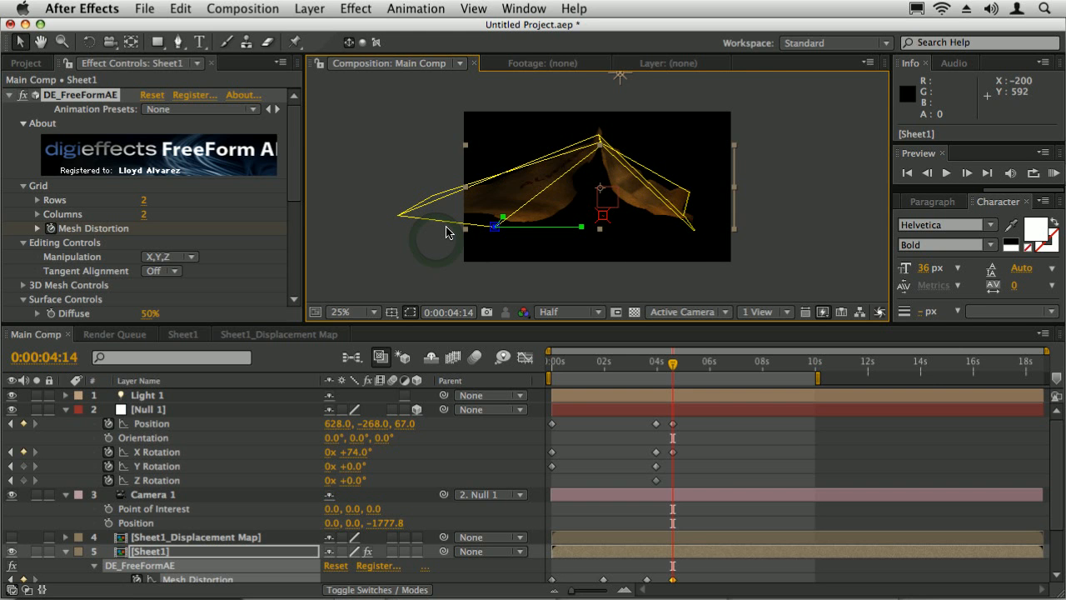
mouse_move(570, 223)
left_mouse_down()
mouse_move(545, 219)
mouse_move(552, 215)
left_mouse_up()
left_click_drag(405, 214, 547, 208)
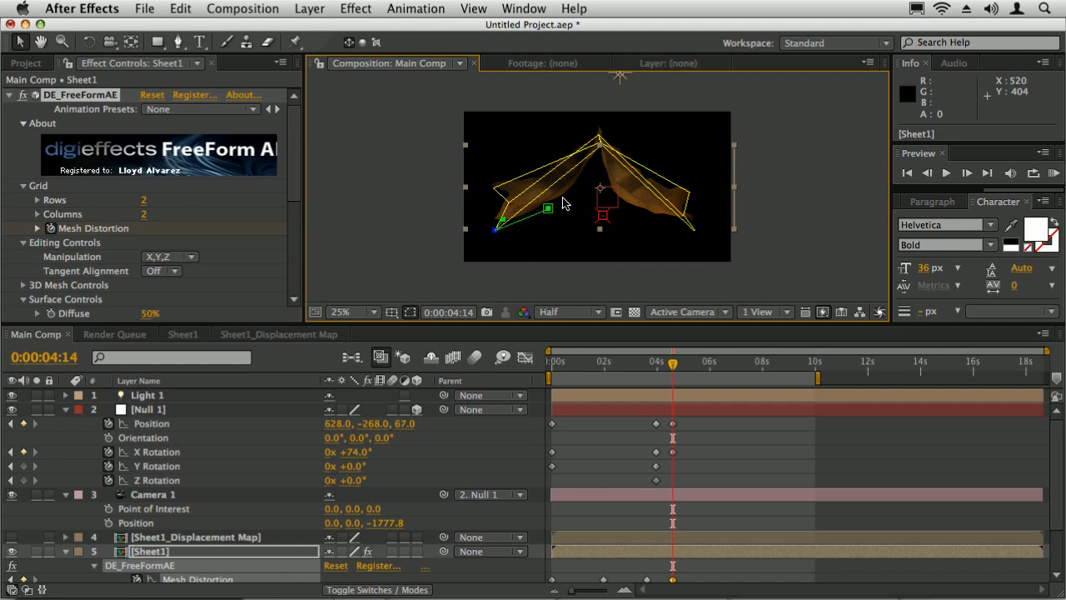
mouse_move(670, 363)
left_mouse_down()
mouse_move(637, 362)
mouse_move(672, 365)
left_mouse_up()
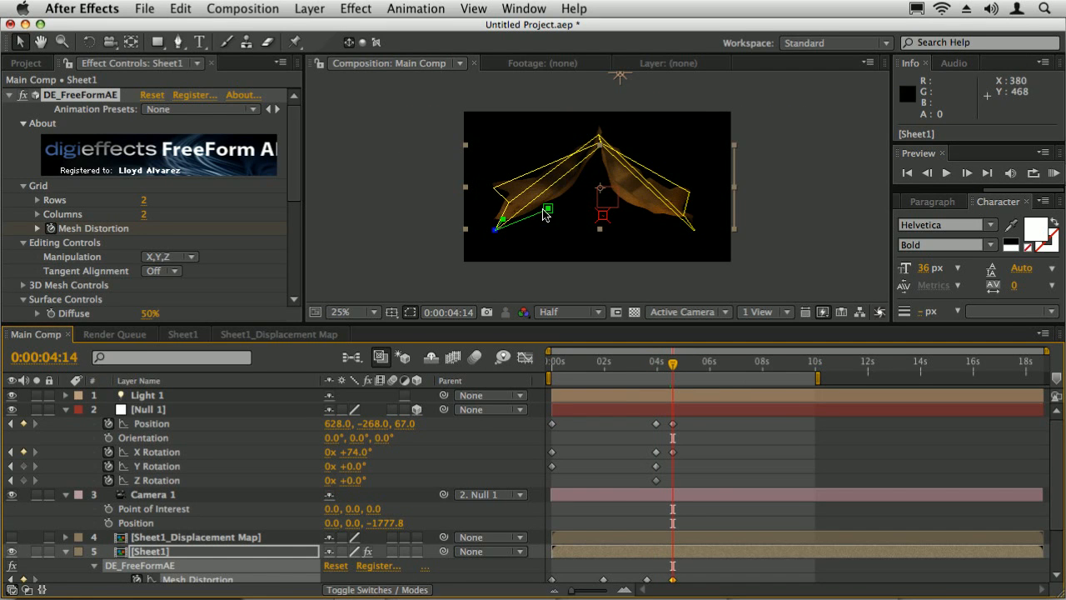
Expand the FreeForm effect's 3D Mesh Controls and try out a mesh position change, undoing it again.
left_click_drag(295, 192, 296, 246)
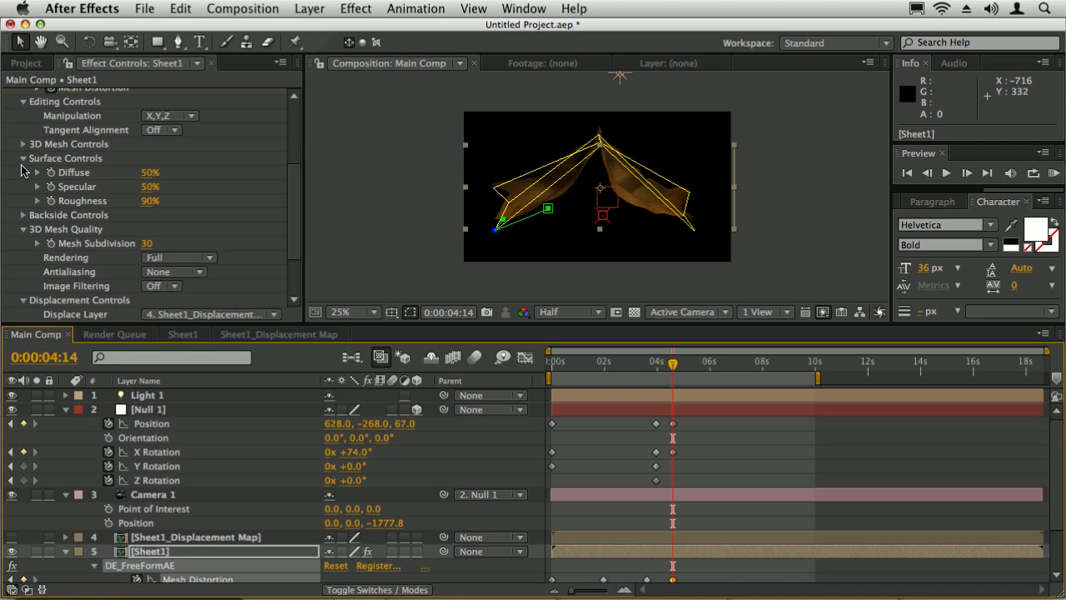
scroll(295, 181, "up", 2)
scroll(296, 180, "up", 2)
left_click(24, 217)
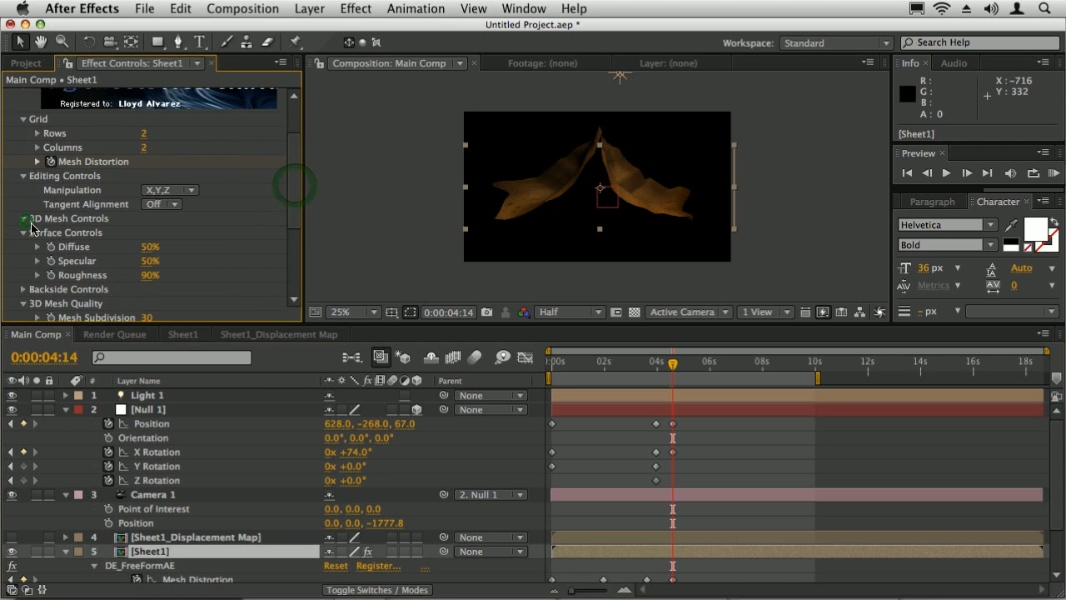
left_click_drag(295, 183, 293, 196)
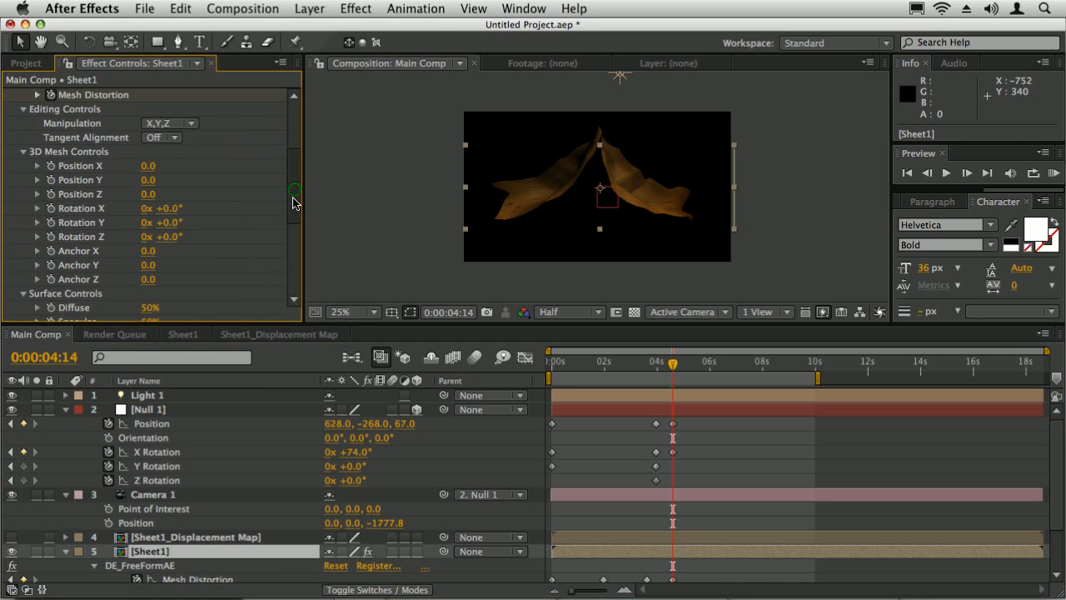
left_click_drag(152, 167, 168, 194)
key("super+z")
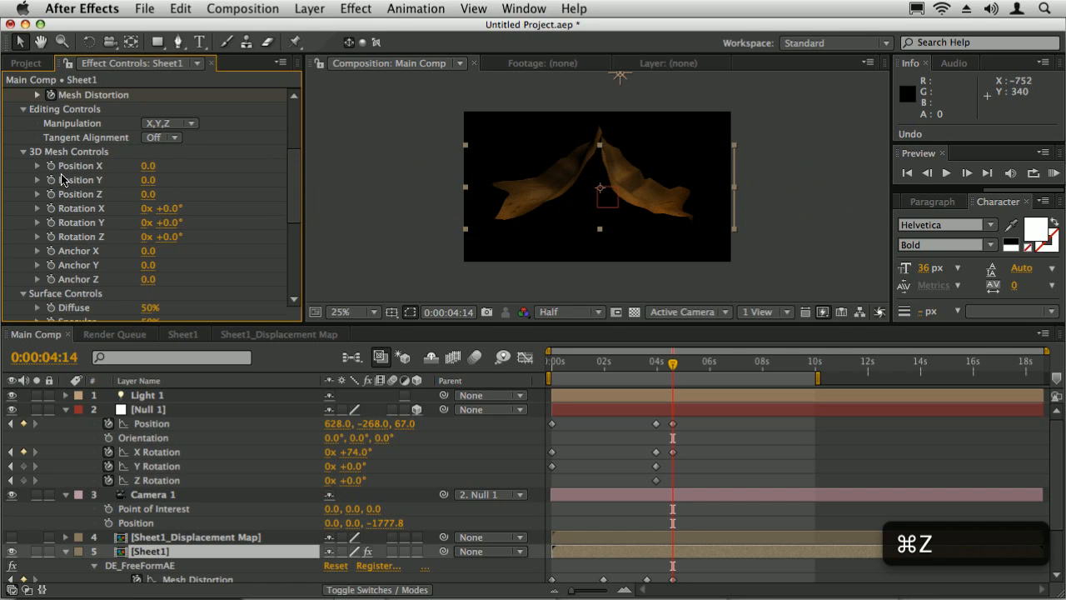
At 0:00:03:15, enable keyframing for Position X, Y, Z and Rotation X, Y, Z in Sheet1's 3D Mesh Controls.
left_click(180, 551)
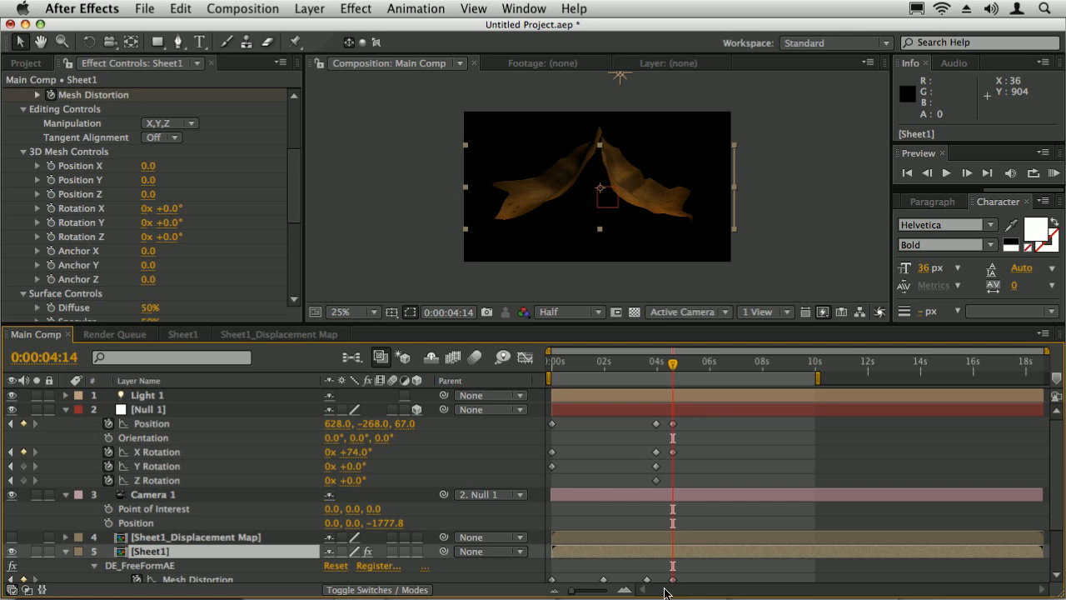
left_click_drag(1054, 504, 1054, 519)
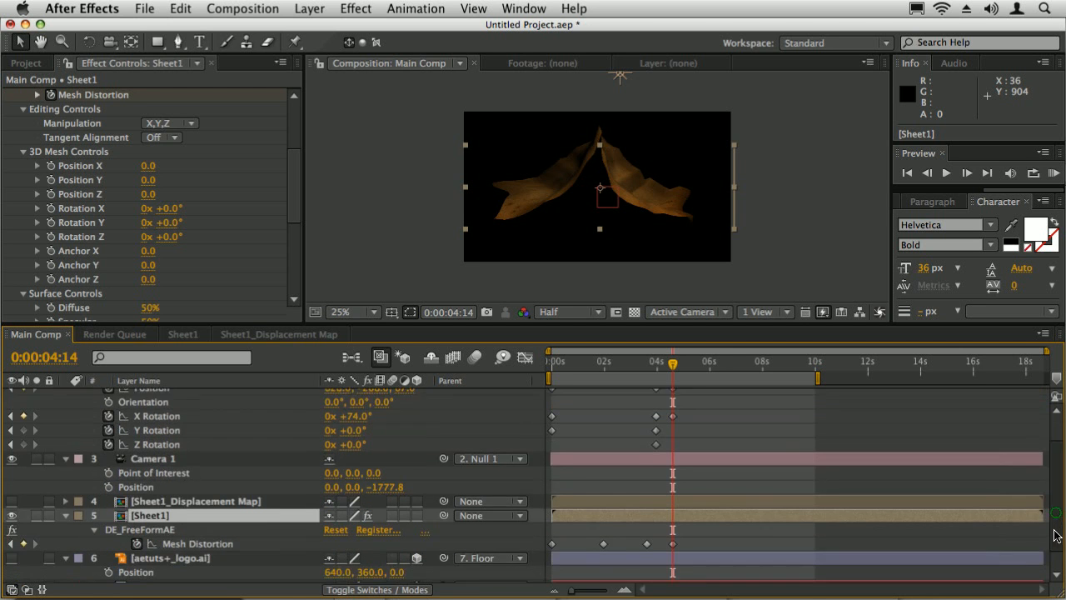
left_click(647, 362)
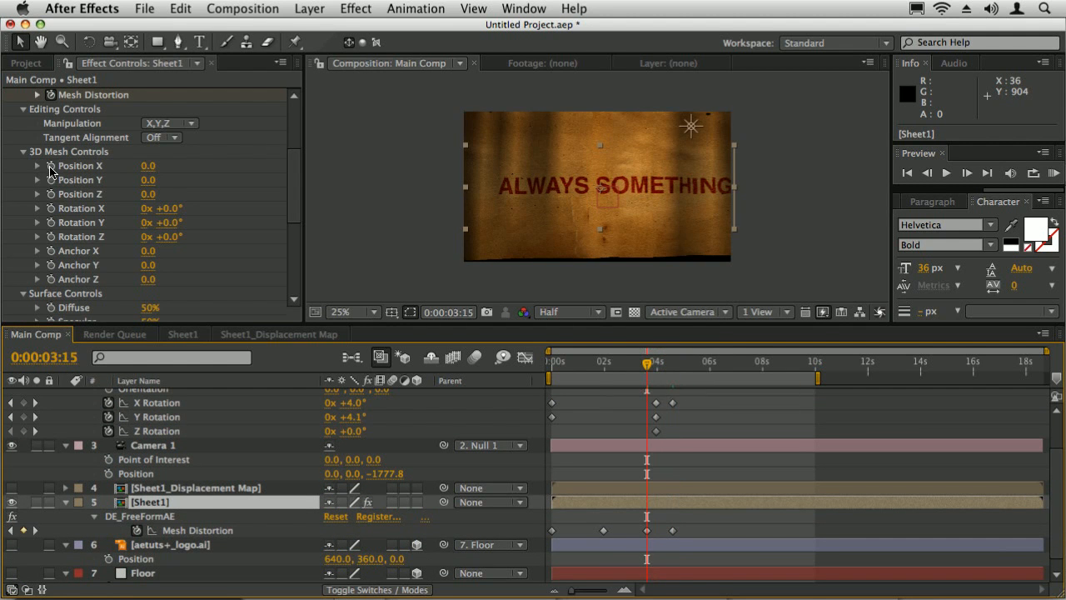
left_click(50, 166)
left_click(50, 179)
left_click(51, 194)
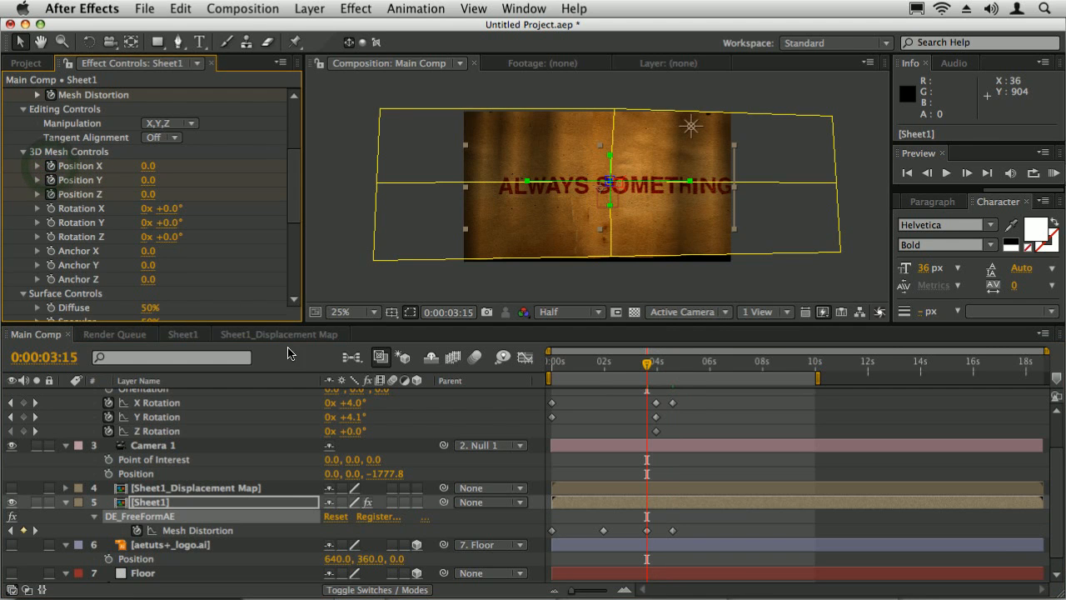
left_click(51, 208)
left_click(51, 223)
left_click(51, 238)
Reveal all keyframed FreeForm properties of the Sheet1 layer in the timeline.
key("u")
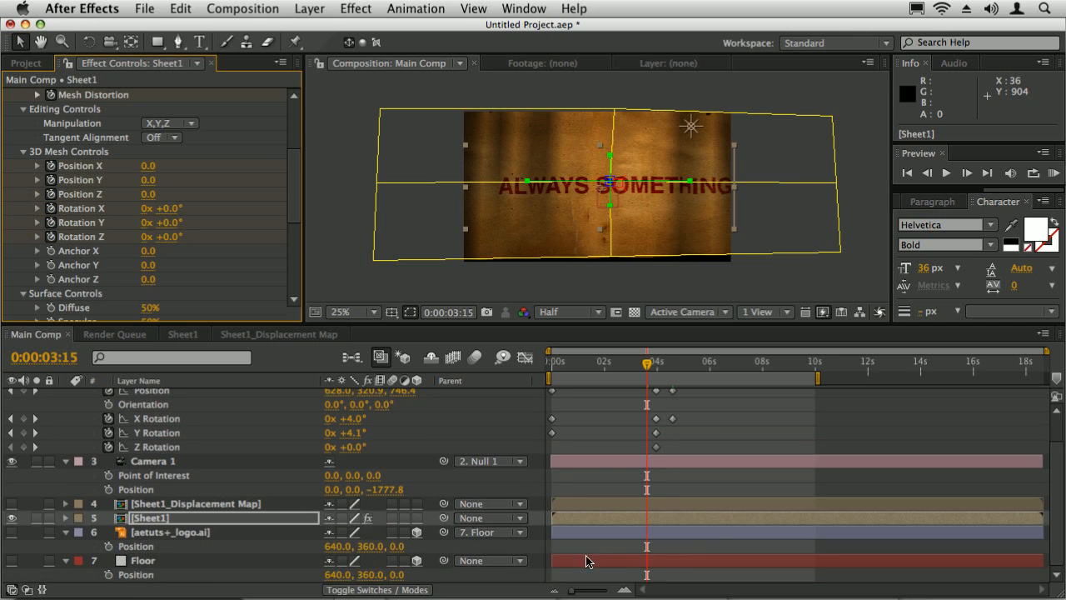
key("u")
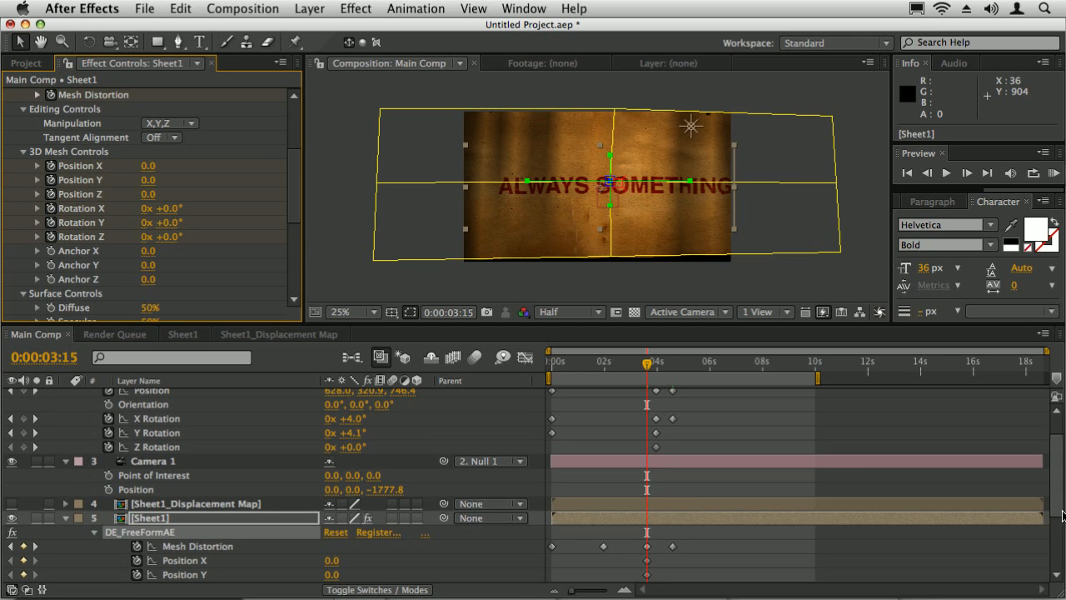
scroll(1053, 541, "down", 3)
scroll(1055, 541, "down", 1)
Delete Null 1's Position and X Rotation keyframes at 0:00:04:14.
left_click_drag(646, 363, 672, 371)
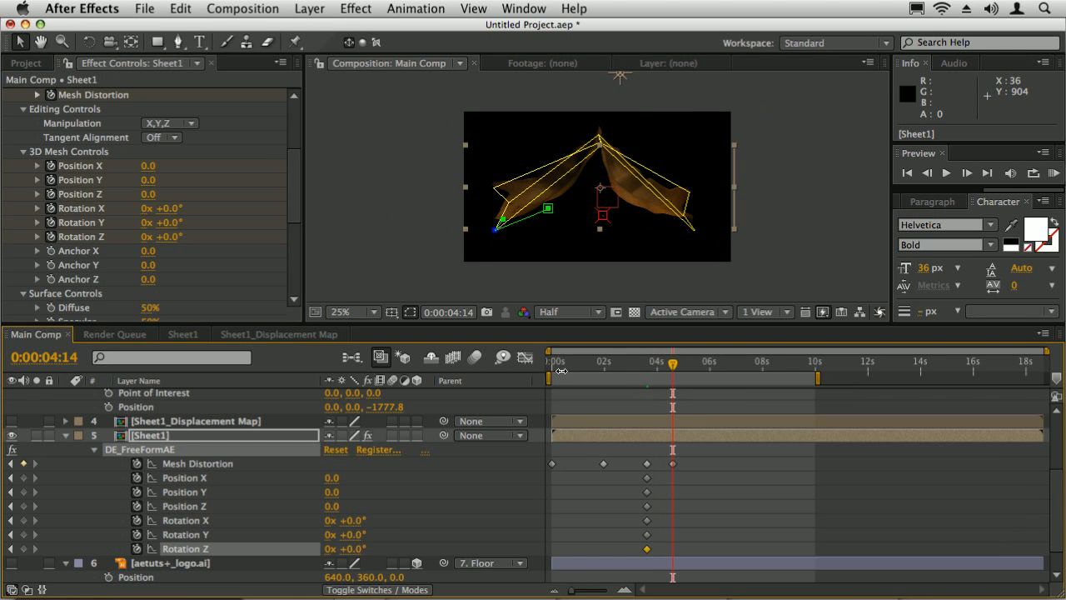
scroll(1051, 425, "up", 4)
left_click_drag(692, 418, 666, 462)
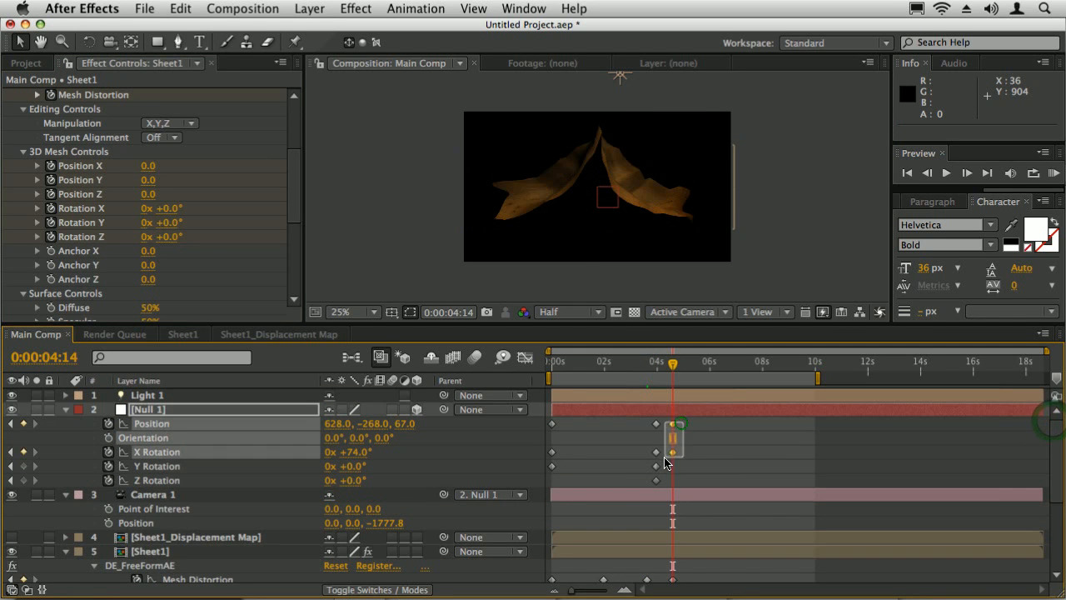
key("Delete")
left_click(681, 423)
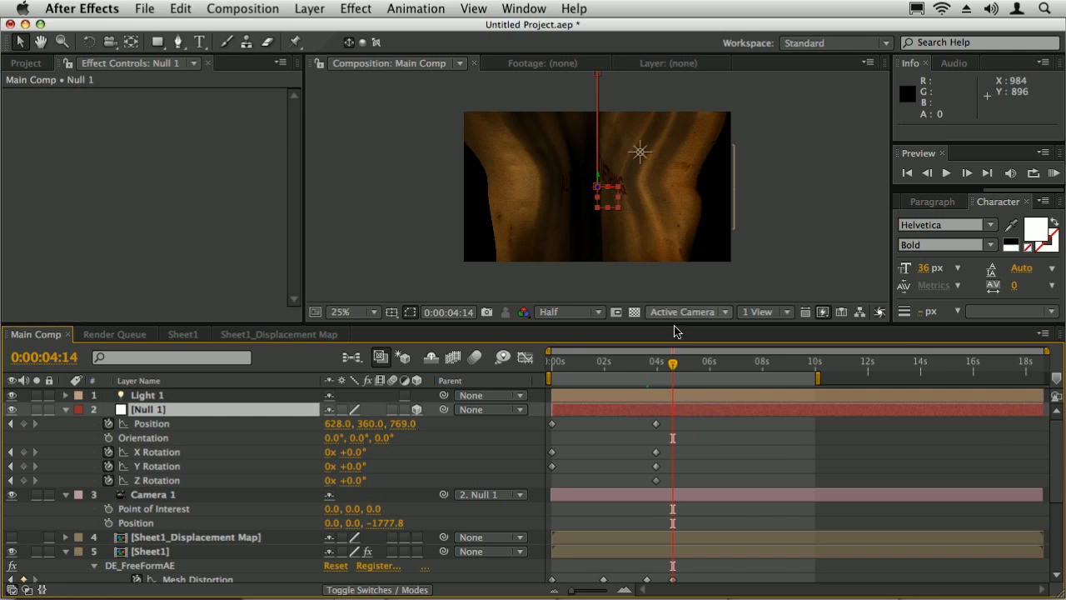
At 0:00:04:20, set Sheet1's FreeForm mesh Position X to -100, Position Y to -200 and Position Z to -600.
key("Page_Down")
key("Page_Down")
key("Page_Down")
key("Page_Down")
key("Page_Down")
key("Page_Down")
left_click(966, 141)
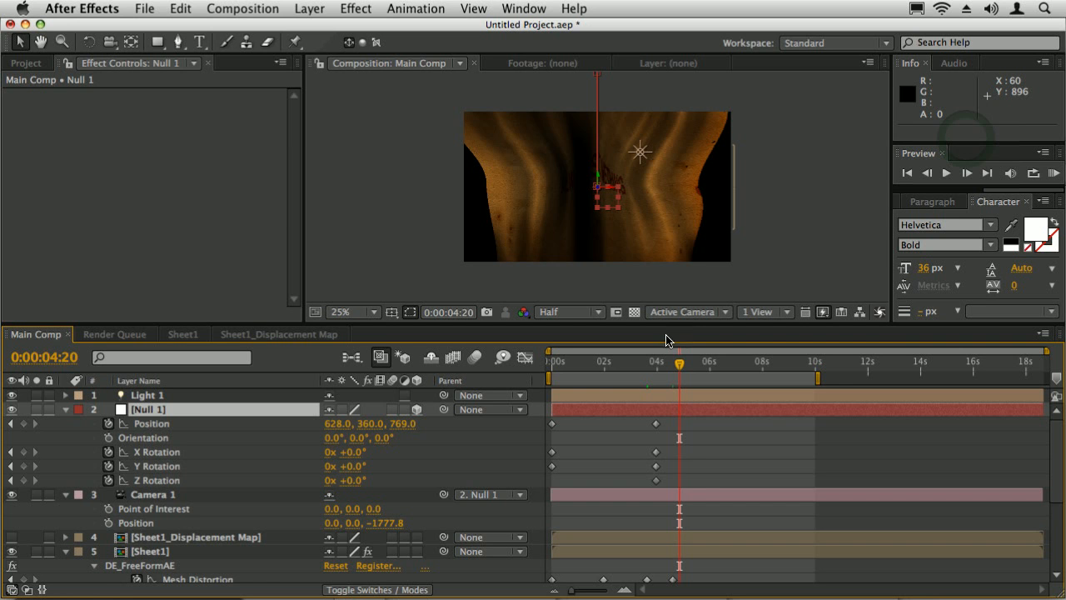
scroll(330, 497, "down", 3)
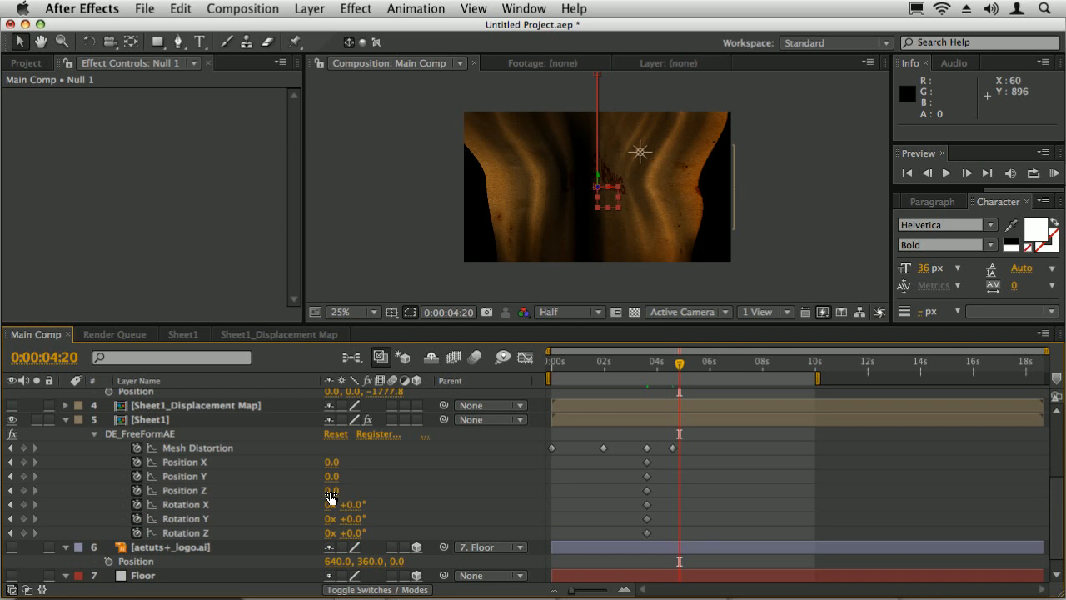
mouse_move(331, 497)
left_mouse_down()
mouse_move(308, 491)
mouse_move(337, 491)
mouse_move(325, 490)
mouse_move(333, 461)
mouse_move(313, 462)
mouse_move(334, 463)
mouse_move(338, 485)
left_mouse_up()
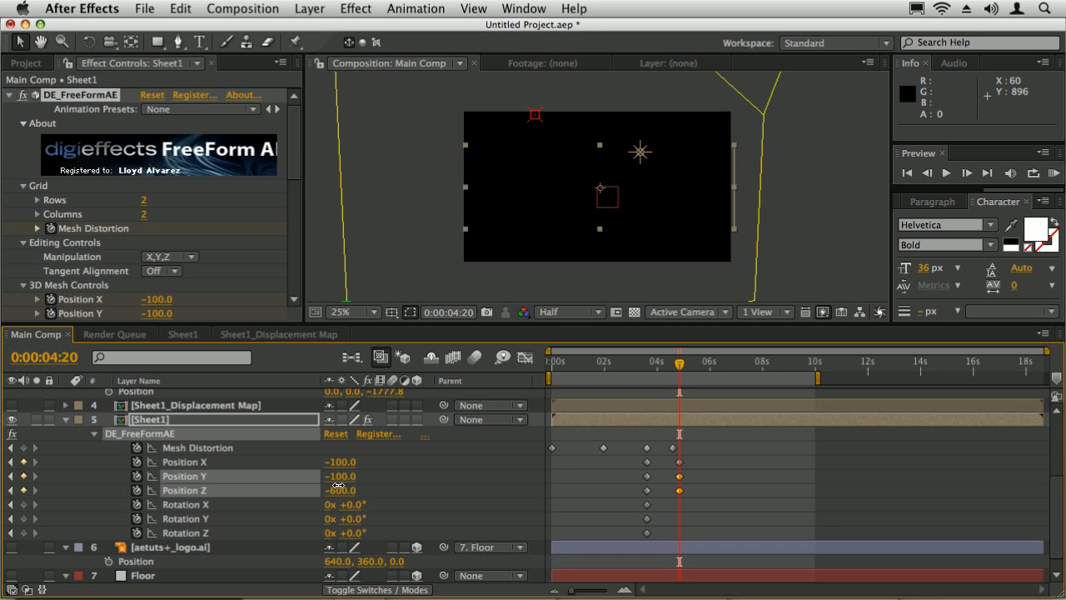
left_click(337, 486)
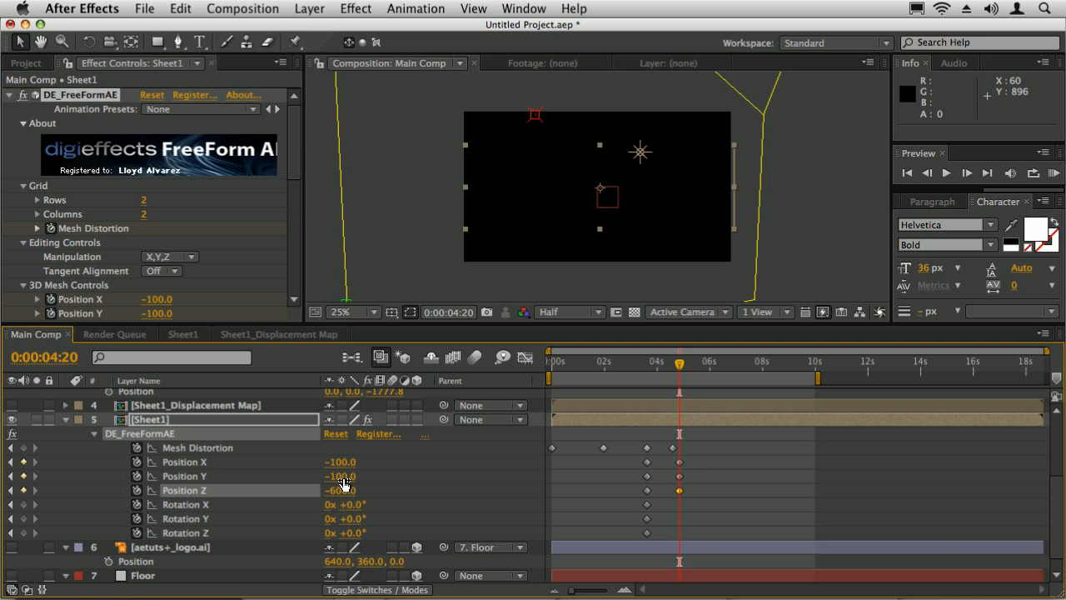
left_click_drag(344, 481, 344, 500)
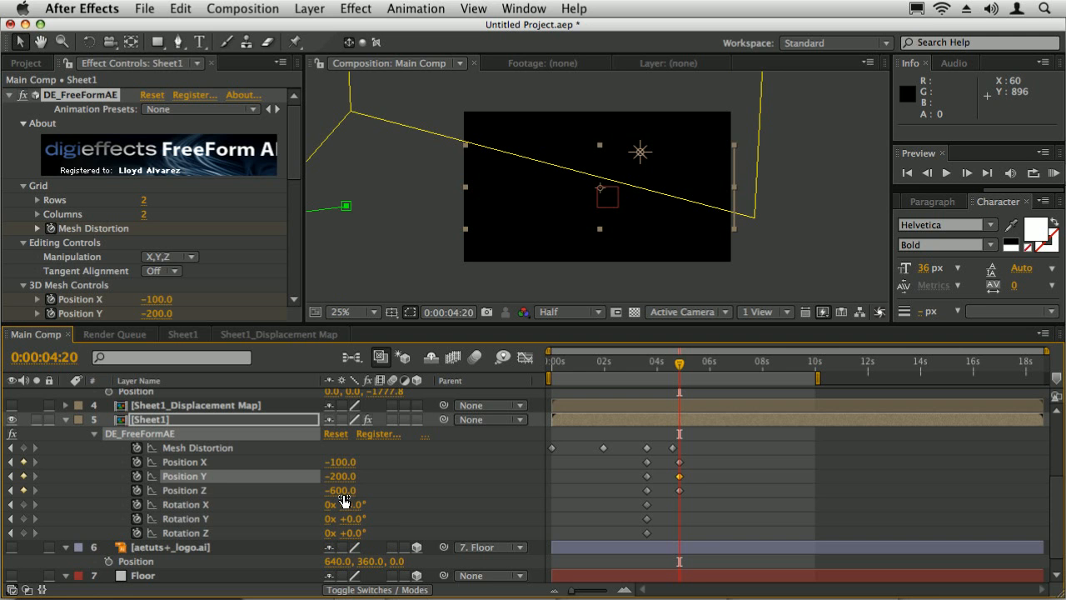
Move Light 1 up and to the right, just outside the composition frame, to light the raised paper.
left_click(639, 154)
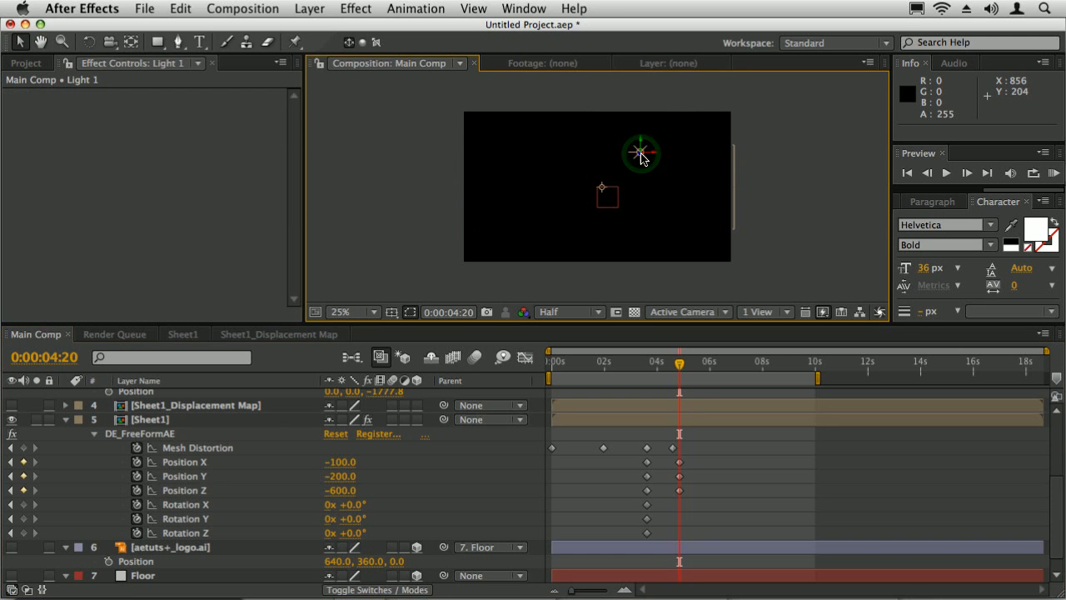
left_click_drag(724, 149, 726, 100)
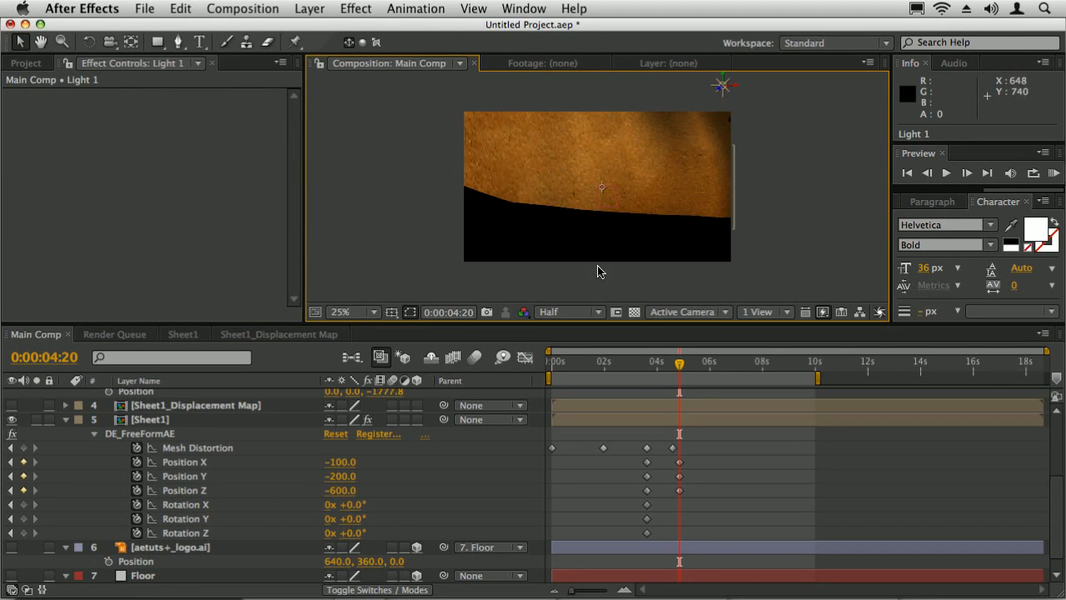
Adjust Sheet1's mesh keyframes at 0:00:04:20 to Position X -200, Position Y -250 and Position Z -700.
left_click_drag(338, 489, 339, 490)
left_click(338, 489)
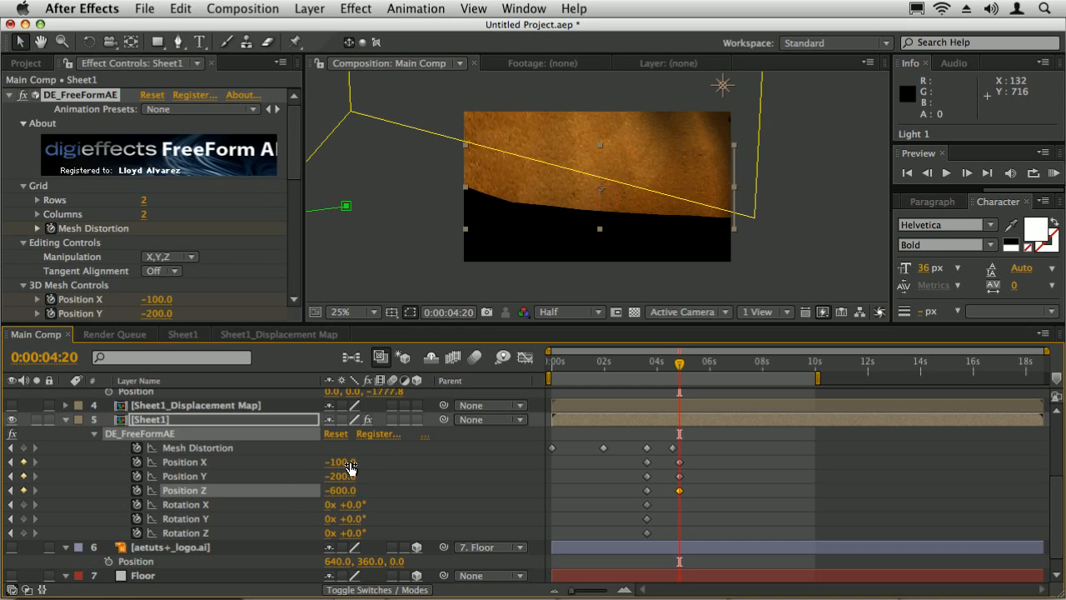
left_click_drag(341, 489, 348, 503)
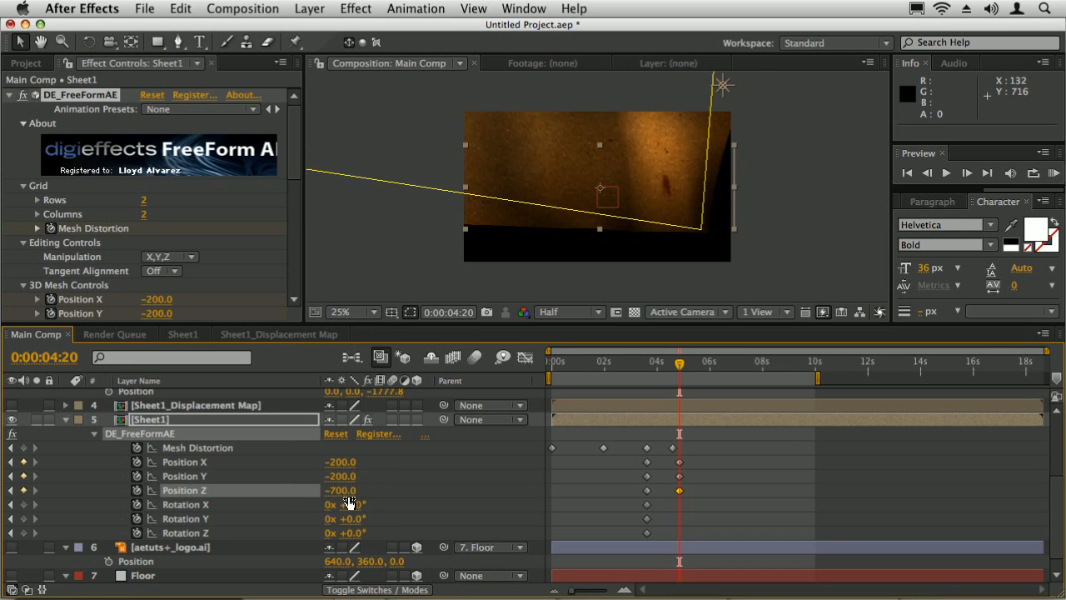
type("-800")
key("Return")
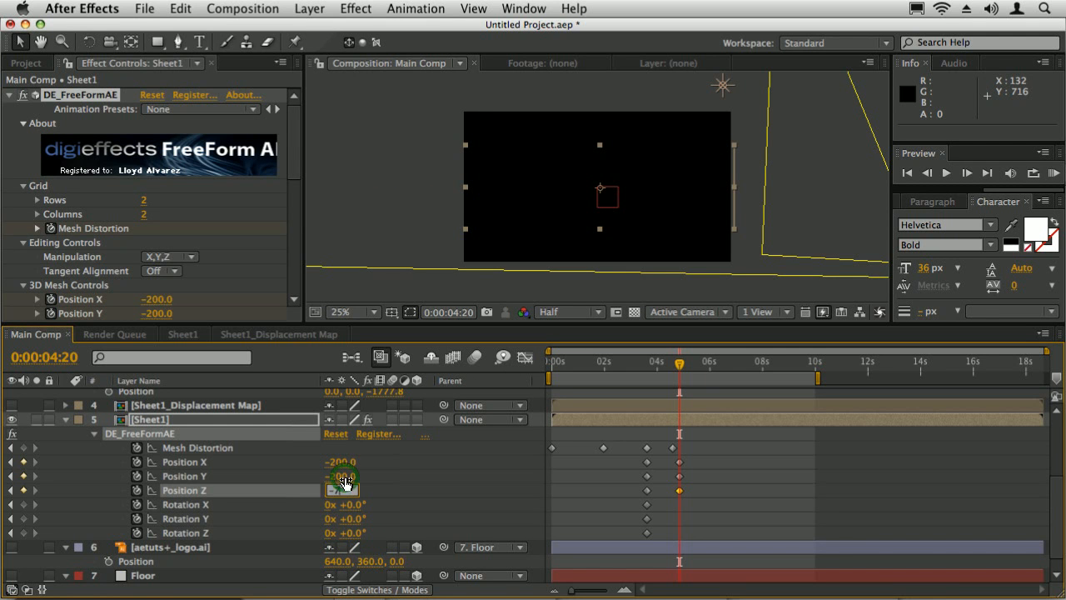
key("Return")
left_click(336, 476)
key("Return")
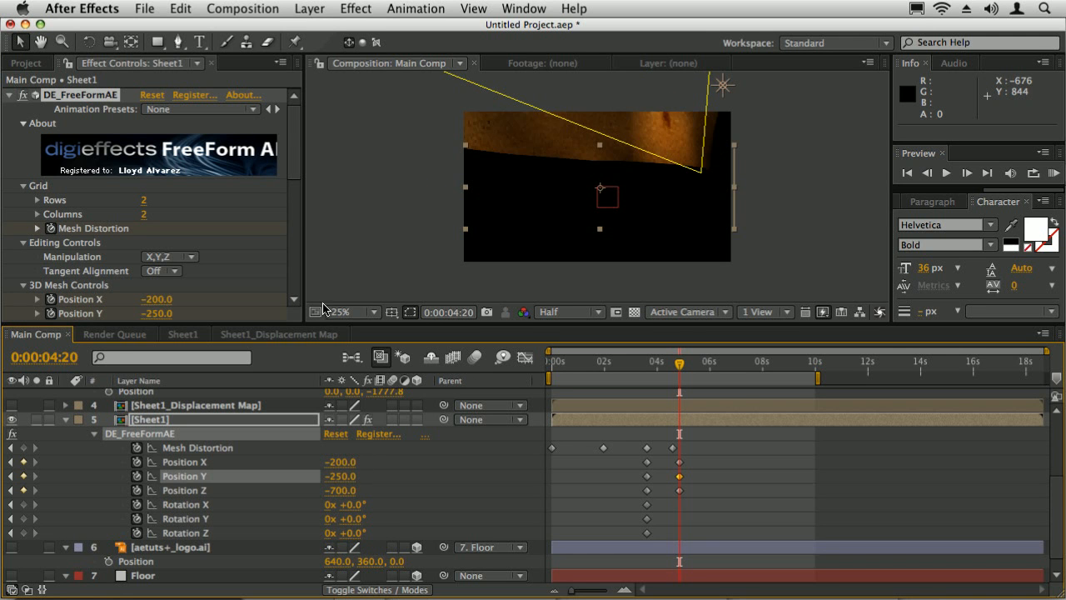
Set Sheet1's mesh Position Z to -800 and Position Y to -225 at 0:00:04:20.
left_click(350, 495)
type("-800")
key("Return")
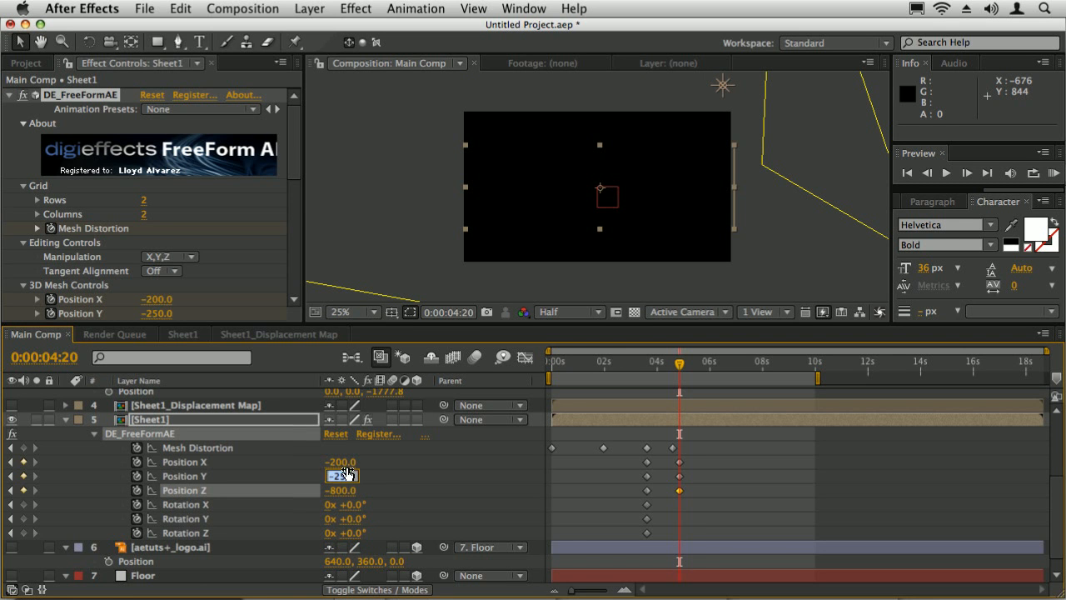
type("-225")
key("Return")
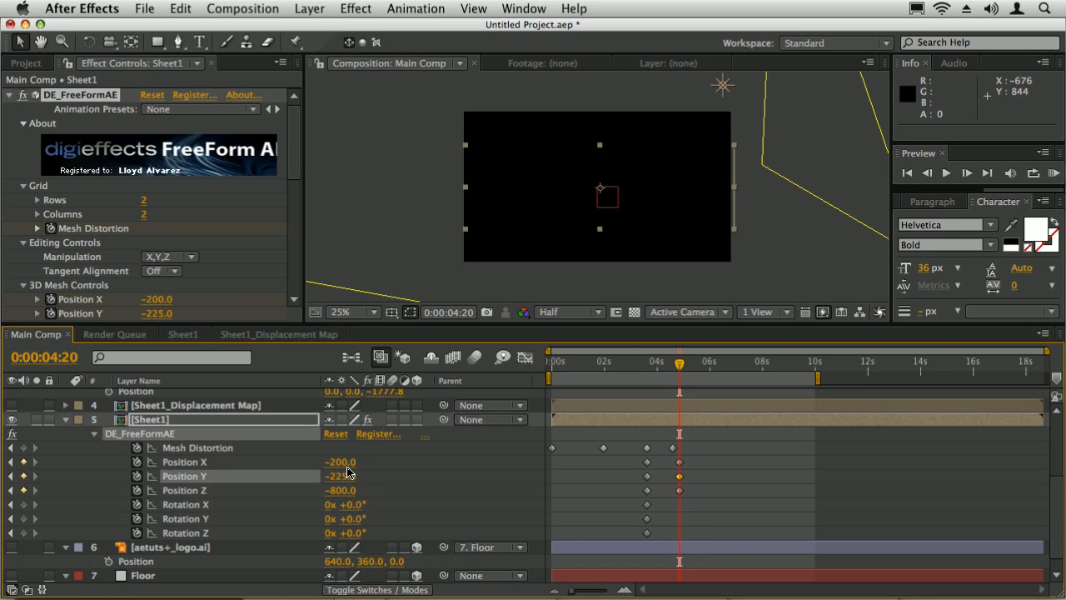
Check the fly-away motion, end Main Comp's work area at 0:00:05:00 and run a RAM preview.
mouse_move(662, 366)
left_mouse_down()
mouse_move(650, 367)
mouse_move(677, 364)
left_mouse_up()
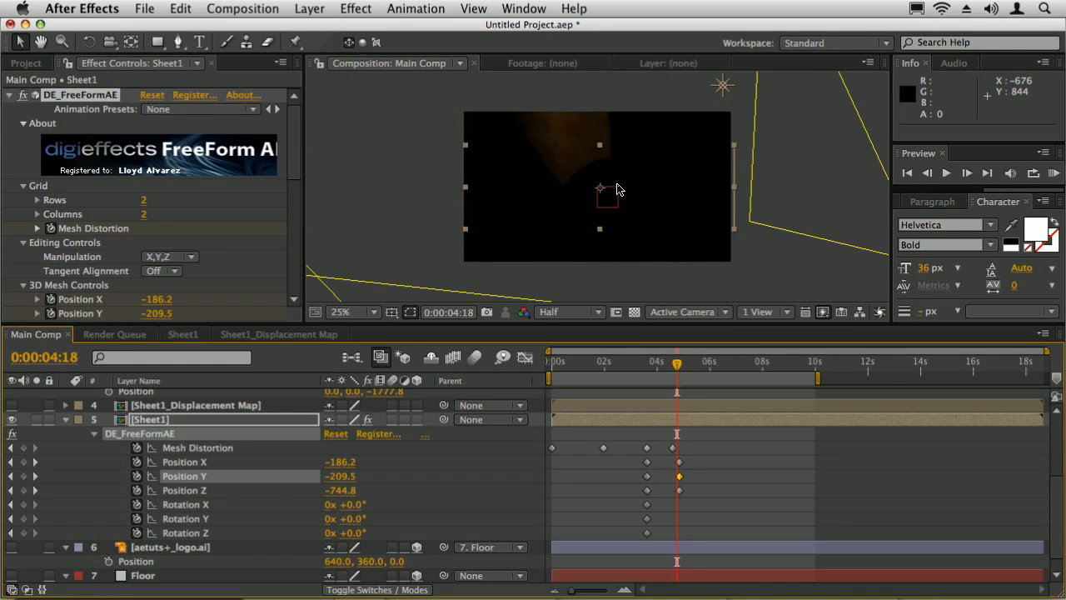
left_click_drag(676, 365, 633, 368)
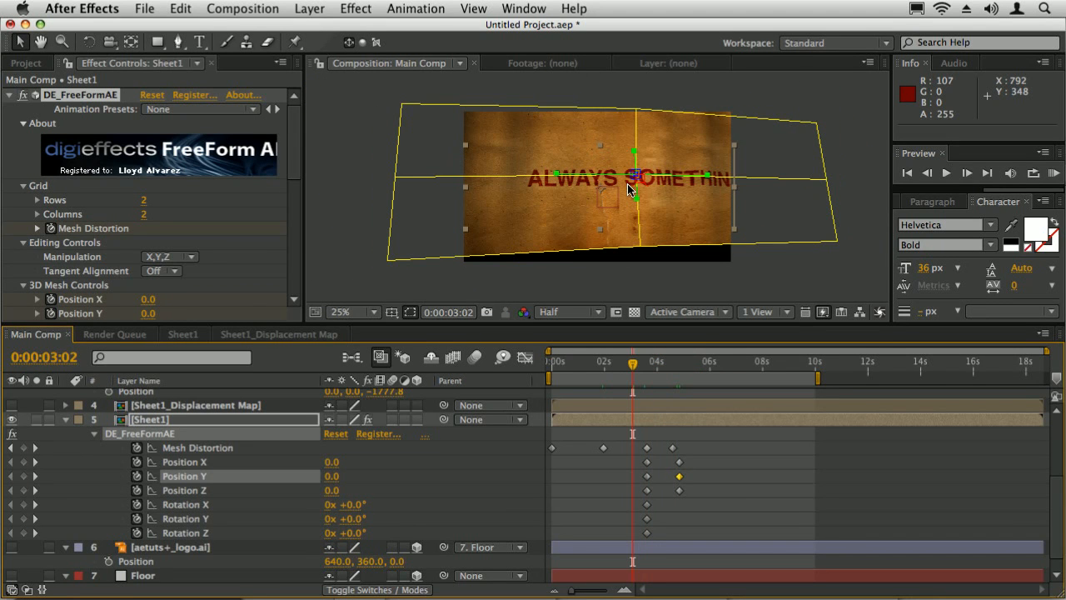
left_click(682, 364)
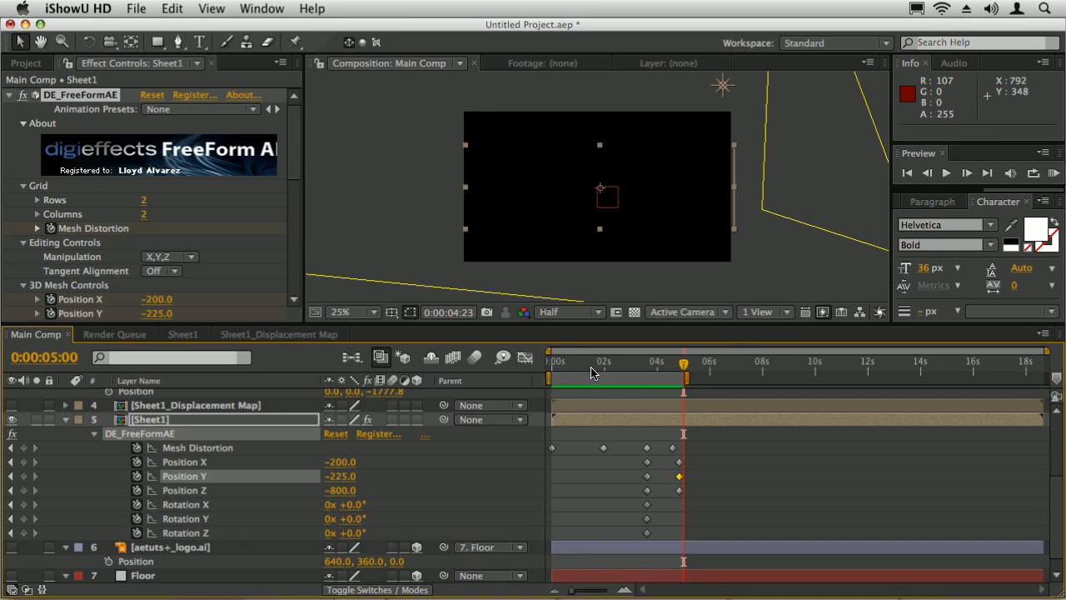
left_click(676, 374)
key("KP_0")
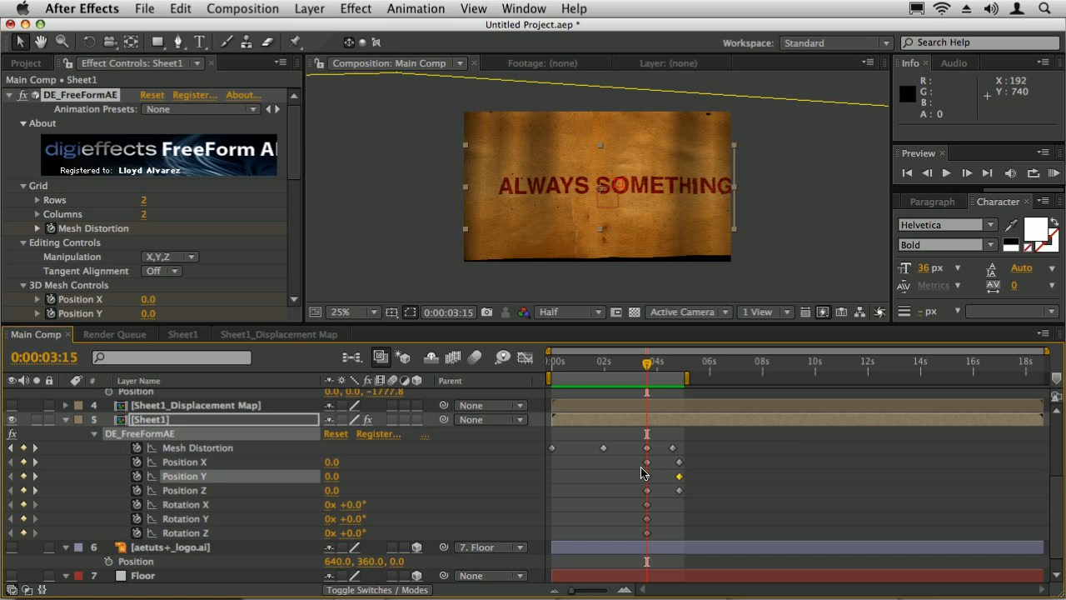
Open the Sheet1_Displacement Map composition and enable keyframing for Black Solid 1's Fractal Noise Contrast at 0:00:03:15.
double_click(215, 406)
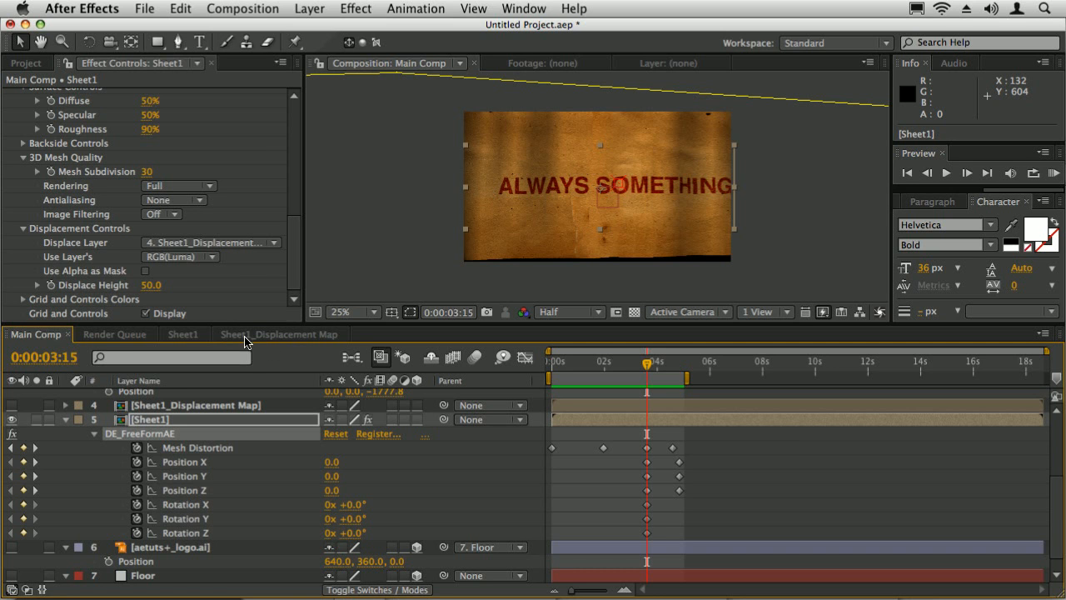
left_click(171, 404)
double_click(171, 405)
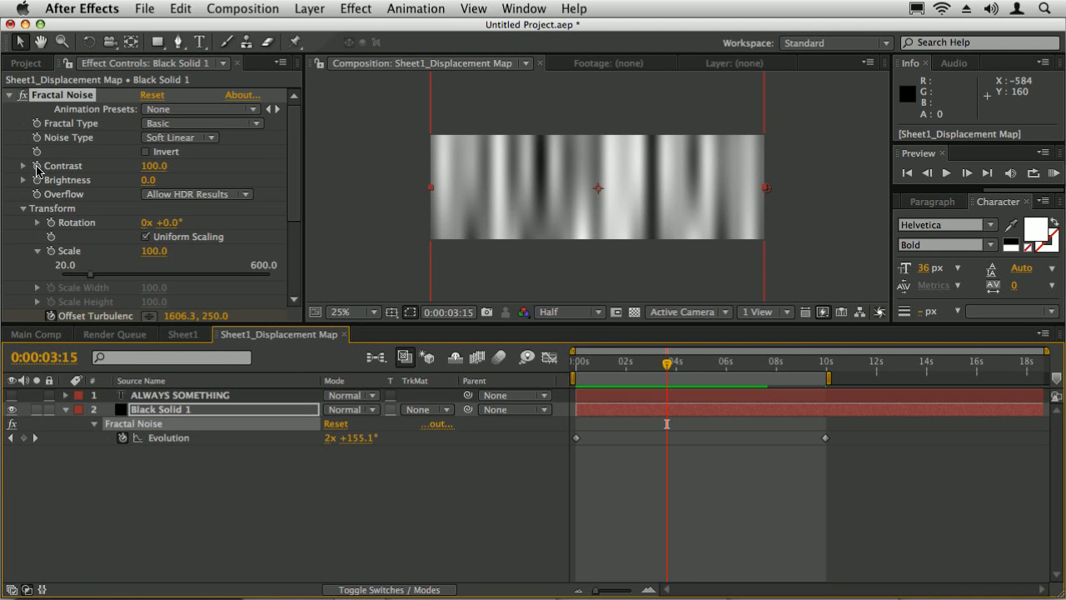
At 0:00:04:08, set the displacement map's Fractal Noise Contrast to 172 and reveal all its keyframed properties in the timeline.
left_click(183, 334)
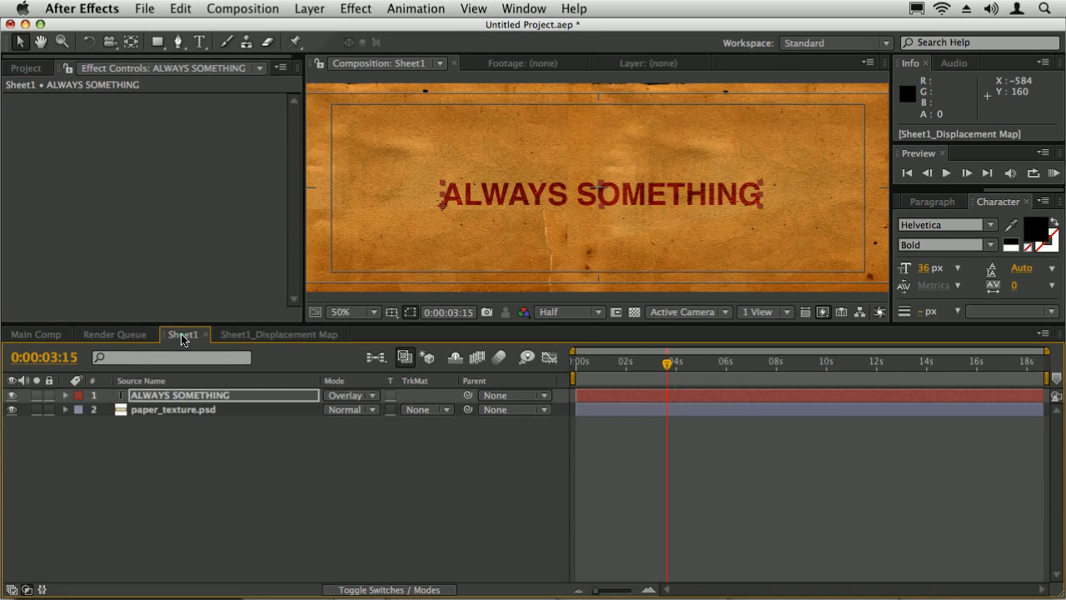
left_click(36, 334)
left_click(649, 367)
left_click_drag(650, 366, 666, 367)
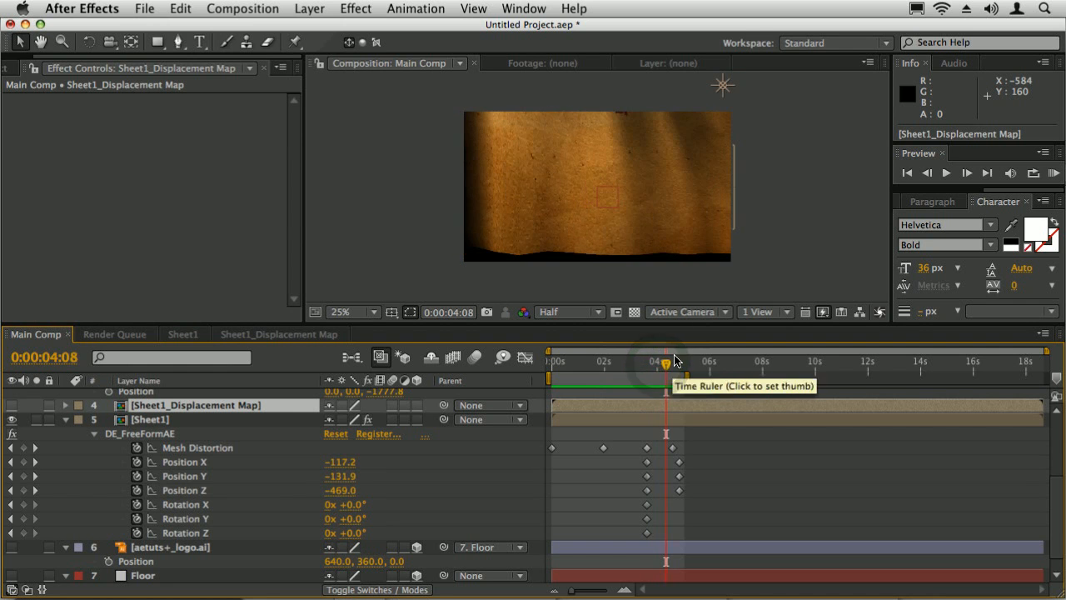
left_click(263, 336)
left_click_drag(154, 166, 209, 164)
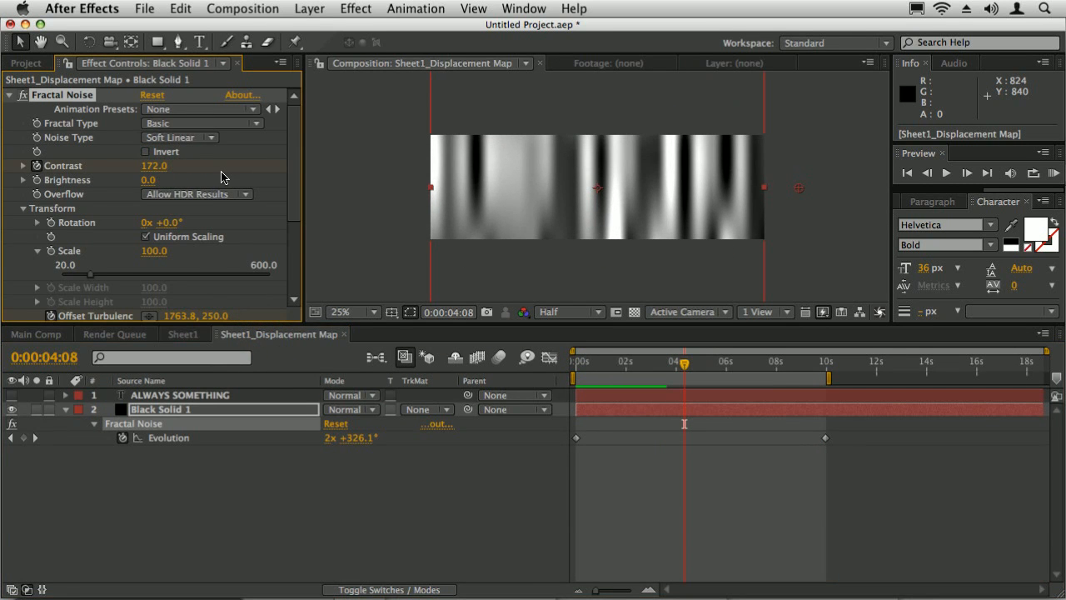
key("u")
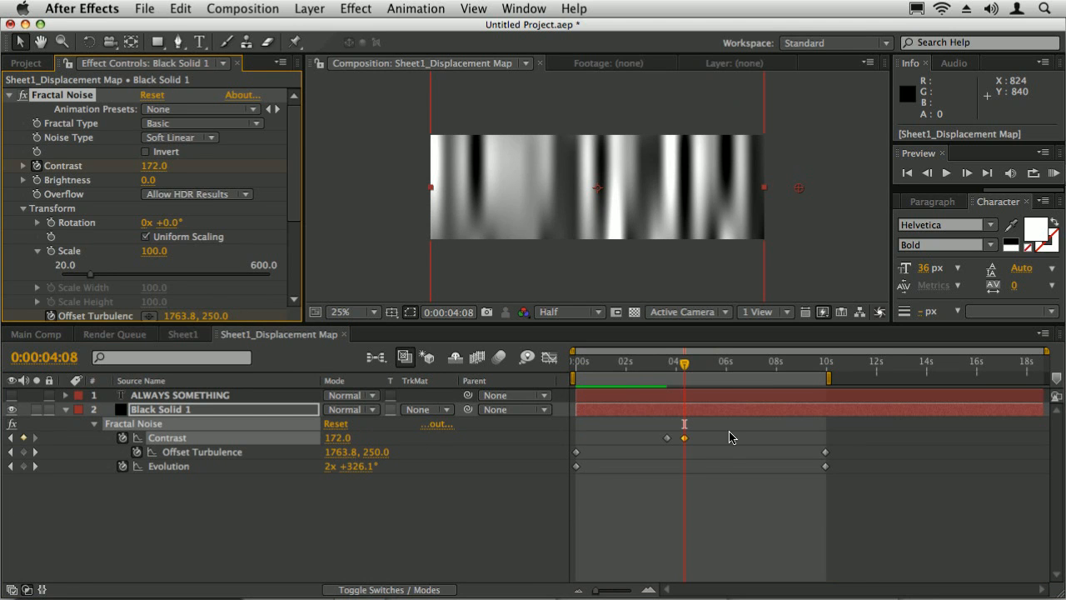
Keyframe Offset Turbulence and Evolution at 0:00:03:15, dropping Offset Turbulence's final keyframe and moving Evolution's final one to about 7 seconds, and preview the noise.
left_click(666, 365)
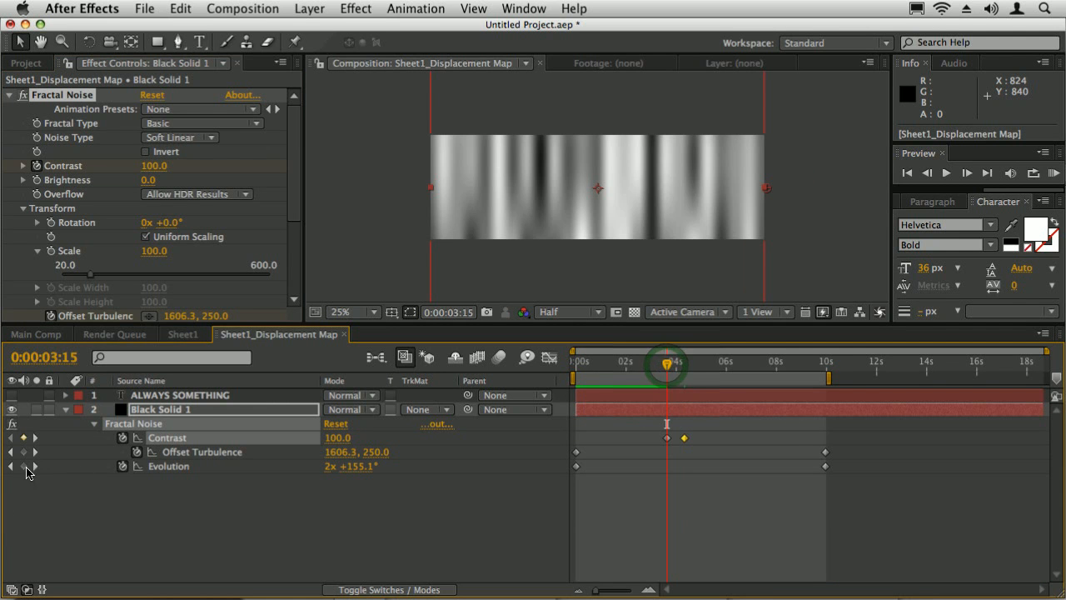
left_click(23, 466)
left_click_drag(824, 467, 755, 468)
mouse_move(667, 364)
left_mouse_down()
mouse_move(638, 366)
mouse_move(674, 370)
left_mouse_up()
key("space")
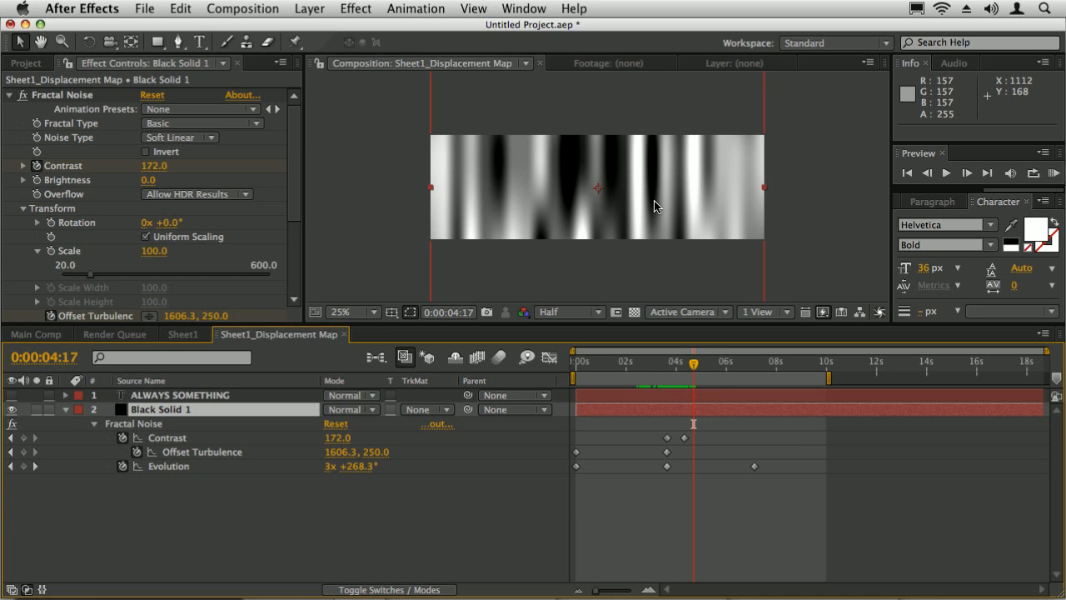
left_click_drag(693, 364, 691, 364)
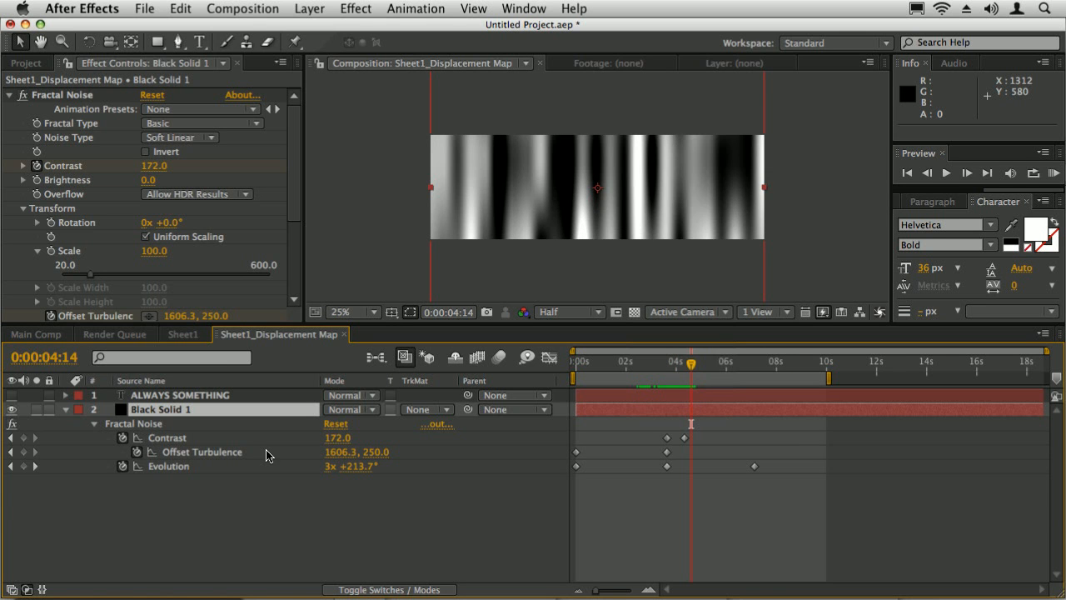
In Main Comp at 0:00:04:02, set the Mesh Subdivision of Sheet1's FreeForm effect to 150.
left_click(38, 335)
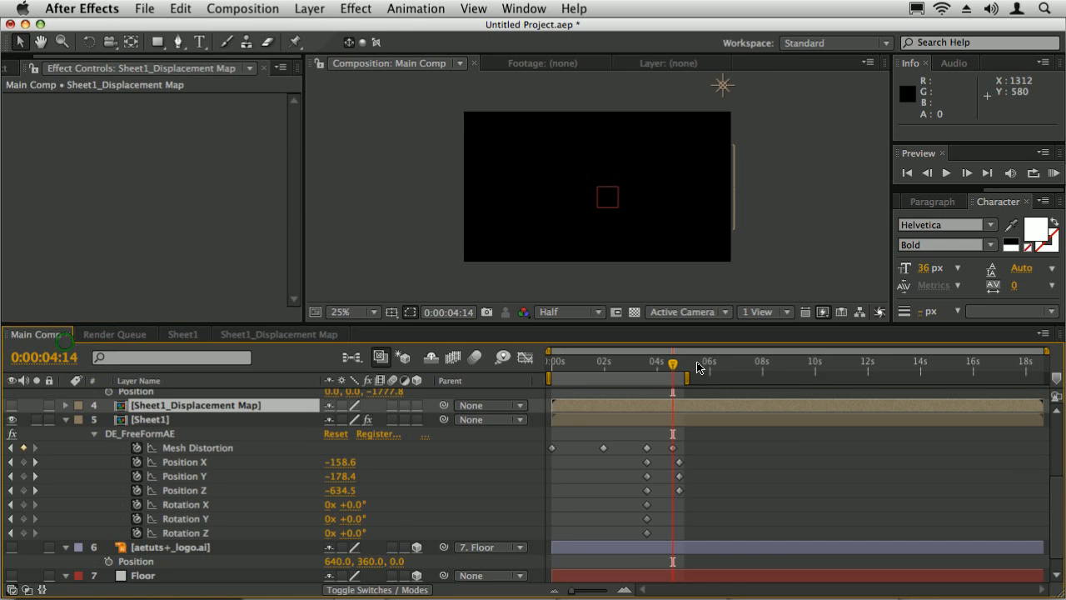
left_click(649, 364)
left_click_drag(648, 367, 658, 364)
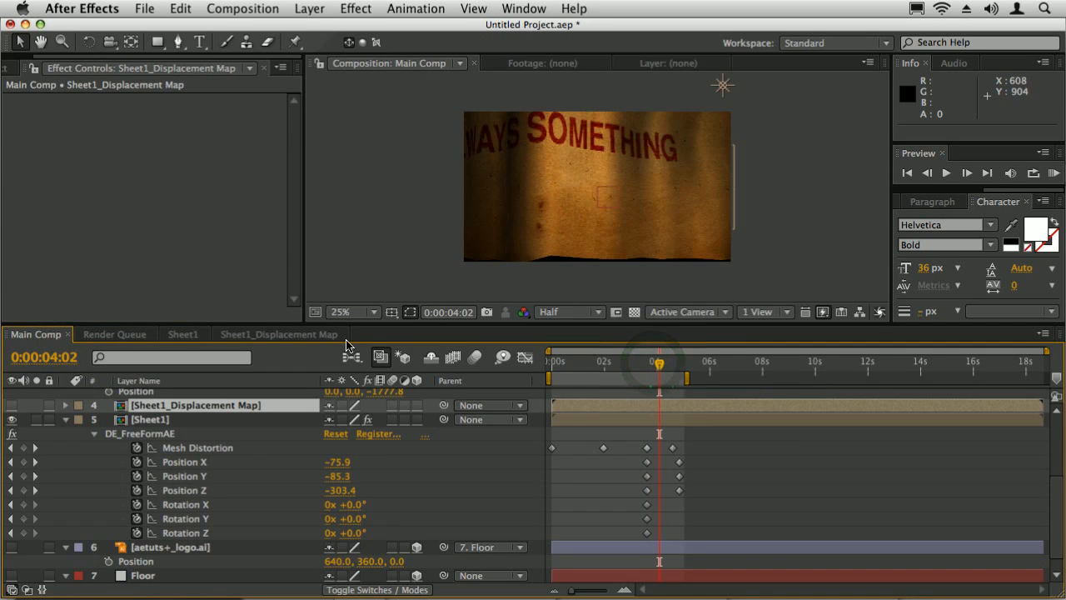
left_click(163, 434)
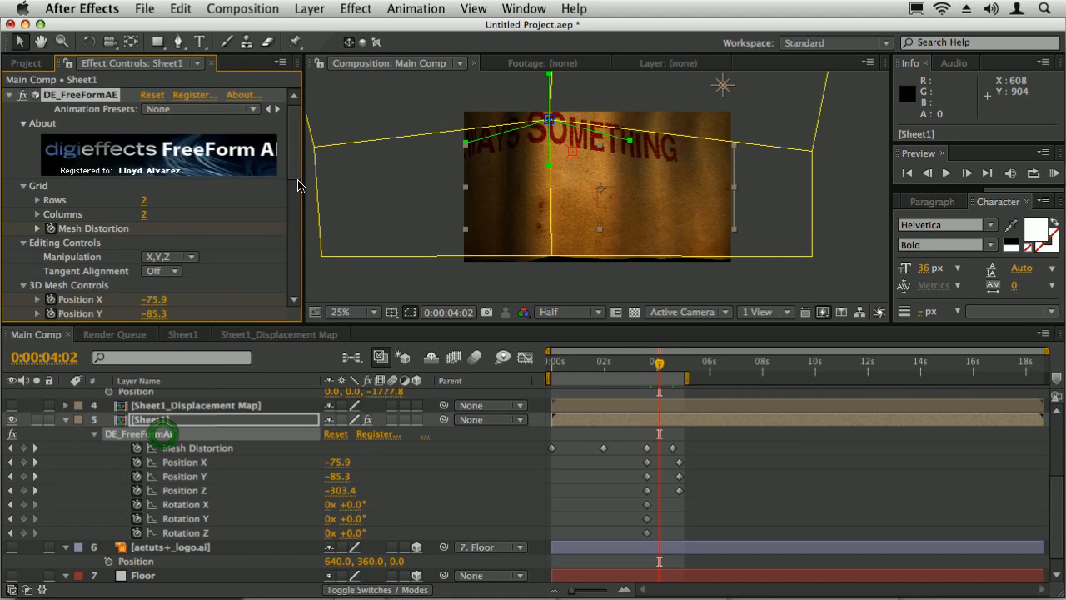
left_click_drag(293, 142, 293, 250)
left_click(150, 171)
type("150")
key("Return")
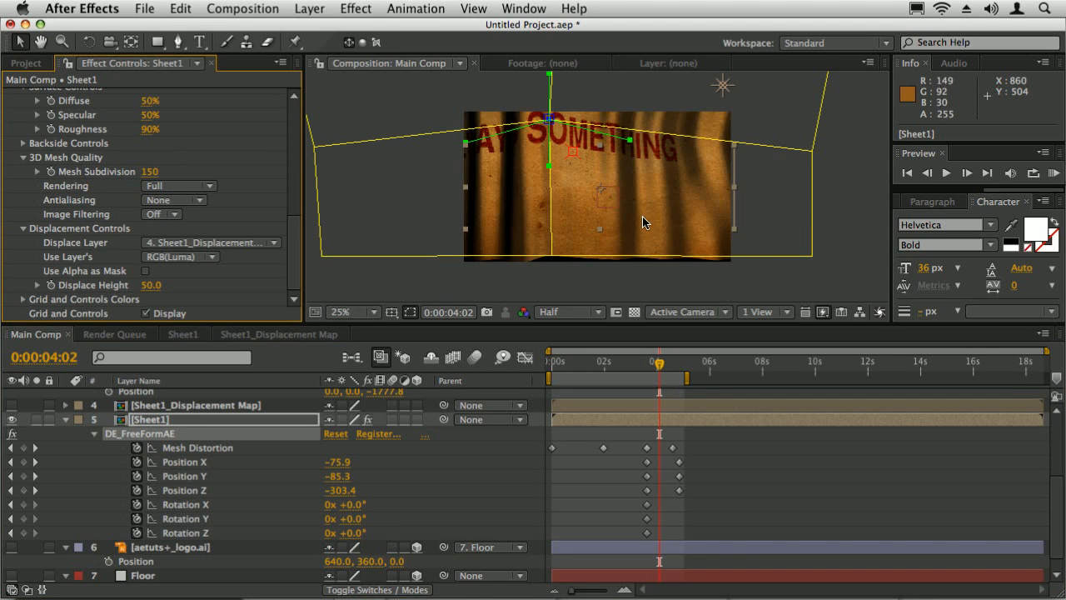
Try a Mesh Subdivision of 300 on Sheet1 and return it to 150.
left_click(150, 171)
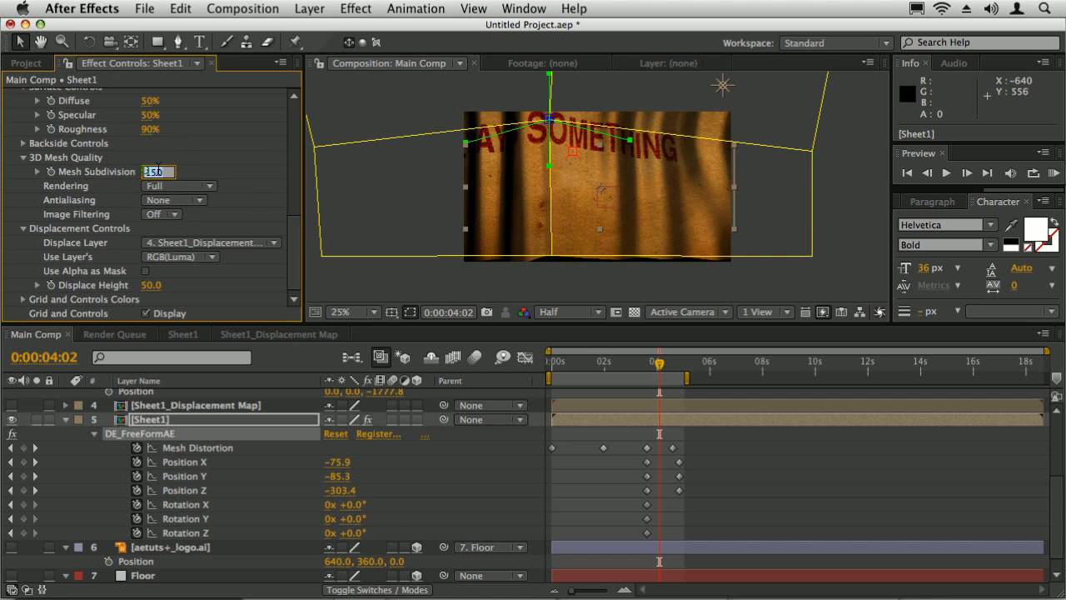
type("300")
key("Return")
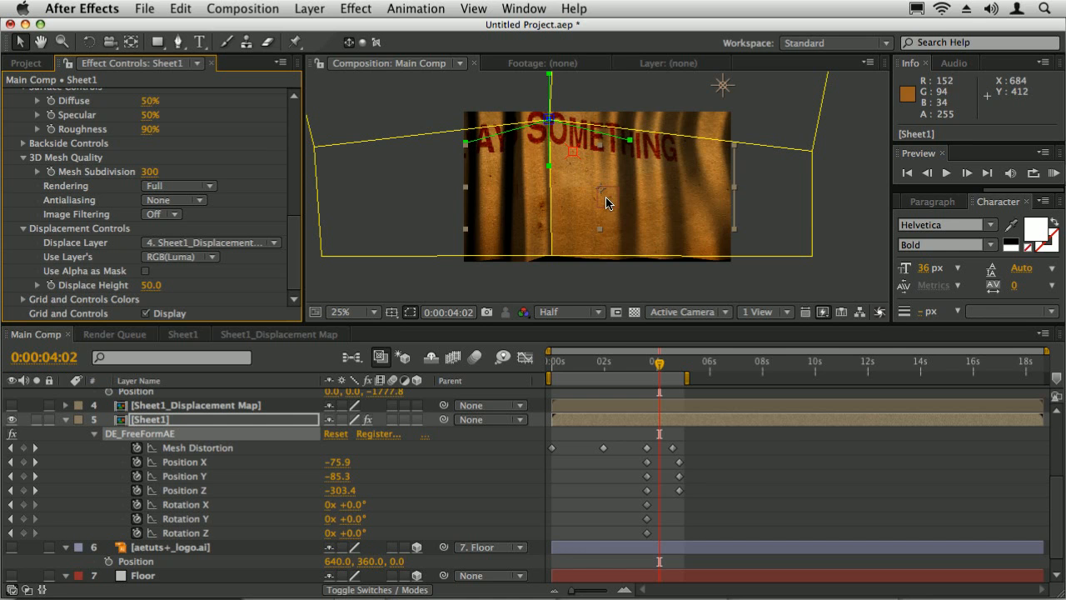
left_click(660, 368)
left_click(150, 171)
type("150")
key("Return")
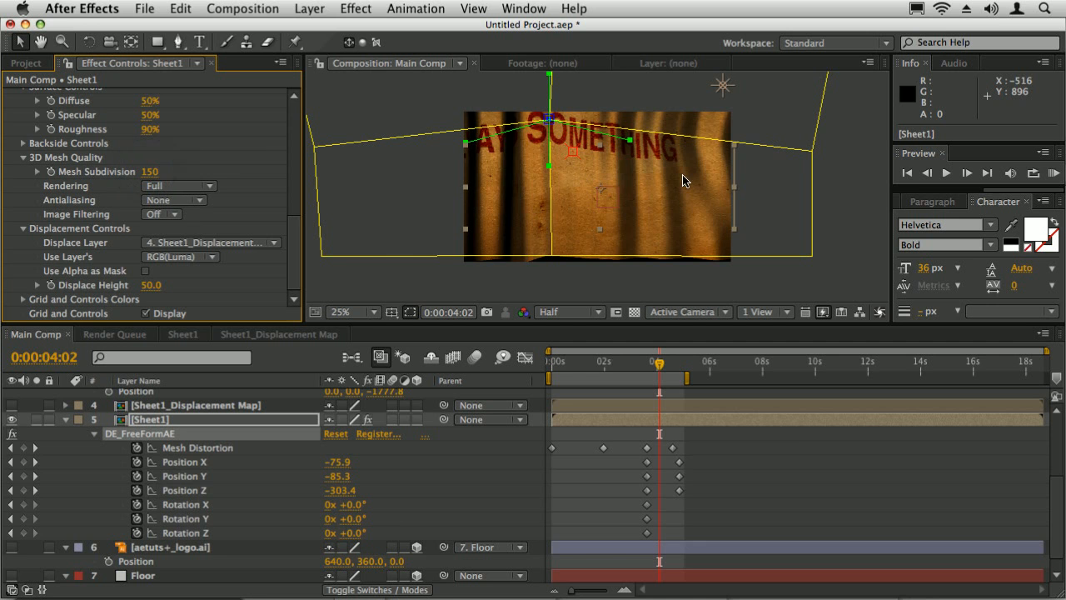
Set Sheet1's Mesh Subdivision to 200 and run a RAM preview of the work area.
left_click(150, 171)
type("200")
key("Return")
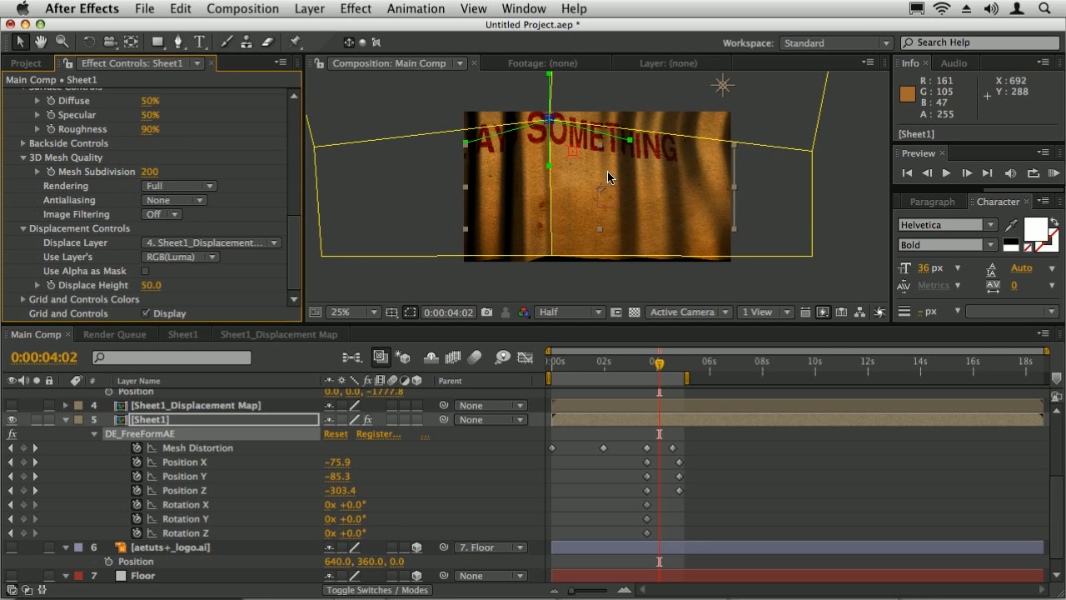
key("KP_0")
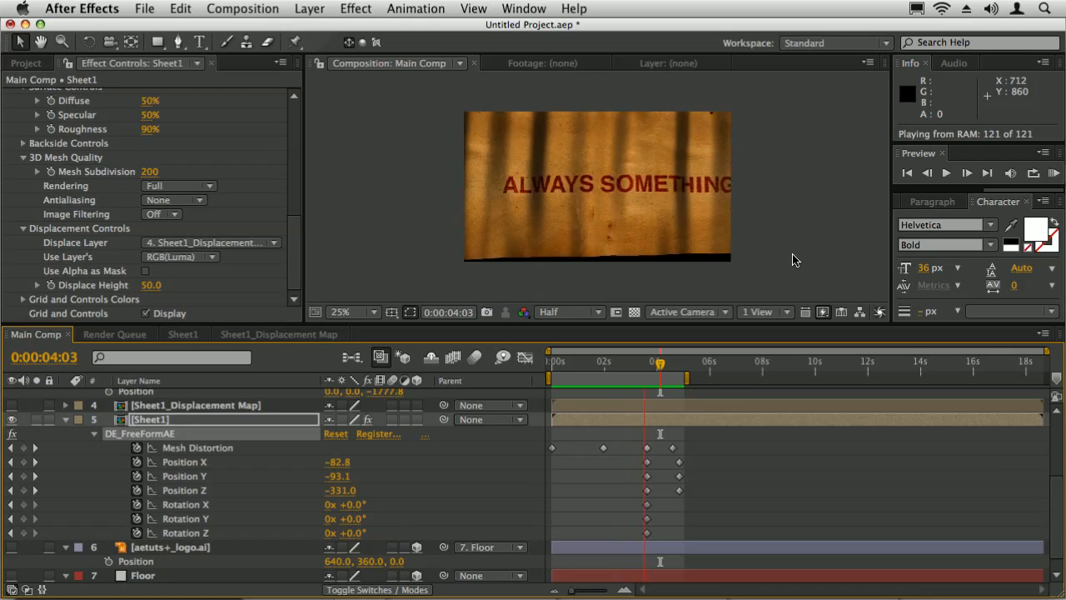
Convert the two middle Mesh Distortion keyframes of Sheet1, near 2 seconds and at 0:00:03:15, to Auto Bezier interpolation.
left_click(604, 364)
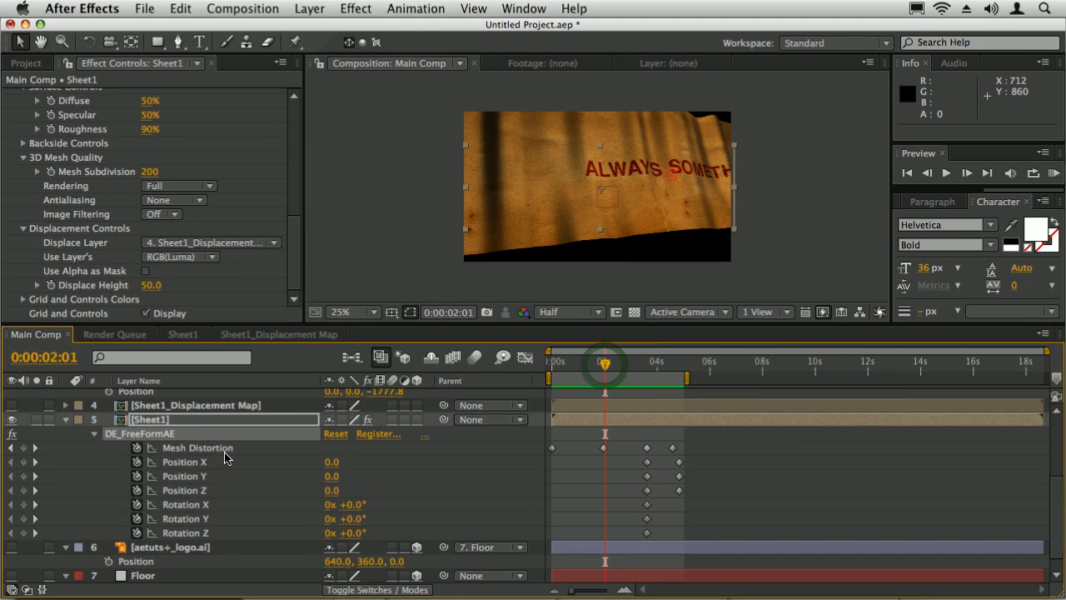
left_click(208, 448)
left_click_drag(585, 450, 648, 461)
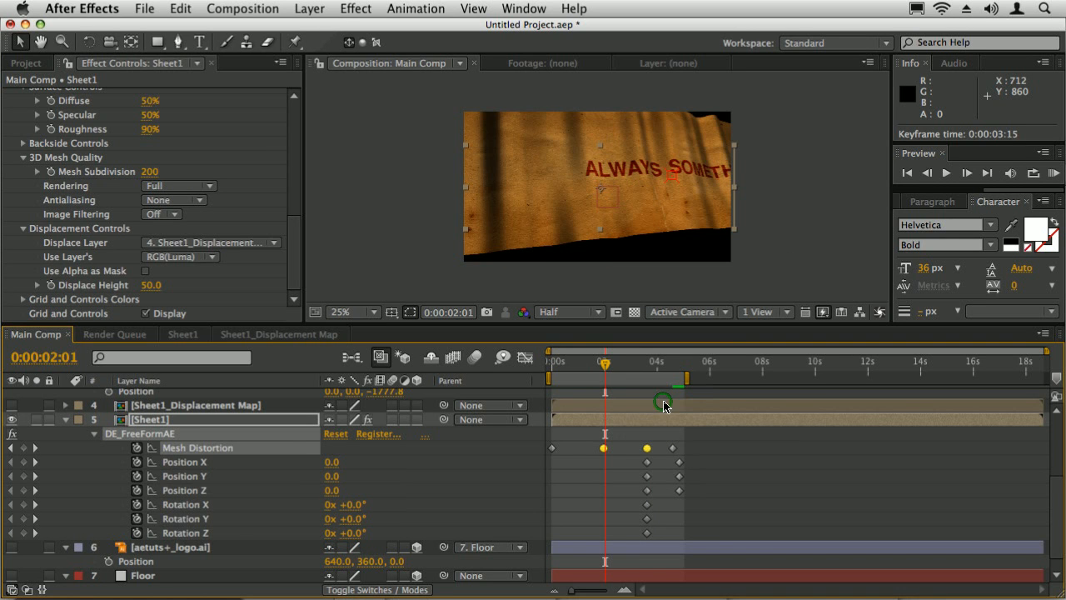
Around 0:00:04:19, reposition Light 1 and set the value of Sheet1's final FreeForm Position Z keyframe to -900.
left_click(677, 365)
left_click_drag(676, 364, 678, 364)
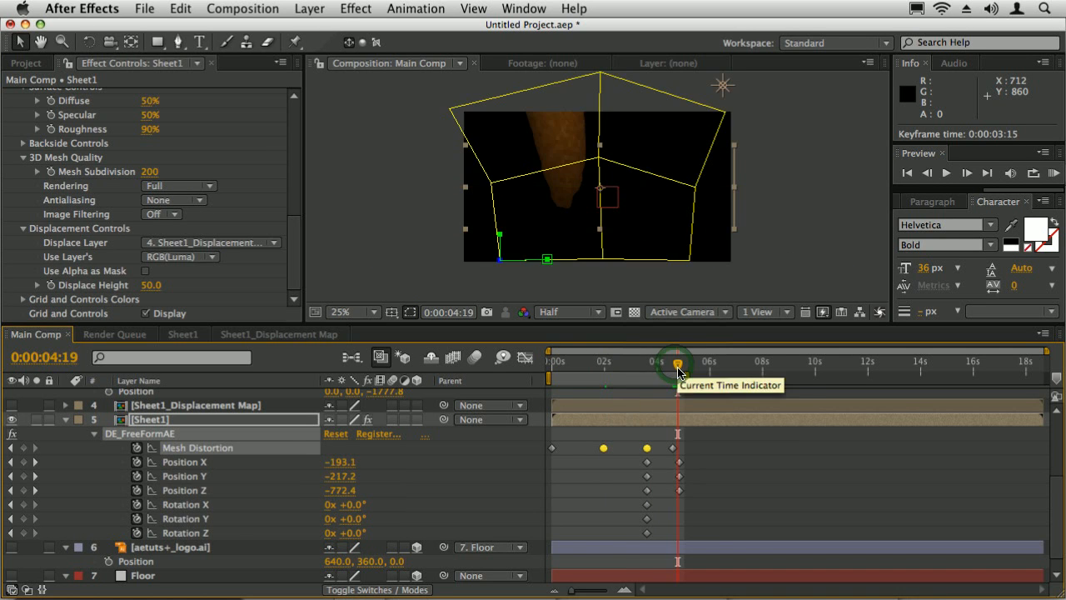
left_click(728, 96)
mouse_move(730, 100)
left_mouse_down()
mouse_move(774, 94)
mouse_move(701, 127)
mouse_move(750, 95)
left_mouse_up()
At 0:00:00:15, set the Mesh Subdivision of Sheet1's FreeForm effect to 30.
left_click(590, 384)
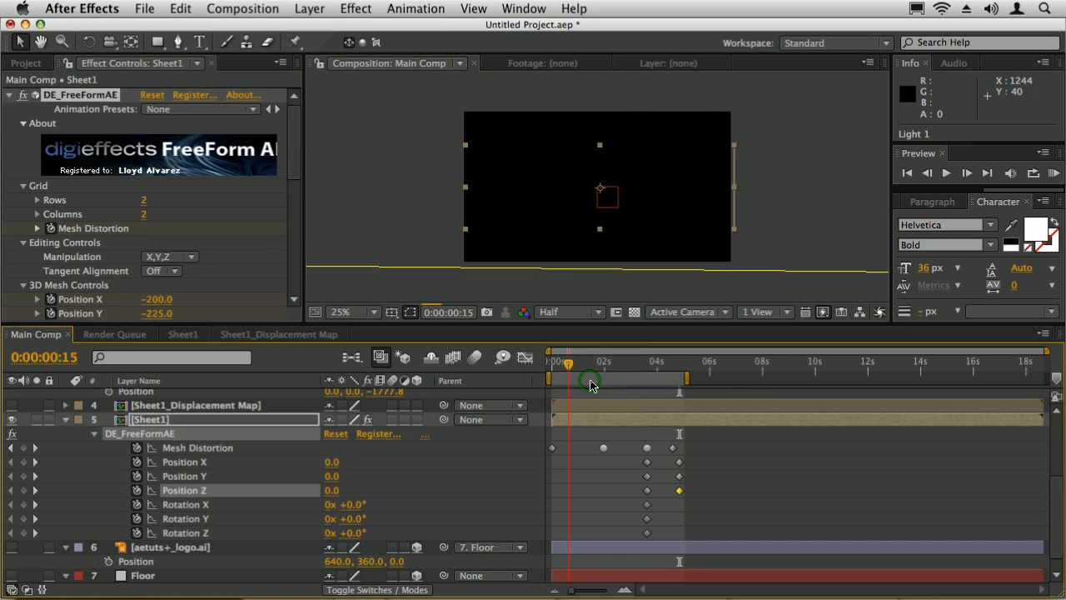
scroll(151, 163, "down", 10)
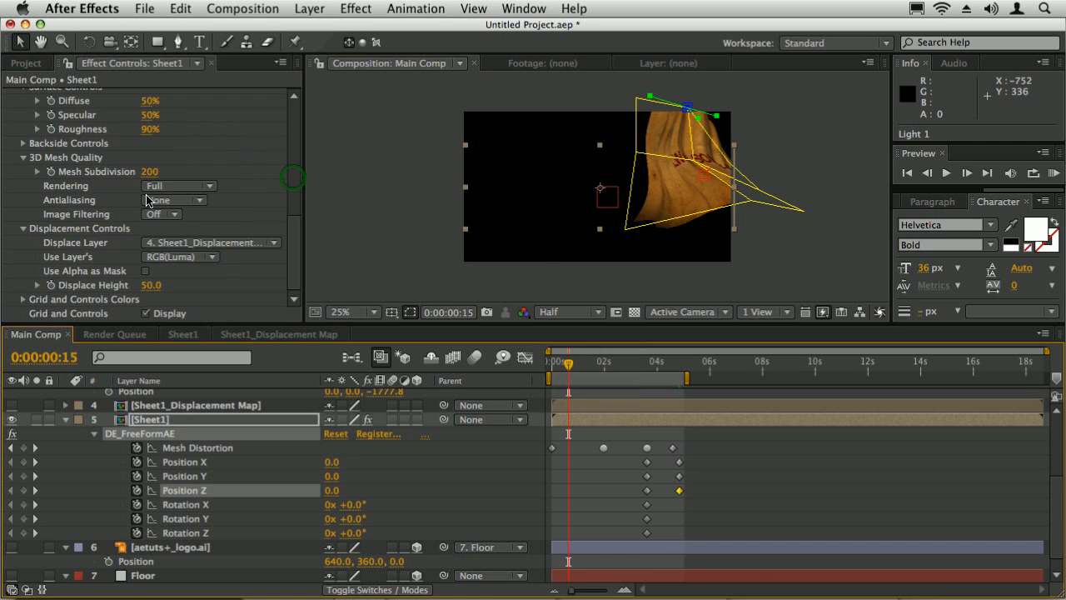
left_click(151, 163)
type("30")
key("Return")
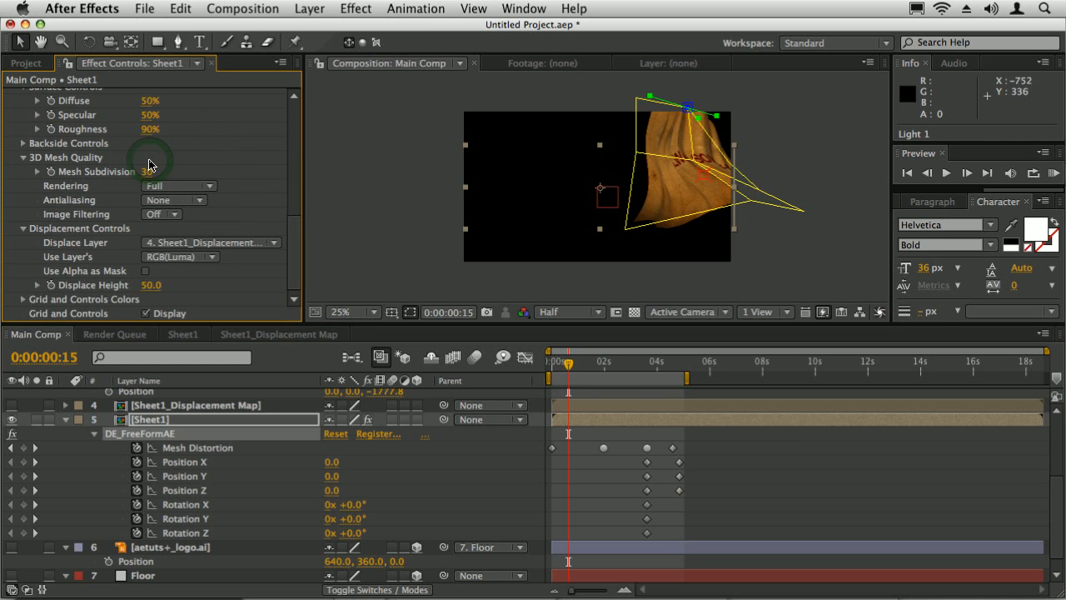
Step through the opening frames of Main Comp from 0:00:00:00 to 0:00:00:07 and examine the back of the folded sheet.
left_click(562, 367)
left_click_drag(563, 367, 553, 364)
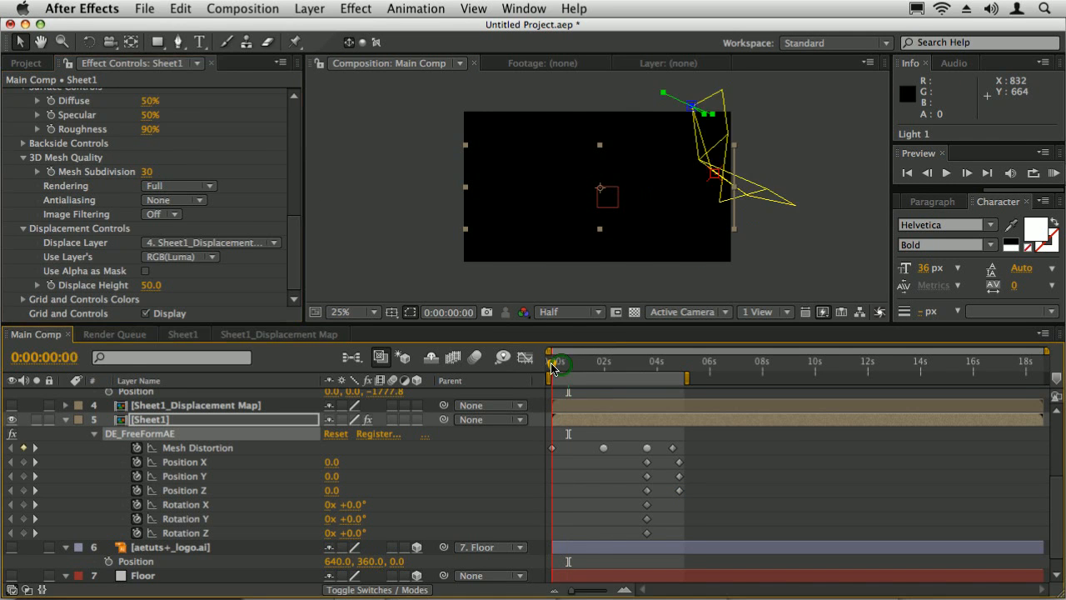
key("Page_Down")
key("Page_Down")
key("Page_Down")
key("Page_Down")
key("Page_Down")
key("Page_Down")
key("Page_Down")
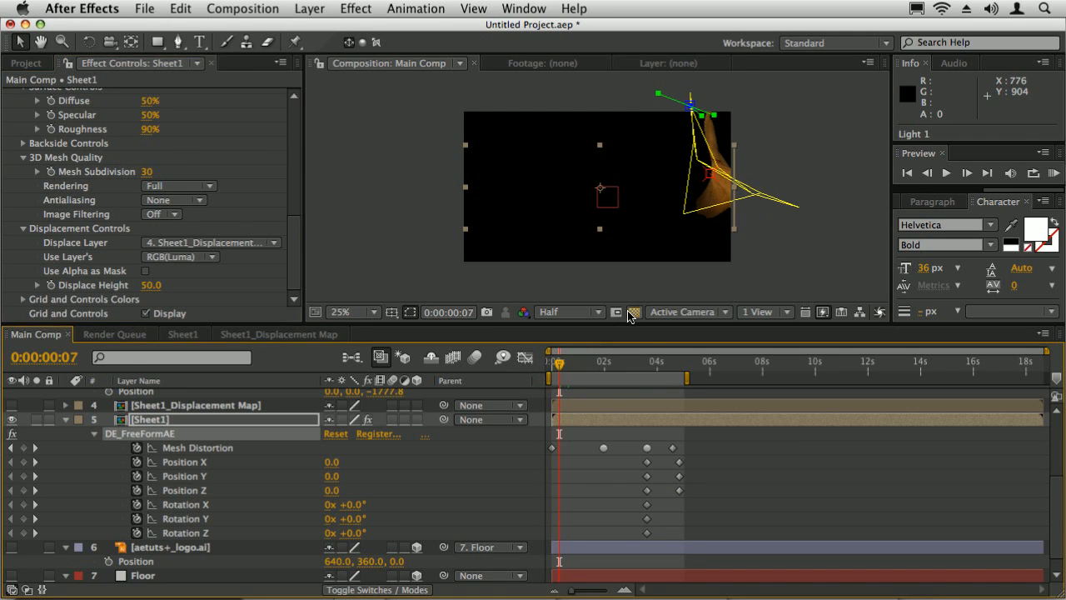
left_click_drag(561, 366, 561, 372)
Duplicate the Sheet1 comp as Sheet1 Back, open the copy and hide its ALWAYS SOMETHING text layer.
left_click(46, 63)
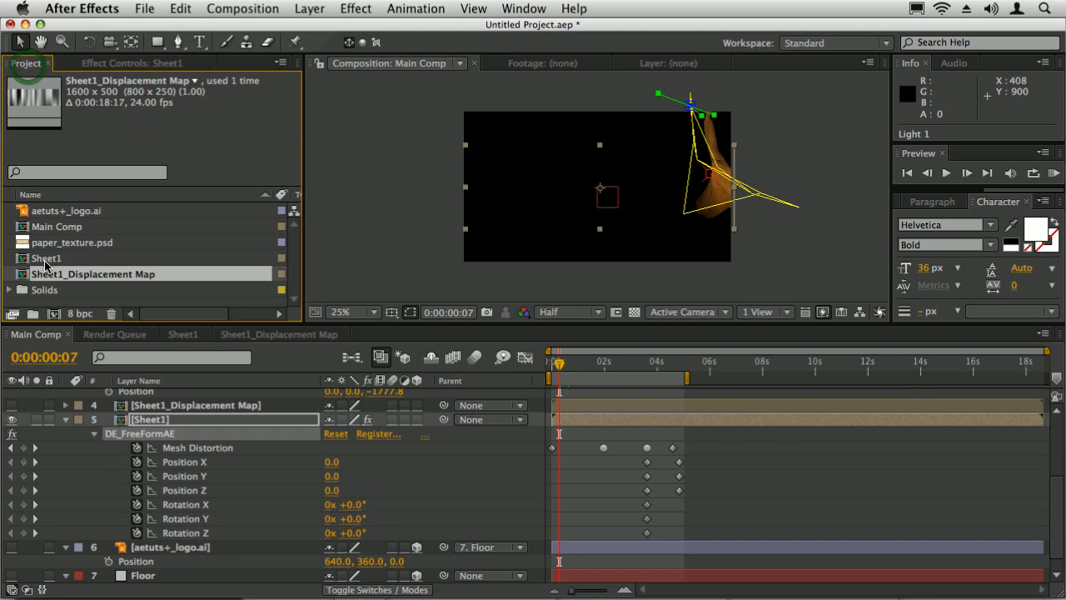
left_click(25, 262)
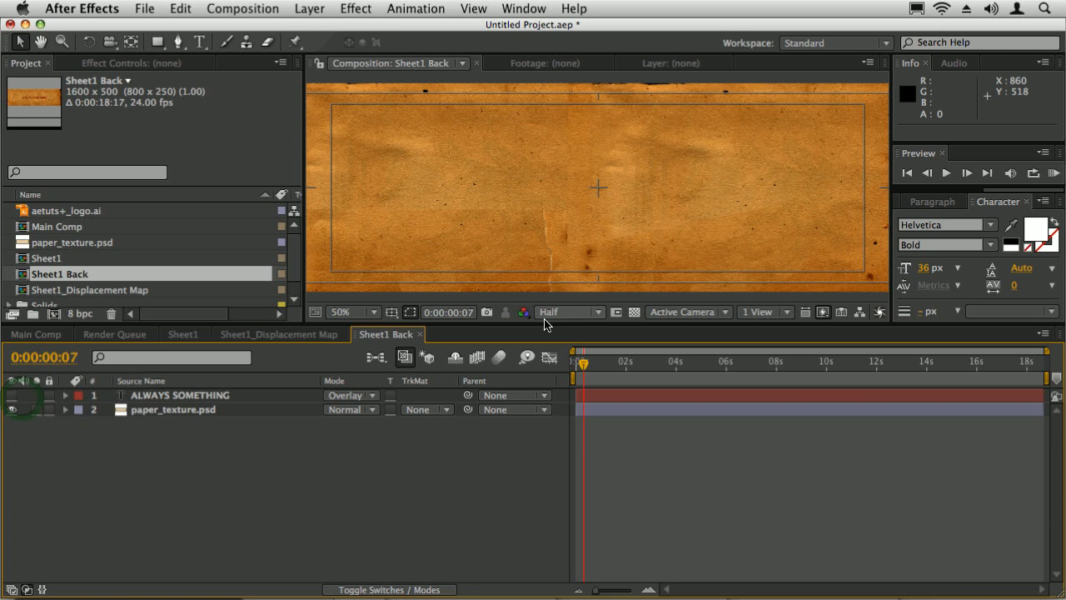
Apply the Levels effect to paper_texture.psd in Sheet1 Back and set Output White to 121.
double_click(193, 412)
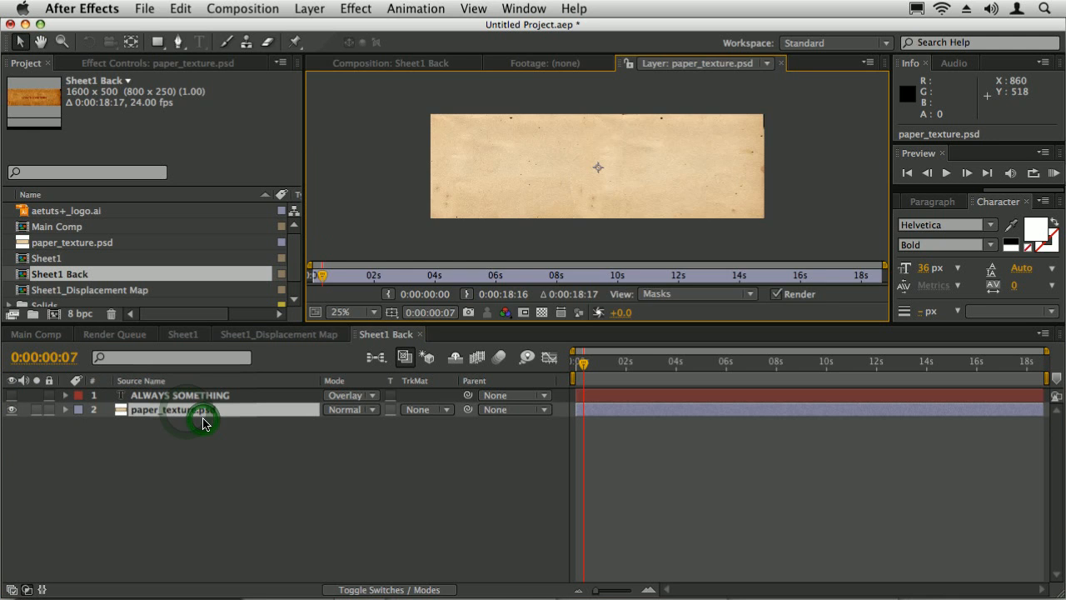
left_click(203, 419)
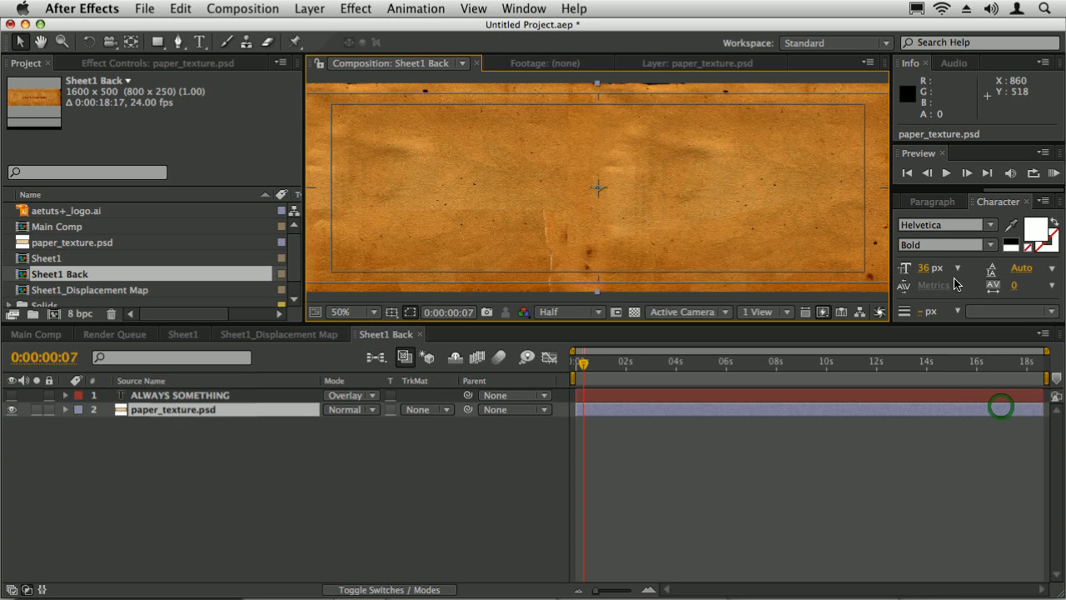
key("super+5")
left_click_drag(960, 222, 866, 228)
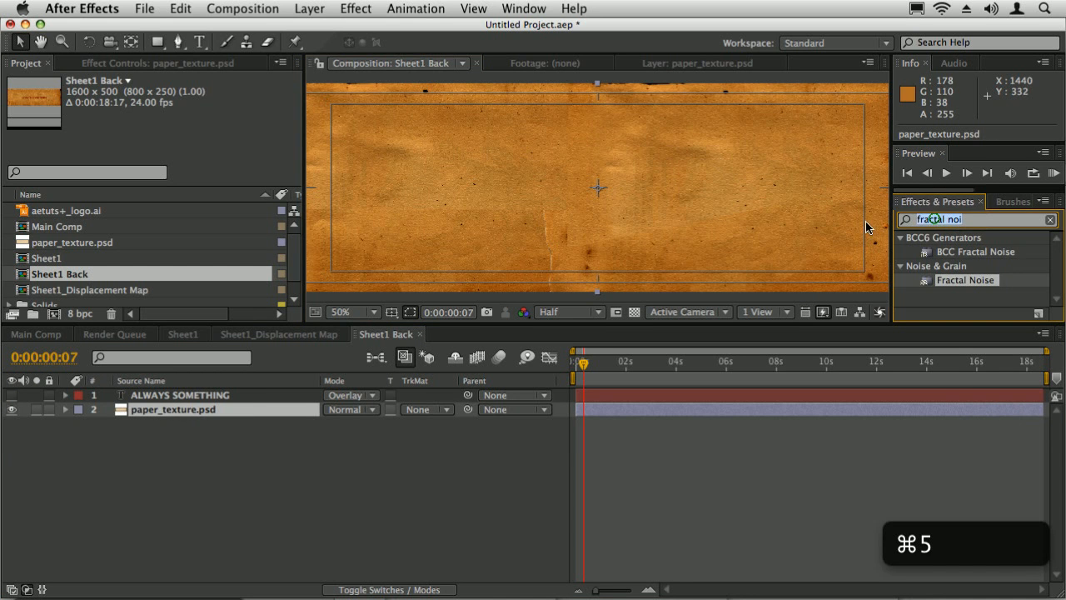
type("levels")
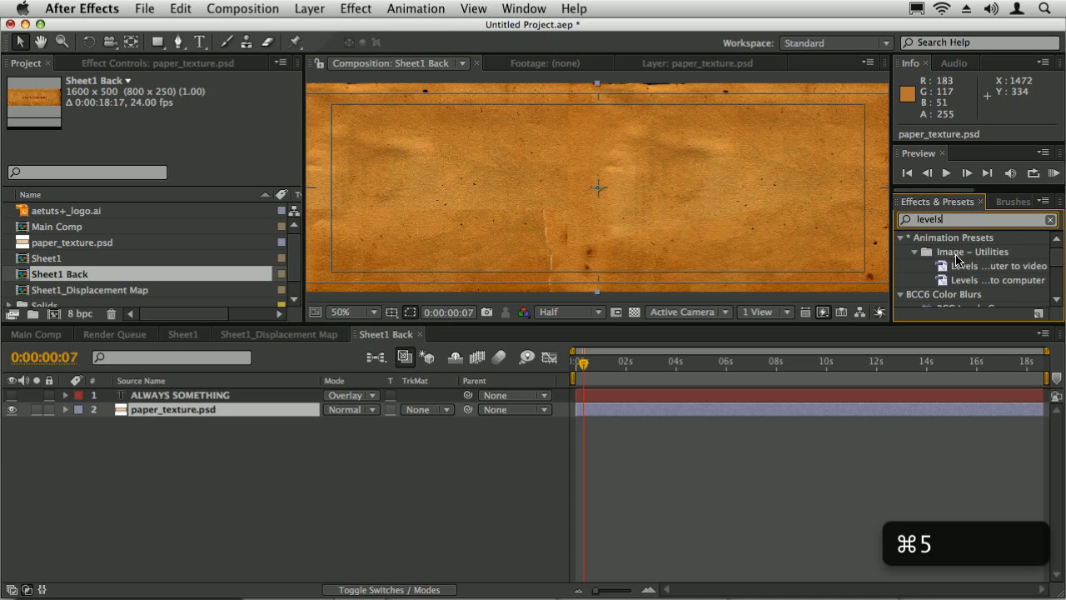
left_click(899, 238)
left_click(1051, 280)
double_click(951, 290)
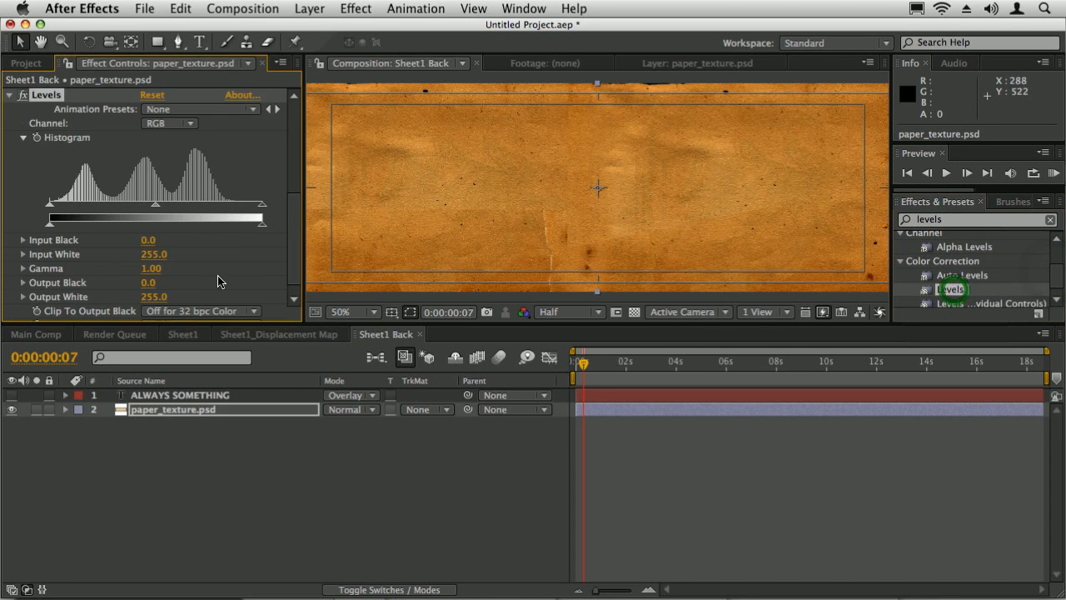
mouse_move(50, 224)
left_mouse_down()
mouse_move(78, 225)
mouse_move(50, 225)
left_mouse_up()
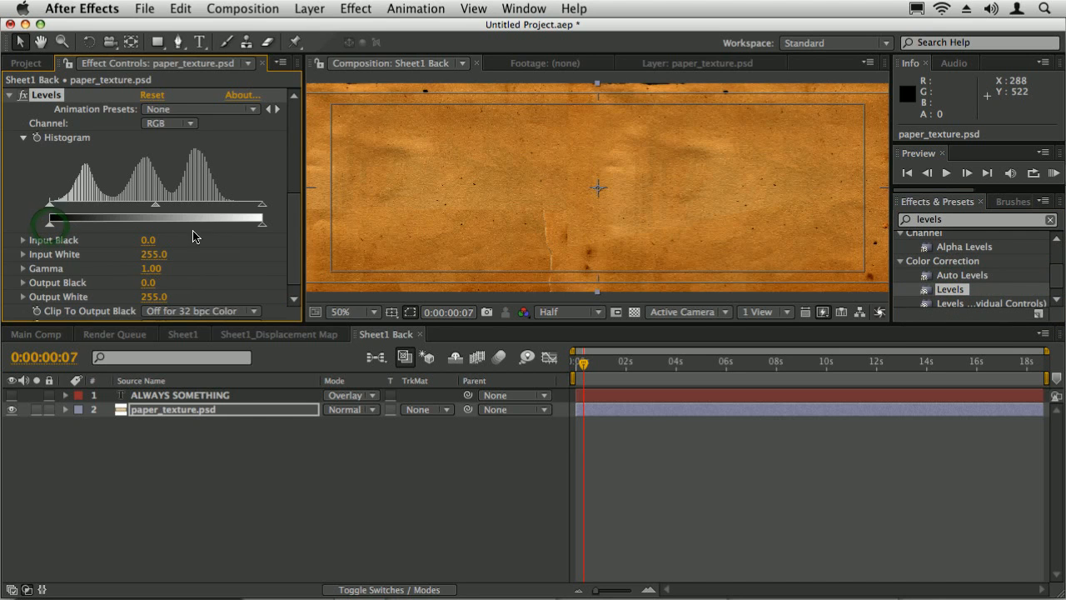
left_click_drag(262, 225, 150, 230)
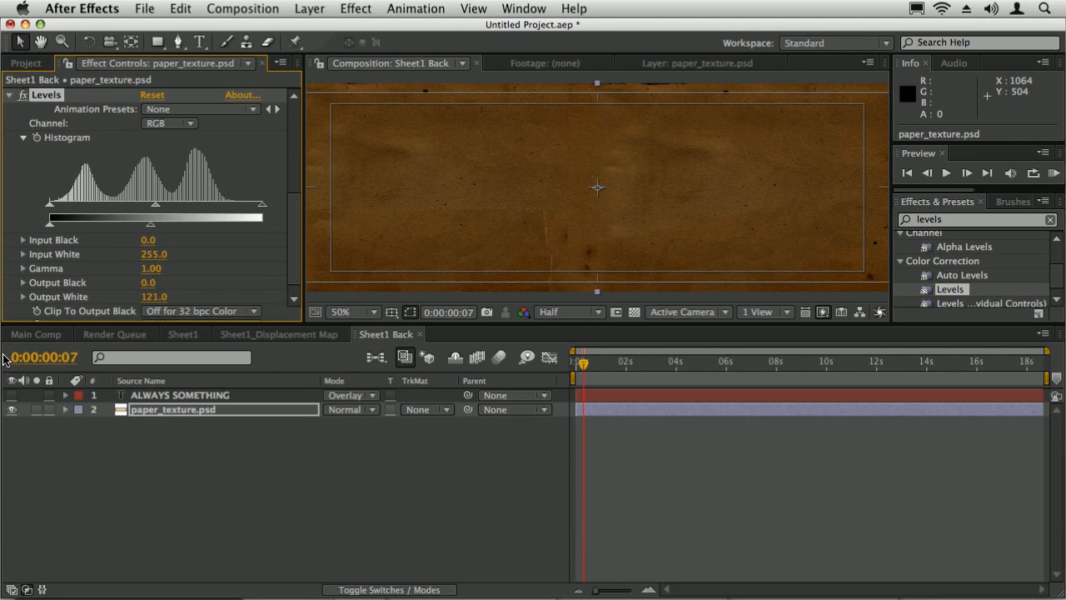
In Main Comp, expand the Backside Controls of Sheet1's FreeForm effect and check which layers can be chosen.
left_click(47, 335)
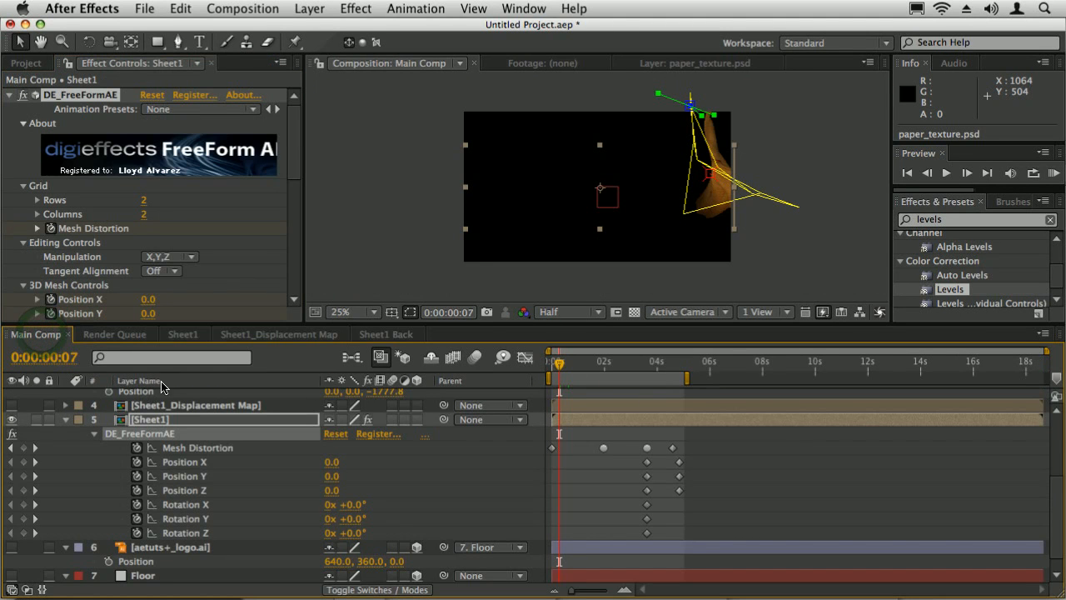
left_click_drag(288, 174, 290, 239)
left_click(23, 207)
left_click(221, 159)
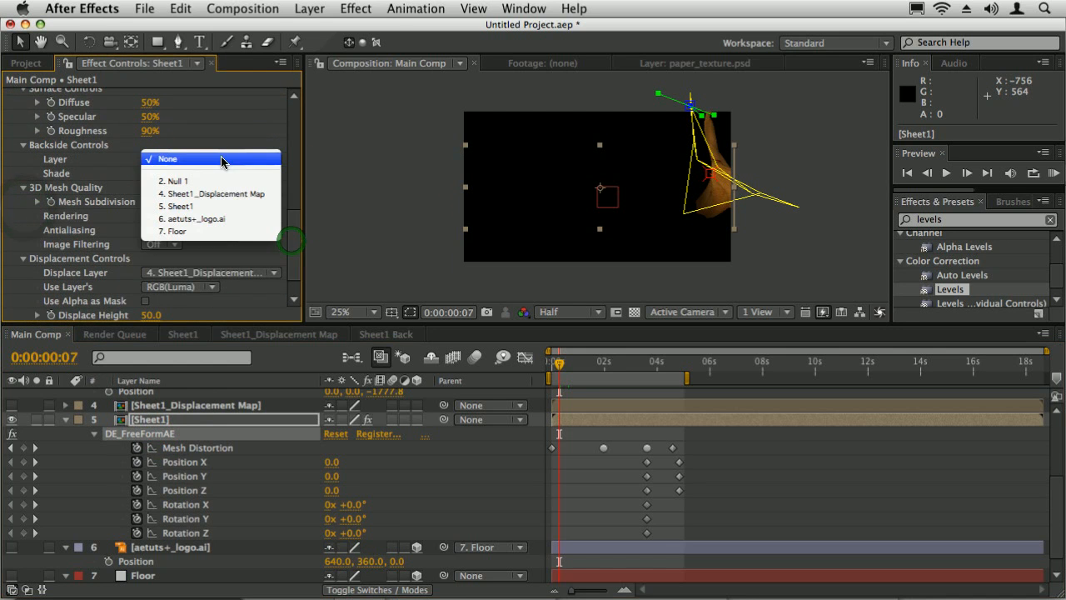
left_click(236, 194)
left_click_drag(298, 226, 18, 67)
Add the Sheet1 Back comp to Main Comp directly above Sheet1 and hide that layer.
left_click(18, 66)
left_click_drag(72, 273, 148, 420)
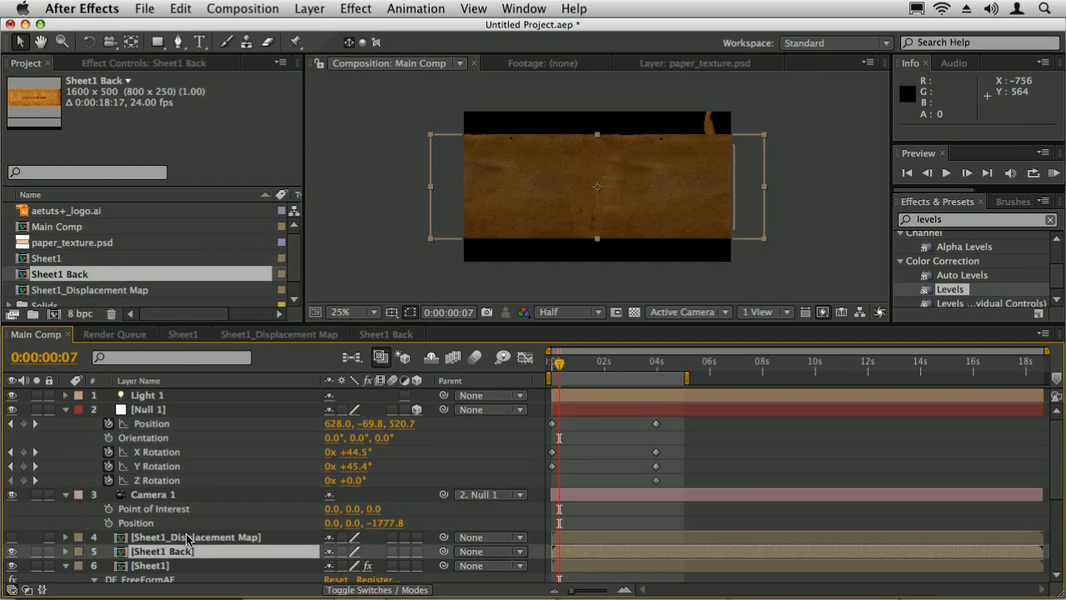
left_click(12, 550)
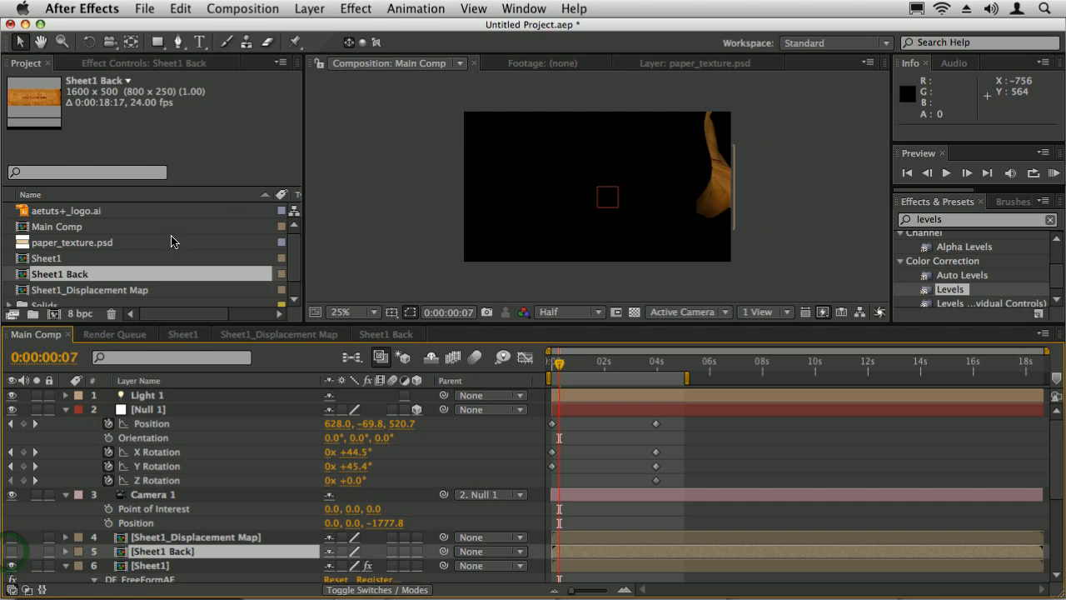
Set the Backside Layer of Sheet1's FreeForm effect to Sheet1 Back and its Shade option to Shaded.
left_click(150, 565)
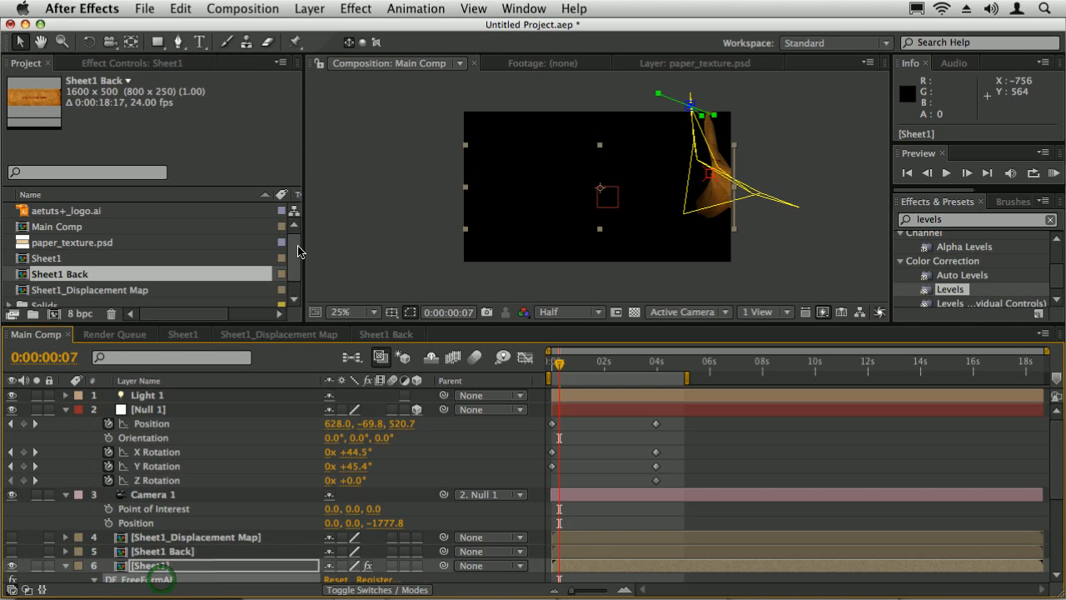
left_click_drag(289, 166, 294, 276)
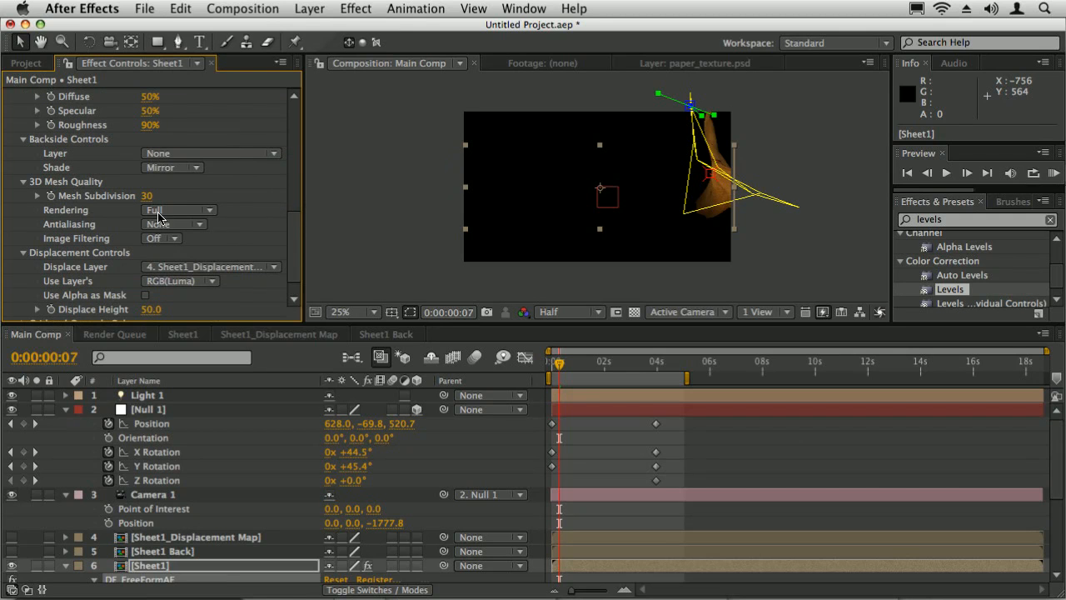
left_click(180, 155)
left_click(201, 202)
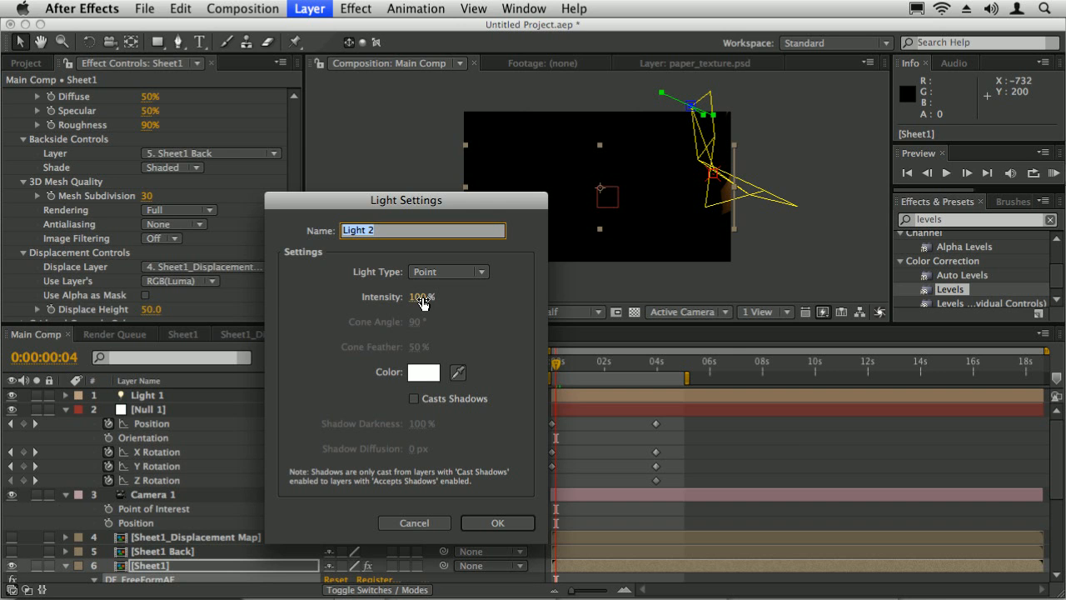
Add a second point light at 100% intensity and, with Light 1 temporarily hidden, place it in the upper-left of the frame.
left_click(492, 523)
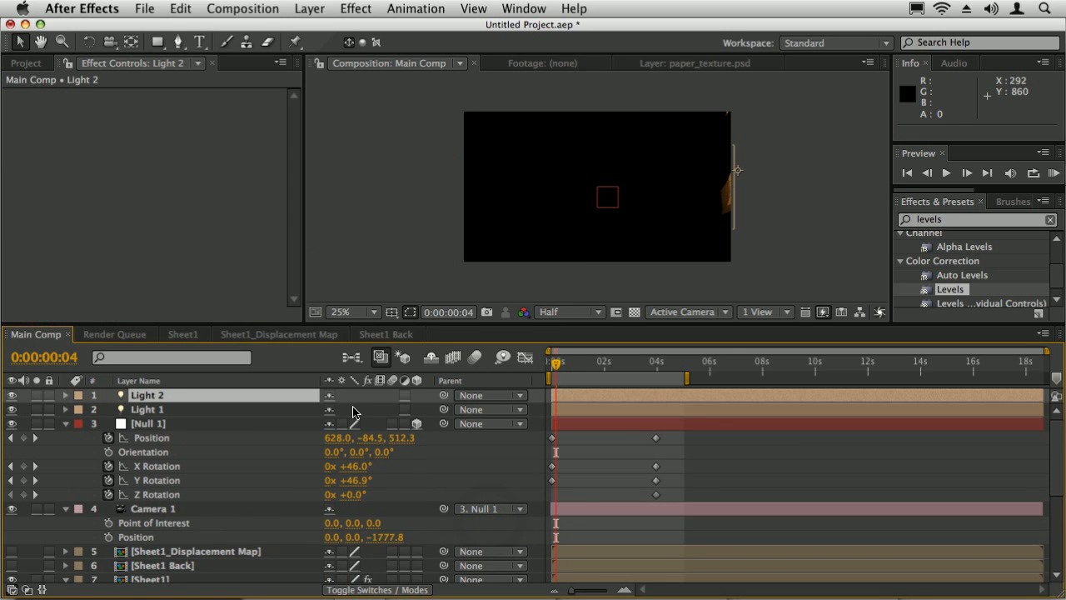
key("comma")
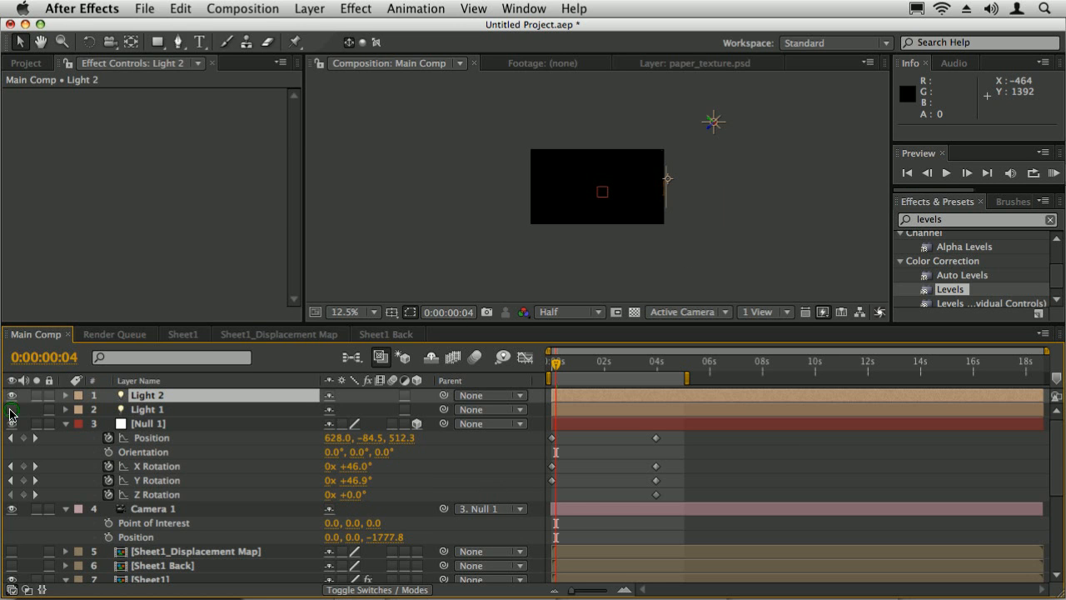
left_click(143, 395)
left_click_drag(716, 123, 545, 182)
left_click(11, 409)
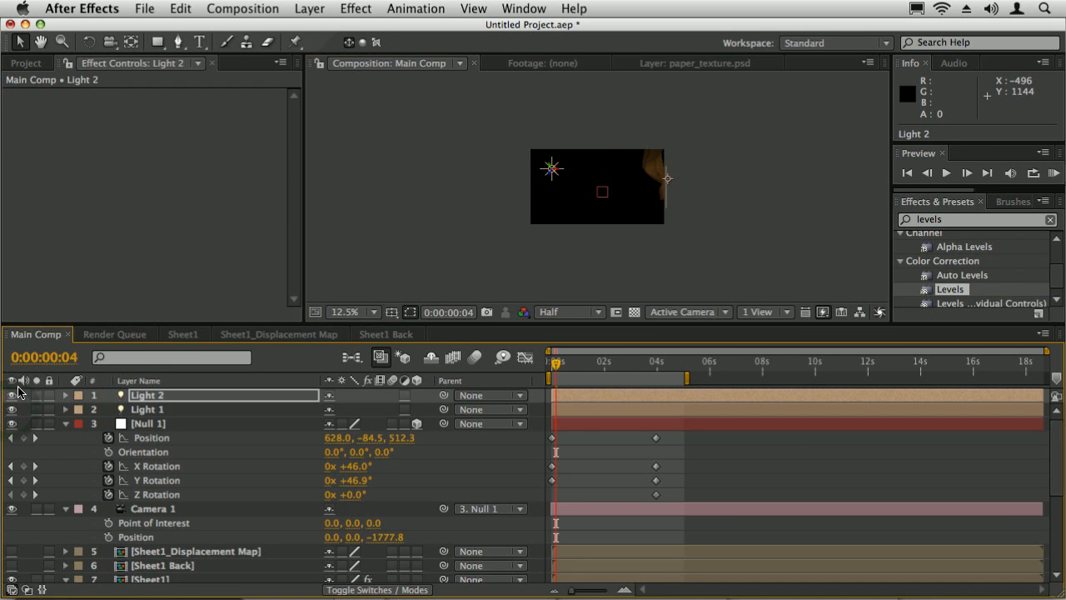
Compare the lighting with Light 2 off and on, adjust its position to about 78, -28, 292 and set its Intensity to 28%.
left_click(12, 395)
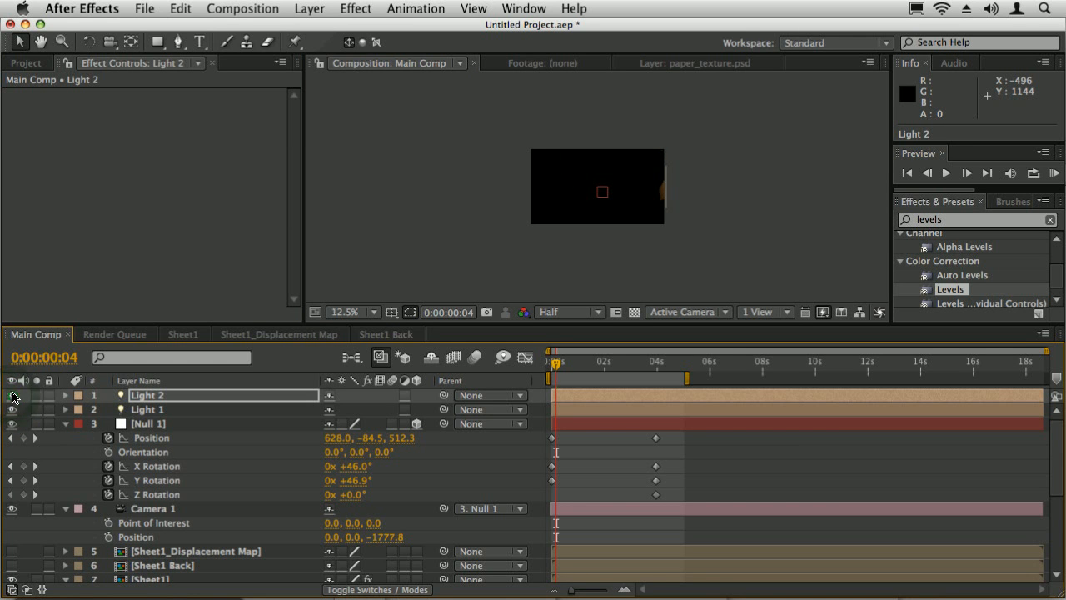
left_click(12, 395)
left_click(559, 165)
left_click_drag(723, 166, 682, 184)
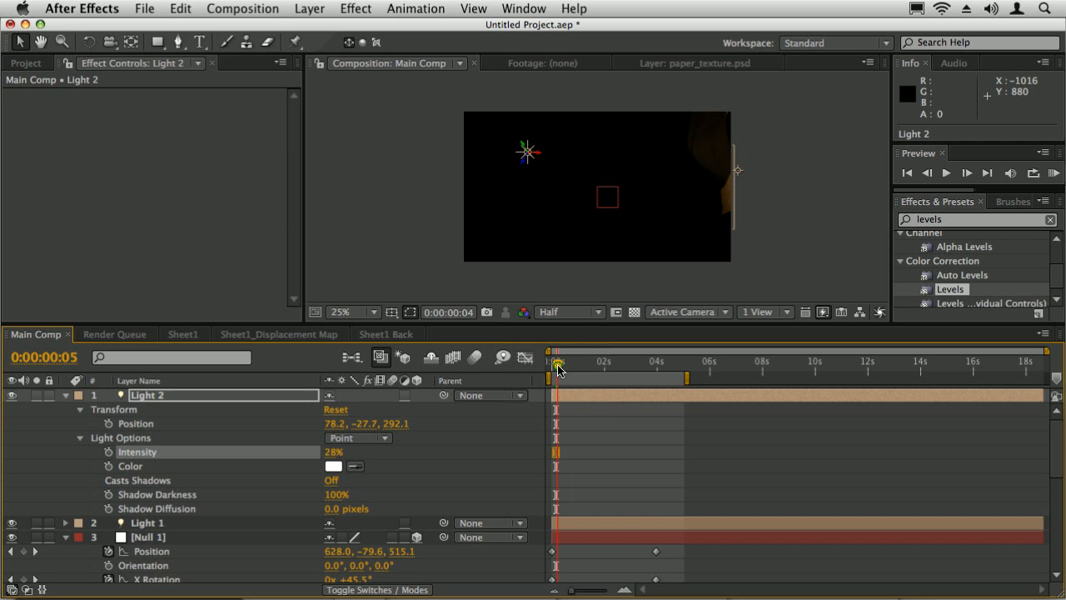
Extend the work area to about 6 seconds and, at 0:00:04:19, set Sheet1's FreeForm Mesh Subdivision to 30.
left_click_drag(556, 366, 687, 368)
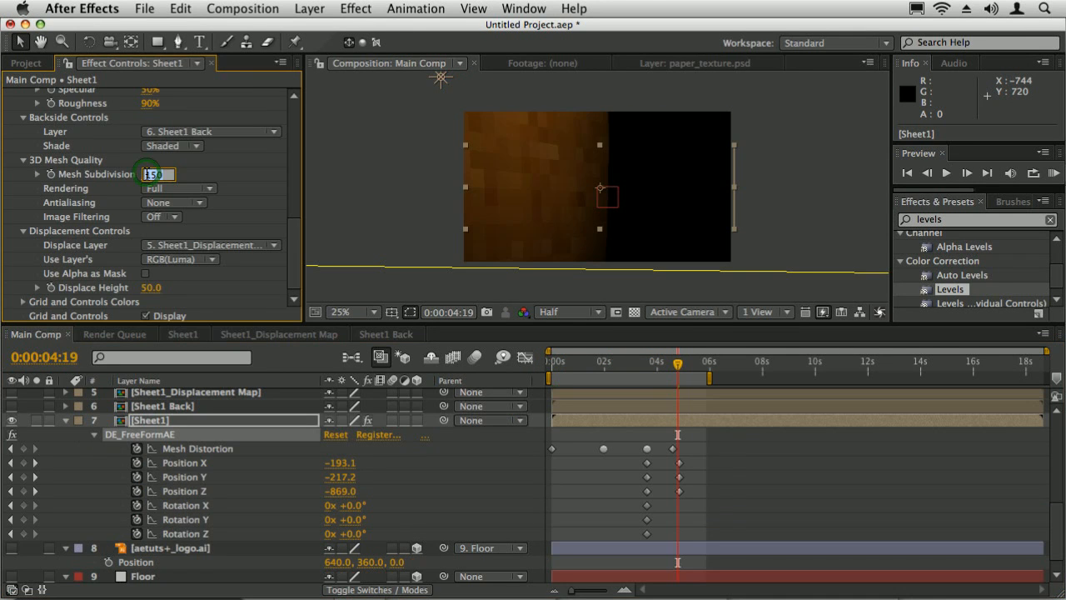
type("30")
key("Return")
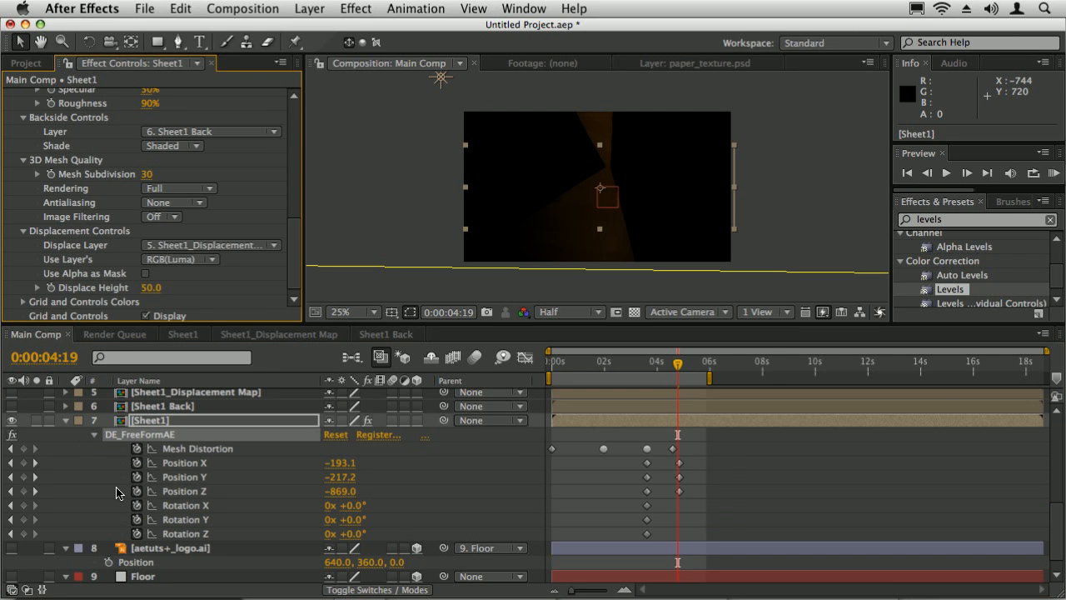
Switch to QuickTime Player, examine billowing_preview_vbr5000.mp4 around the 2-second mark, and return to After Effects.
key("super+Tab")
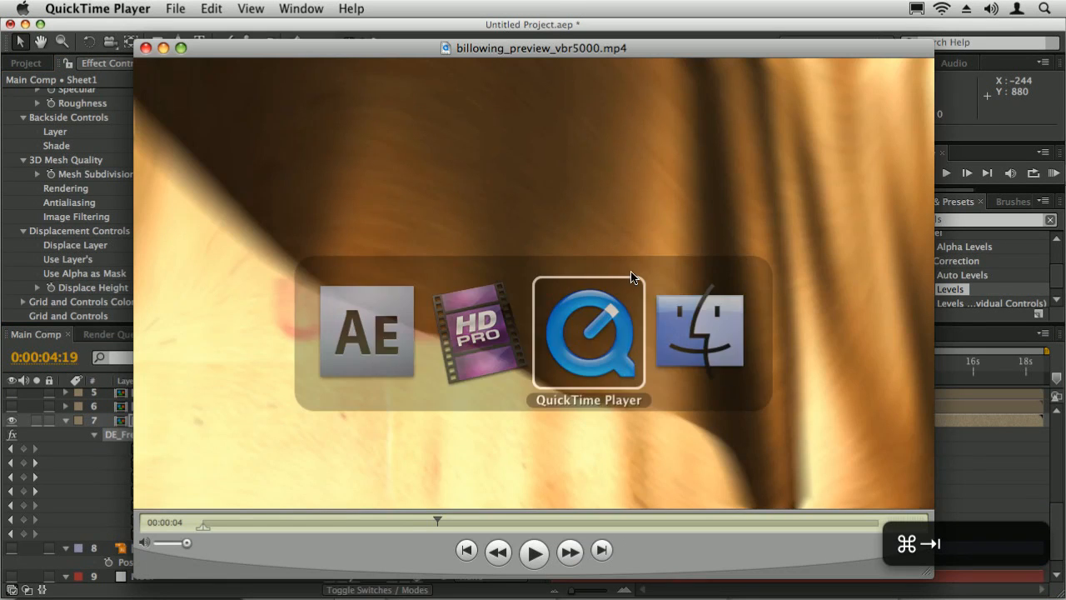
left_click_drag(414, 523, 344, 397)
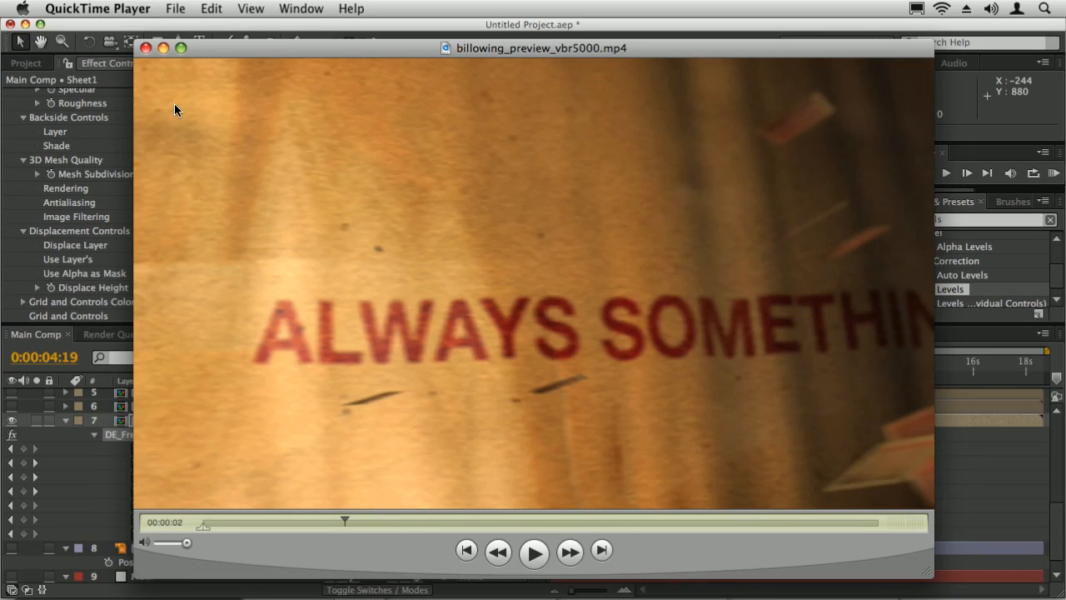
left_click(235, 33)
Make the aetuts+_logo.ai and Floor layers visible and select the logo layer.
left_click(12, 548)
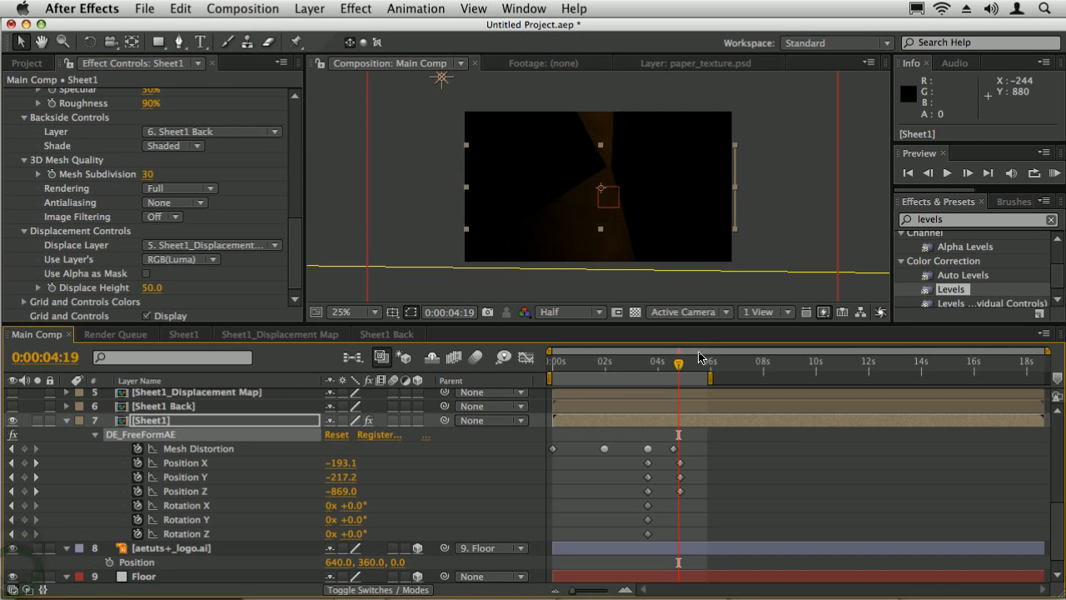
left_click(163, 533)
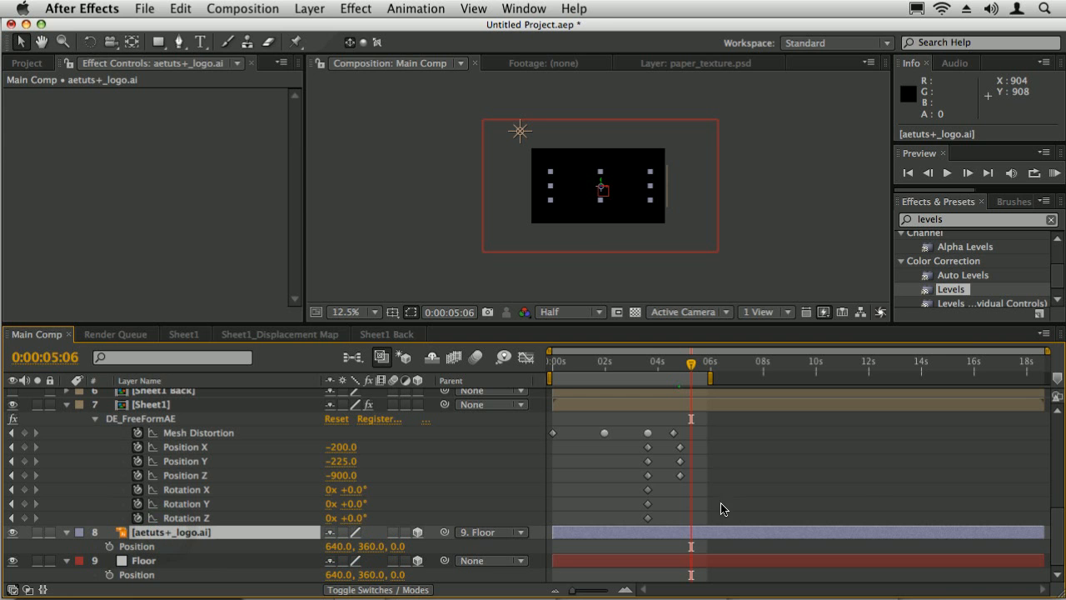
Collapse the properties of Sheet1, Camera 1, Null 1 and the lights, and hide Light 1 and Light 2.
left_click(67, 403)
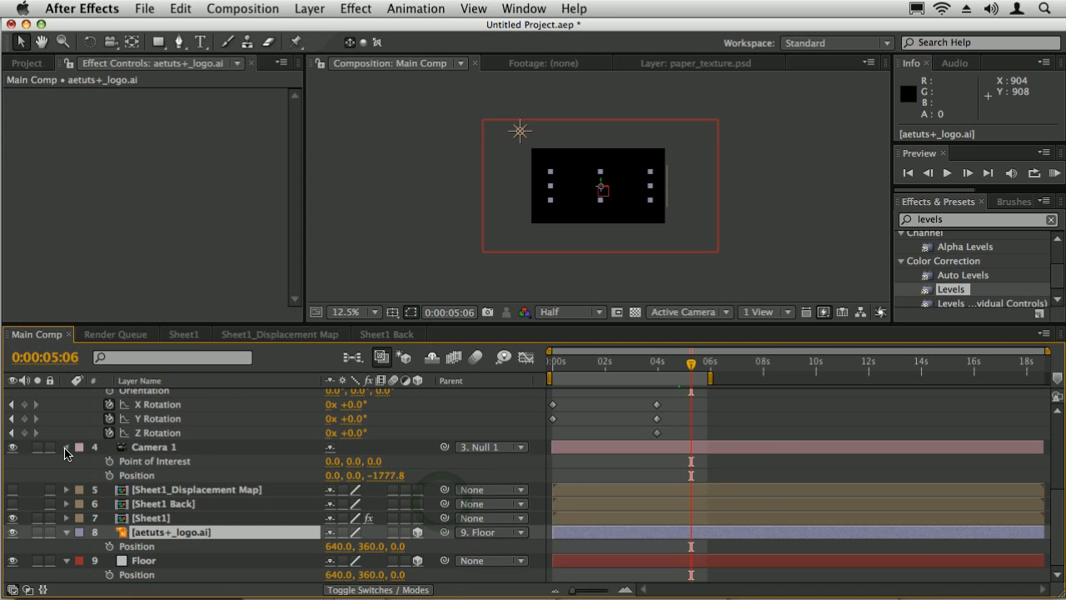
left_click(66, 448)
left_click(67, 390)
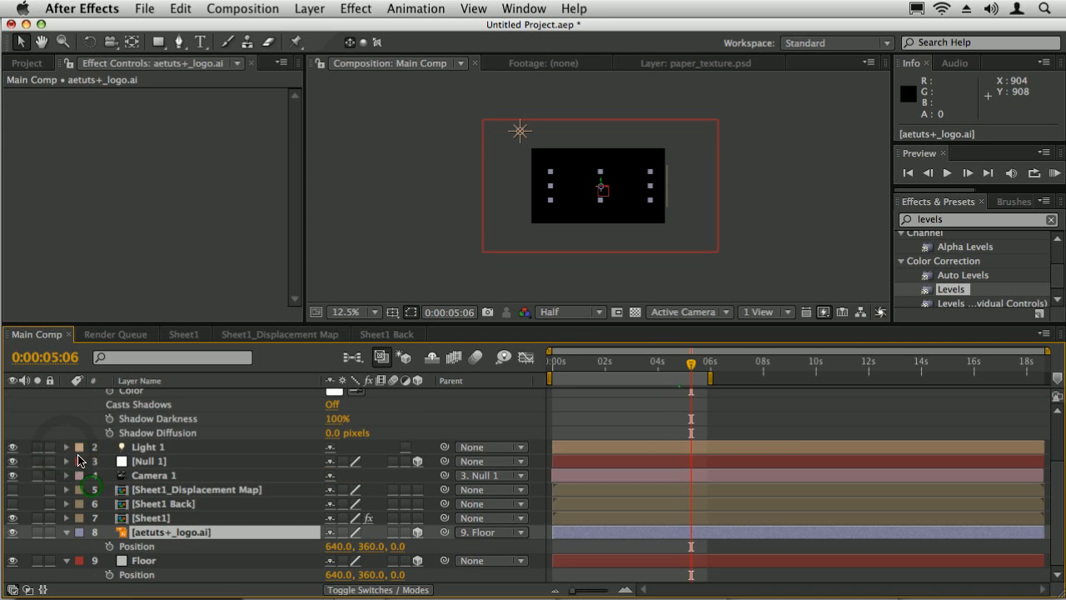
left_click_drag(1051, 503, 1045, 467)
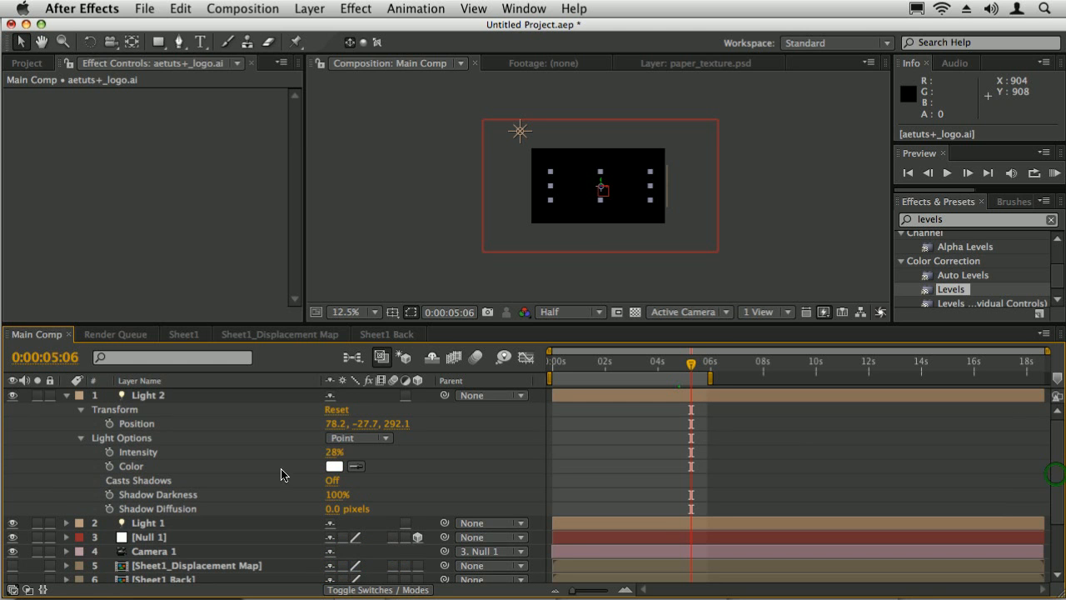
left_click(64, 404)
left_click_drag(12, 395, 12, 409)
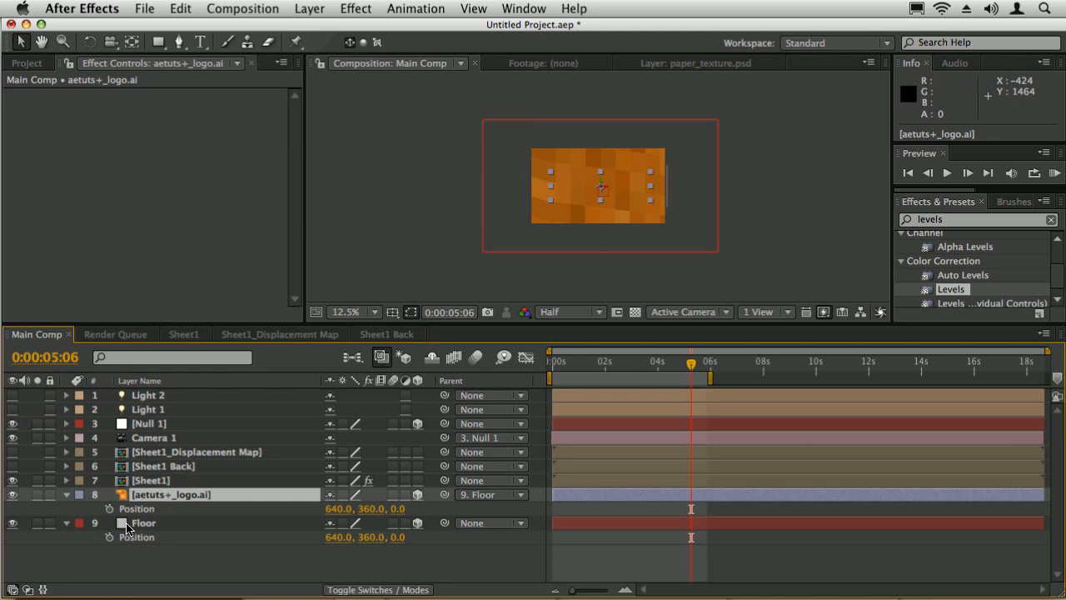
Reveal Sheet1's keyframed properties and set its FreeForm Position Z to -1000 at 0:00:04:20.
left_click(154, 480)
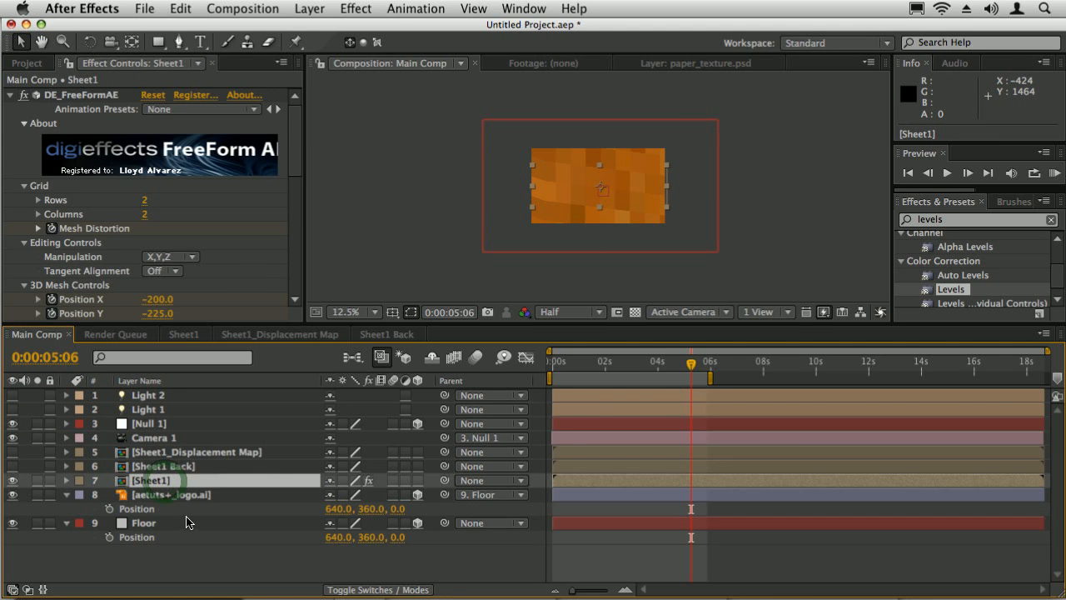
key("u")
left_click_drag(691, 364, 681, 364)
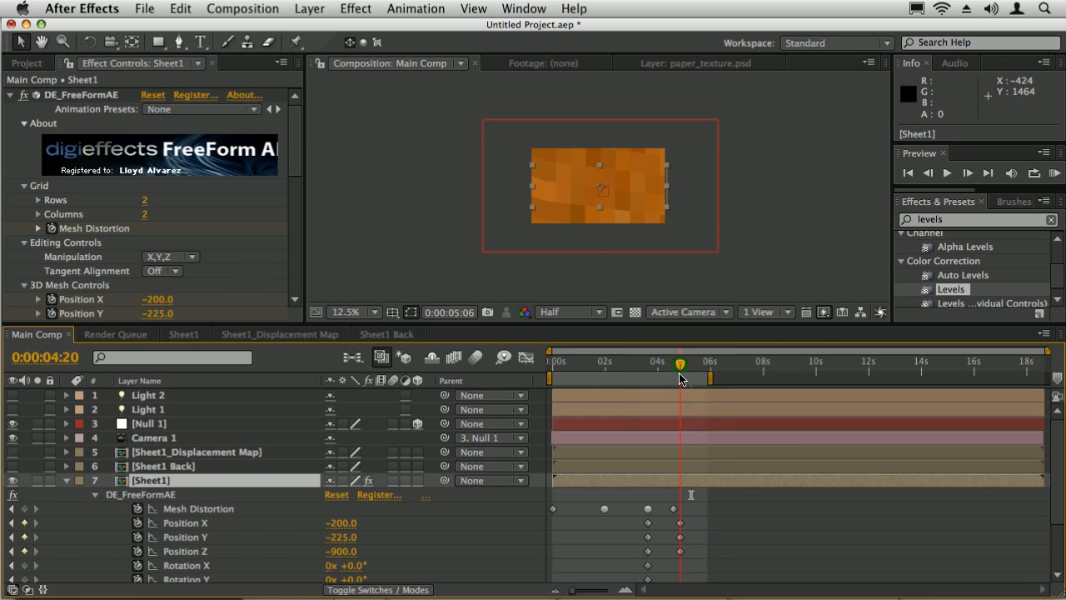
left_click(343, 552)
type("-")
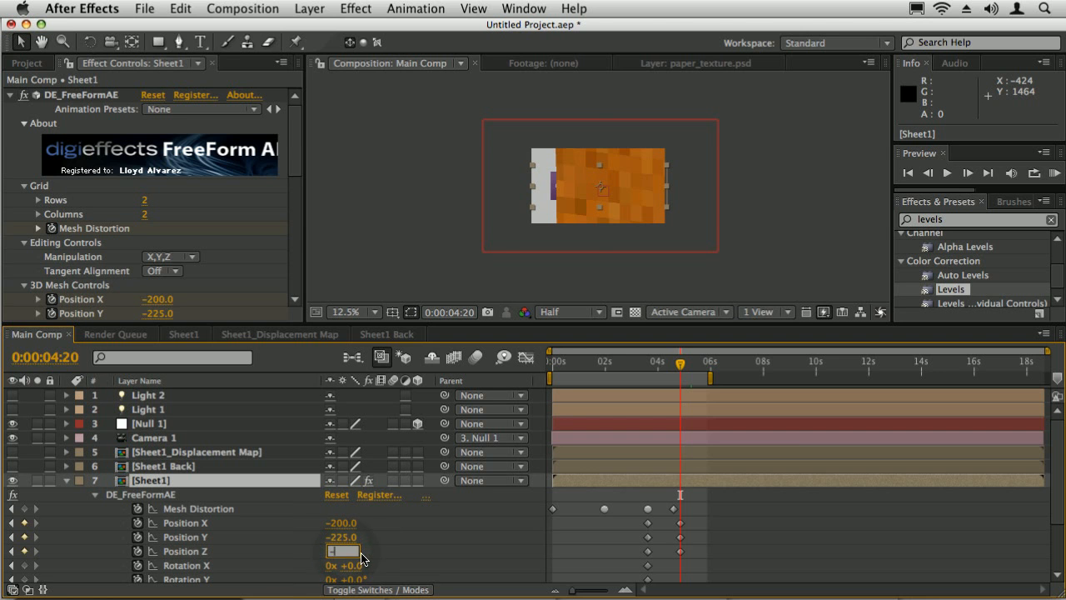
type("100")
key("Return")
Try Position Y values of -200, -220 and -235 for Sheet1 at 0:00:04:15, and move the keyframe to 0:00:04:20.
key("j")
left_click_drag(358, 537, 345, 537)
left_click(346, 537)
type("-200")
key("Return")
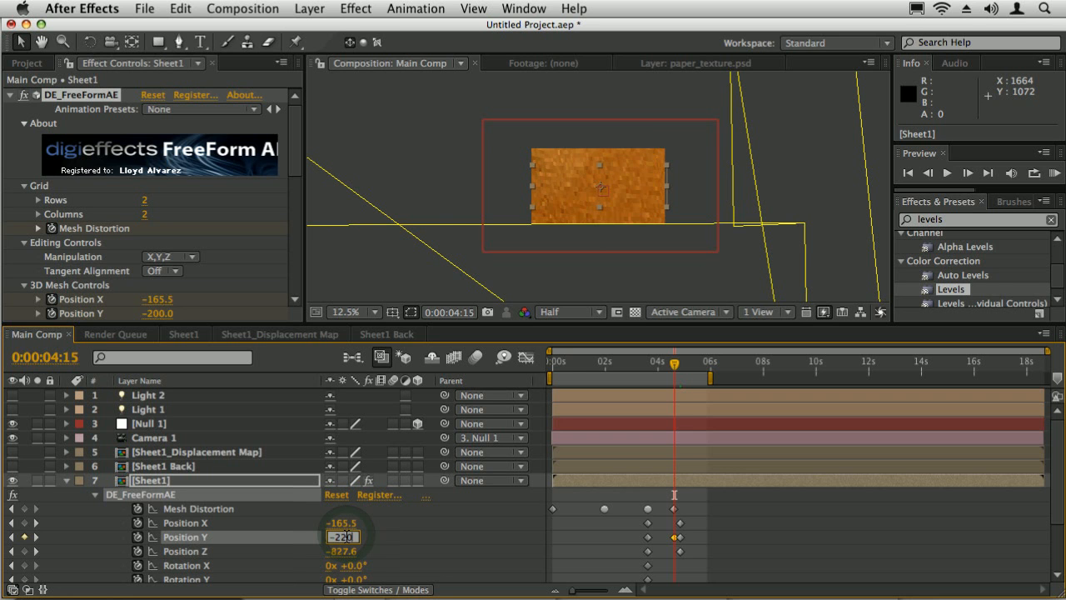
key("Return")
left_click(348, 537)
type("-")
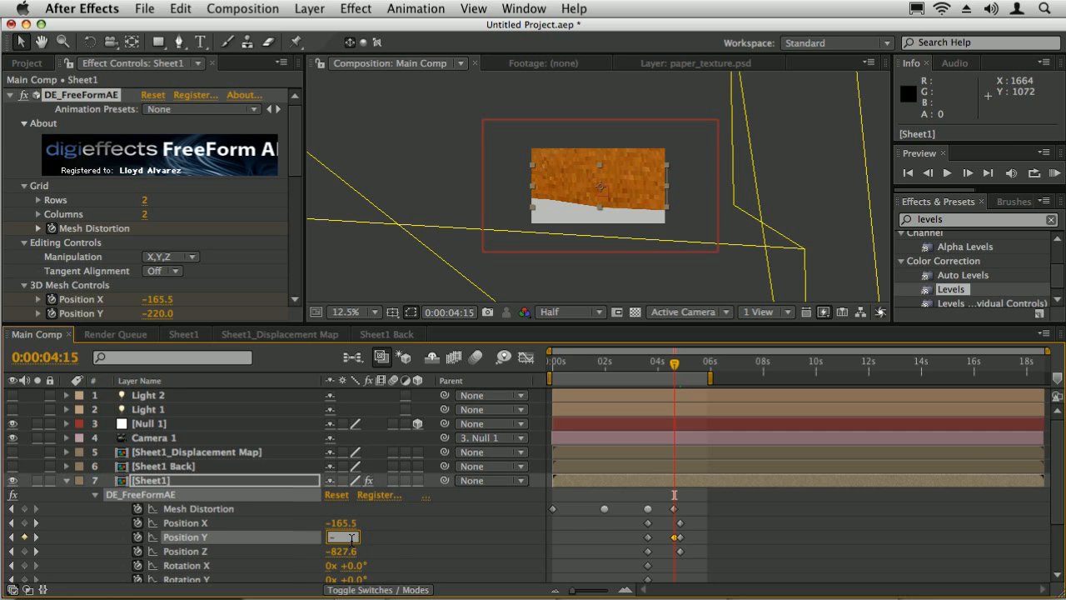
type("82")
key("Escape")
left_click_drag(674, 537, 680, 538)
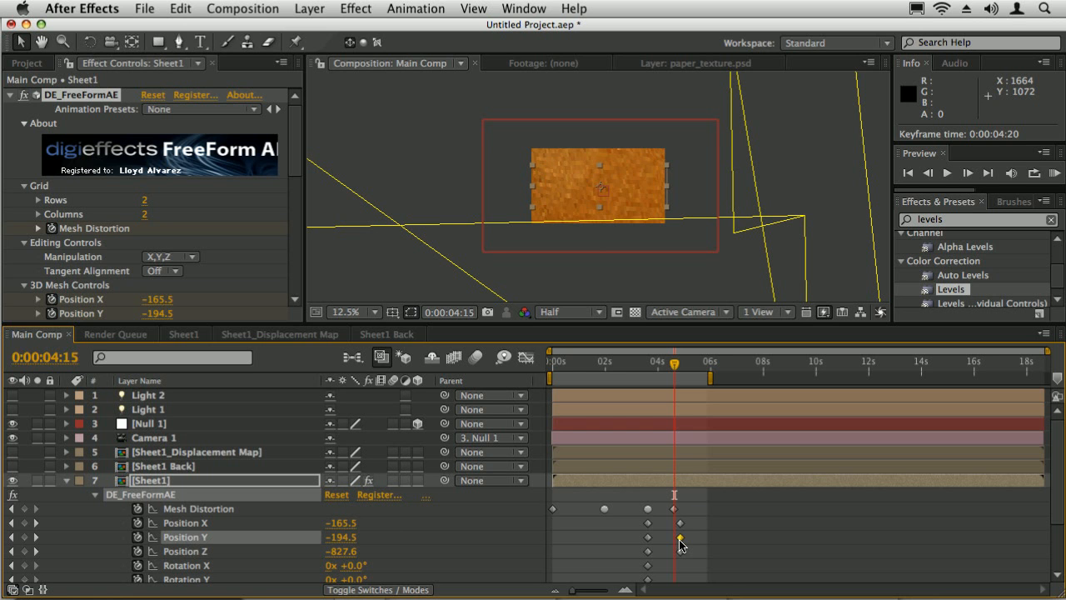
left_click_drag(679, 538, 679, 542)
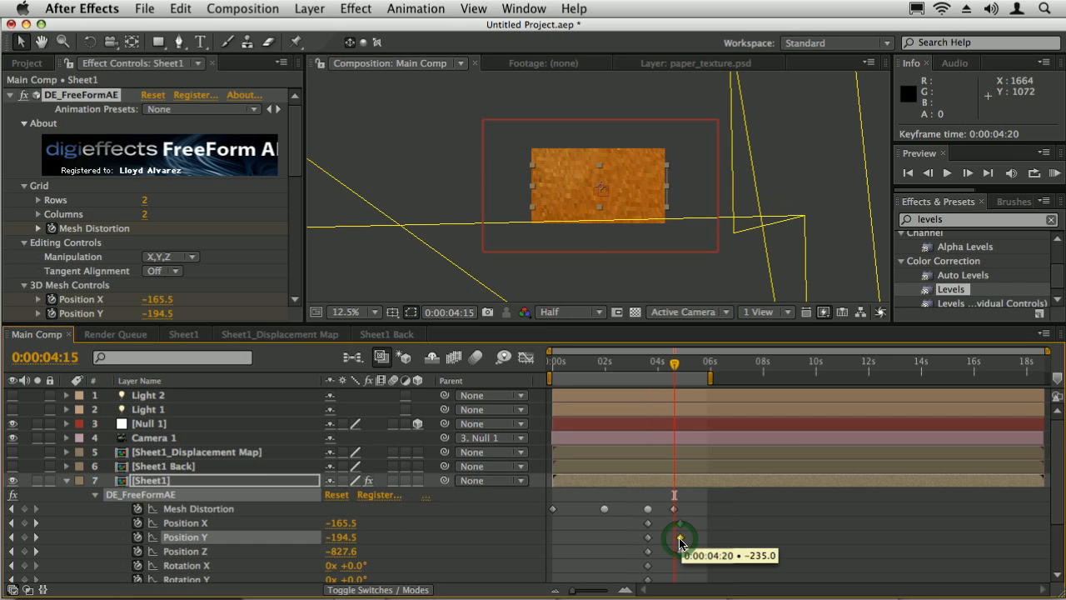
Edit Sheet1's Position Y keyframe at 0:00:04:20 to a value of -280.
double_click(680, 541)
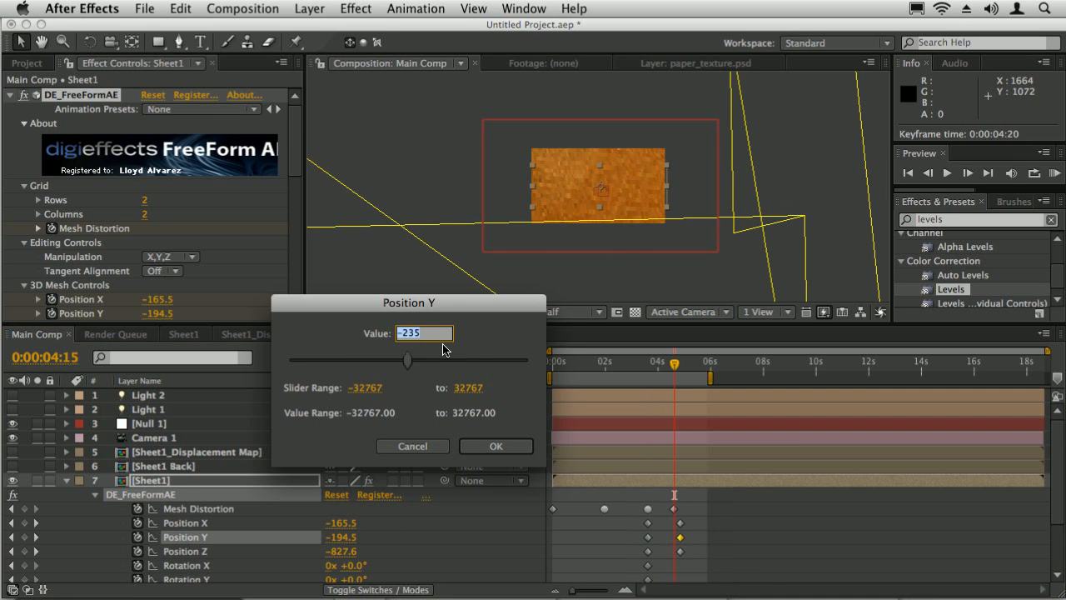
type("-194.5")
key("Return")
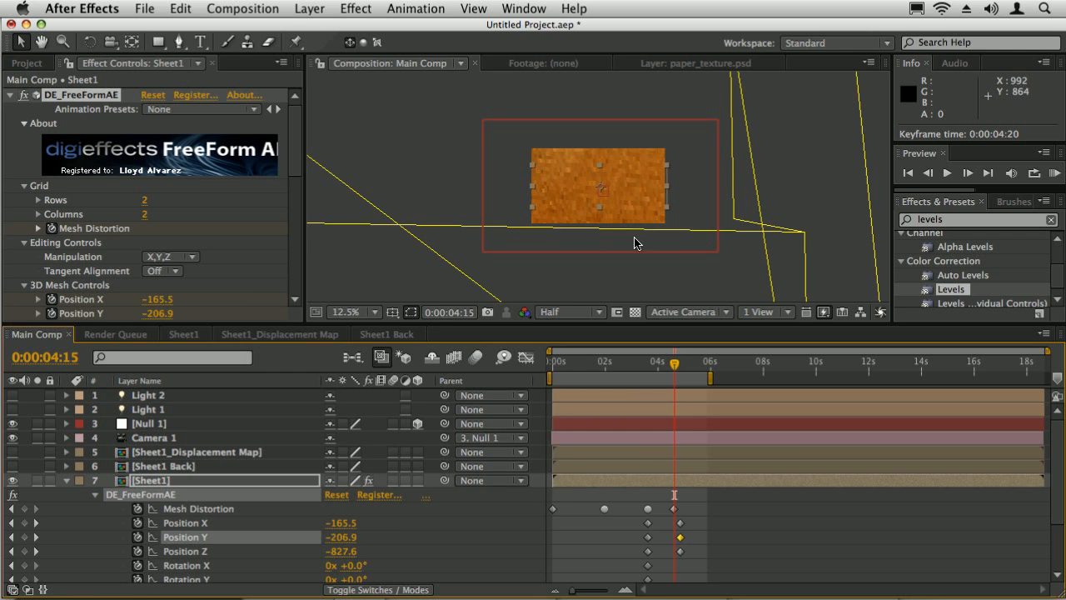
double_click(679, 537)
type("-280")
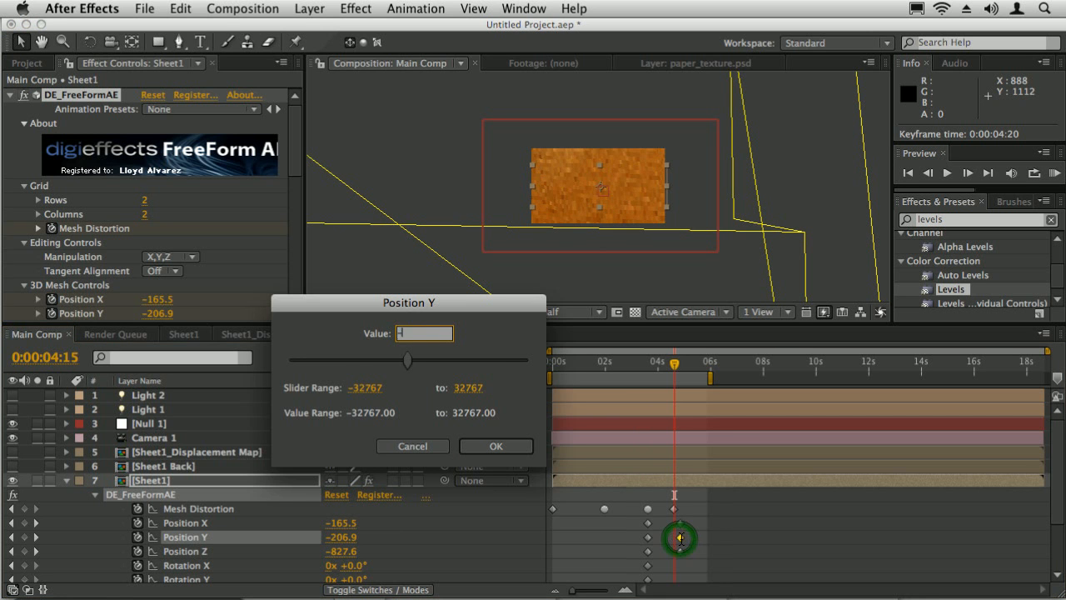
key("Return")
Judging the frame at 0:00:04:13, set Sheet1's Position X keyframe at 0:00:04:20 to -500 after trying -300.
left_click_drag(674, 364, 672, 363)
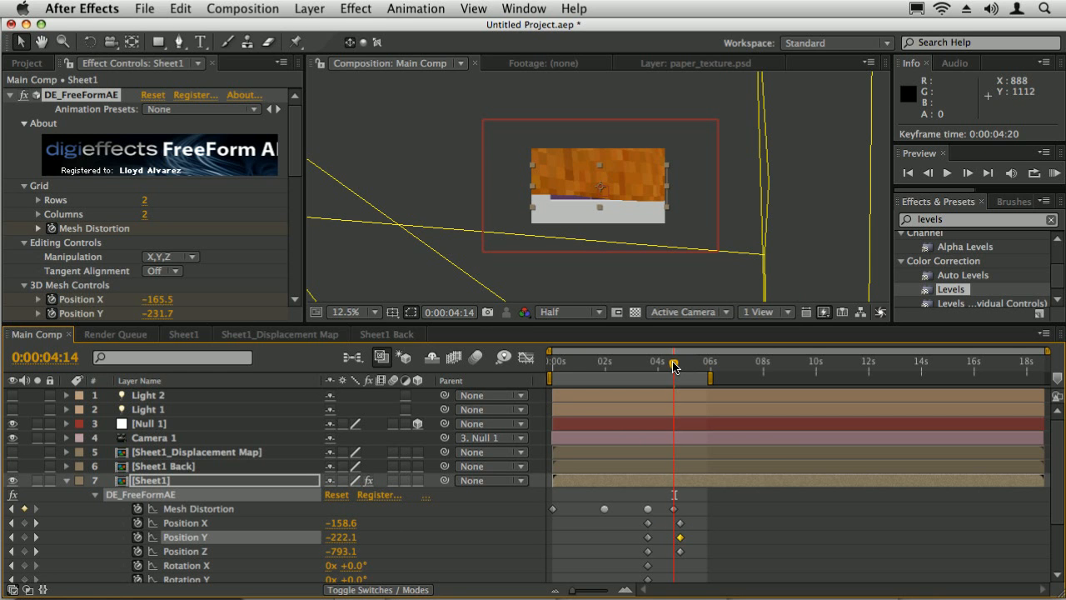
left_click_drag(674, 366, 671, 364)
left_click(679, 523)
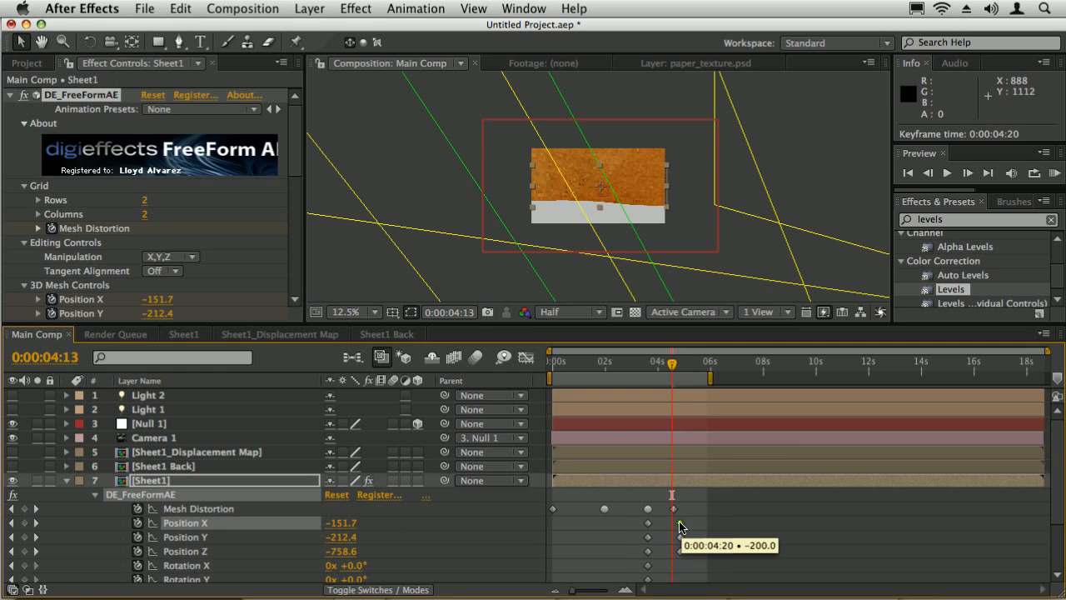
double_click(680, 524)
type("-327.6")
key("Return")
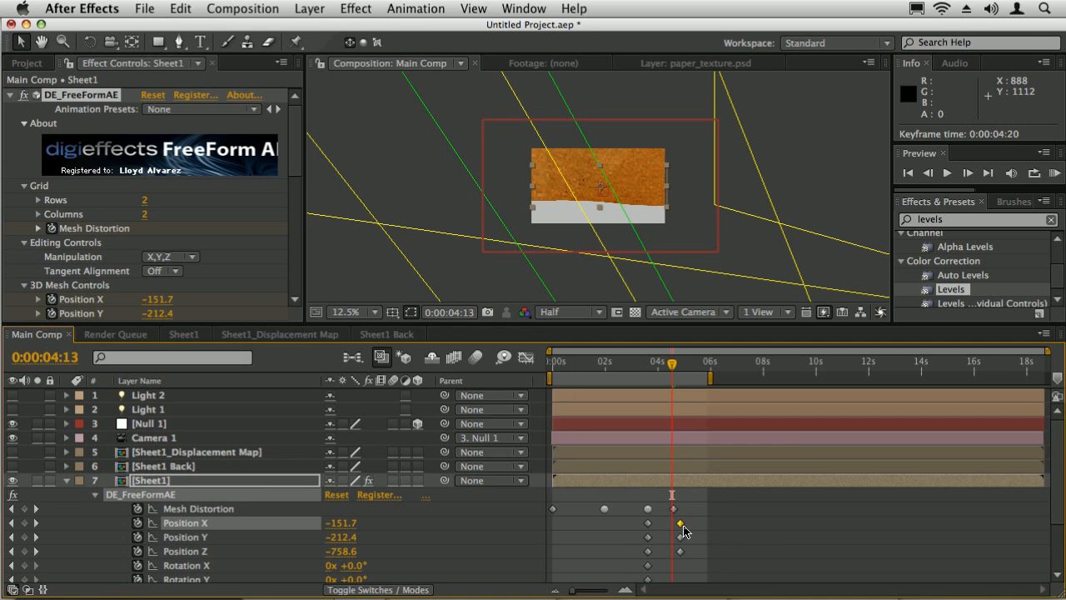
double_click(679, 523)
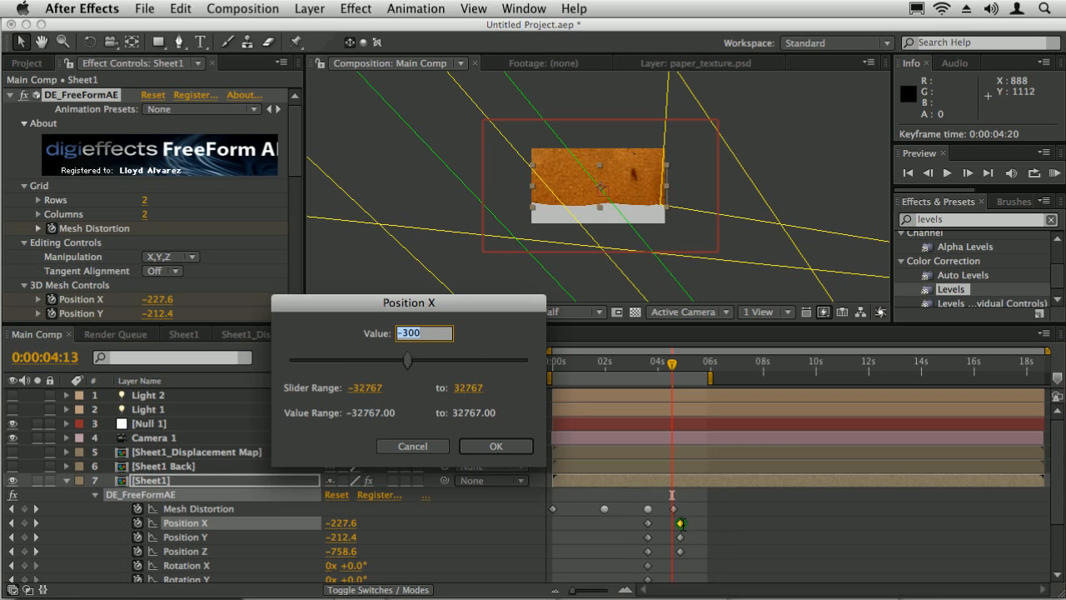
type("-50")
key("Return")
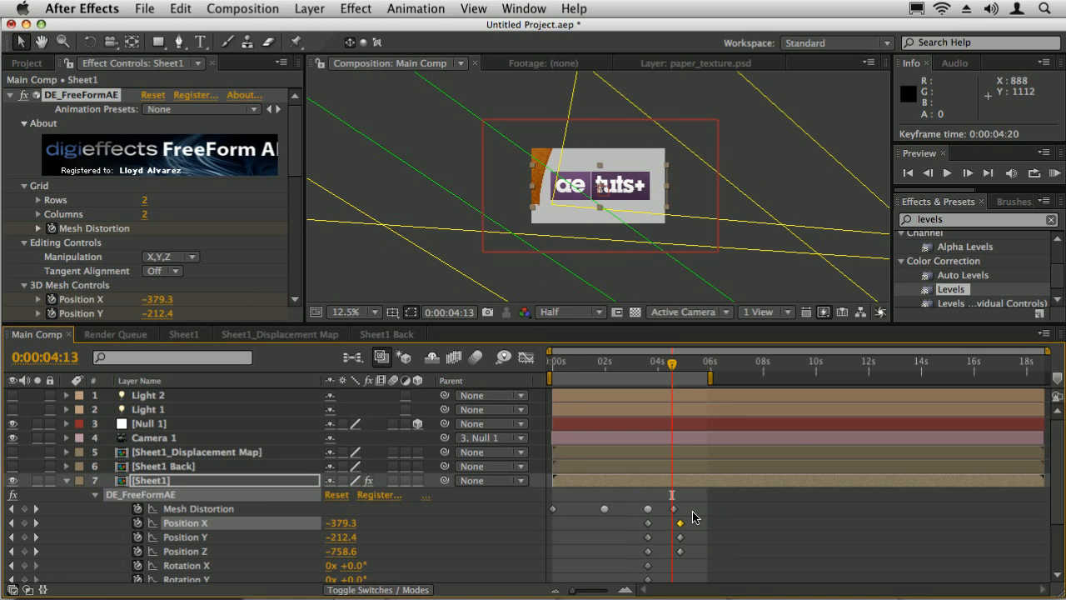
Turn Light 1 and Light 2 back on and review the sheet's exit up to 0:00:04:20.
mouse_move(672, 365)
left_mouse_down()
mouse_move(650, 368)
mouse_move(669, 367)
left_mouse_up()
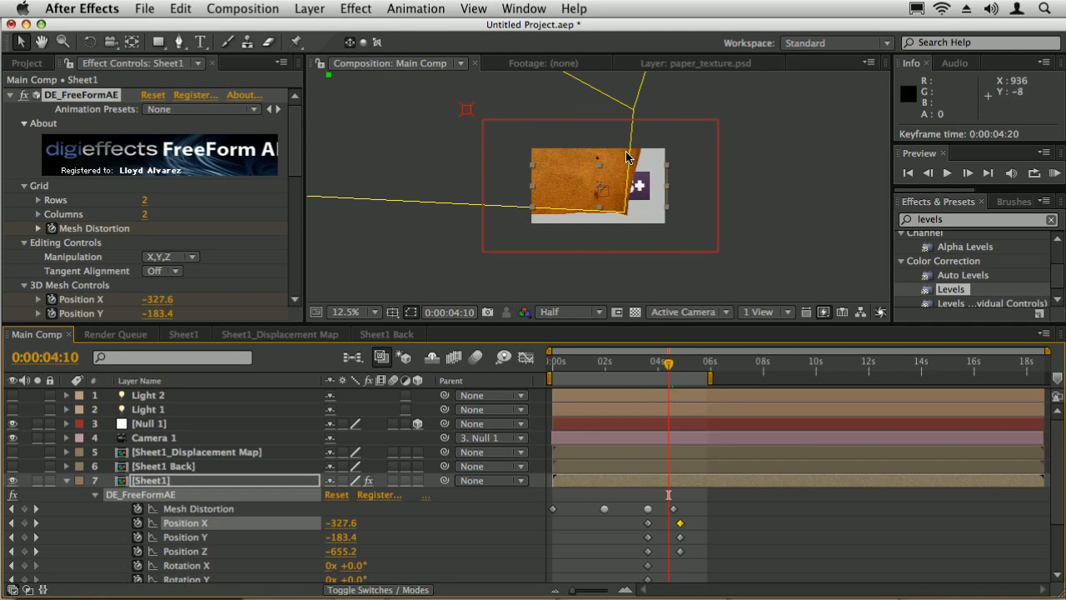
mouse_move(670, 385)
left_mouse_down()
mouse_move(679, 390)
mouse_move(674, 366)
mouse_move(660, 367)
left_mouse_up()
left_click_drag(11, 395, 11, 408)
left_click_drag(661, 367, 677, 366)
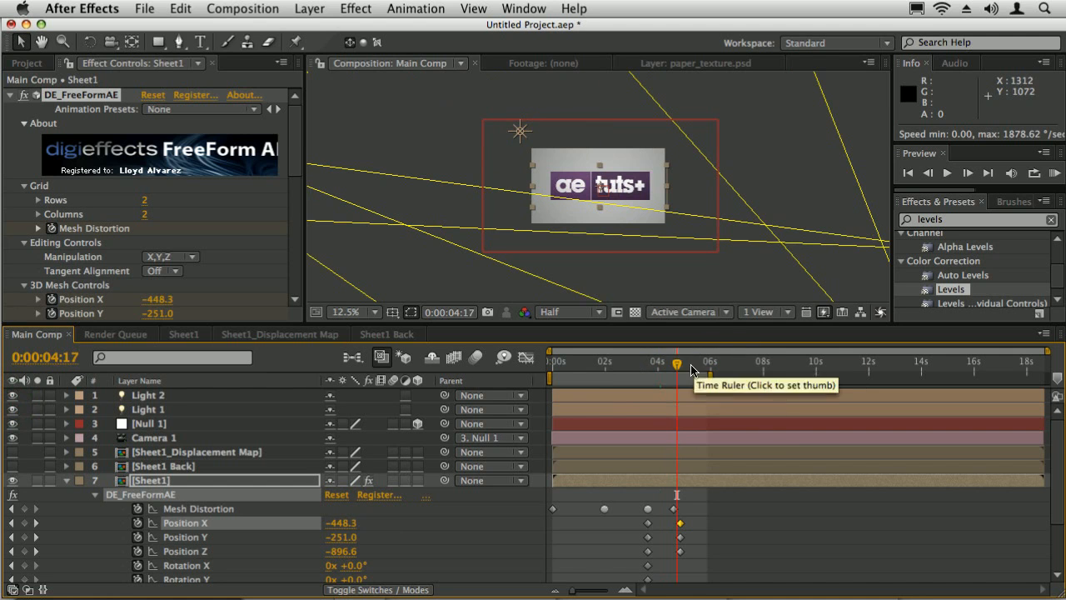
left_click_drag(679, 366, 690, 373)
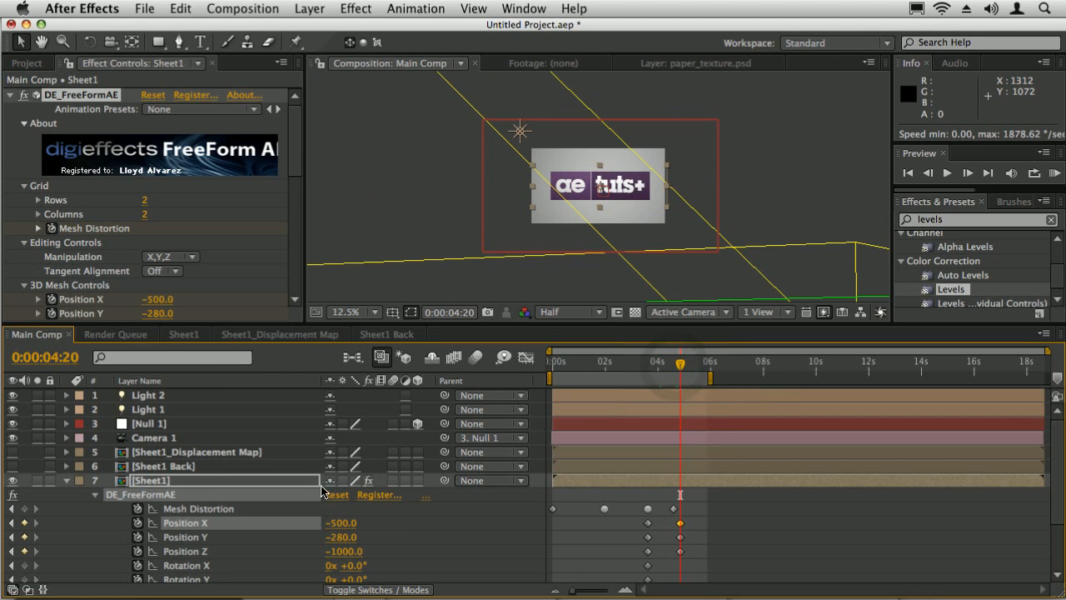
Extend the work area to 0:00:06:22 and key Null 1's Position at 628, 360, 859 at 0:00:06:16.
left_click(163, 426)
key("p")
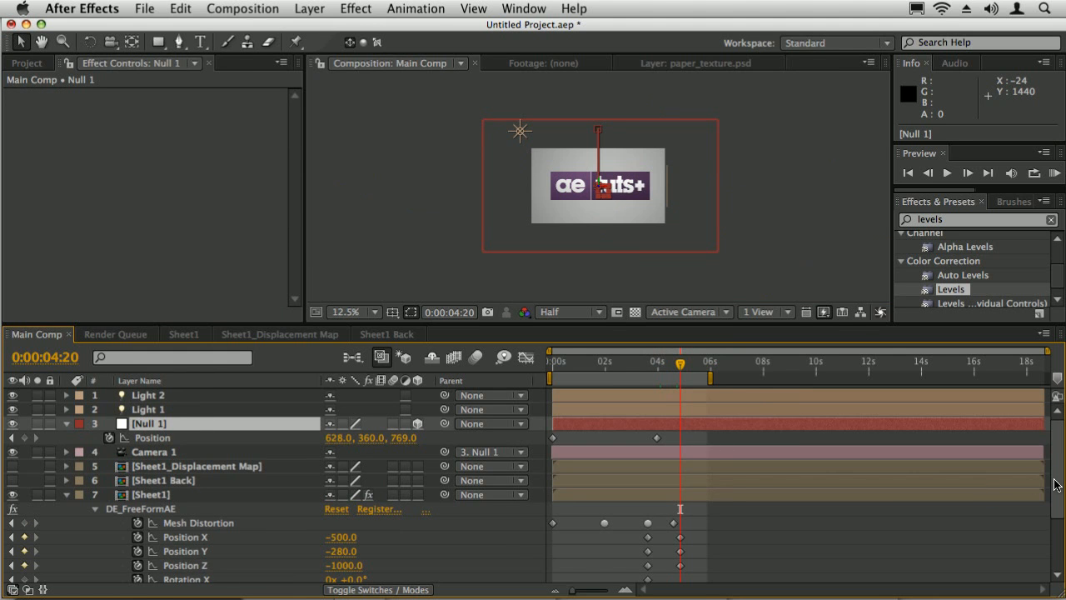
left_click_drag(1055, 479, 1055, 550)
left_click(183, 540)
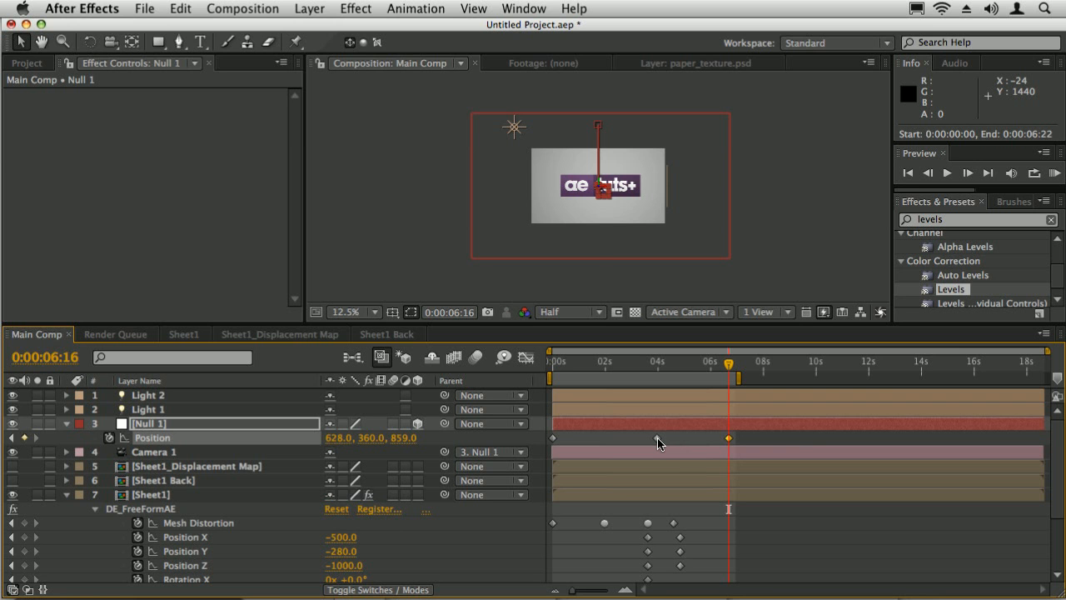
Apply Easy Ease to Null 1's Position keyframe at 0:00:03:23 and view that frame.
left_click(656, 439)
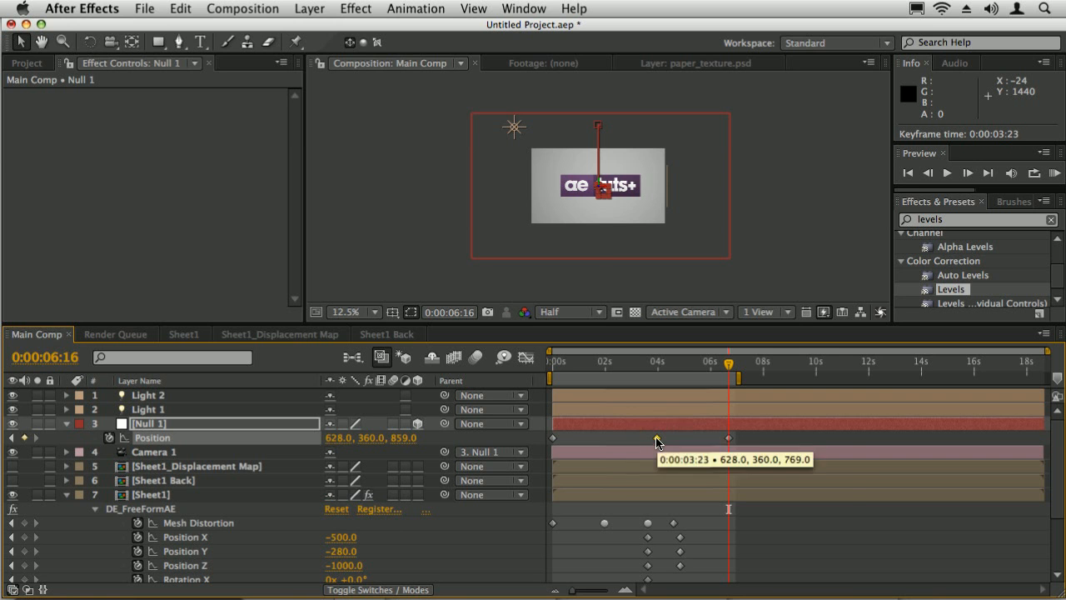
right_click(656, 439)
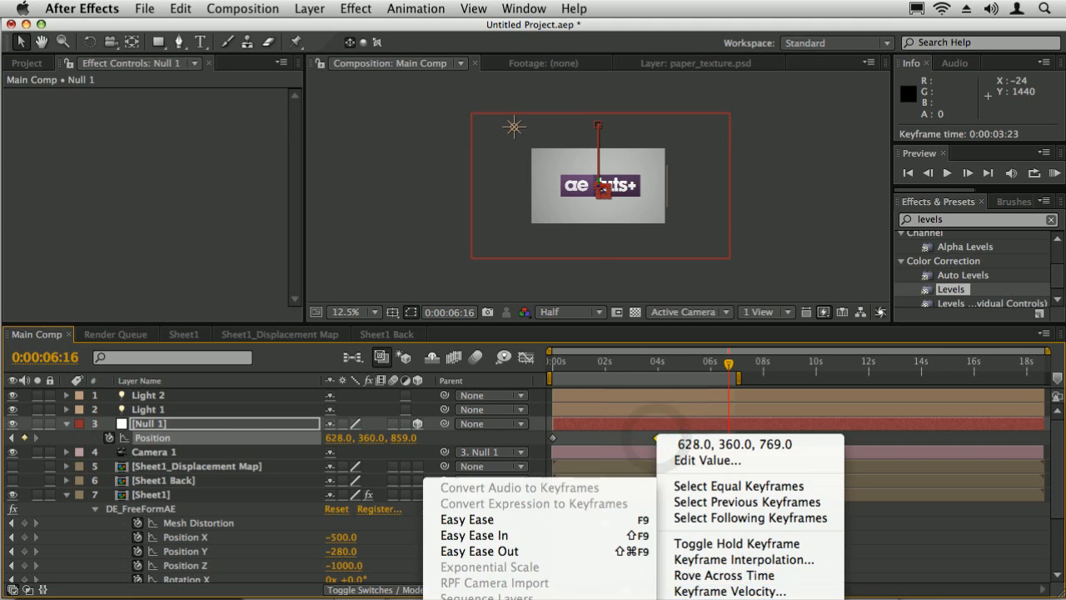
left_click(656, 374)
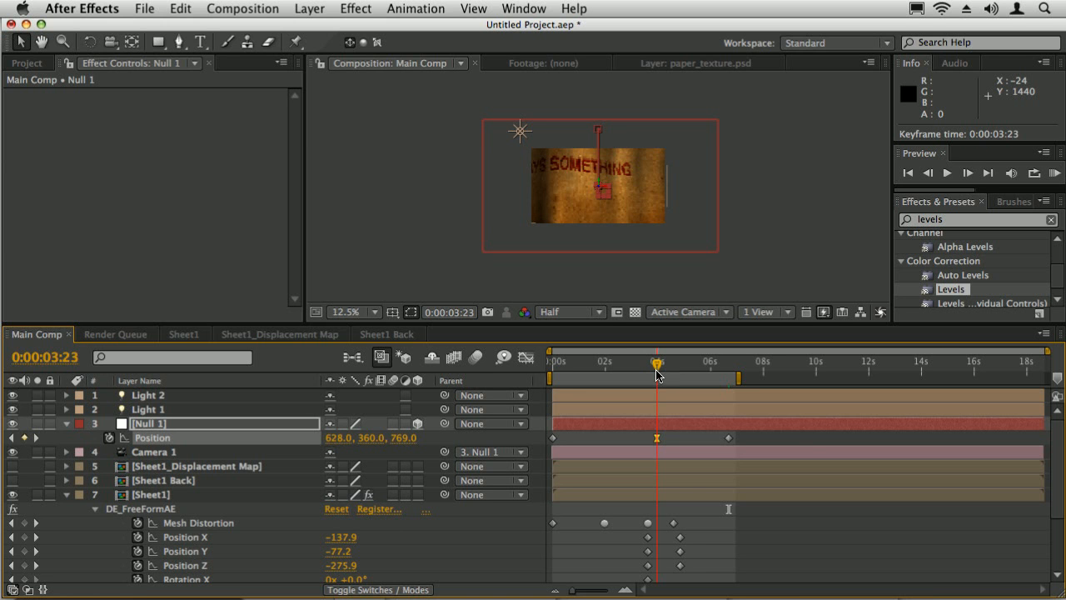
At 0:00:03:15, set Sheet1's FreeForm Position Y to 50 after trying and undoing 200.
left_click_drag(656, 374, 648, 374)
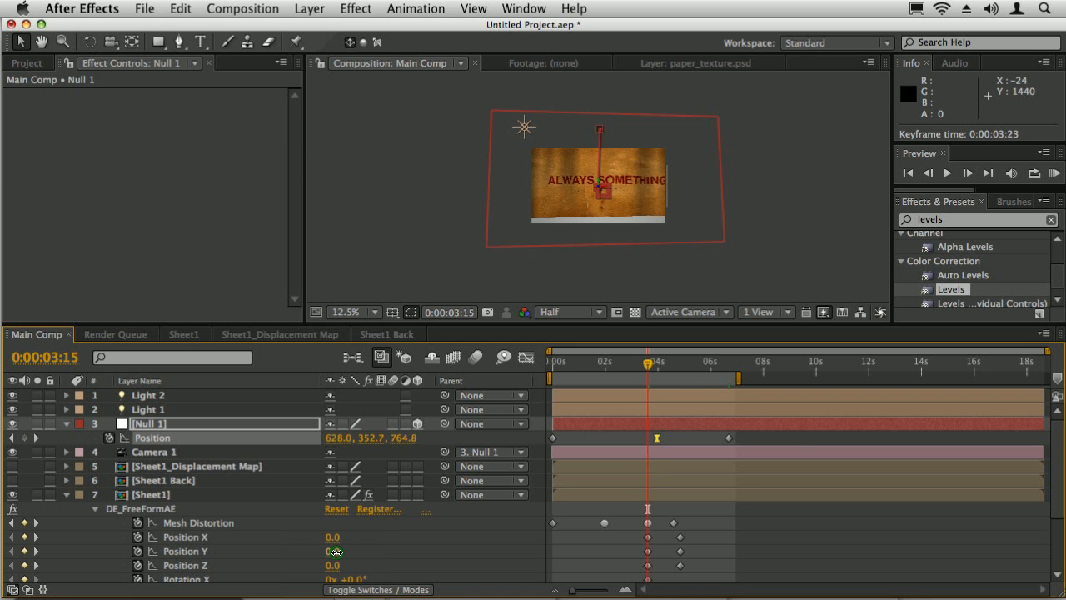
left_click(332, 555)
type("200")
key("Return")
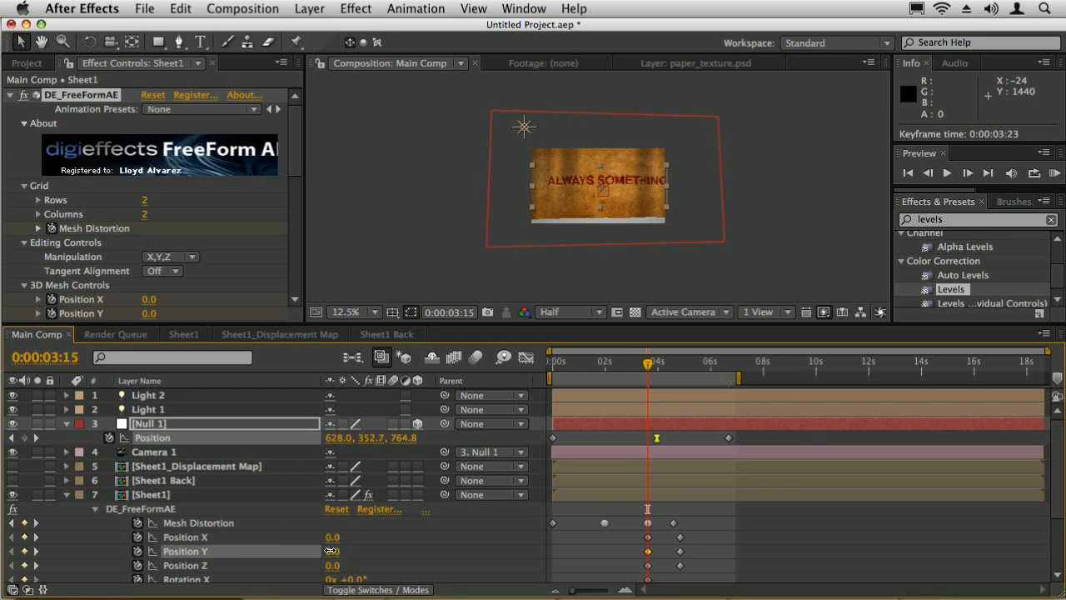
left_click(379, 558)
key("super+z")
key("super+z")
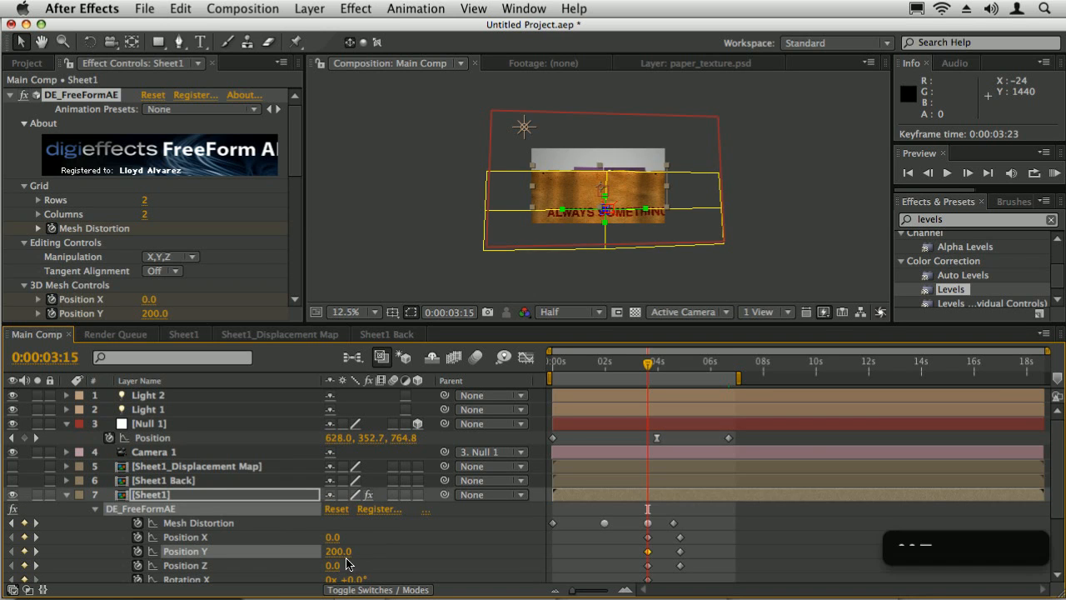
left_click(350, 557)
type("50")
key("Return")
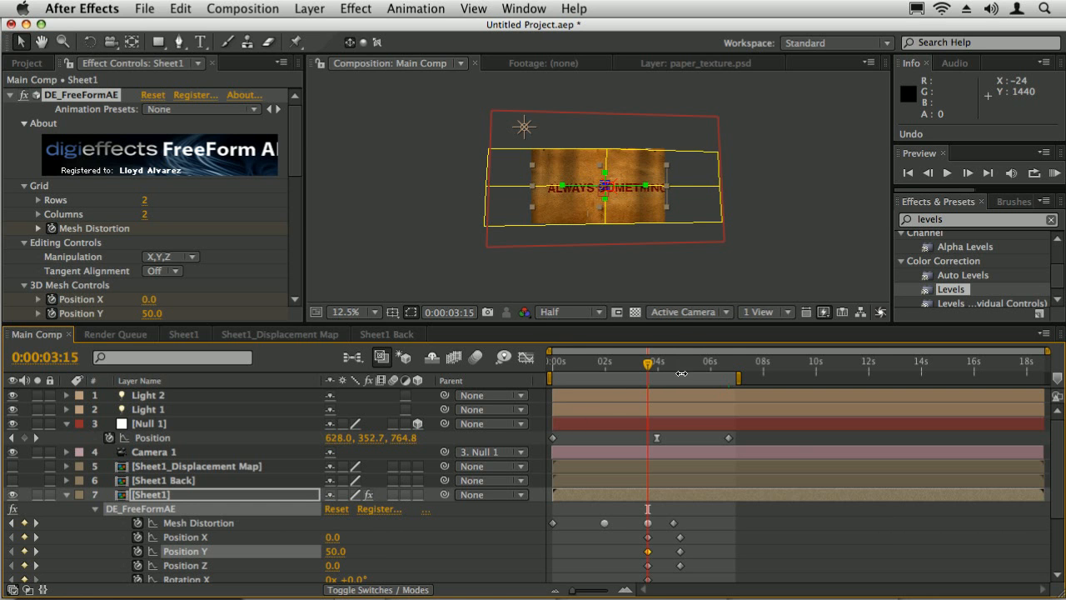
Open Sheet1's FreeForm Mesh Subdivision value for editing and close it again.
left_click_drag(295, 108, 295, 169)
left_click(149, 173)
type("200")
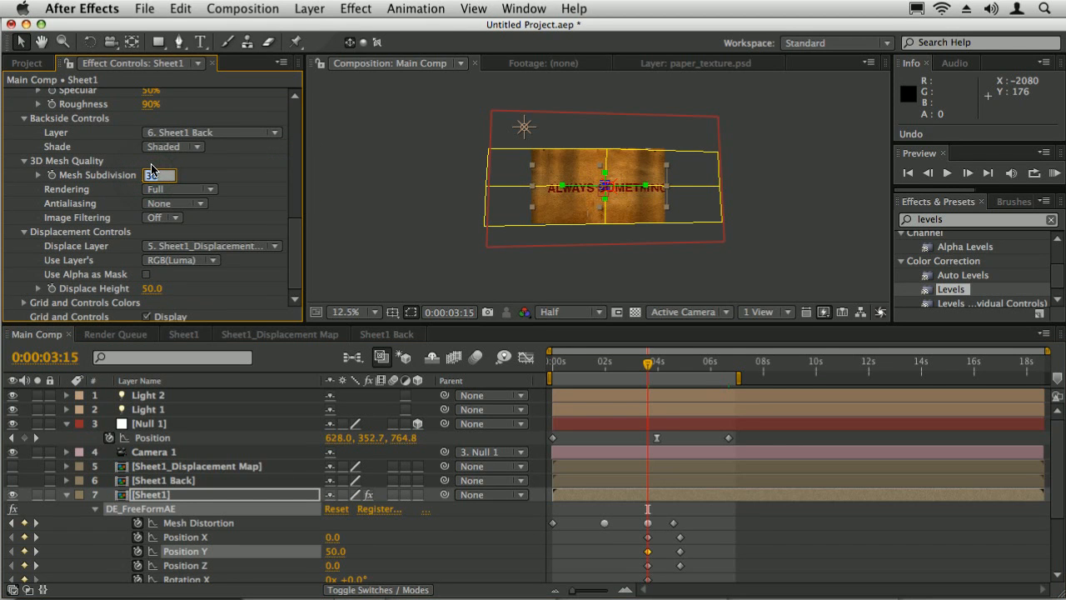
left_click(628, 178)
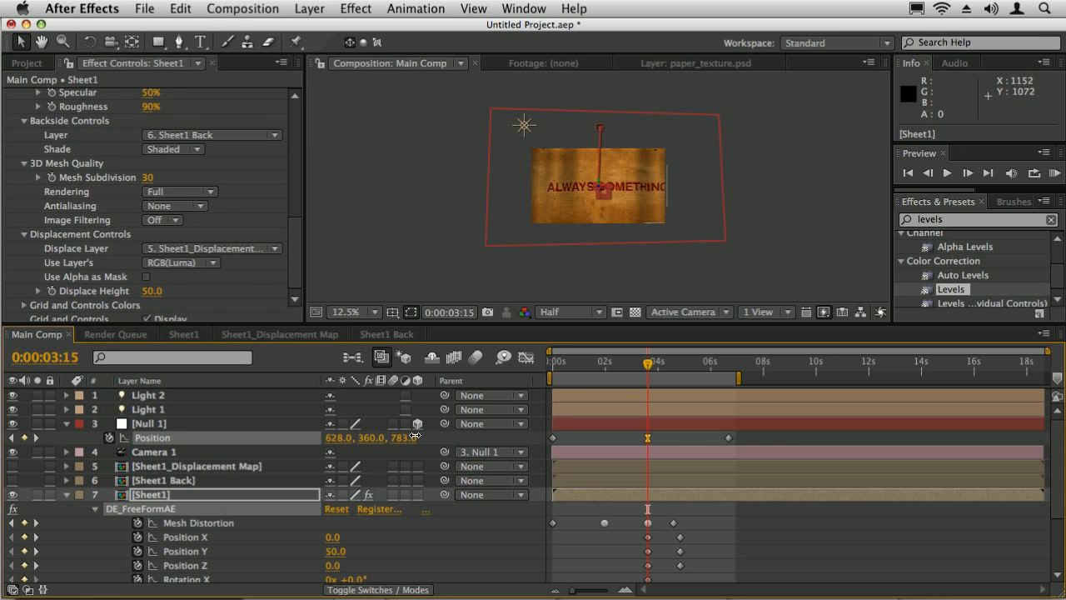
Set Null 1's Position Z to 792 at 0:00:03:15.
left_click_drag(414, 436, 422, 436)
left_click(629, 422)
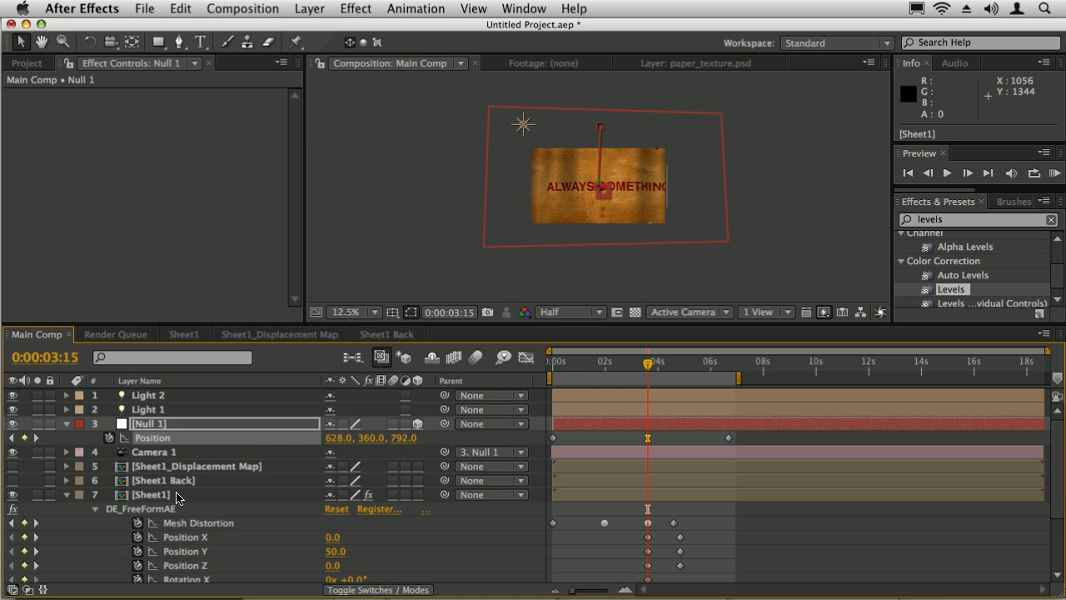
Trim the start of the aetuts+_logo.ai and Floor layers to 0:00:03:15.
scroll(176, 499, "down", 5)
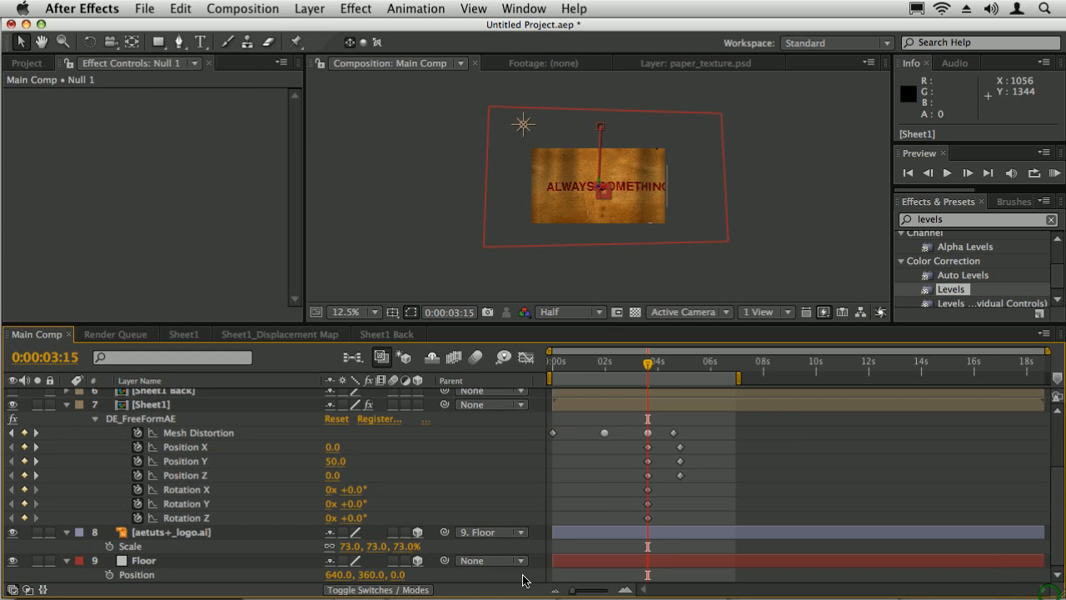
left_click(164, 534)
left_click(146, 559, "shift")
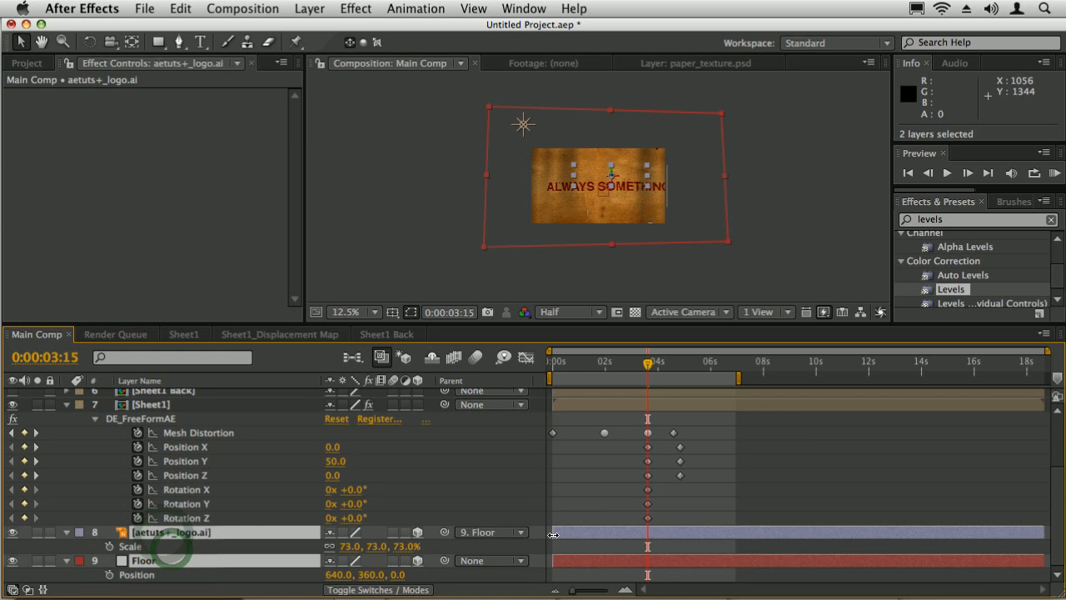
left_click_drag(553, 535, 648, 540)
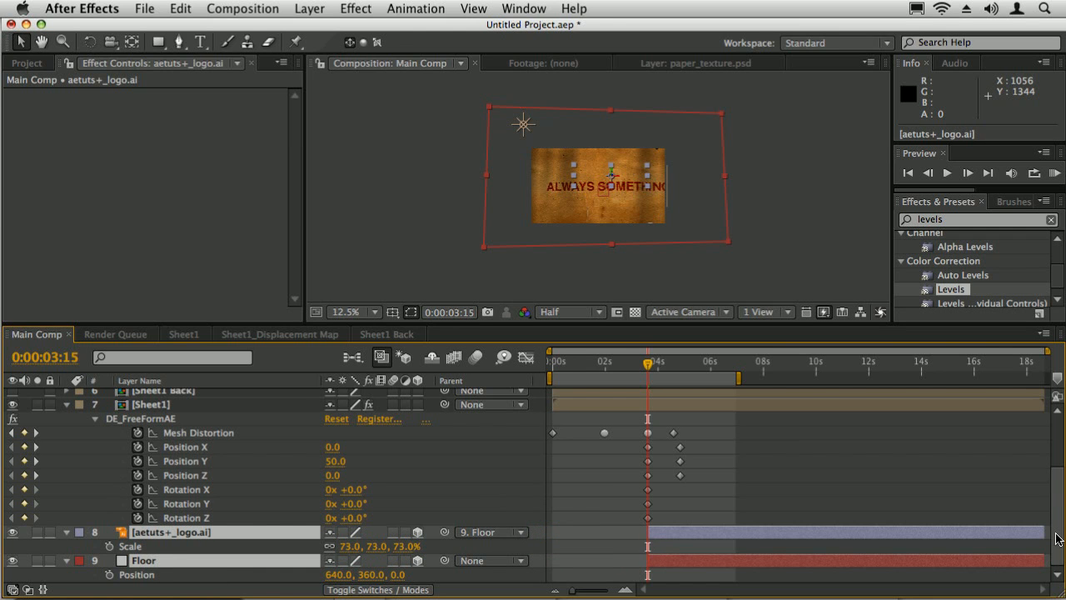
scroll(624, 433, "up", 5)
left_click_drag(599, 367, 648, 363)
scroll(145, 426, "down", 3)
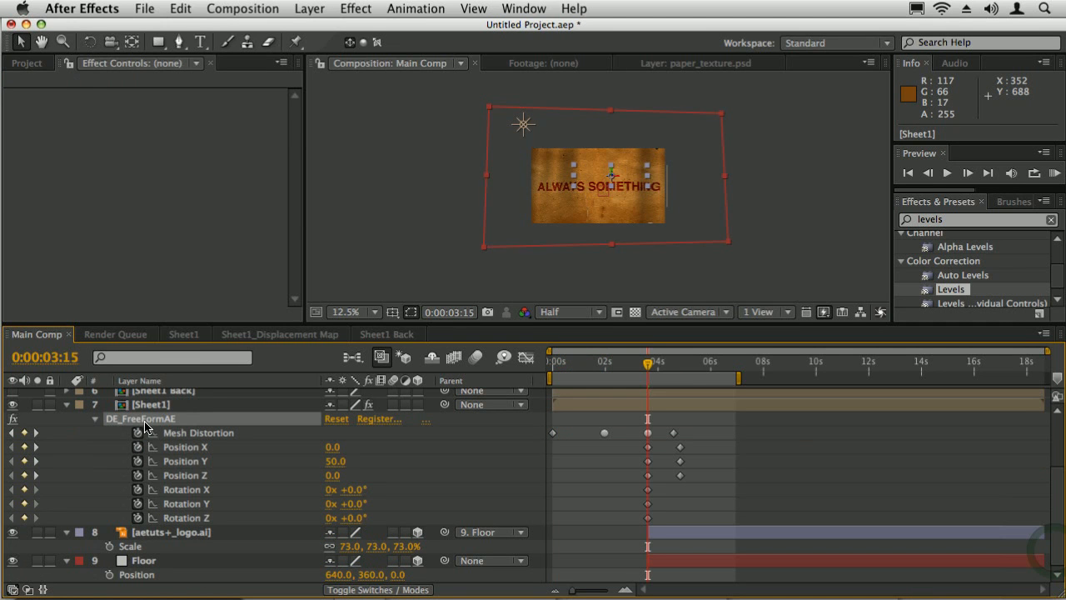
Set Sheet1's FreeForm Mesh Subdivision to 150 and RAM preview the animation.
left_click(145, 427)
left_click_drag(295, 196, 291, 262)
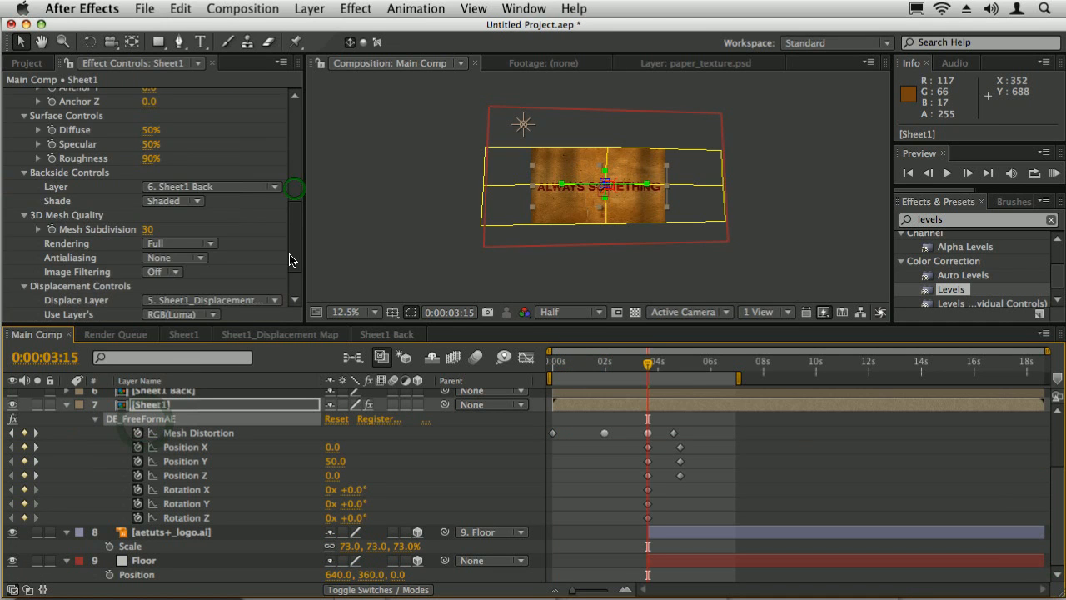
left_click(150, 233)
type("150")
key("Return")
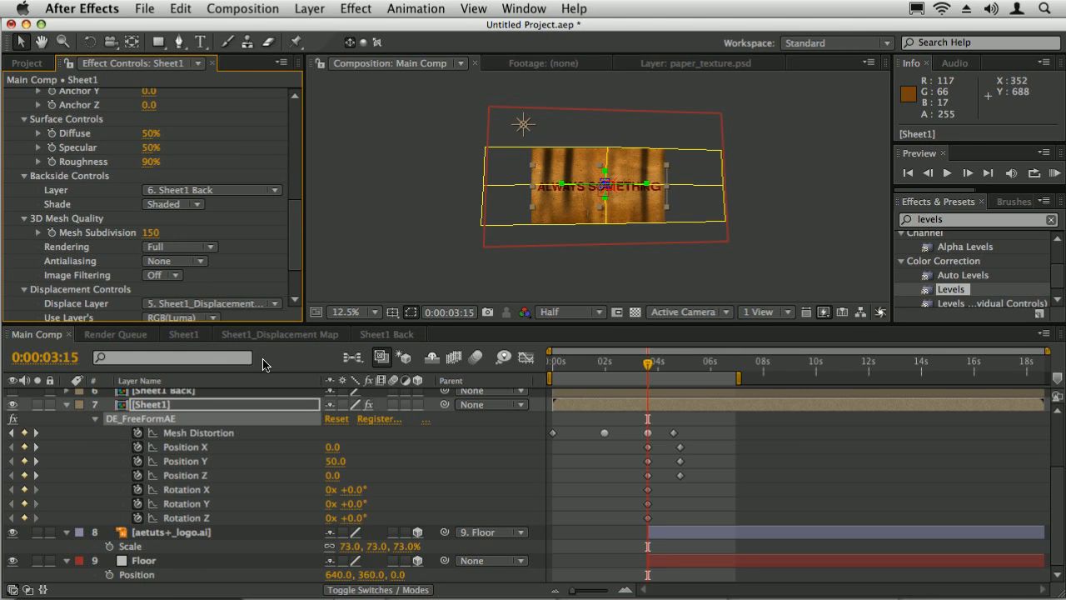
key("KP_0")
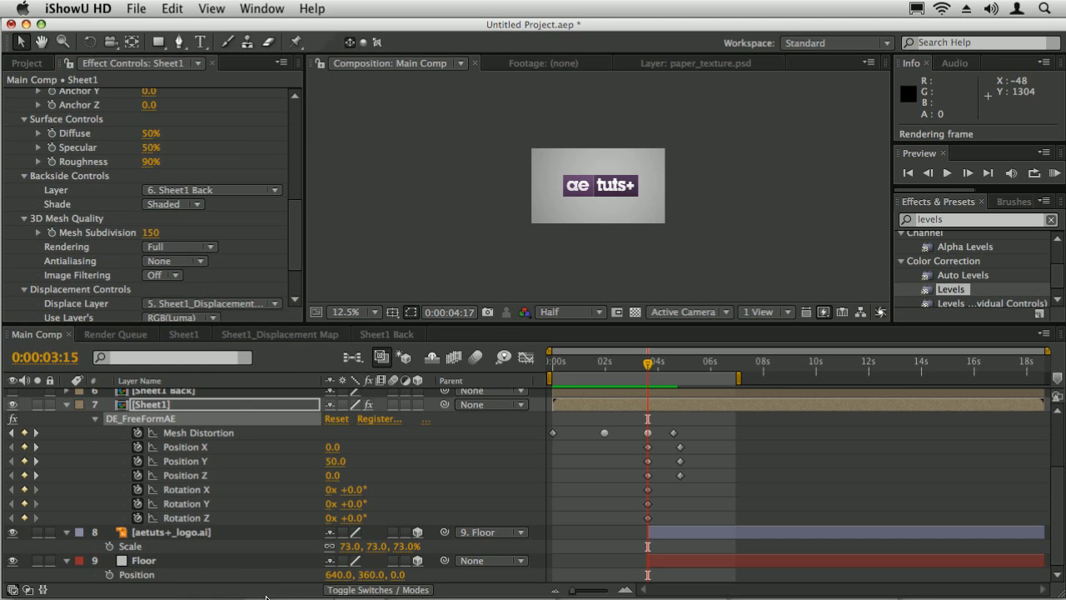
left_click(667, 364)
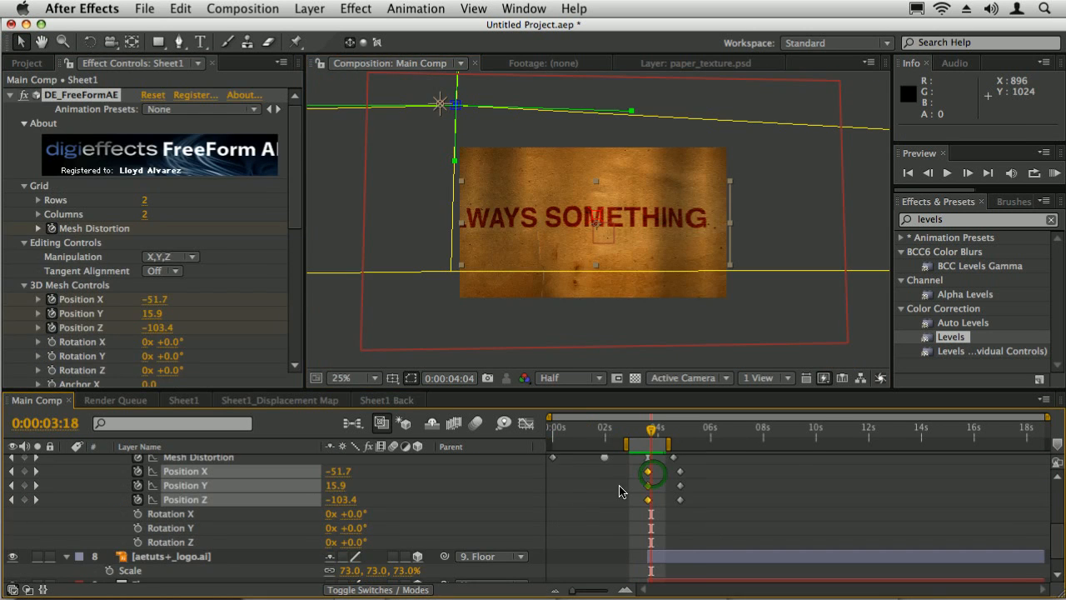
Apply Easy Ease Out to Sheet1's first FreeForm Position X, Y and Z keyframes and preview a work area from about 2.5 to 5 seconds.
key("shift+super+F9")
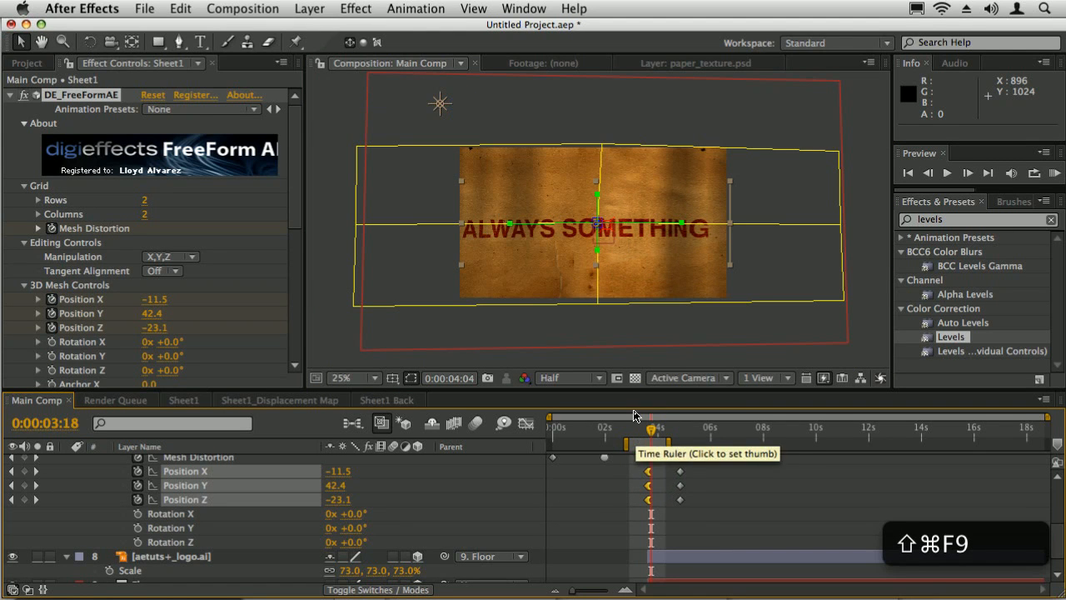
left_click_drag(666, 441, 616, 444)
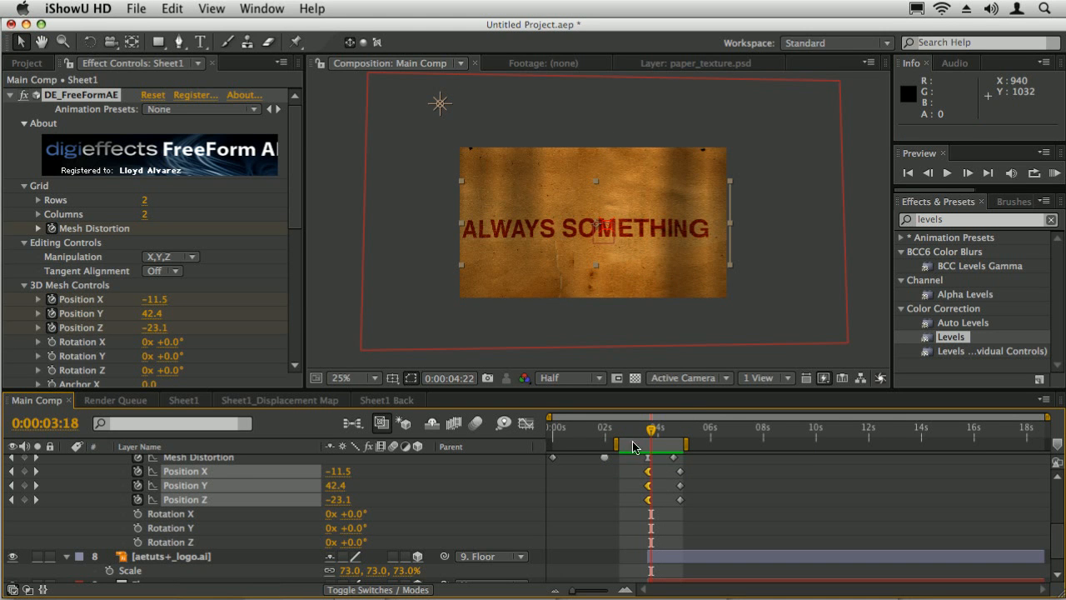
key("KP_0")
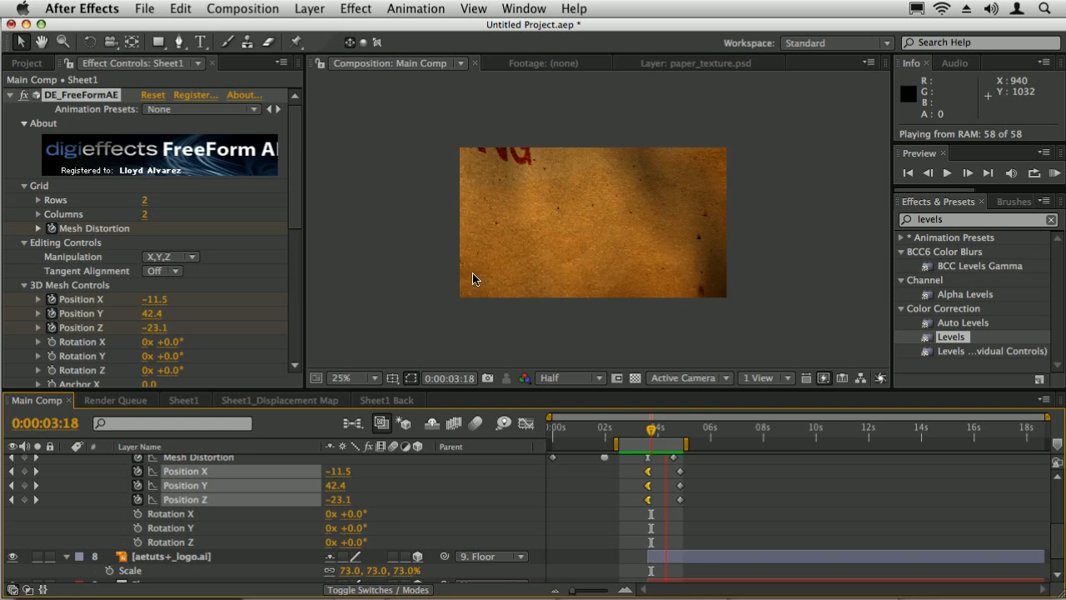
left_click(660, 430)
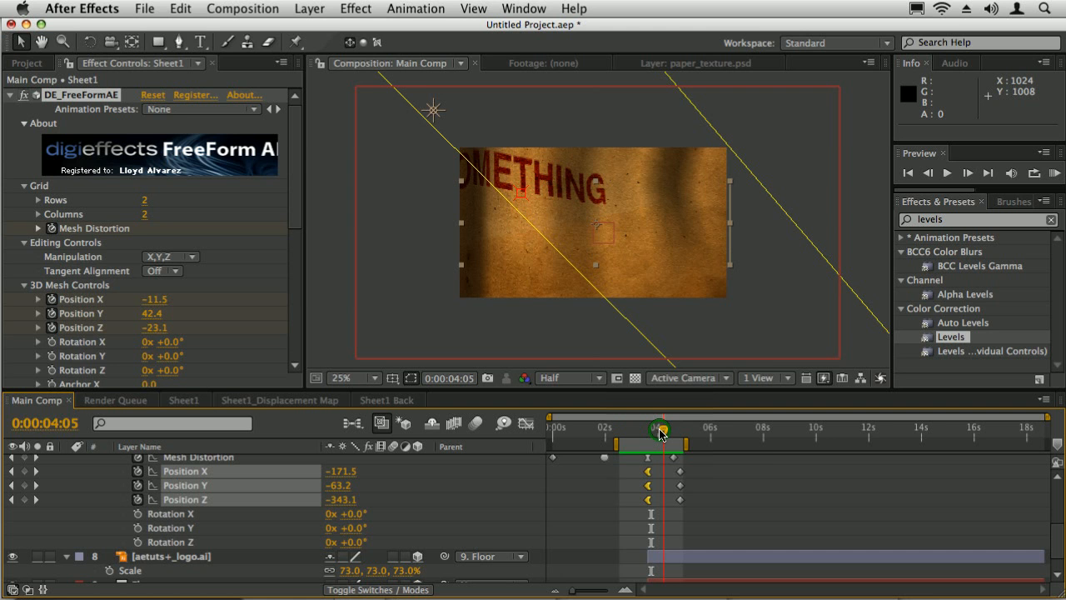
left_click_drag(659, 429, 629, 433)
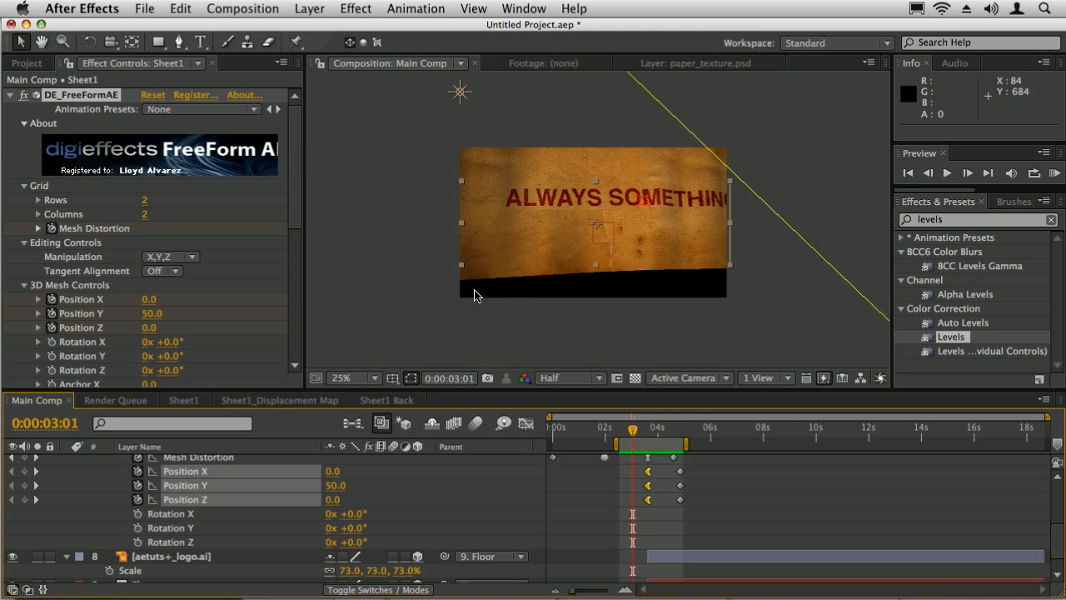
Set Sheet1's FreeForm Antialiasing to Low with layer controls hidden, trying Image Filtering On before returning it to Off.
left_click_drag(296, 114, 297, 218)
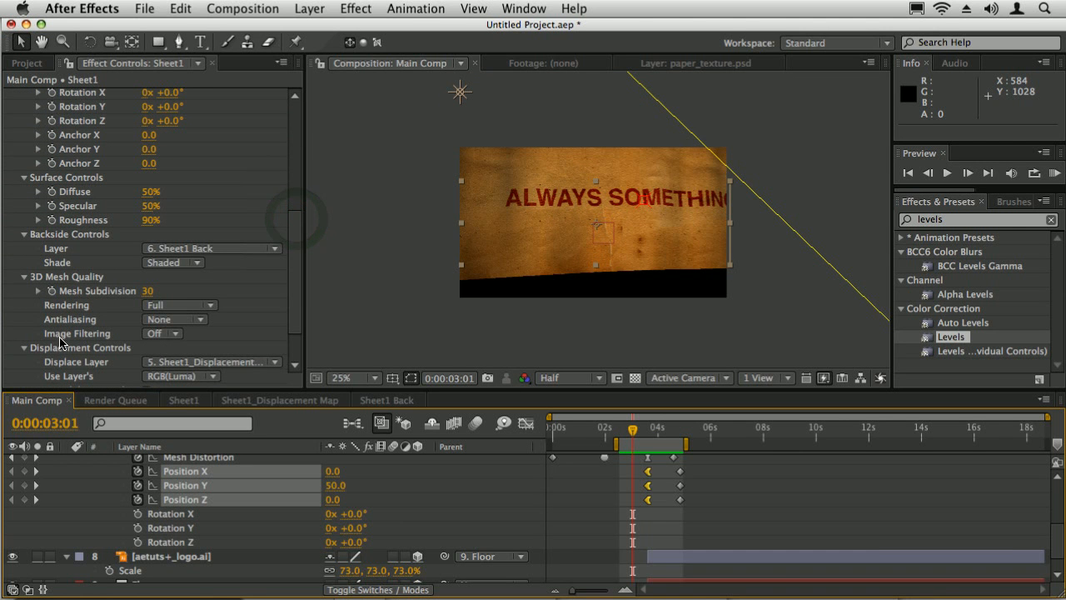
key("super+shift+h")
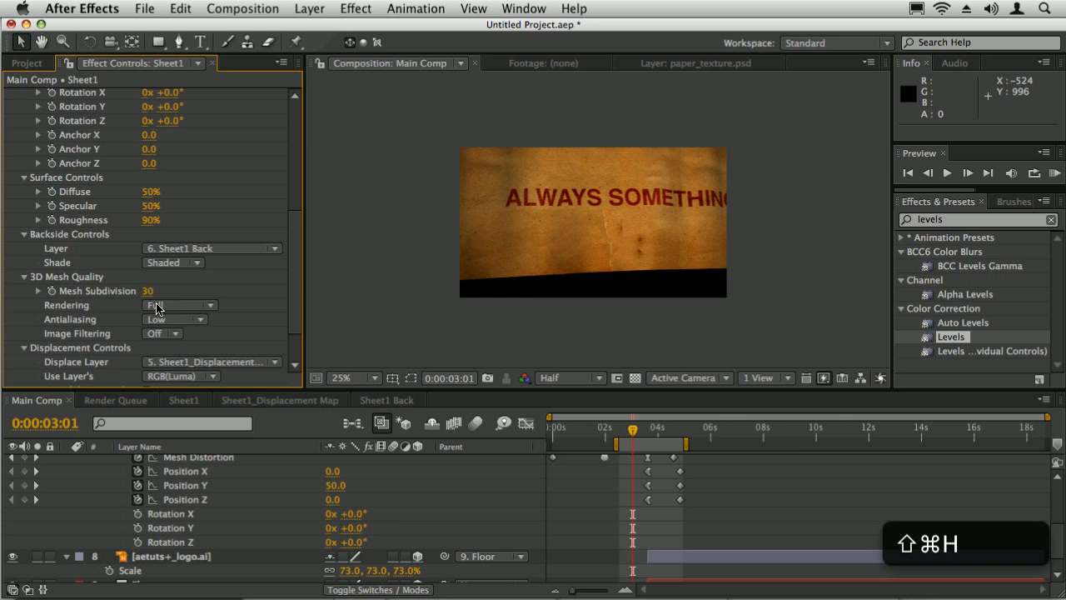
left_click(166, 333)
left_click(171, 348)
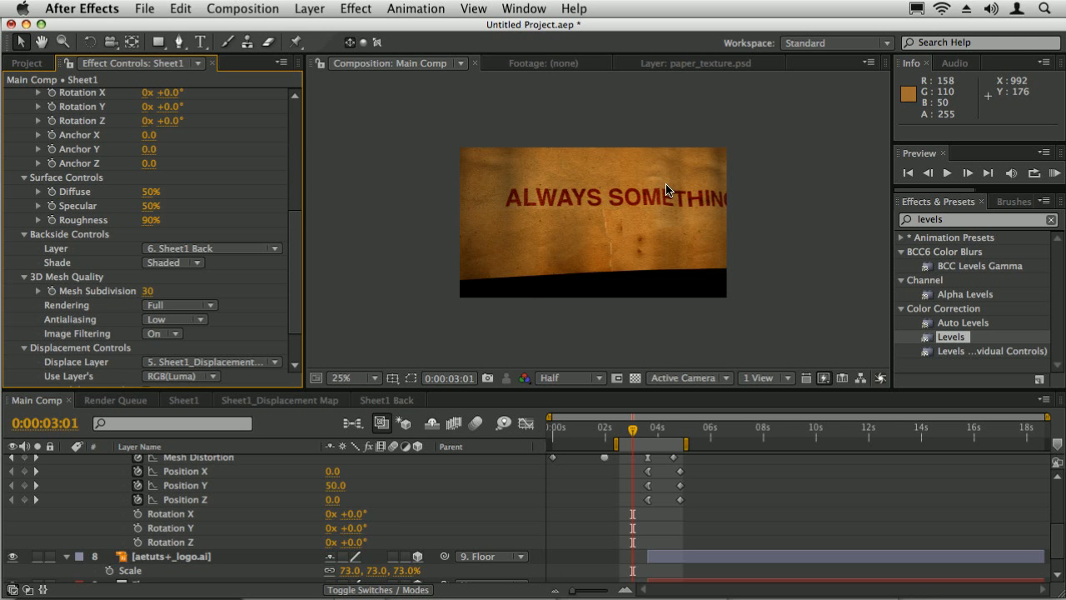
left_click(177, 333)
left_click(170, 319)
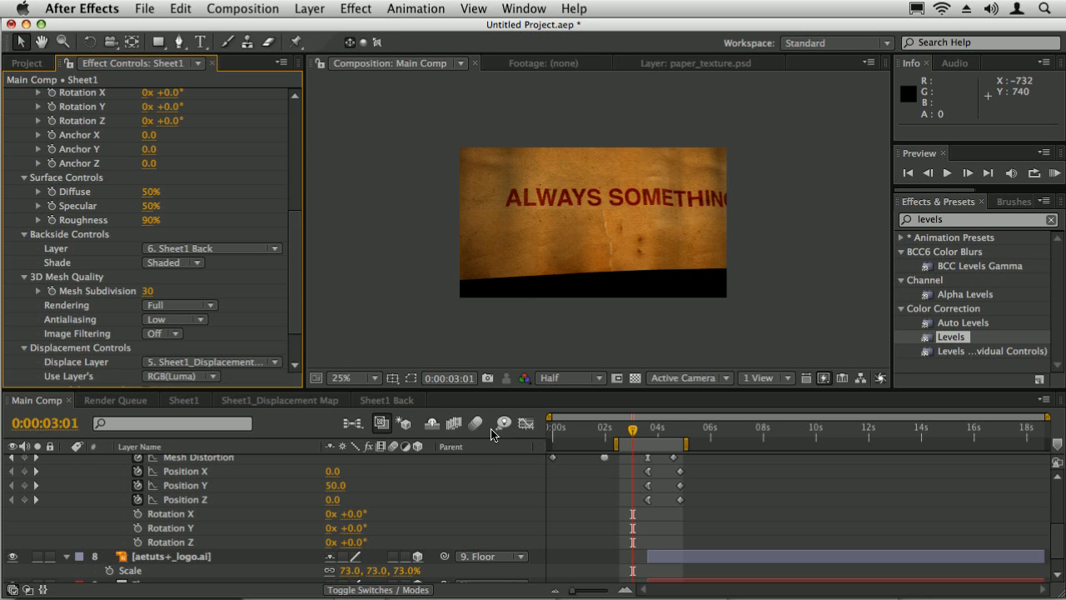
Precompose all layers of Main Comp into a composition named Setup and extend the work area back to the first frame.
left_click(67, 475)
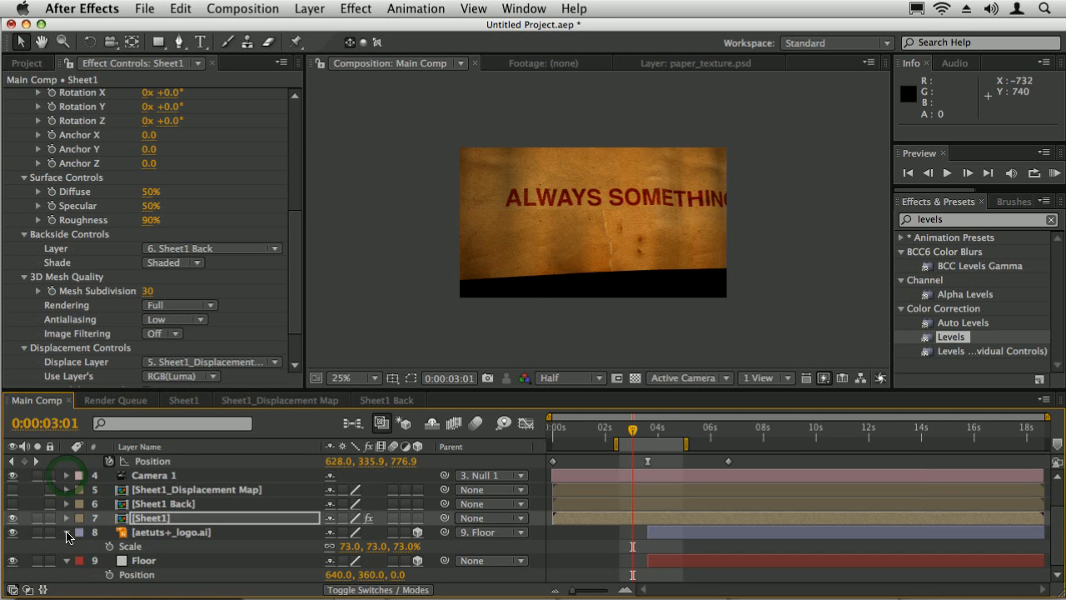
left_click(67, 532)
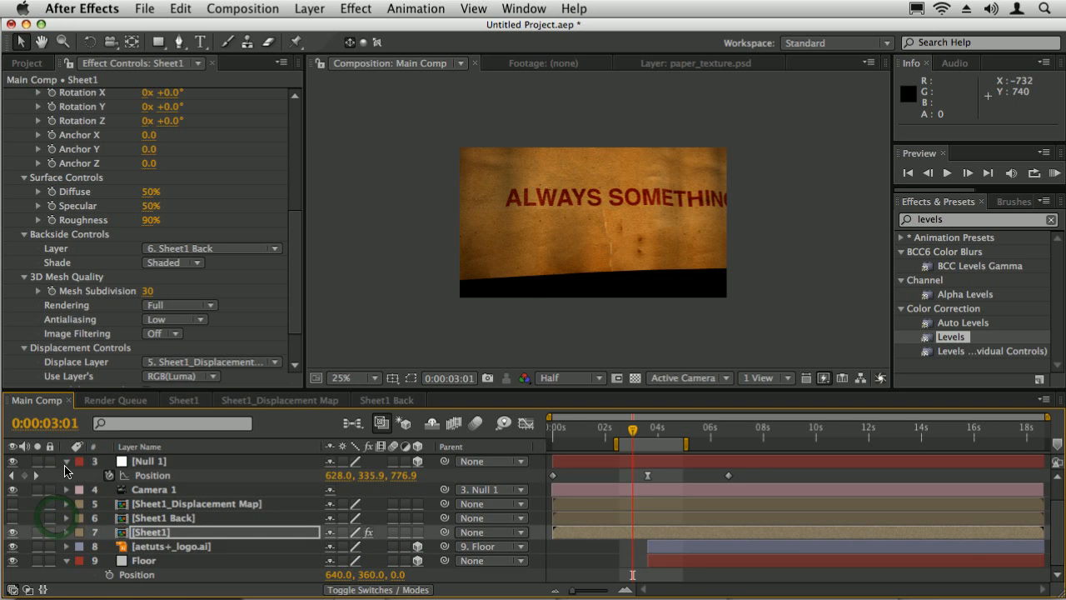
left_click(67, 489)
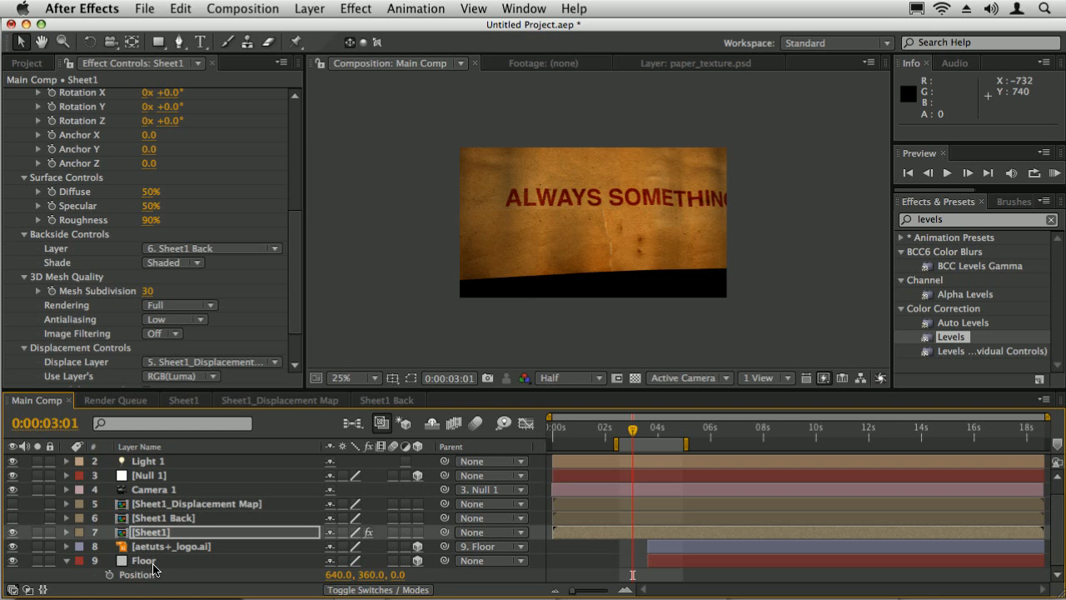
left_click(166, 462)
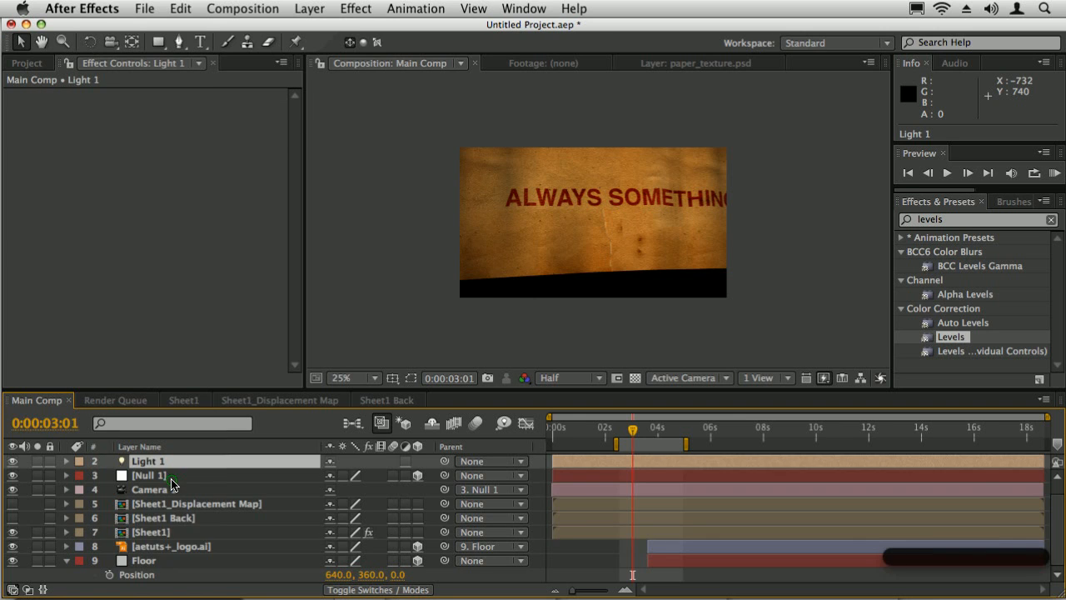
key("super+a")
key("super+shift+c")
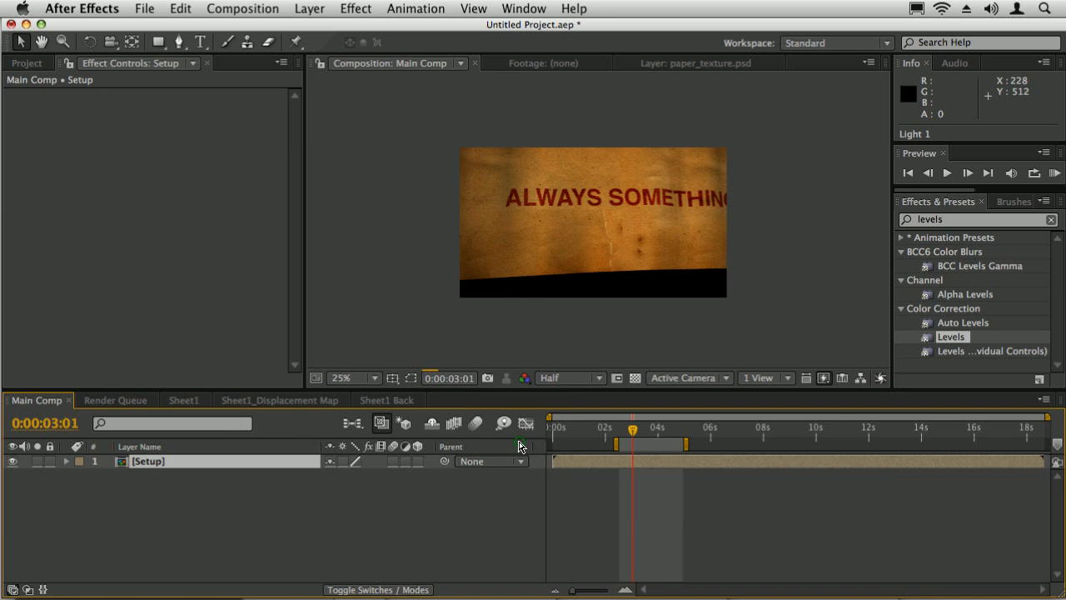
left_click_drag(616, 443, 519, 446)
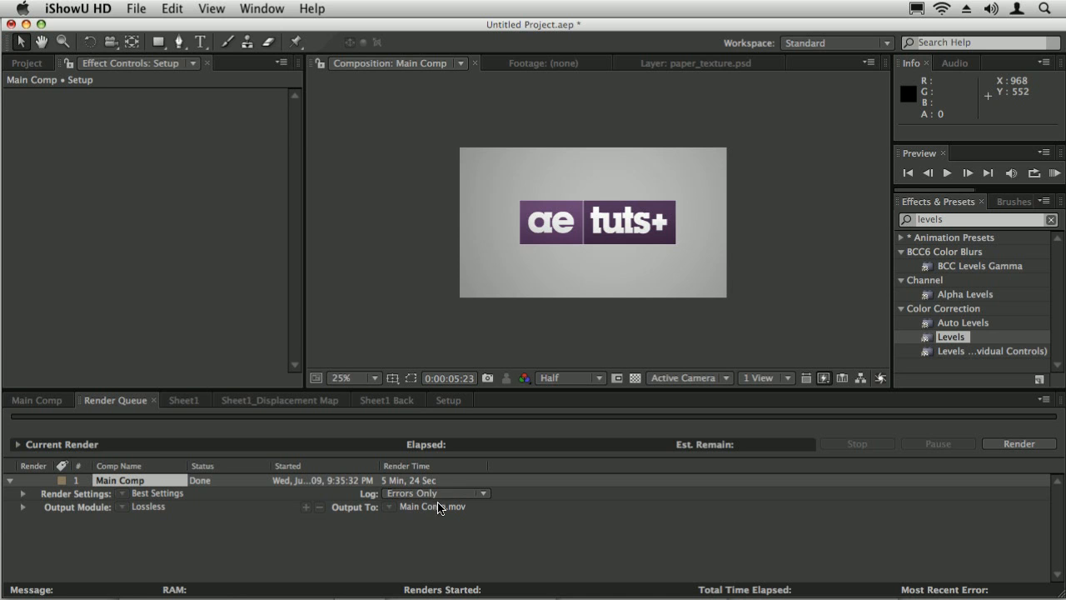
View the application's version information, close it, and show the project's item list.
left_click(369, 543)
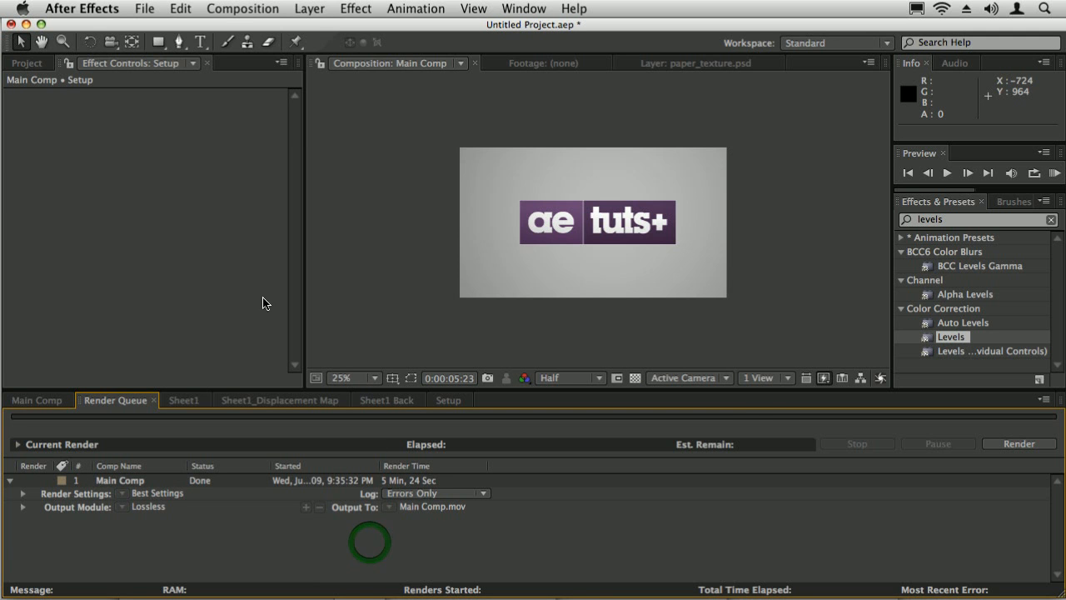
left_click(96, 10)
left_click(96, 31)
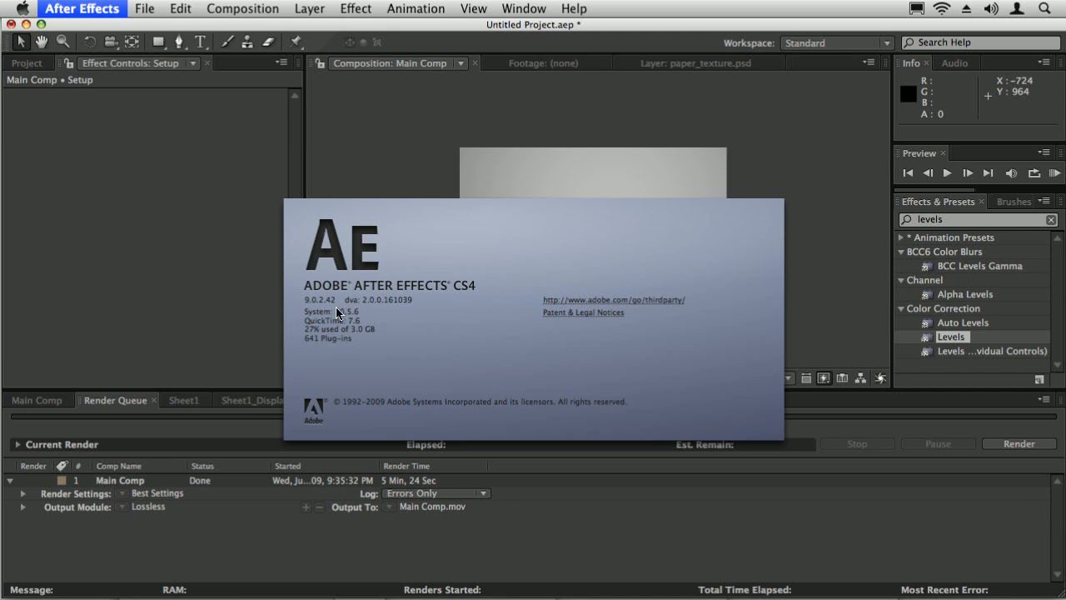
left_click(350, 253)
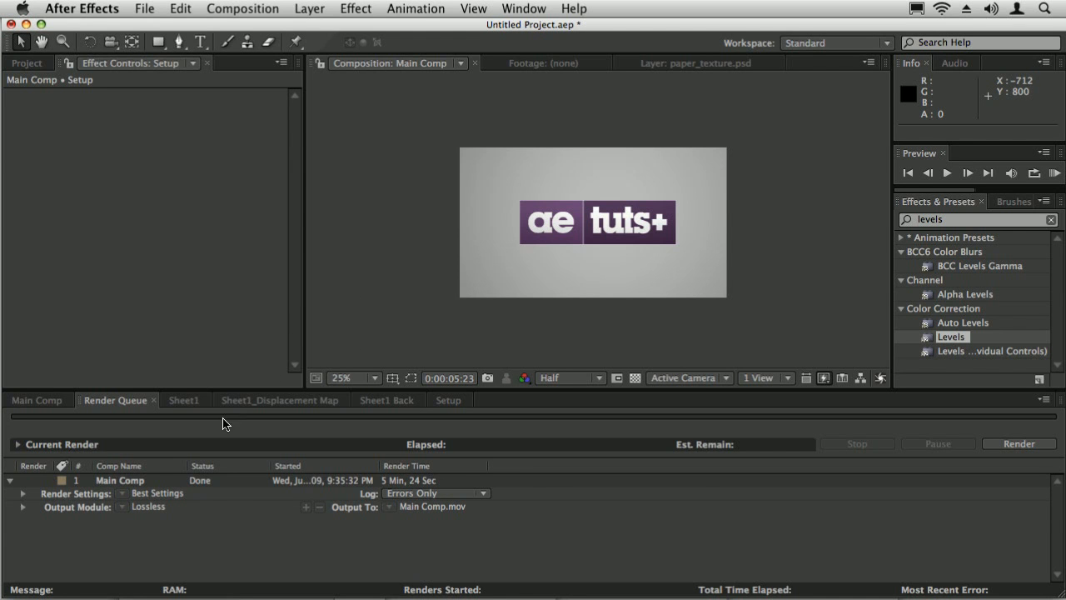
left_click(22, 64)
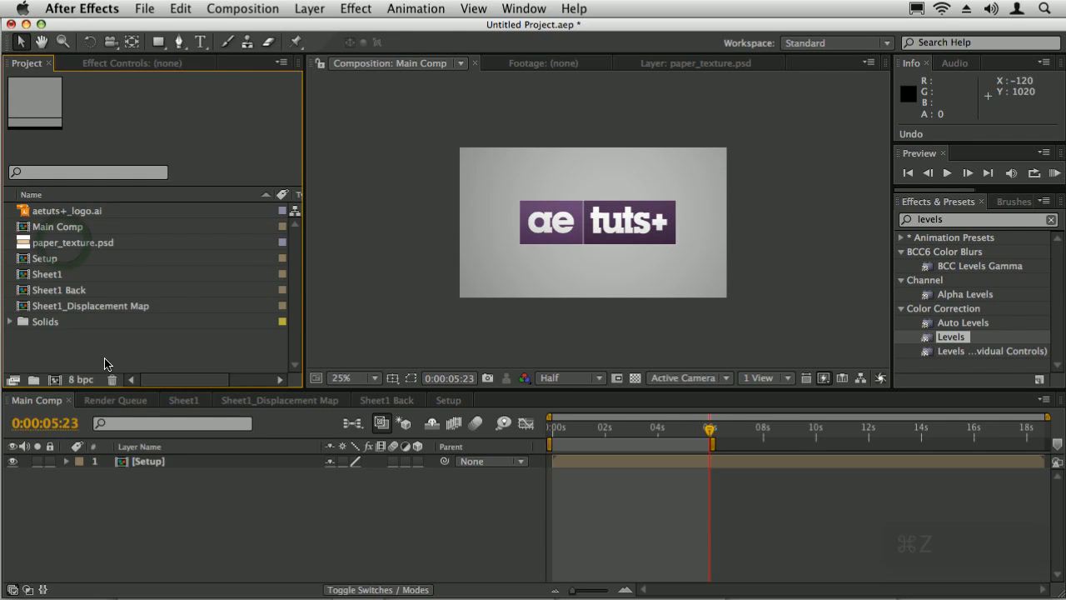
left_click(66, 233)
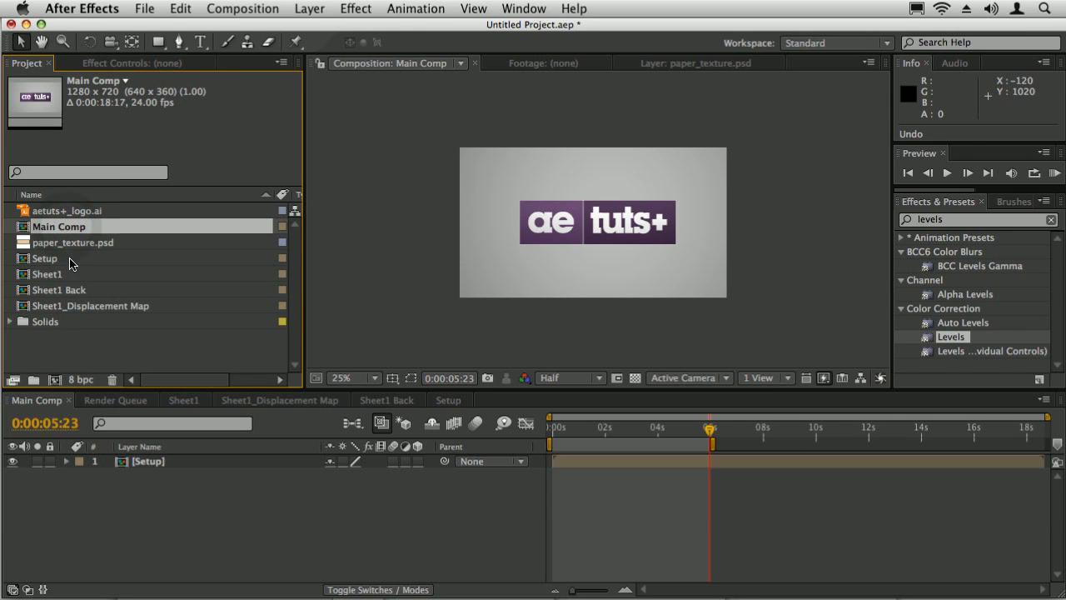
right_click(68, 231)
mouse_move(125, 264)
left_click(292, 265)
key("Escape")
Set the rendered file Main Comp.mov as the proxy for the Setup composition.
left_click(47, 262)
right_click(48, 265)
mouse_move(83, 298)
left_click(290, 300)
left_click(809, 214)
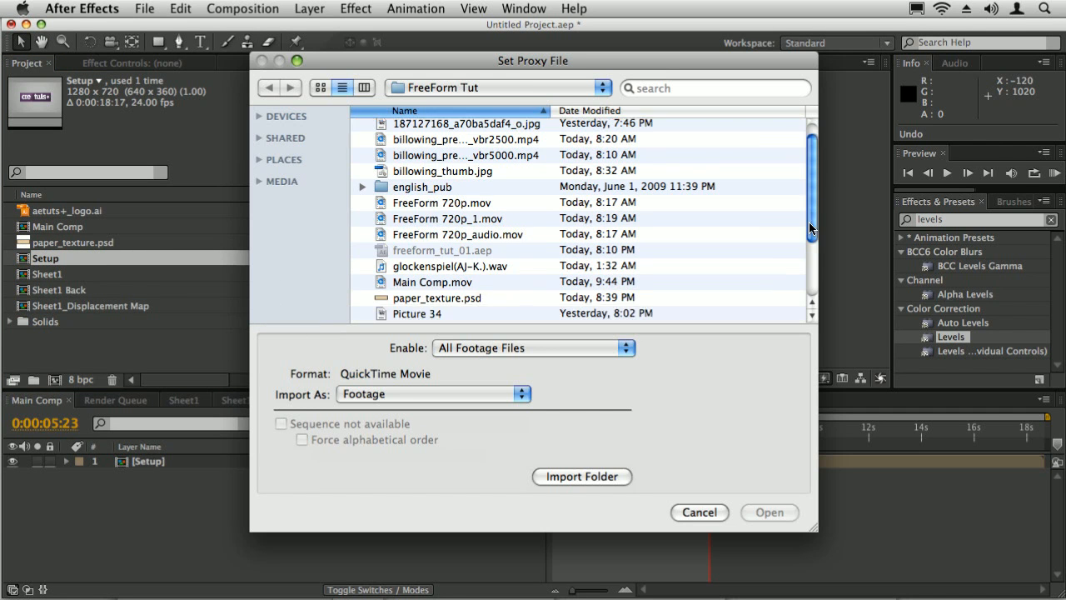
left_click(426, 225)
left_click(768, 510)
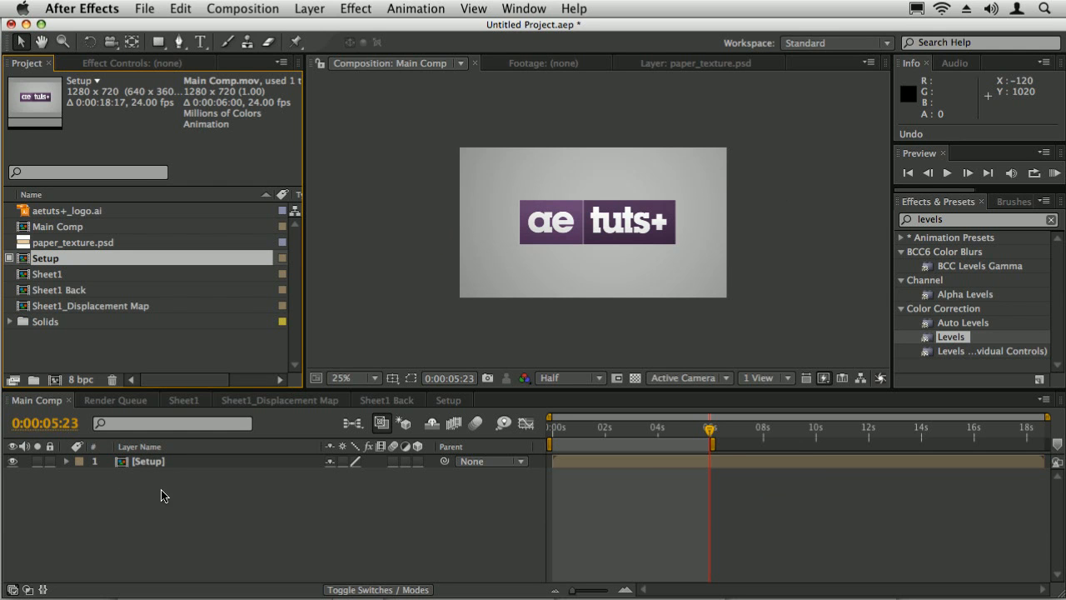
Scrub Main Comp through 0:00:02:16, 0:00:01:12 and 0:00:01:06 to check the frames supplied by Setup's proxy.
mouse_move(603, 434)
left_mouse_down()
mouse_move(567, 433)
mouse_move(645, 432)
mouse_move(589, 432)
mouse_move(608, 439)
mouse_move(620, 429)
left_mouse_up()
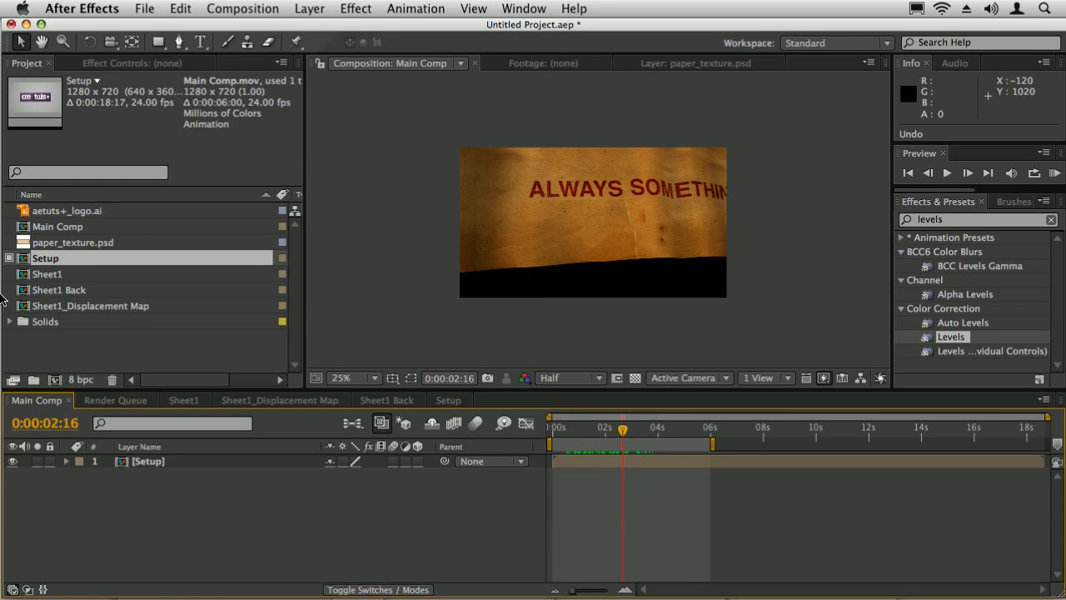
left_click_drag(629, 437, 593, 447)
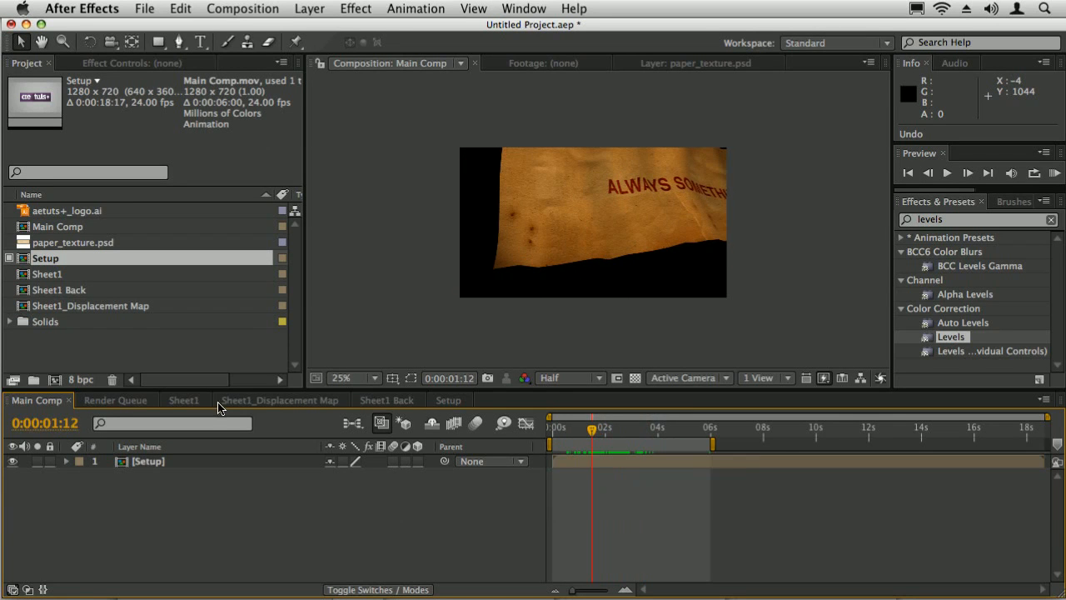
left_click(10, 262)
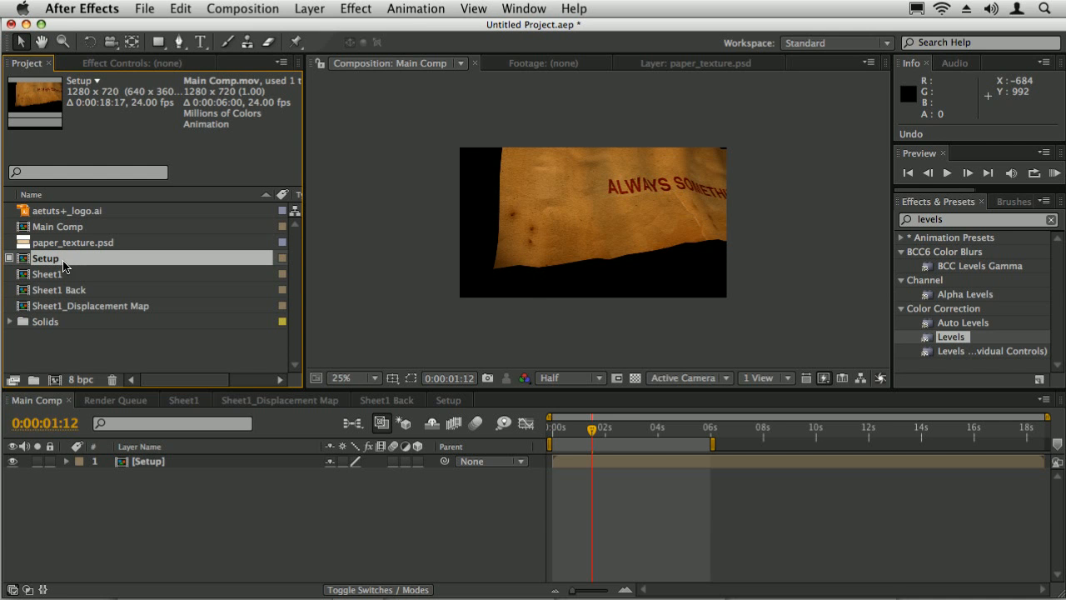
mouse_move(587, 431)
left_mouse_down()
mouse_move(559, 431)
mouse_move(650, 431)
mouse_move(558, 430)
mouse_move(583, 429)
mouse_move(588, 439)
mouse_move(585, 432)
left_mouse_up()
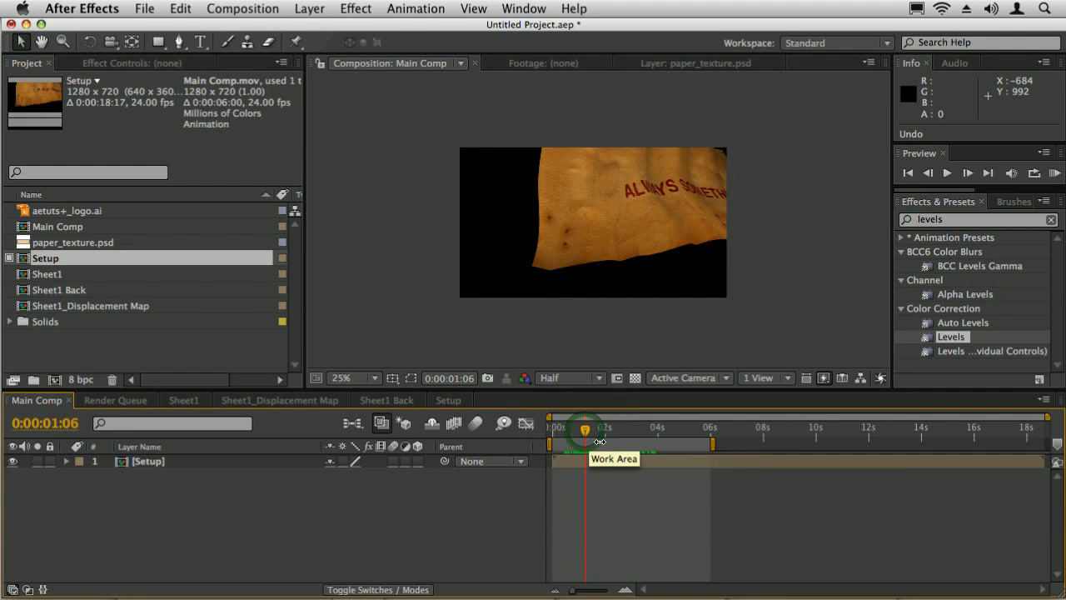
Open the Setup composition and turn off its proxy so the live layers are used.
double_click(150, 463)
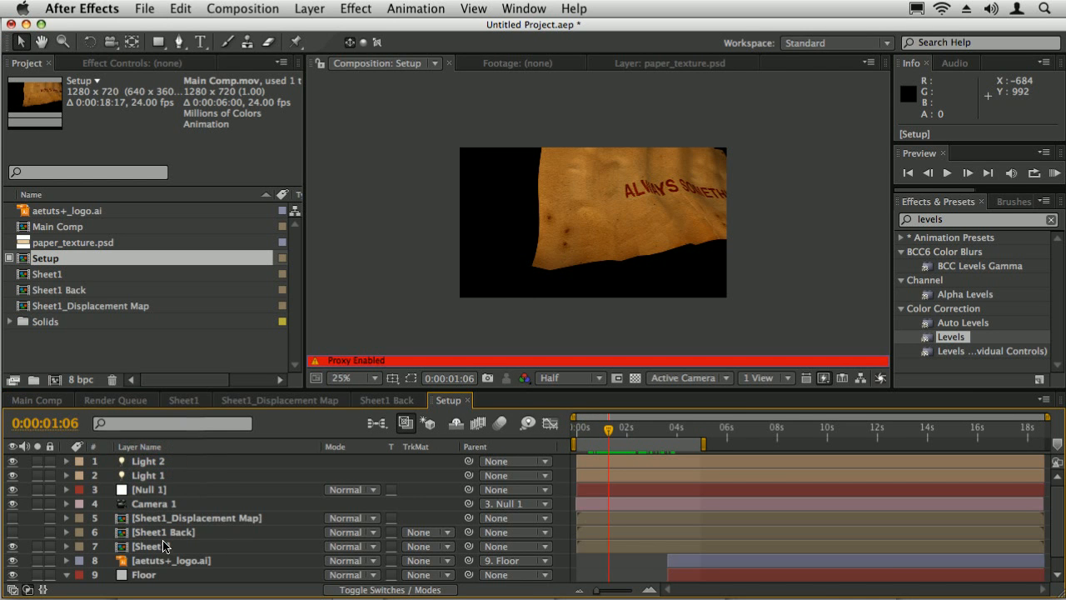
left_click(8, 259)
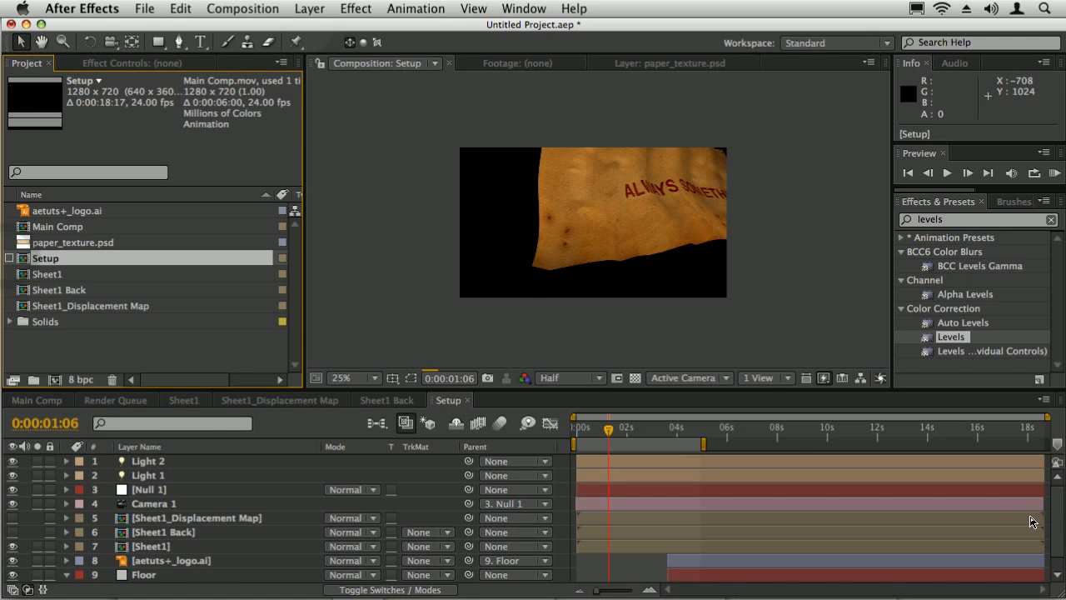
scroll(1058, 526, "down", 1)
Switch to QuickTime Player, scrub billowing_preview_vbr5000.mp4 to review the finished paper look, and return to After Effects.
key("super+Tab")
key("super+Tab")
key("super+Tab")
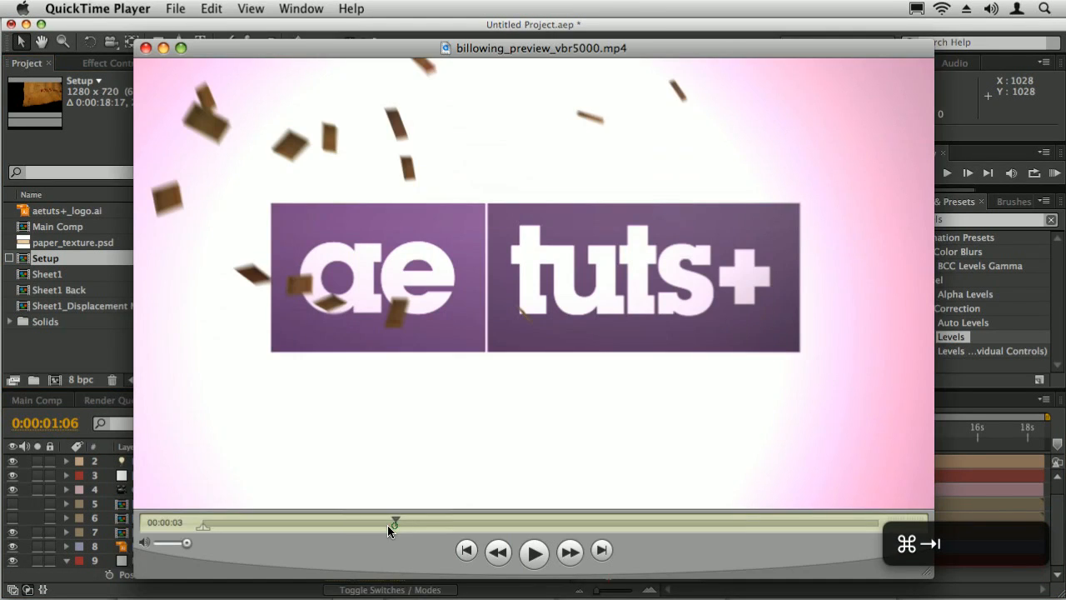
left_click_drag(390, 523, 495, 532)
left_click(115, 359)
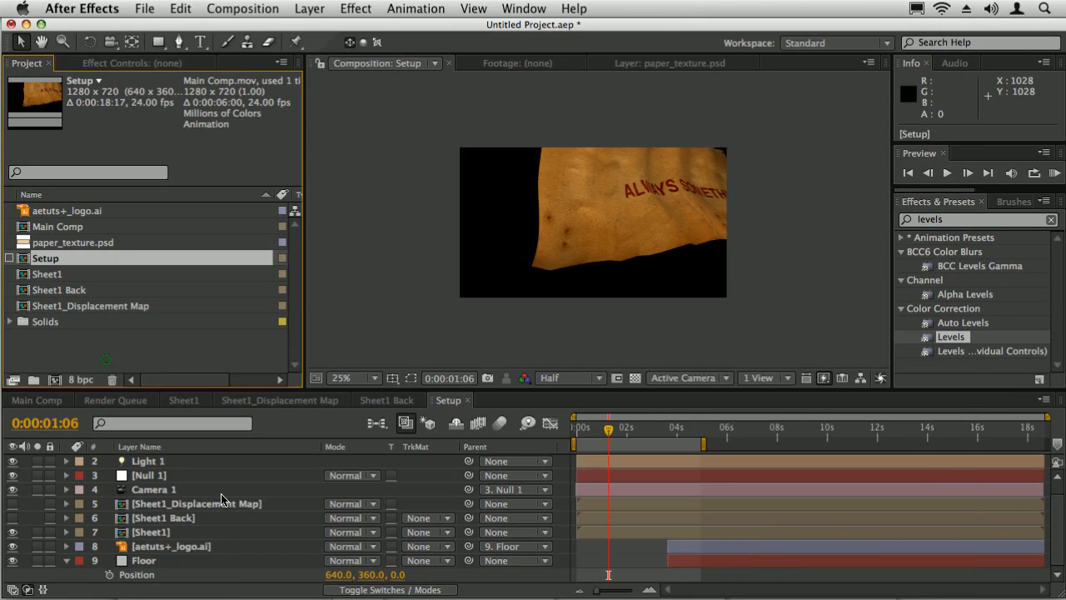
Show the 3D Mesh Quality and Surface Controls of Sheet1's DE_FreeFormAE effect and raise Specular to 102%.
left_click(152, 533)
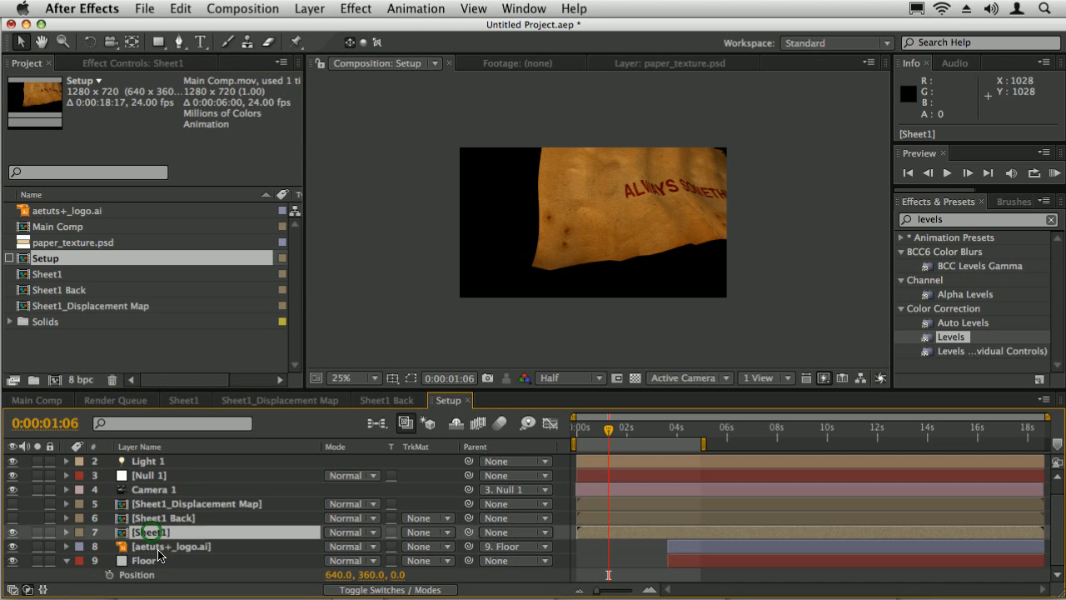
key("e")
left_click(145, 546)
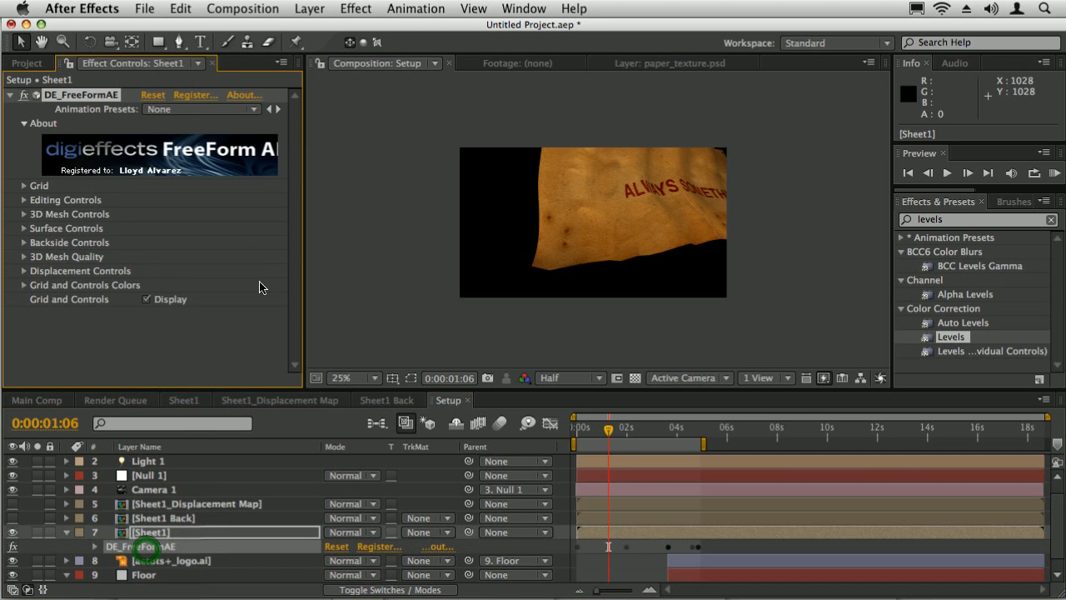
left_click(24, 256)
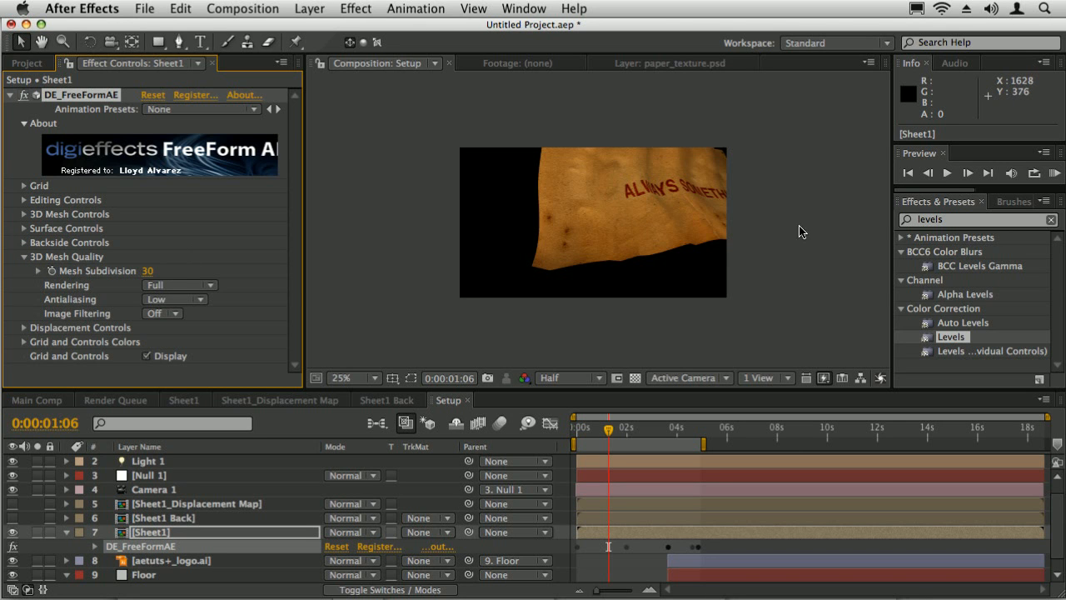
left_click(24, 229)
left_click_drag(159, 258, 198, 264)
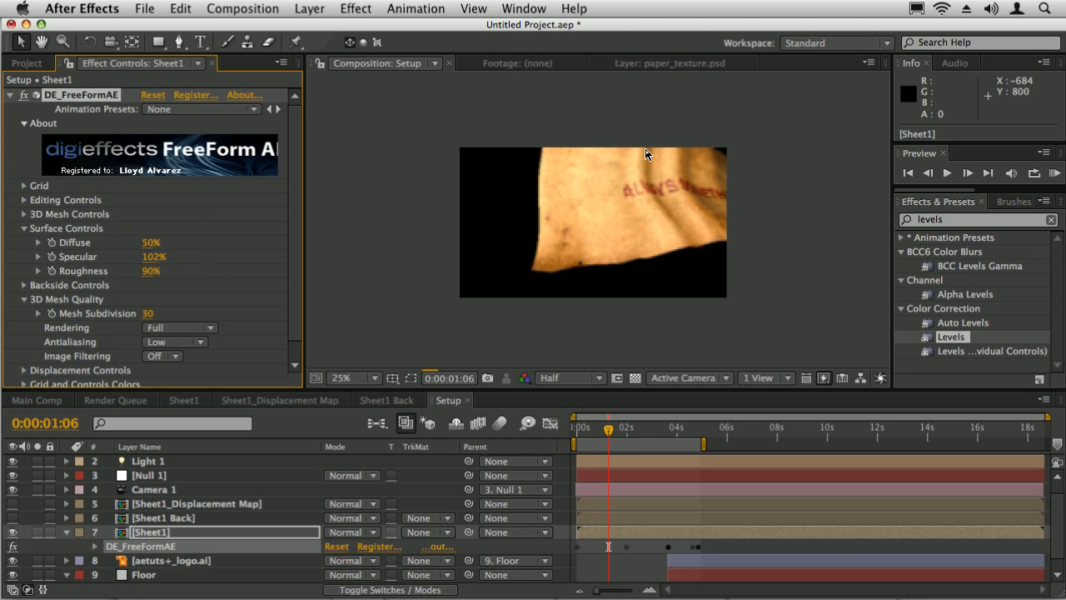
Check the shinier sheet at several times from 0:00:01:18 to 0:00:04:13, then restore Specular to 50%.
left_click(620, 430)
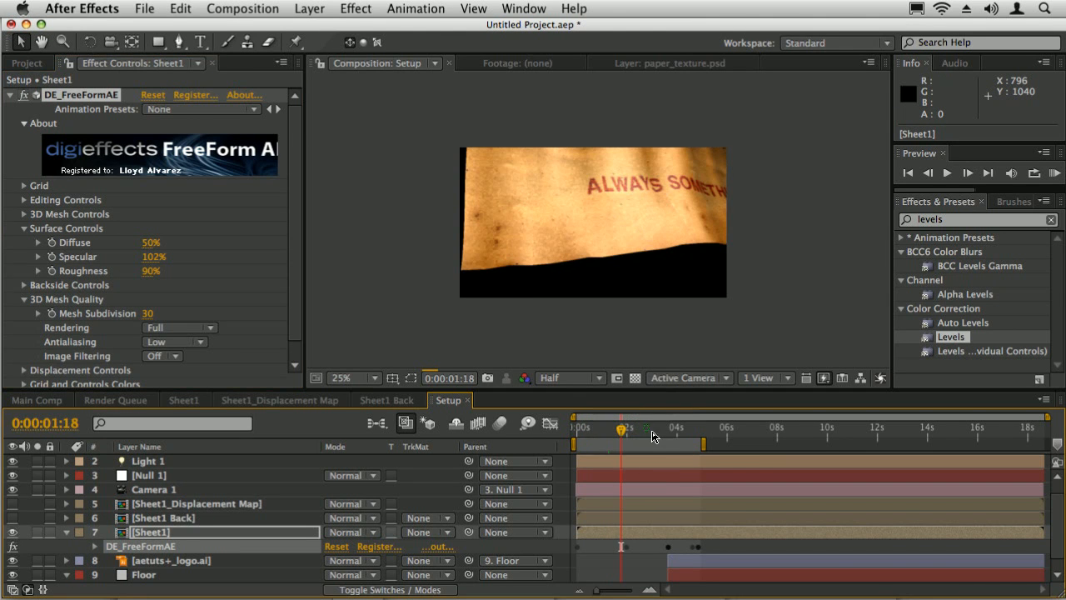
left_click(658, 430)
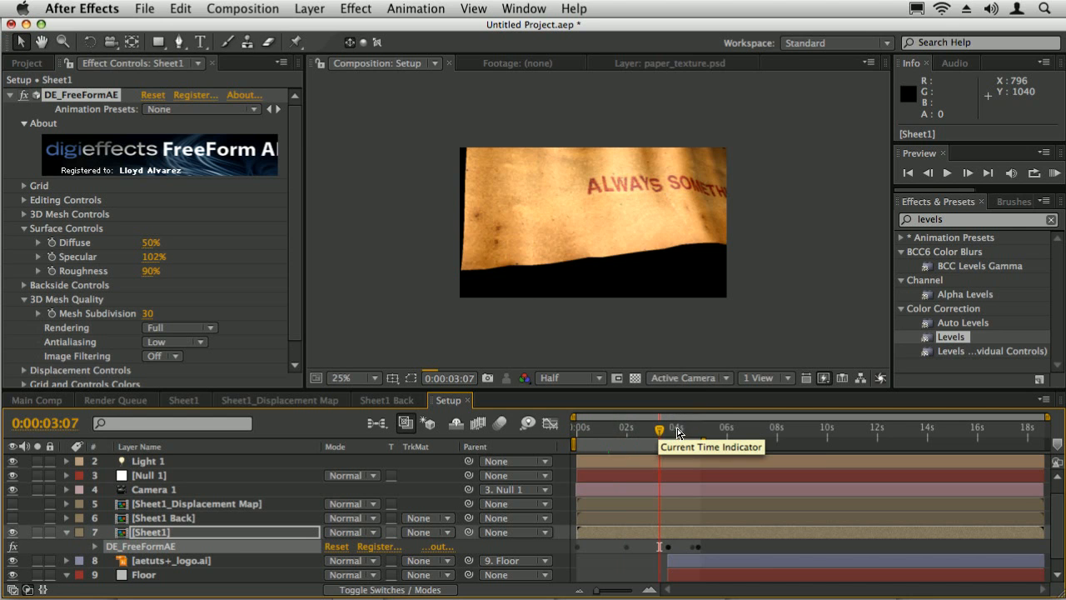
left_click(676, 429)
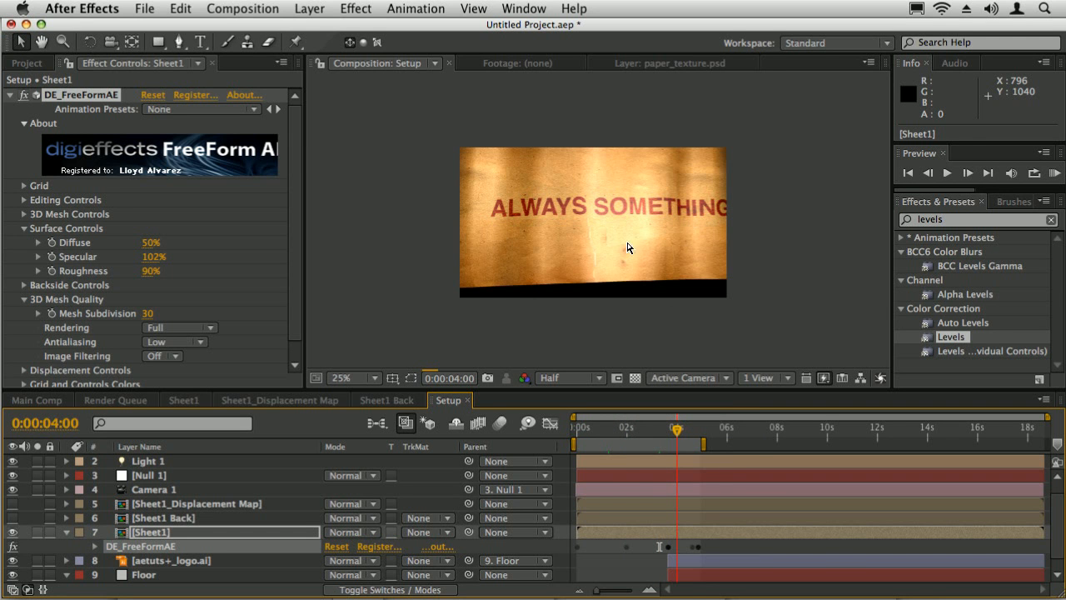
left_click(683, 431)
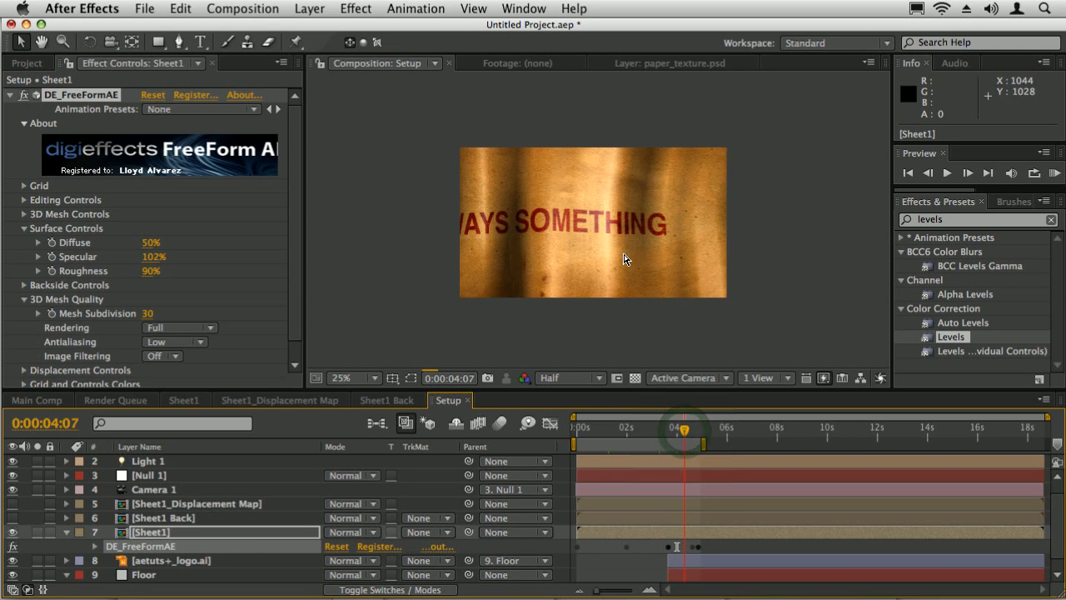
left_click(690, 435)
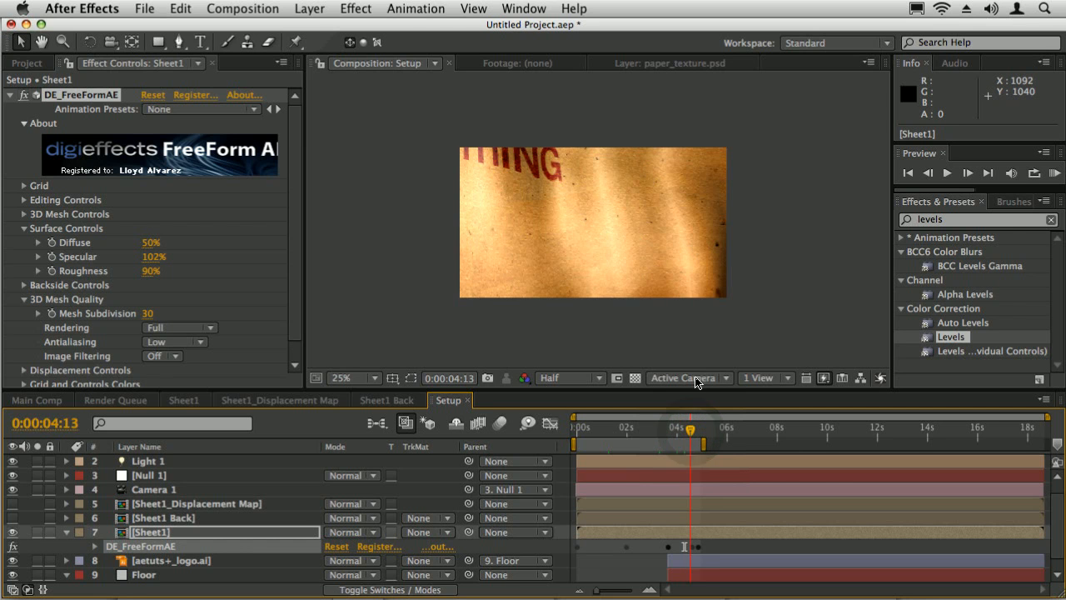
left_click(684, 438)
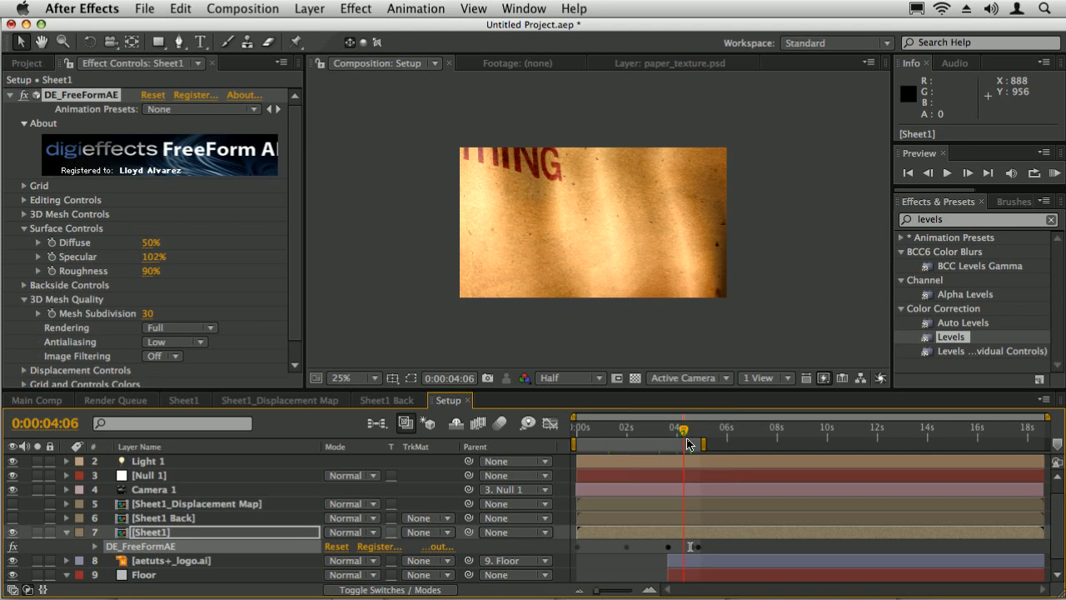
left_click(151, 259)
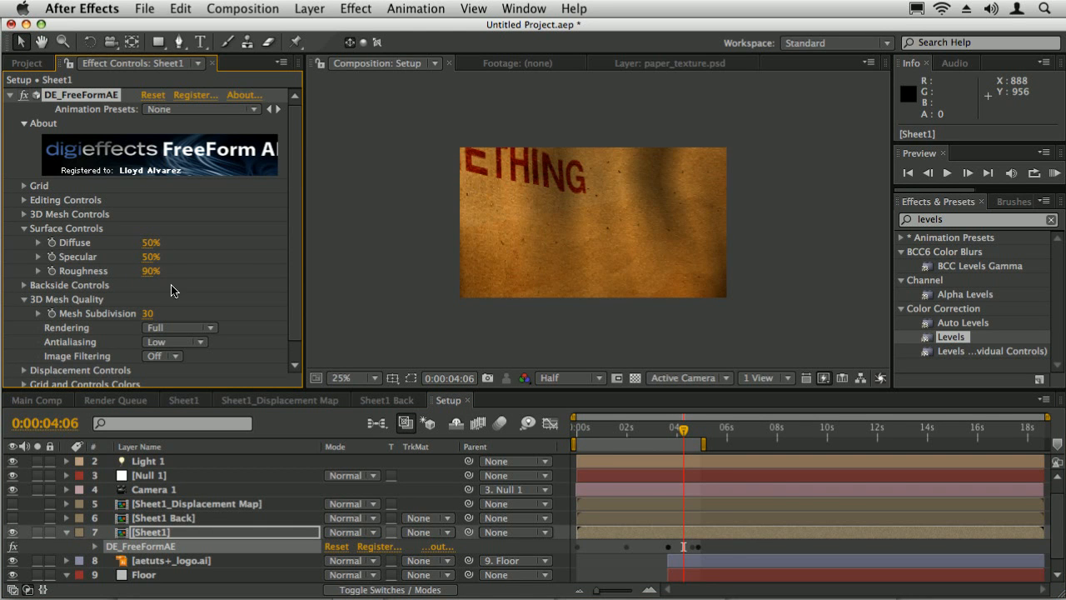
Return to Main Comp, re-enable Setup's proxy in the project, and move the current time to 0:00:01:11.
left_click(38, 401)
left_click(579, 429)
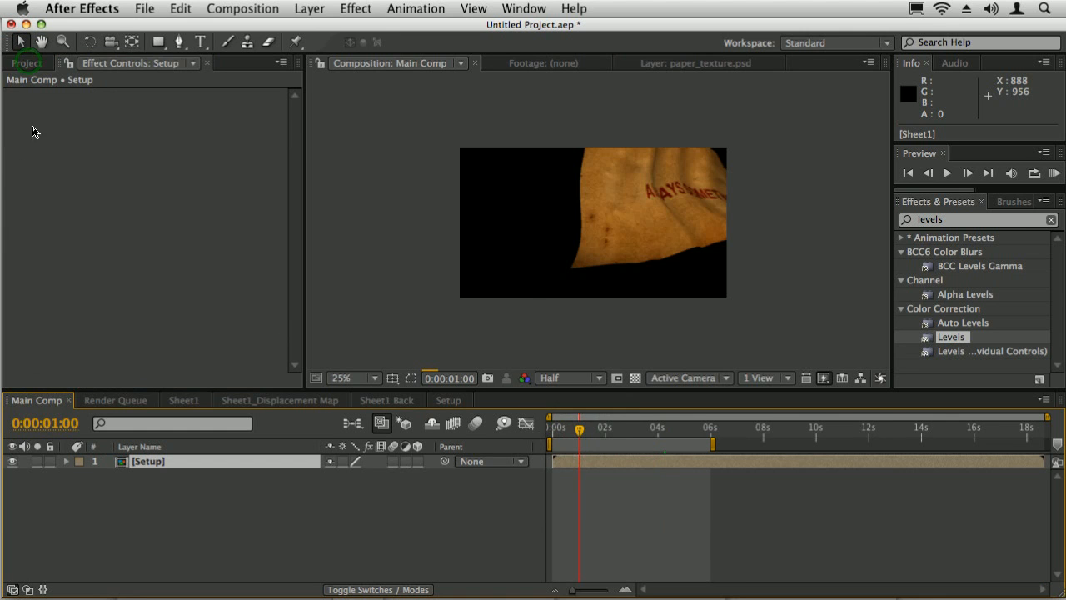
left_click(33, 62)
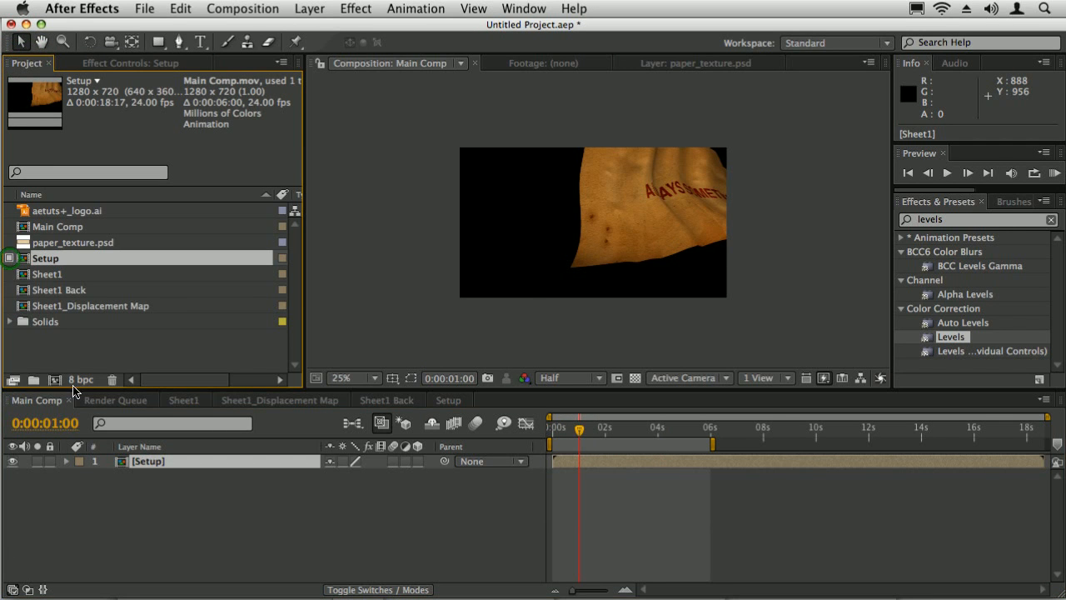
left_click_drag(580, 432, 597, 434)
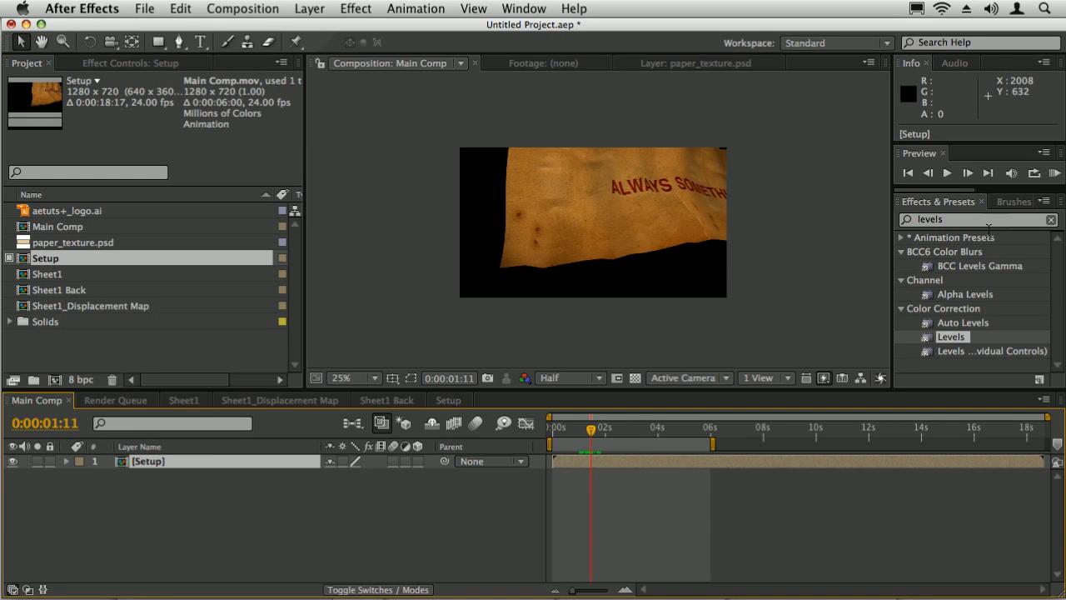
Find the RSMB 3.x effect and apply it to the Setup layer in Main Comp.
left_click(955, 220)
type("rsm")
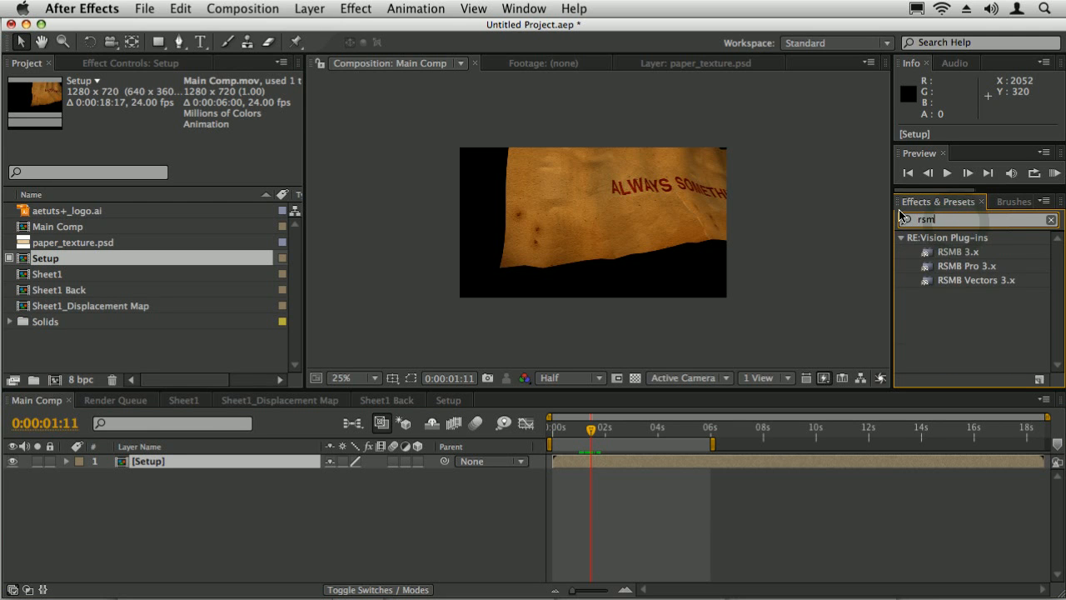
double_click(963, 254)
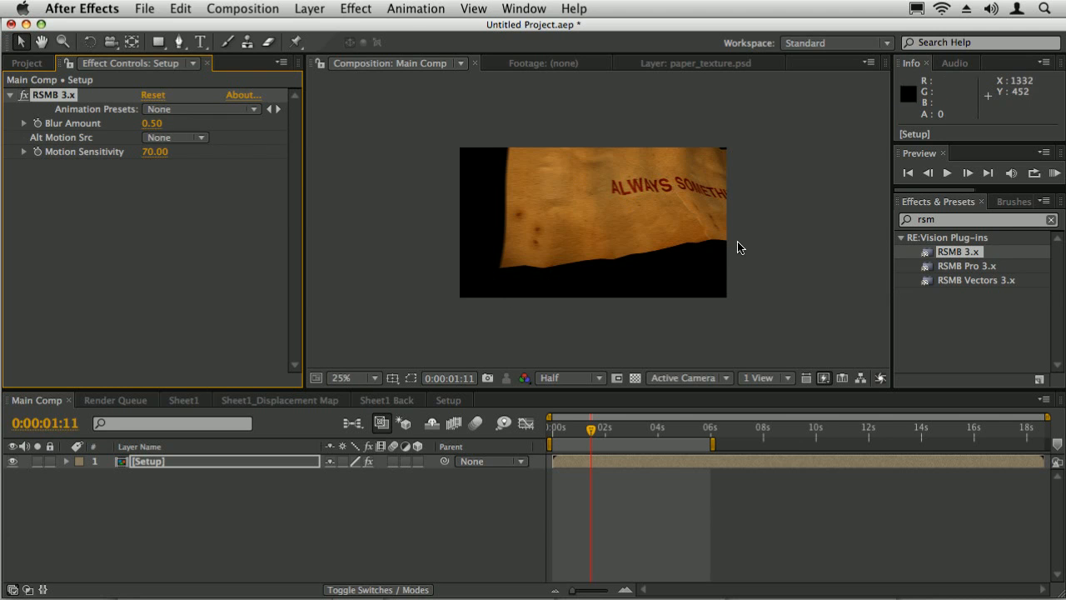
Search the effects for "force" and enable motion blur for the Setup layer and Main Comp.
left_click(927, 220)
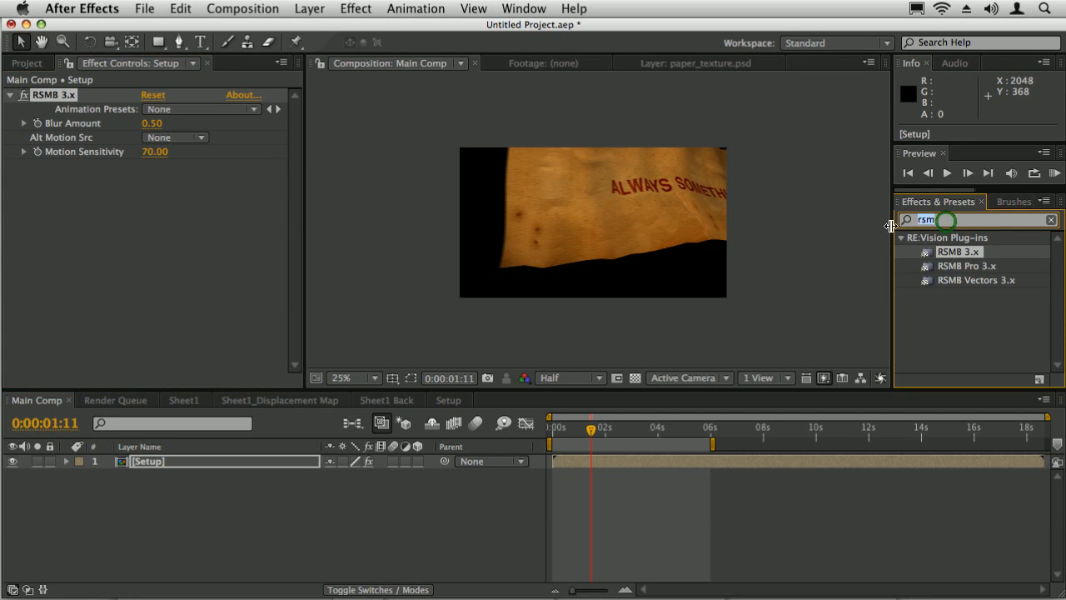
type("for")
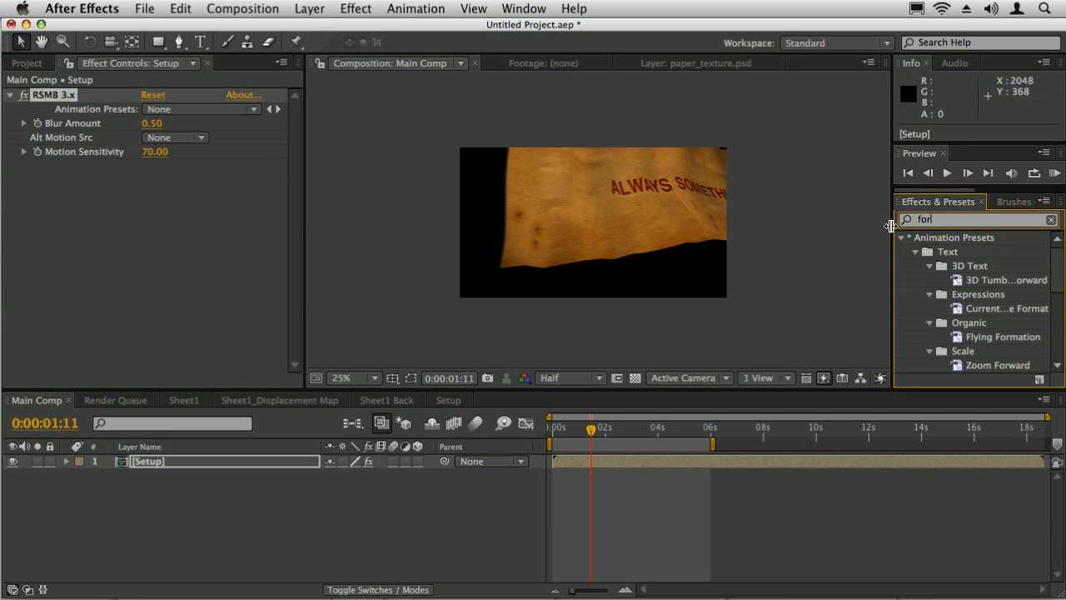
type("ce")
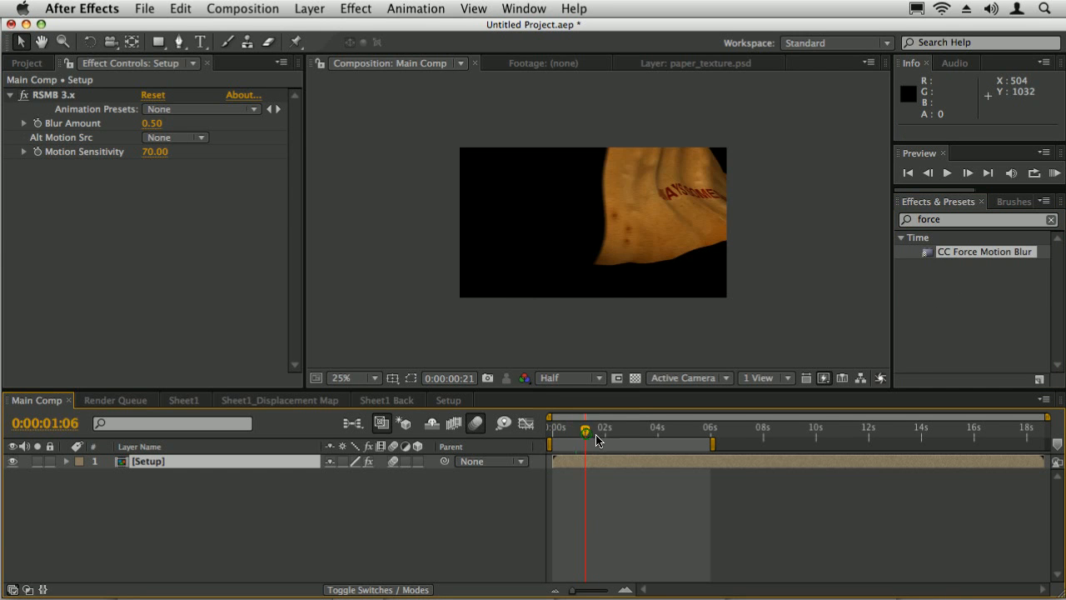
Scrub Main Comp between 0:00:01:01 and 0:00:04:14 to examine the motion blur on the paper and logo.
left_click(596, 440)
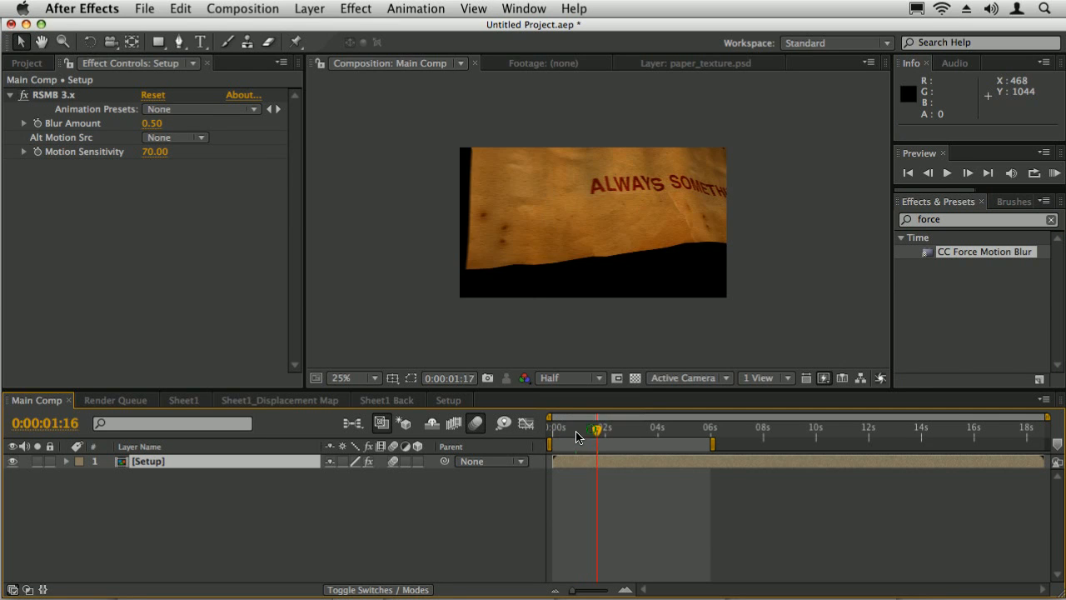
left_click(580, 436)
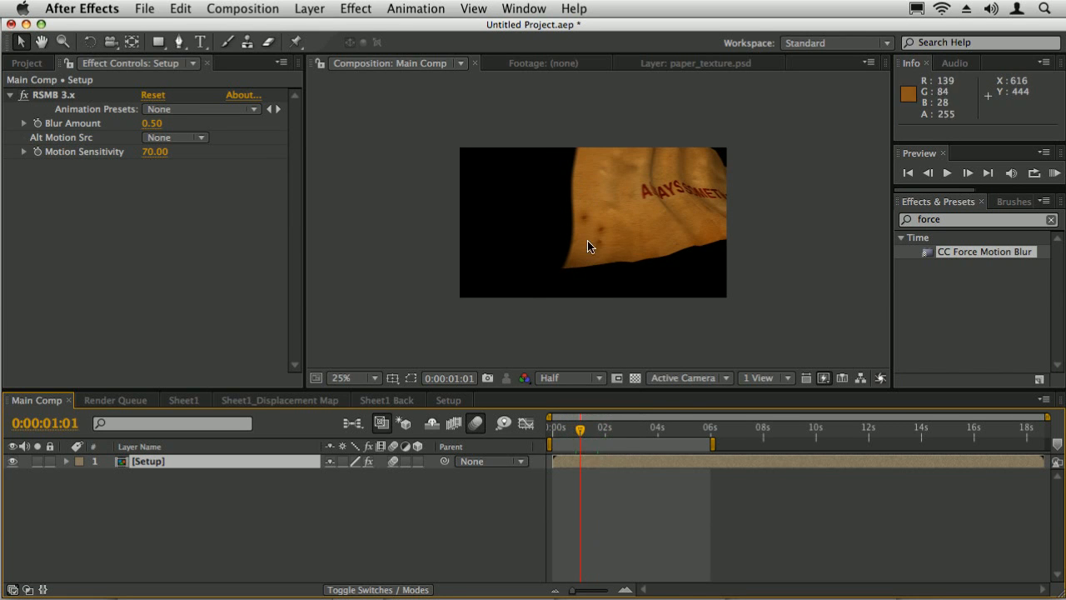
left_click(623, 428)
left_click(646, 427)
left_click(668, 426)
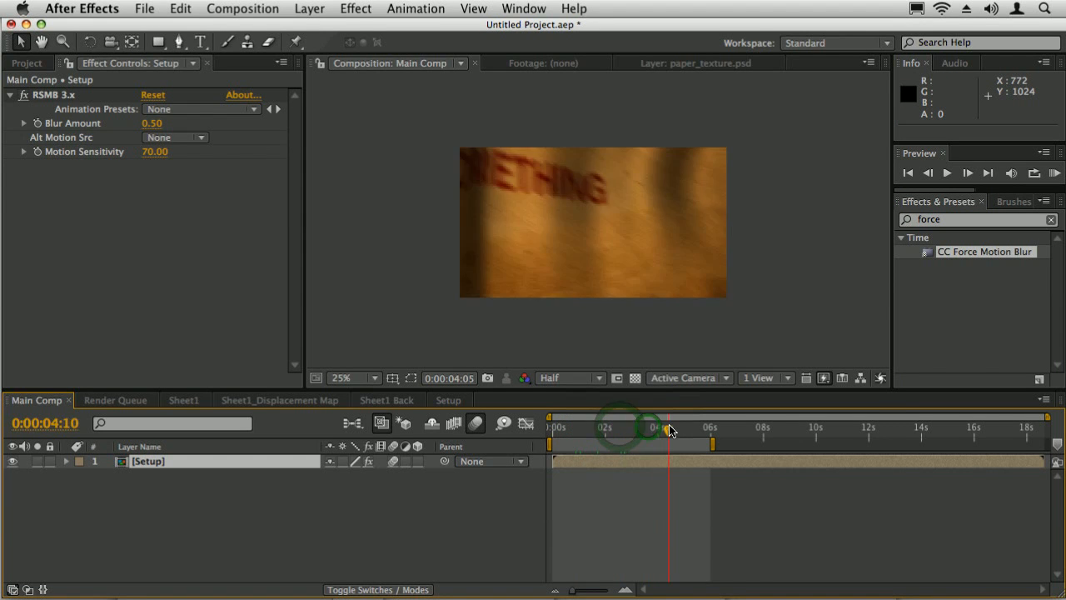
mouse_move(660, 427)
left_mouse_down()
mouse_move(646, 433)
mouse_move(674, 431)
left_mouse_up()
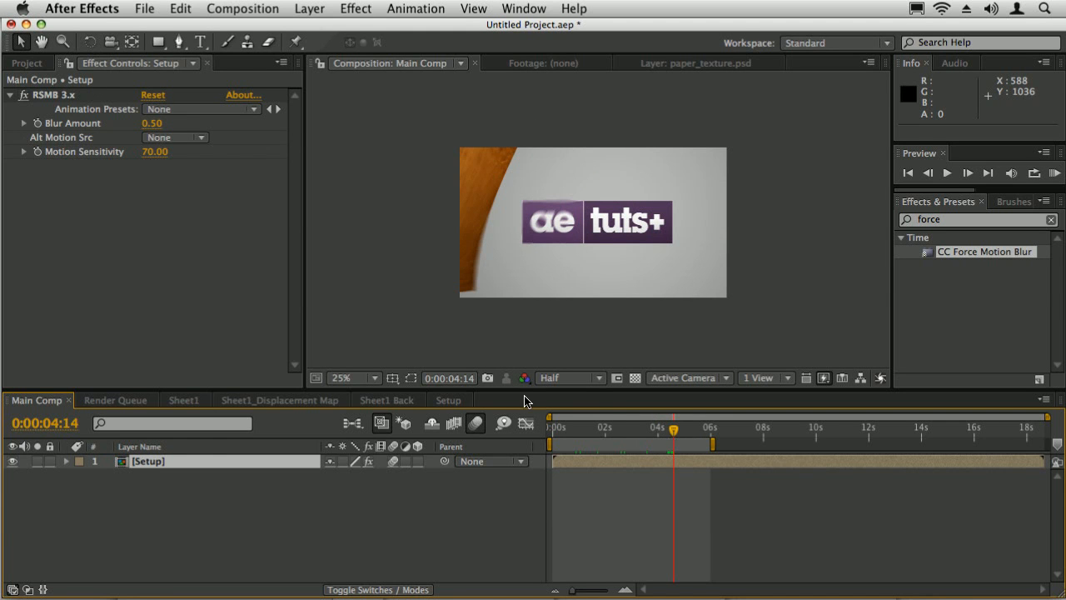
left_click_drag(666, 433, 663, 433)
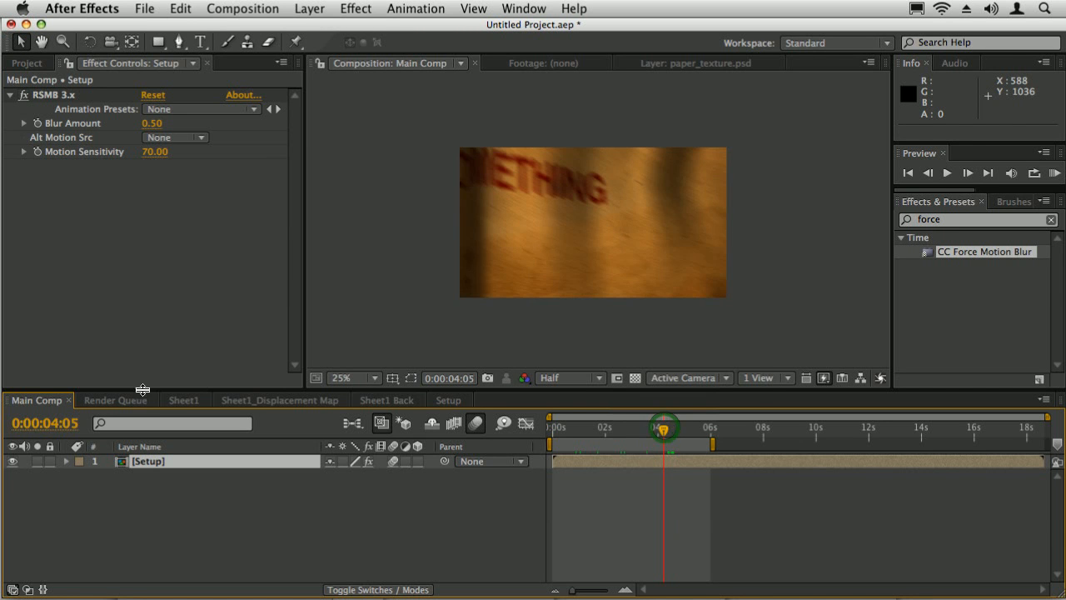
Switch to QuickTime Player, compare the blur around the UNEXPECTED sheet in the preview movie, and return to After Effects.
key("super+Tab")
left_click(484, 347)
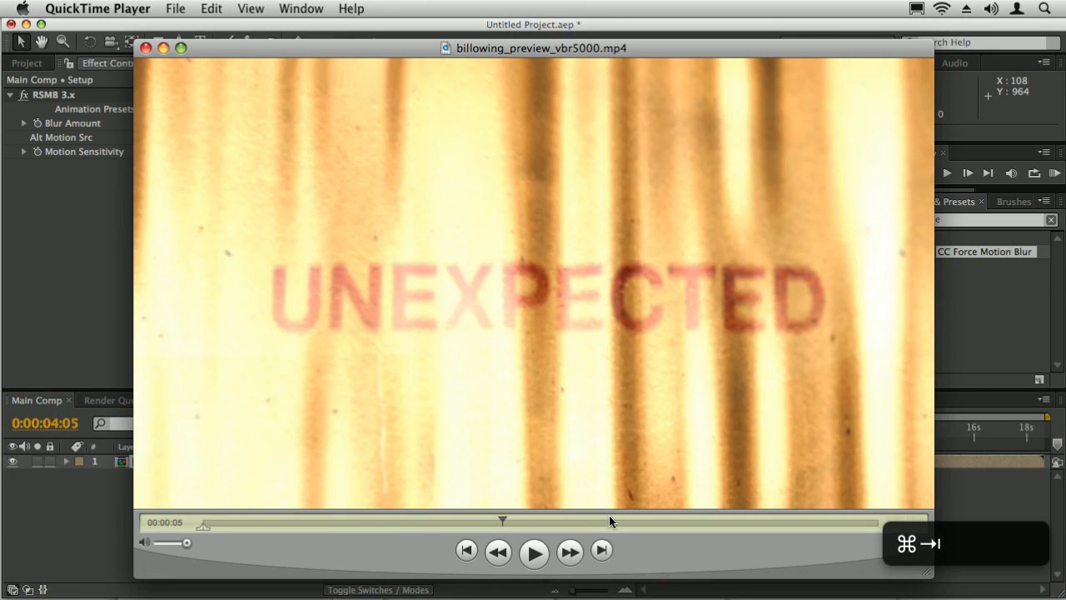
left_click_drag(527, 521, 608, 521)
left_click(80, 241)
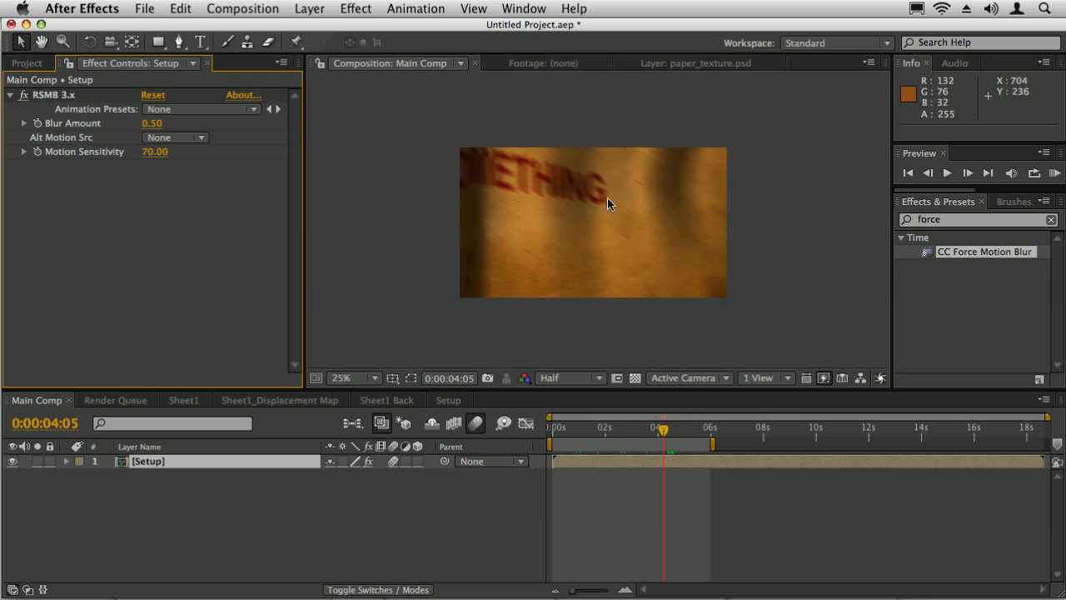
Move Main Comp to 0:00:00:16 and turn off the RSMB 3.x effect on the Setup layer.
left_click(570, 429)
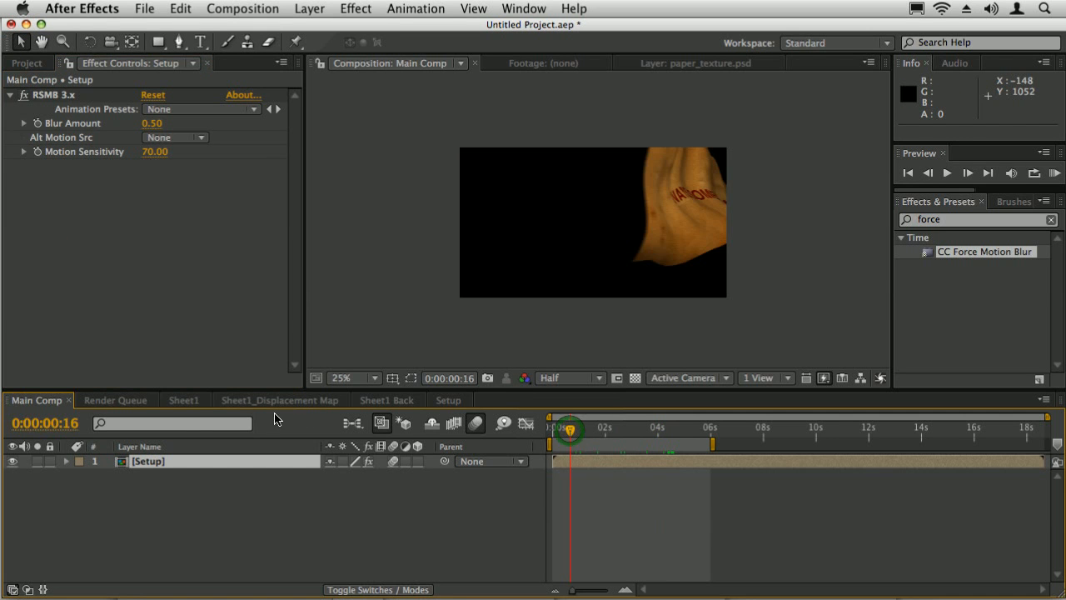
left_click(23, 98)
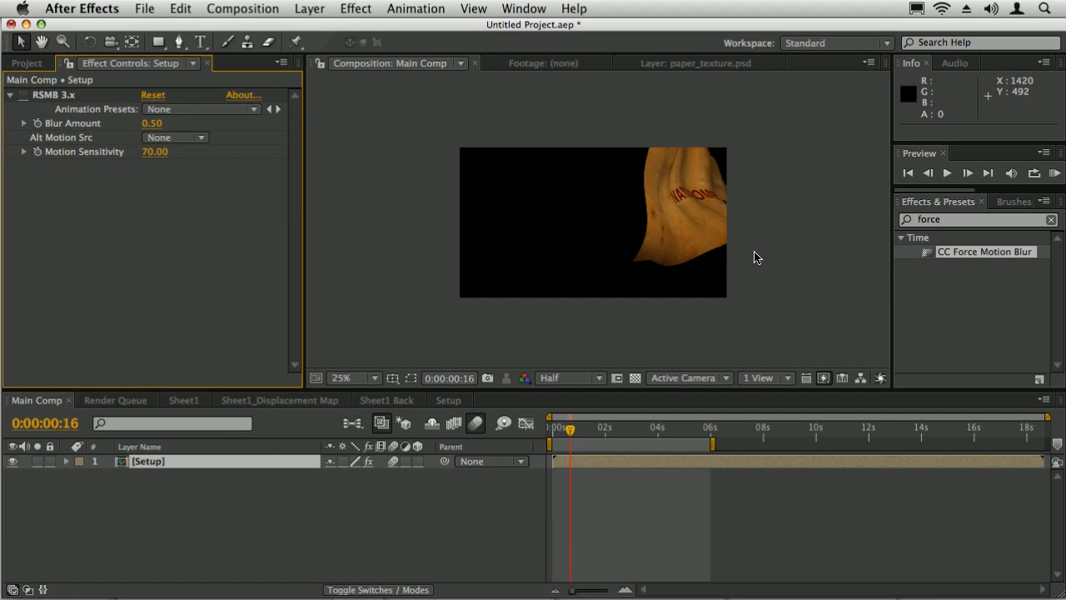
Apply the Frischluft Depth of Field effect to the Setup layer.
left_click(949, 219)
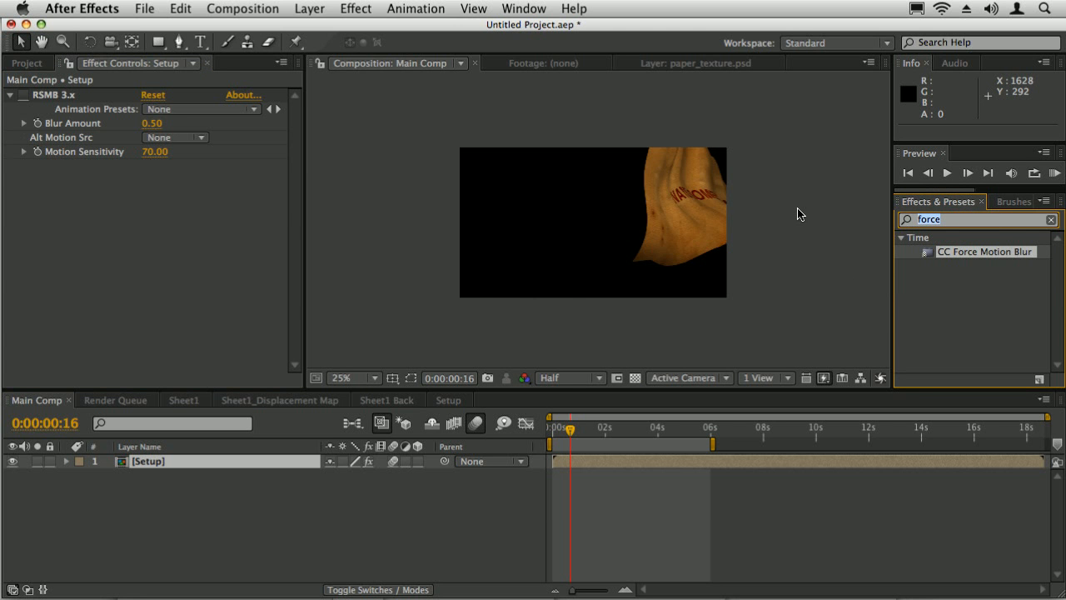
left_click(355, 8)
left_click(355, 7)
left_click(171, 474)
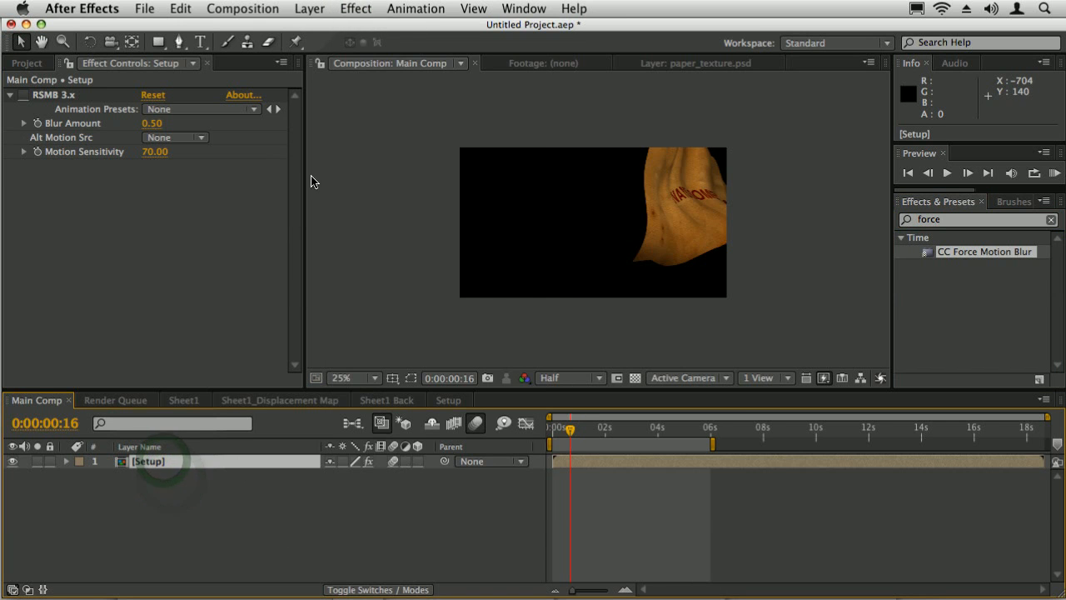
left_click(356, 9)
mouse_move(398, 387)
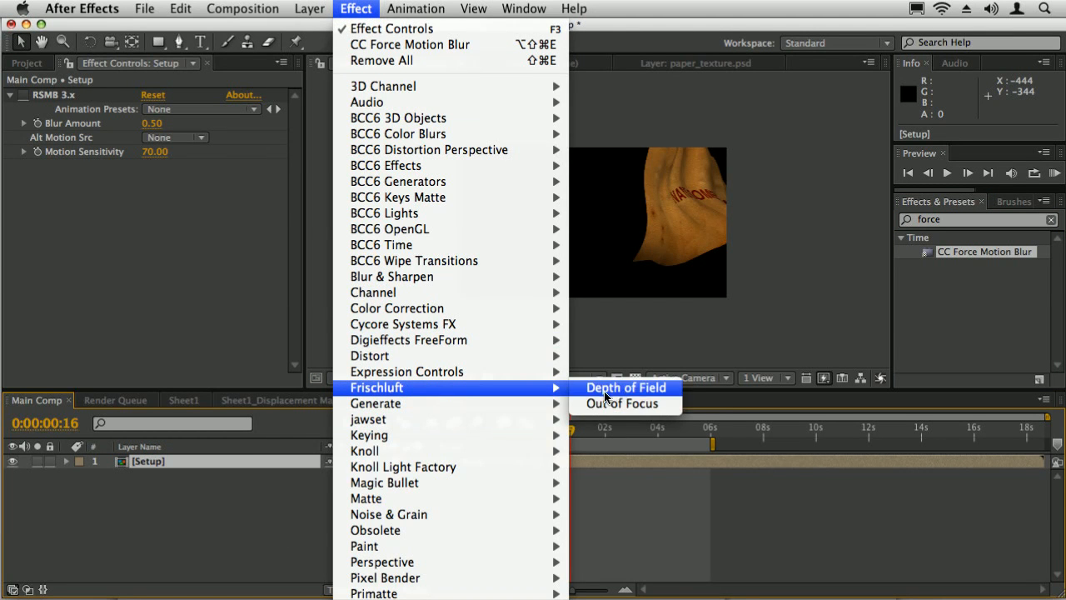
left_click(640, 389)
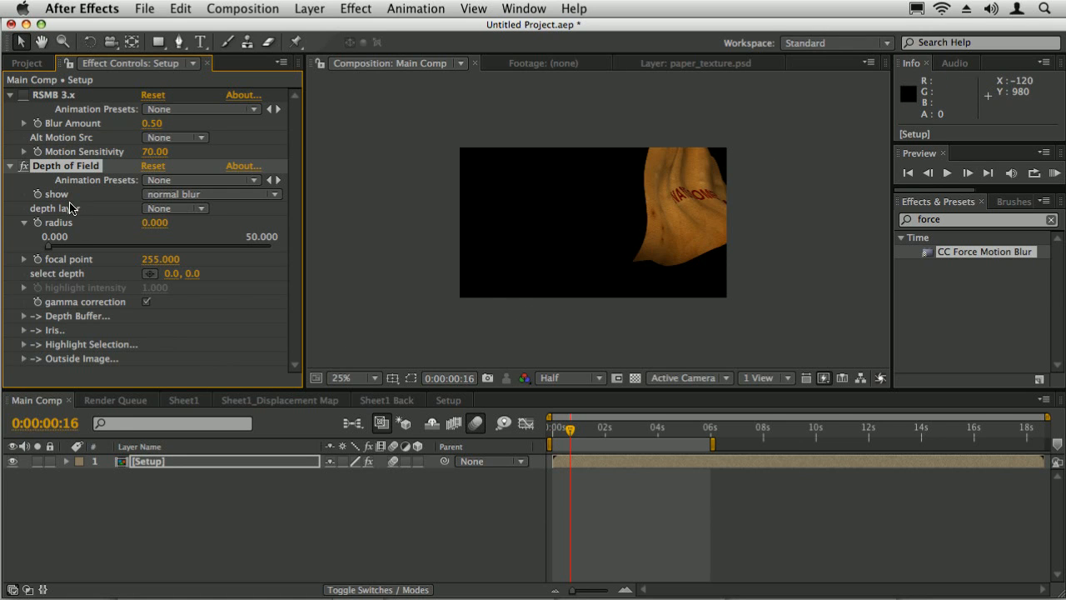
Create a black 1280 × 720 px solid in Main Comp and apply the Ramp effect to it.
key("super+y")
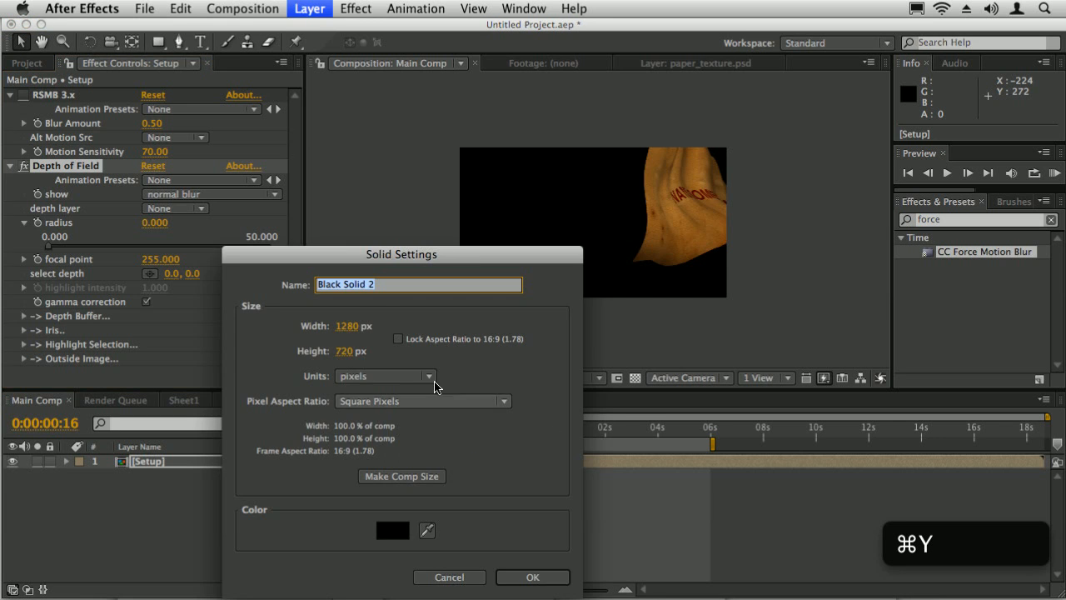
left_click(509, 581)
left_click(950, 219)
type("ramp")
double_click(949, 252)
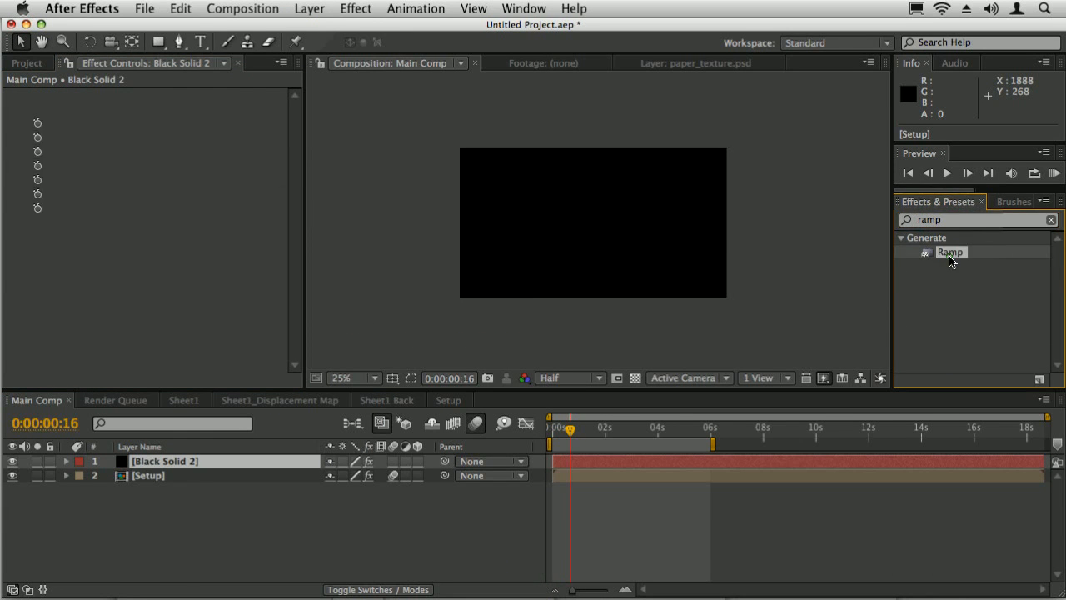
Place the Start of Ramp point near the frame's upper-right corner, at about 1184, 140.
left_click(149, 123)
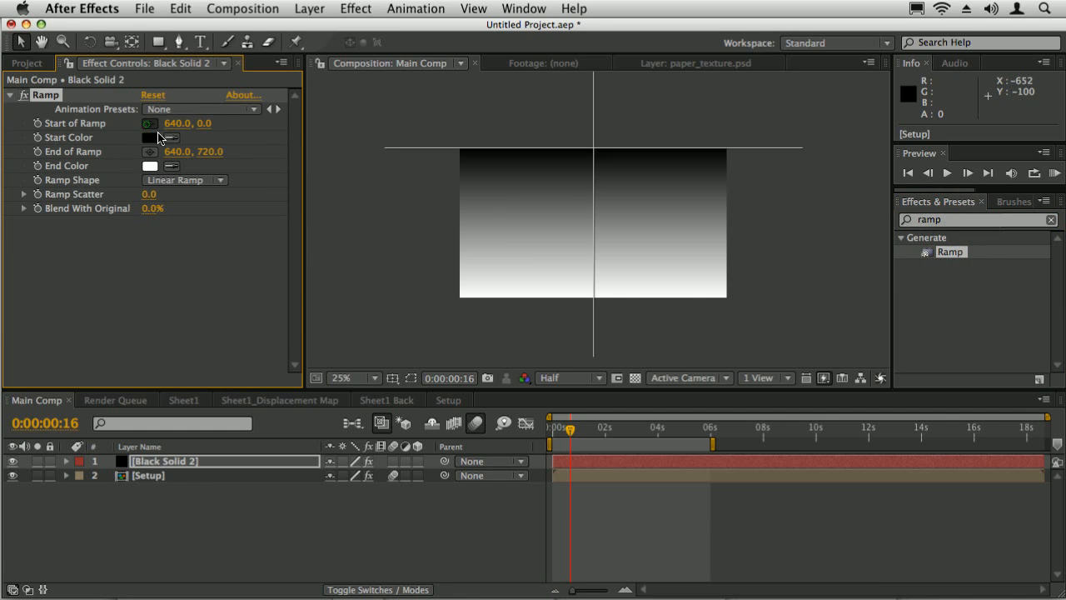
left_click(608, 213)
left_click(149, 123)
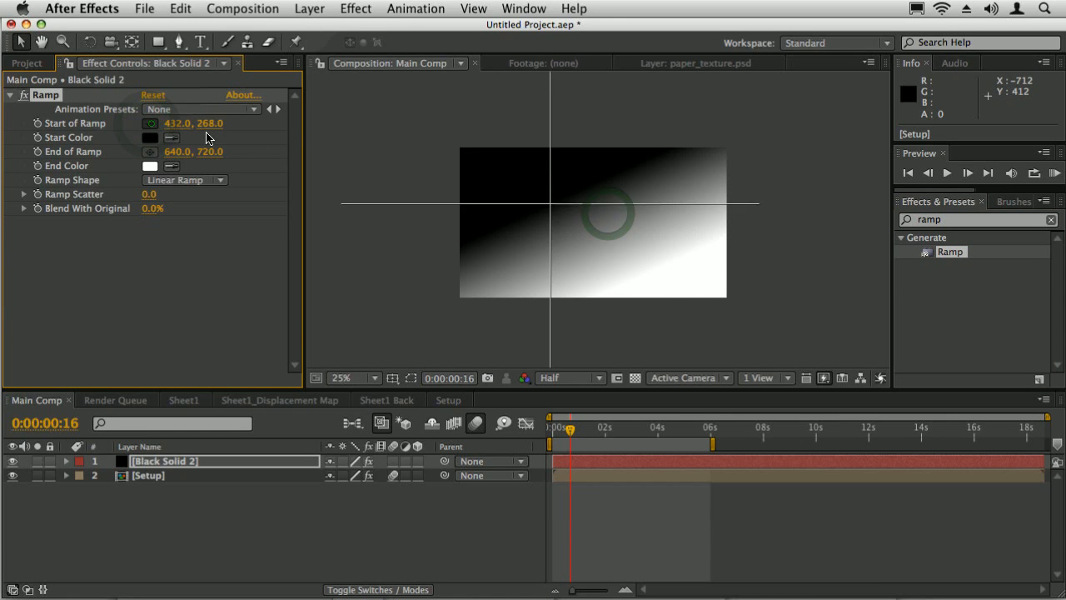
left_click(706, 176)
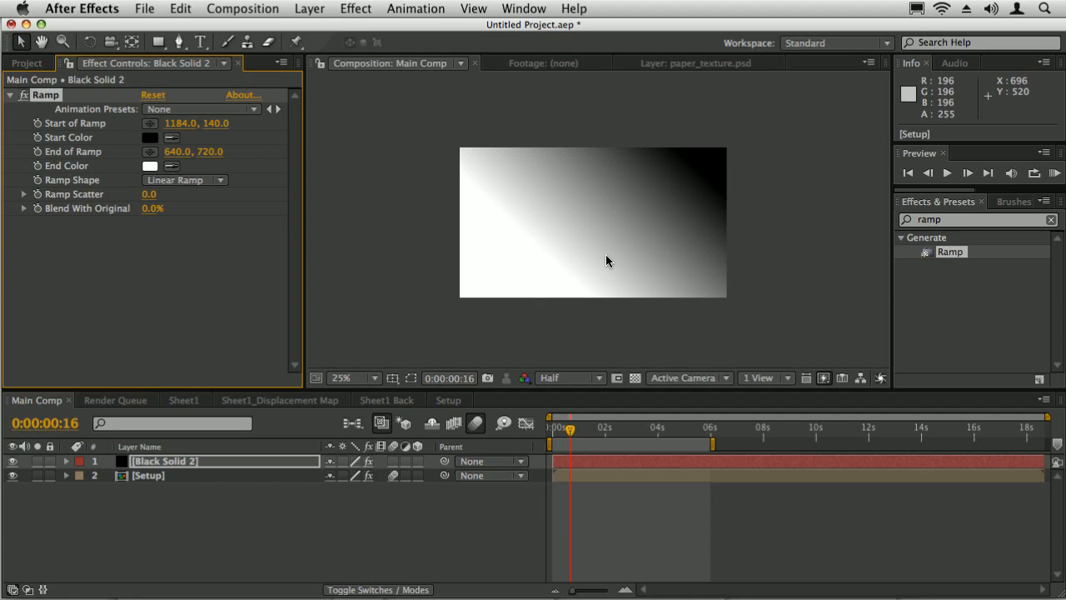
Compare the ramp solid with the paper beneath it and lower the solid's opacity to 64%.
left_click(13, 461)
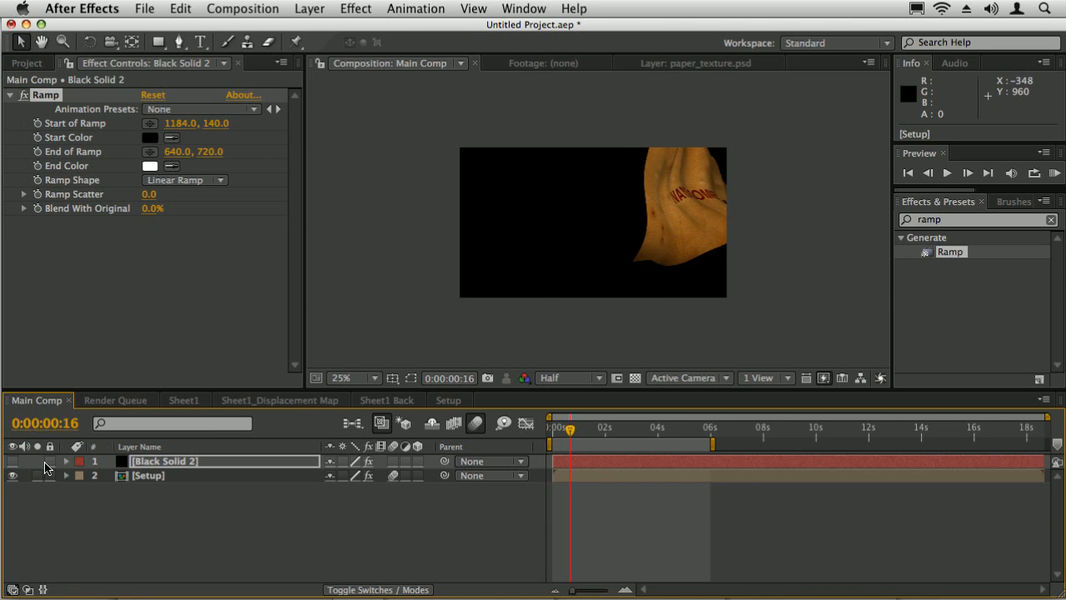
left_click(13, 460)
key("t")
left_click_drag(334, 474, 133, 452)
Show the layer controls and reposition Start of Ramp at about 1240, 96 and End of Ramp at about 952, 132.
left_click(49, 99)
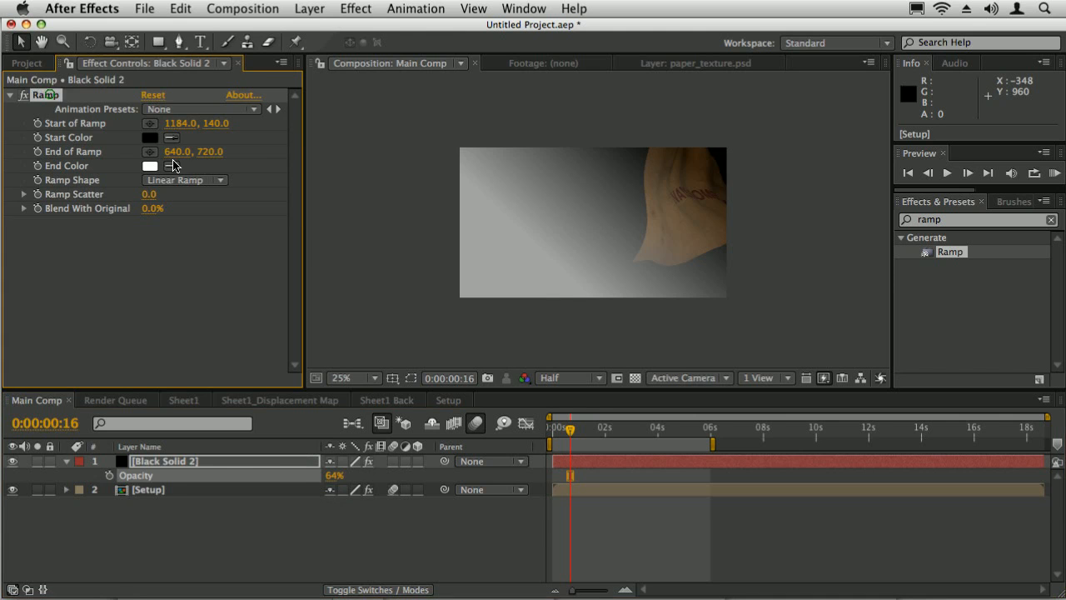
left_click(48, 98)
left_click(152, 465)
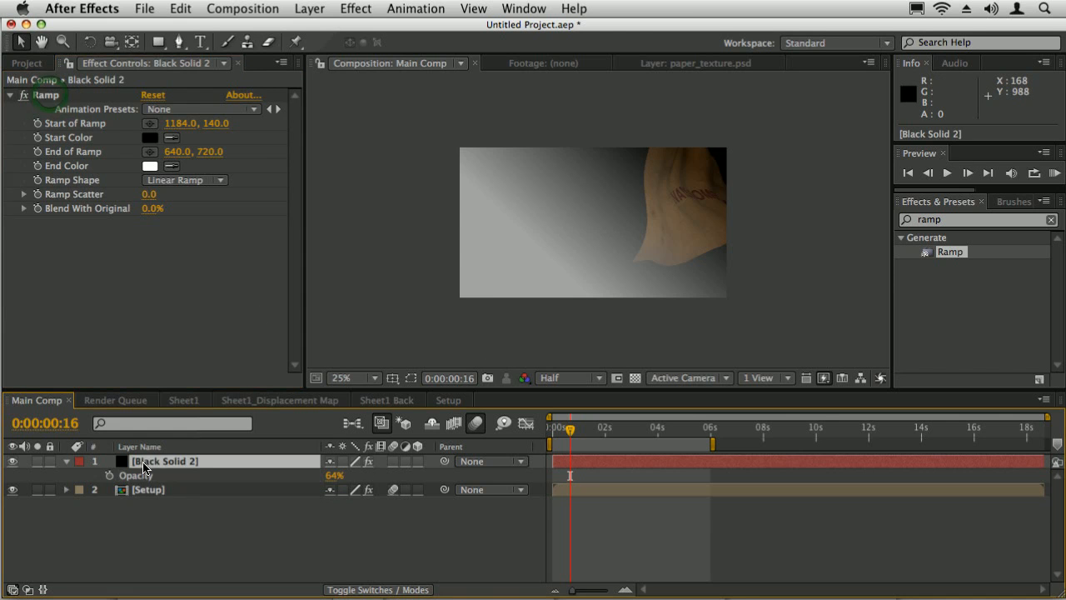
key("shift+super+h")
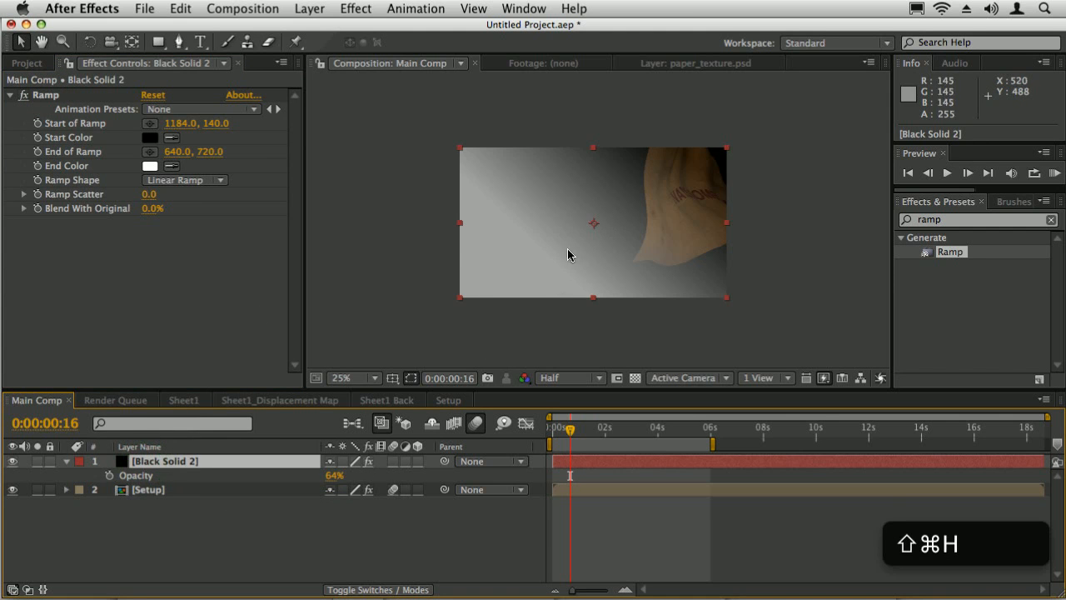
left_click(110, 255)
left_click(52, 98)
left_click_drag(706, 176, 718, 167)
left_click_drag(591, 299, 656, 177)
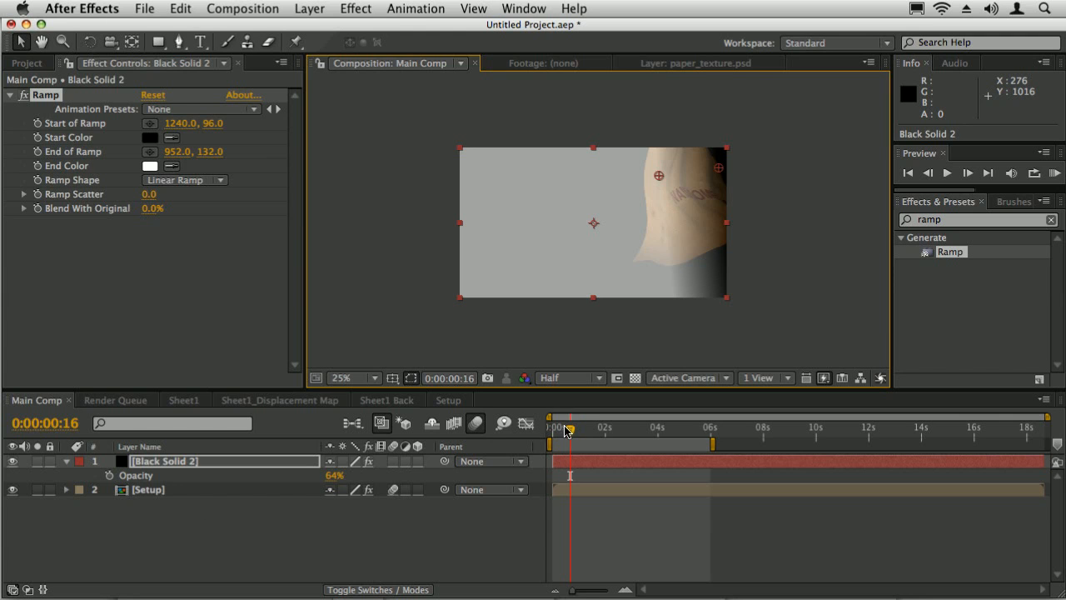
At 0:00:00:00, move End of Ramp closer to Start of Ramp and enable keyframing for both points.
left_click_drag(567, 430, 553, 429)
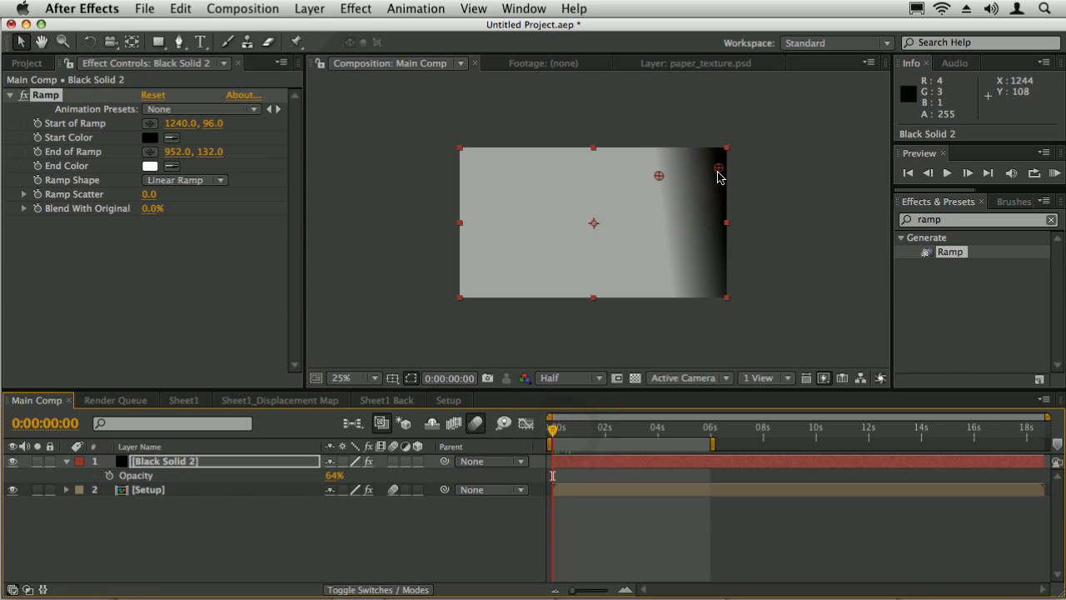
left_click_drag(659, 175, 688, 178)
left_click(37, 124)
left_click(38, 151)
key("u")
Keyframe End of Ramp at about 592, 184 at 0:00:01:01 and at about 976, 216 at 0:00:02:02.
left_click_drag(552, 428, 580, 434)
left_click_drag(688, 178, 584, 187)
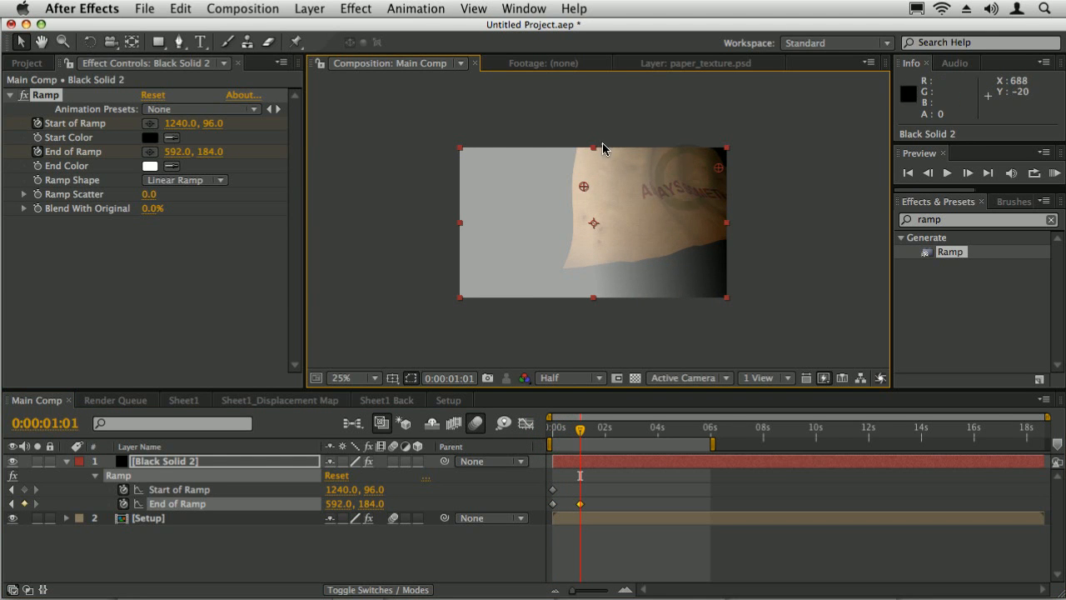
left_click_drag(583, 435, 608, 434)
left_click_drag(581, 188, 658, 196)
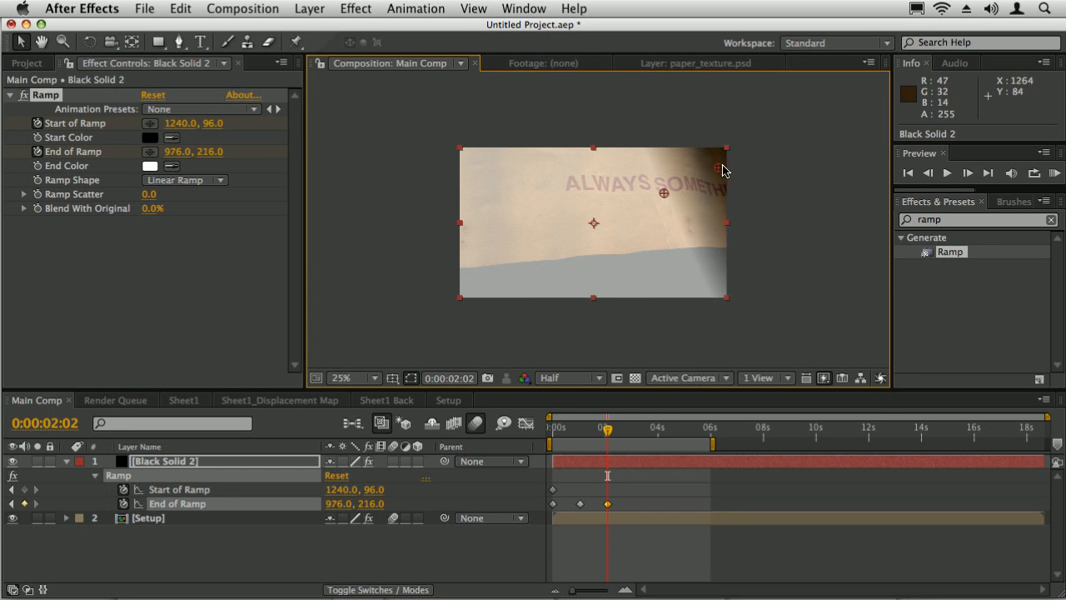
Scrub through the ramp animation and keyframe Start of Ramp at about 1580, 76 at 0:00:02:02.
left_click_drag(556, 429, 586, 429)
left_click_drag(590, 428, 593, 428)
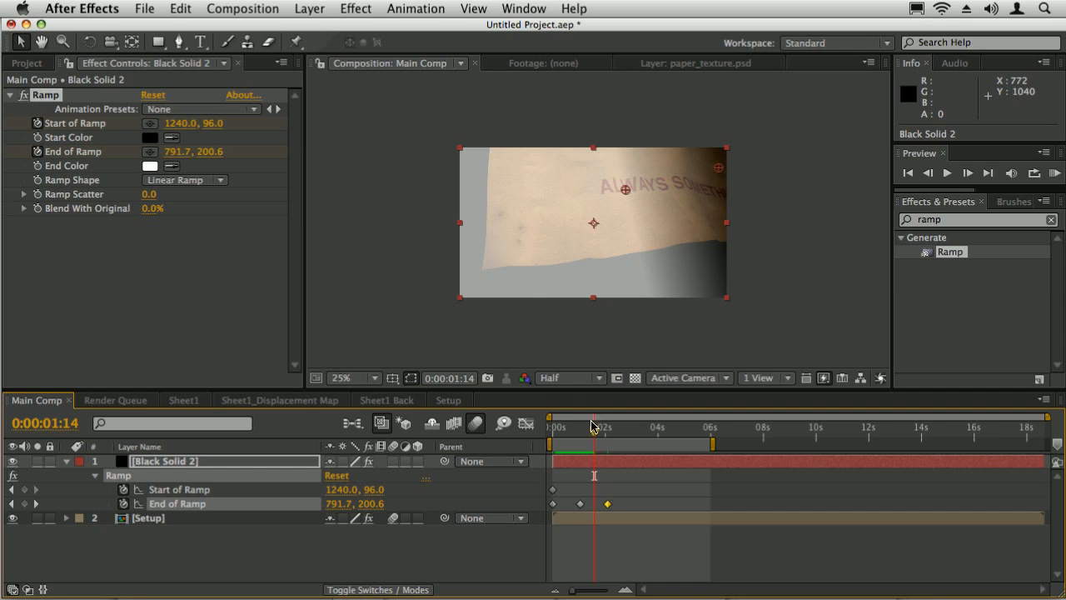
left_click_drag(594, 432, 607, 428)
left_click_drag(721, 167, 792, 167)
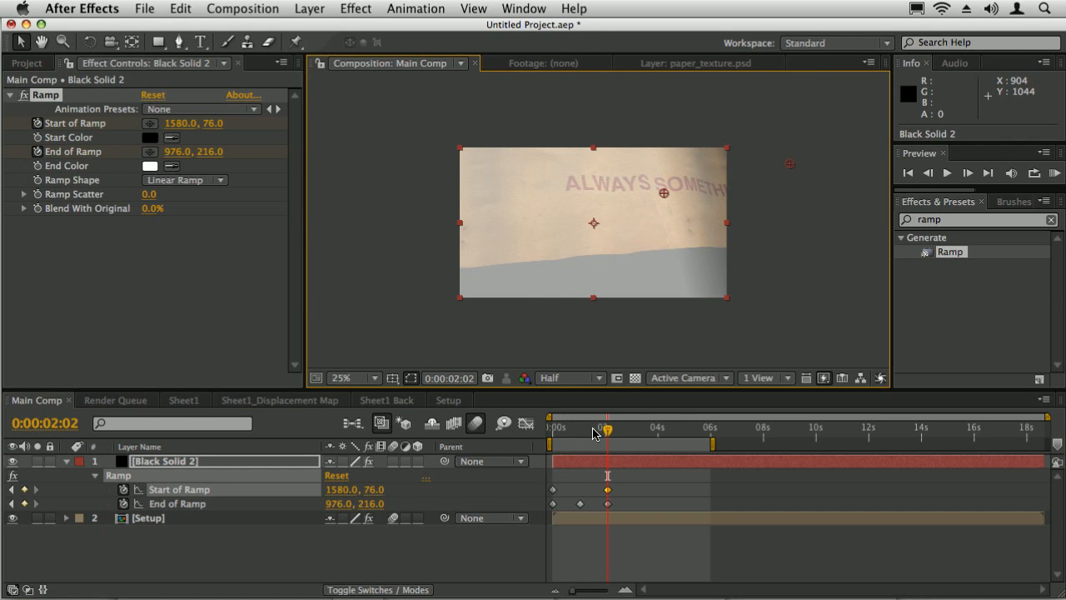
At 0:00:03:14, keyframe Start of Ramp at about 1508, -32 and End of Ramp at about 1156, 136.
left_click_drag(608, 432, 652, 431)
left_click_drag(665, 198, 699, 181)
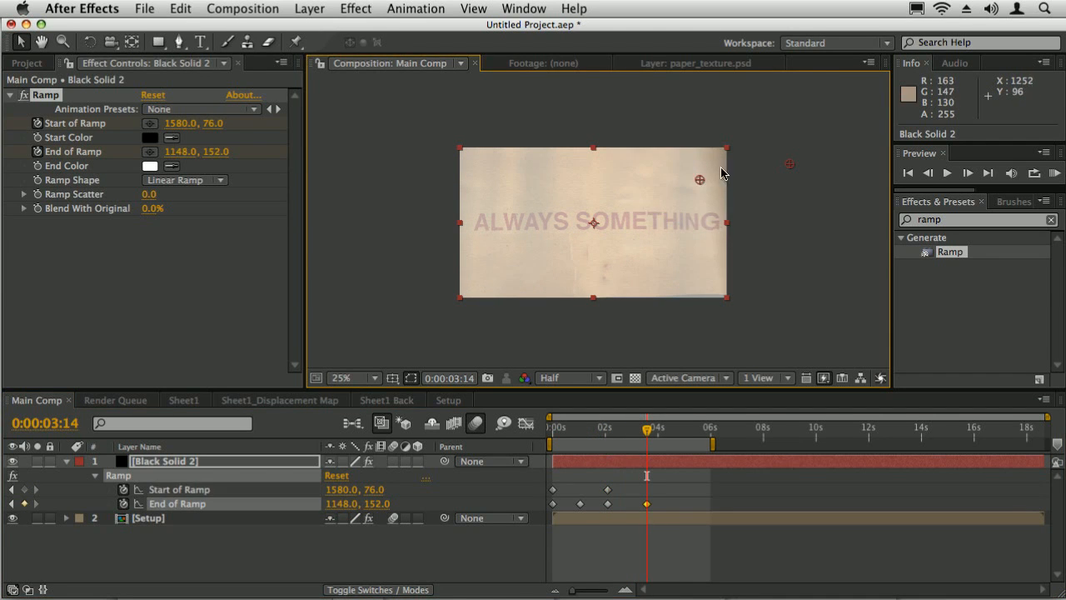
left_click_drag(790, 161, 772, 146)
left_click_drag(699, 179, 702, 176)
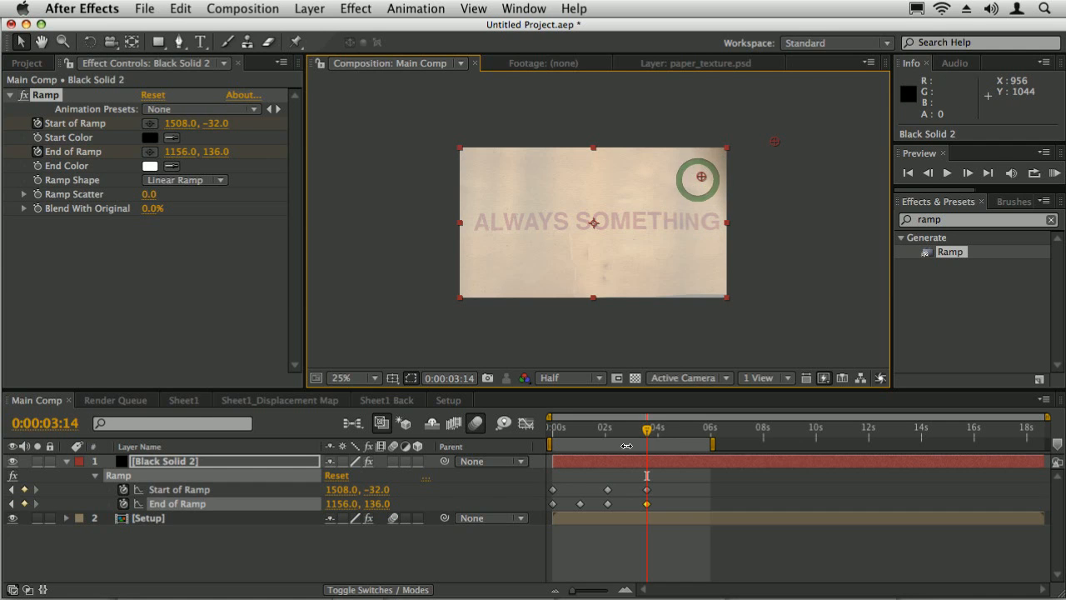
Shift the last pair of Ramp keyframes to 0:00:03:21.
mouse_move(647, 433)
left_mouse_down()
mouse_move(663, 433)
mouse_move(656, 439)
left_mouse_up()
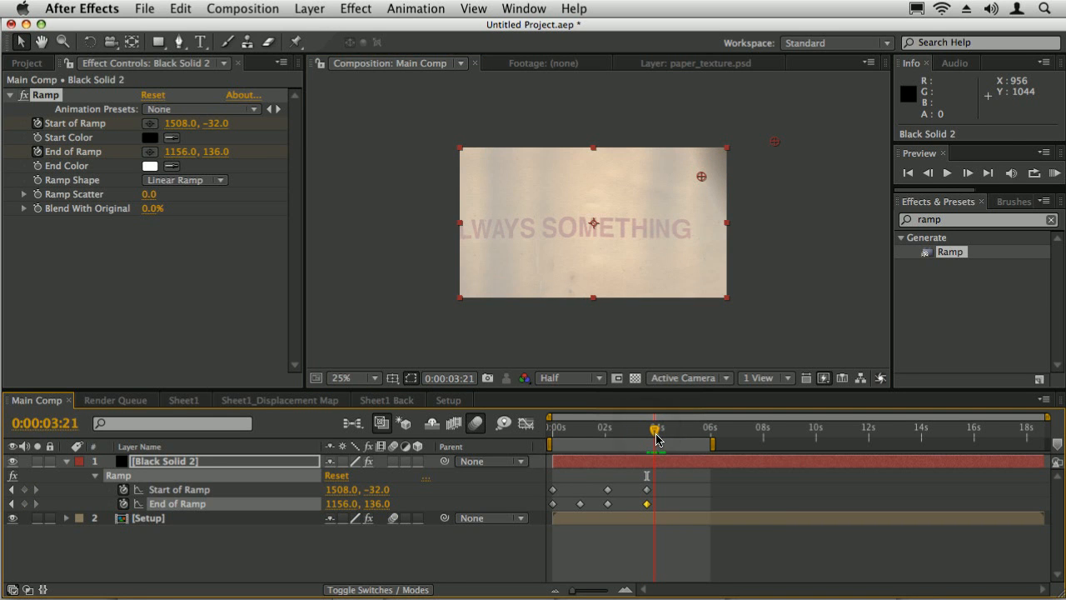
left_click(646, 490, "shift")
left_click_drag(645, 490, 653, 491)
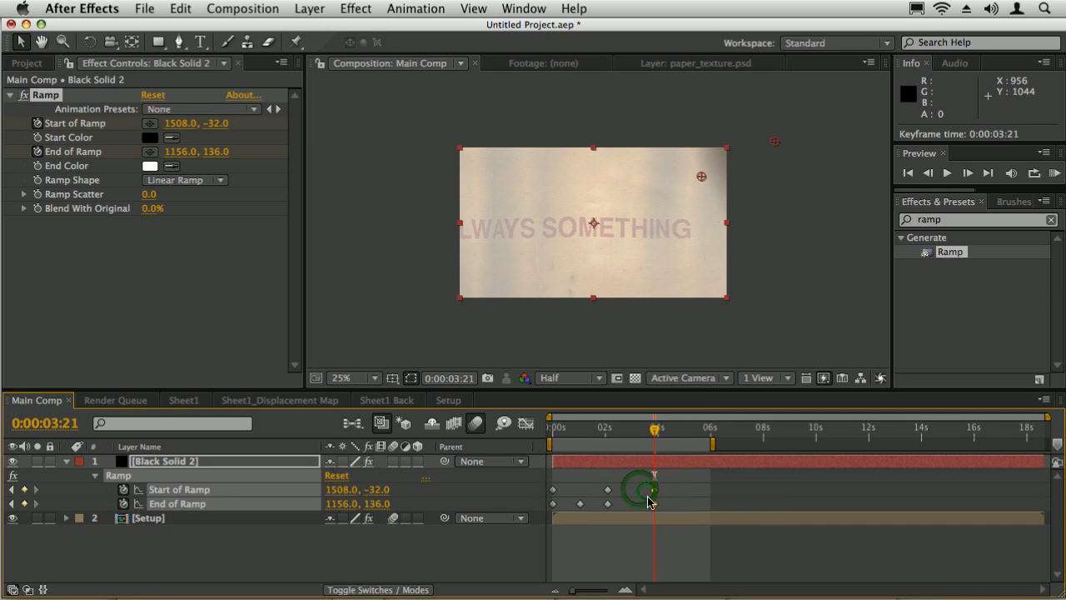
At 0:00:04:06, keyframe End of Ramp at about 916, 280 and Start of Ramp at about 28, 24.
left_click_drag(656, 431, 665, 433)
left_click_drag(701, 176, 651, 206)
left_click_drag(775, 143, 468, 162)
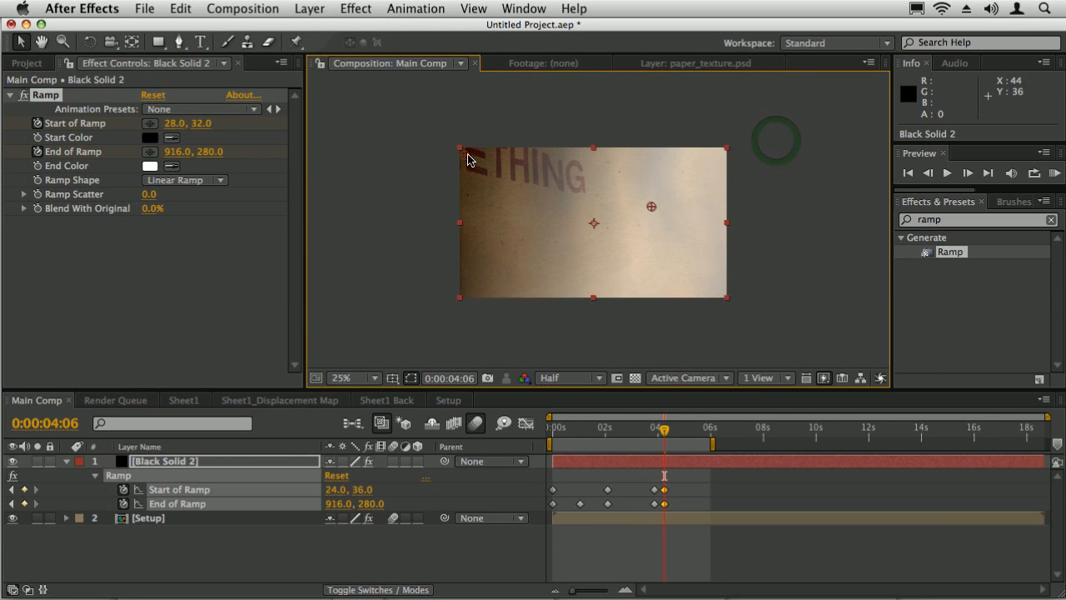
Shift the 0:00:03:21 Ramp keyframes to 0:00:04:00 and keyframe End of Ramp at about 1736, 764 at 0:00:04:11.
left_click_drag(663, 430, 656, 430)
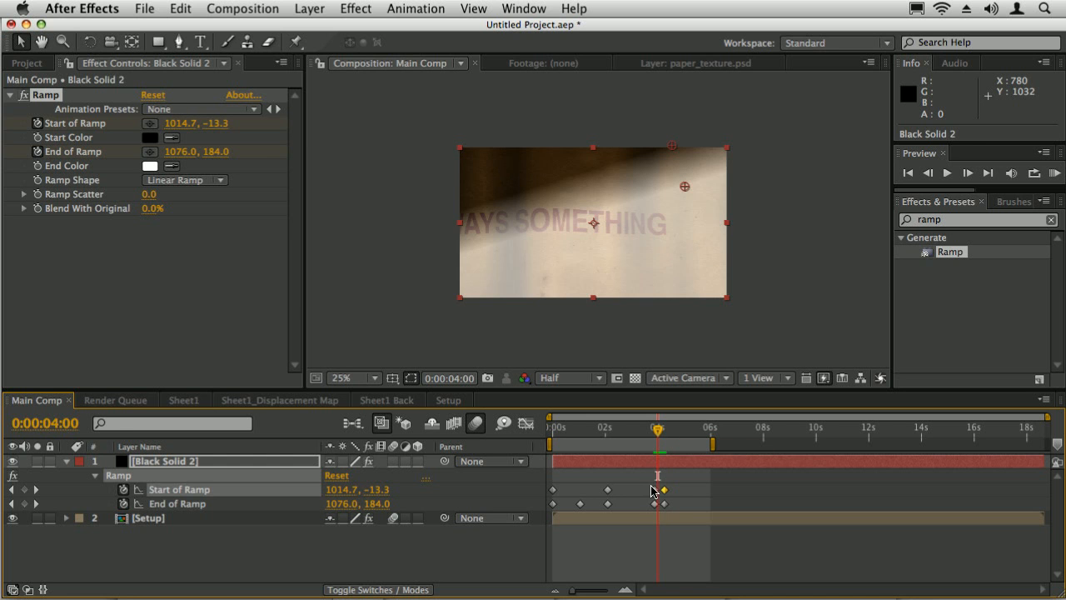
left_click_drag(649, 487, 655, 512)
left_click_drag(657, 430, 671, 429)
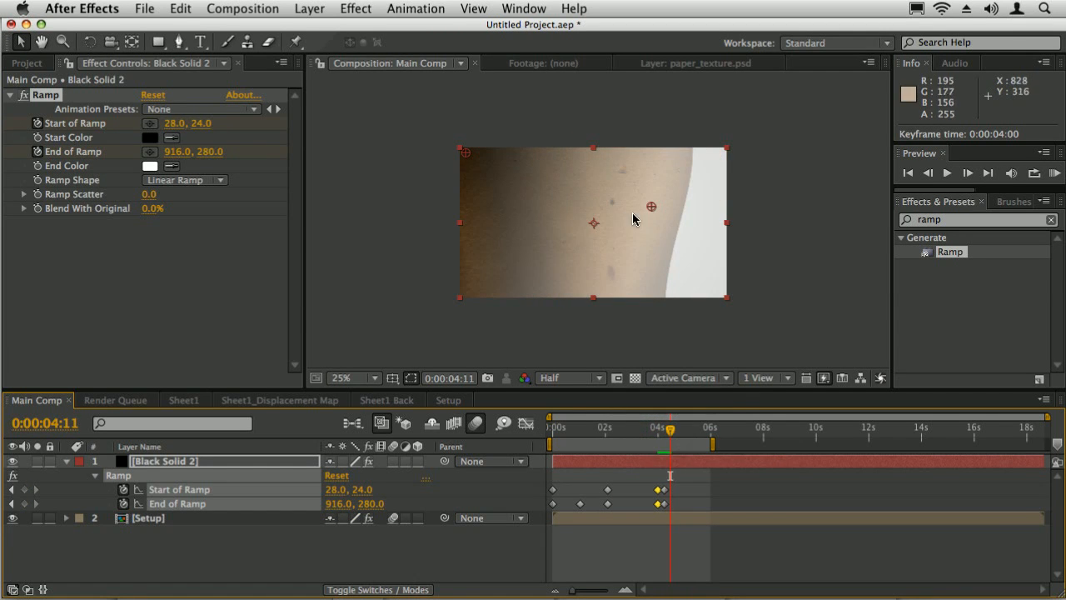
left_click_drag(651, 206, 822, 307)
Try moving End of Ramp slightly inward at 0:00:04:13 and undo that move.
left_click_drag(661, 434, 672, 432)
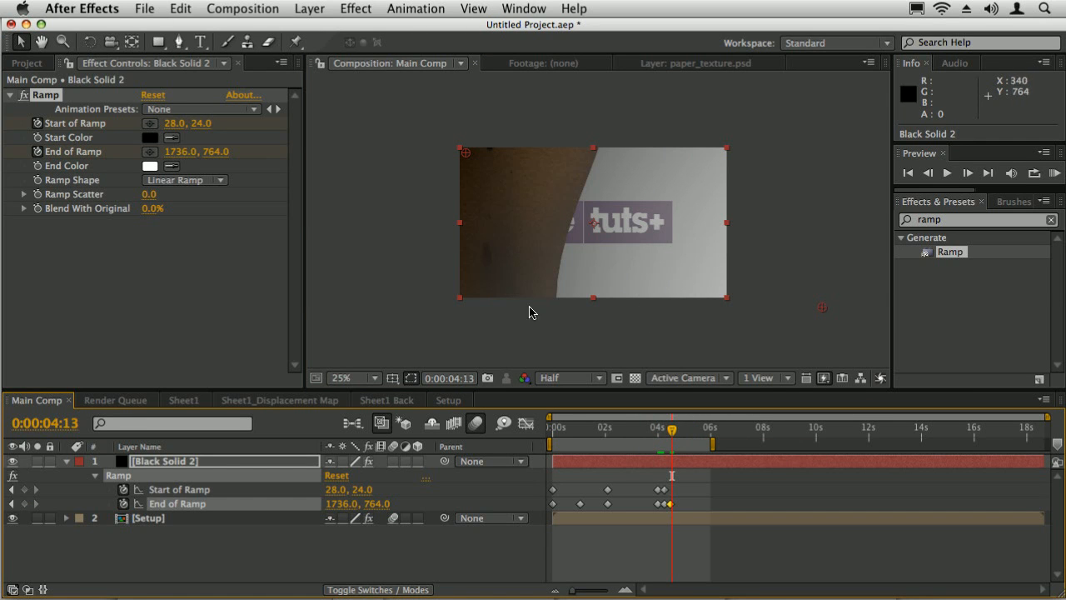
left_click_drag(673, 434, 674, 429)
left_click_drag(823, 313, 809, 307)
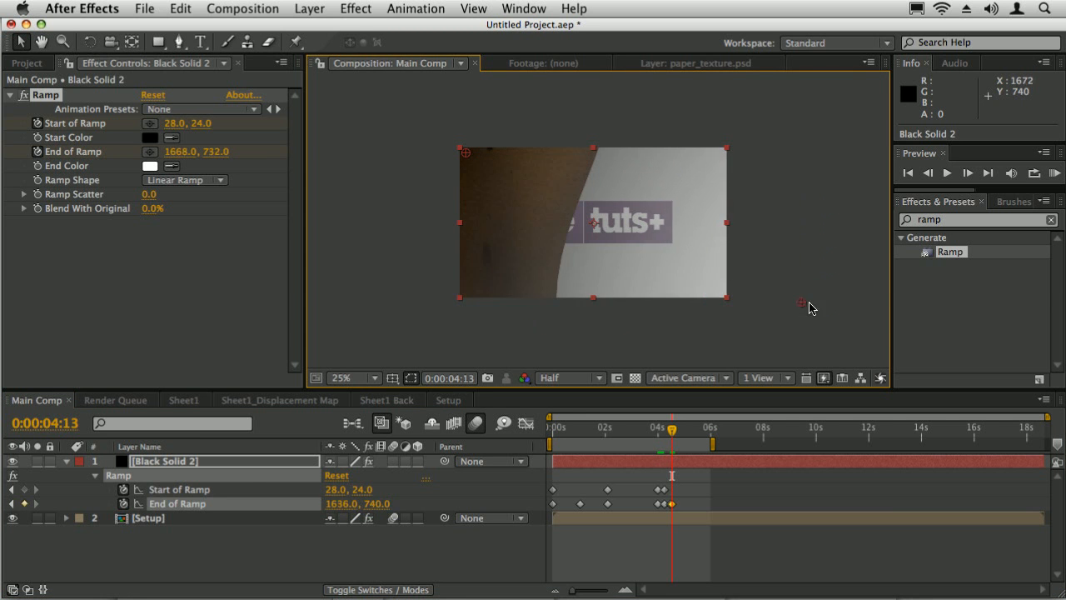
key("super+z")
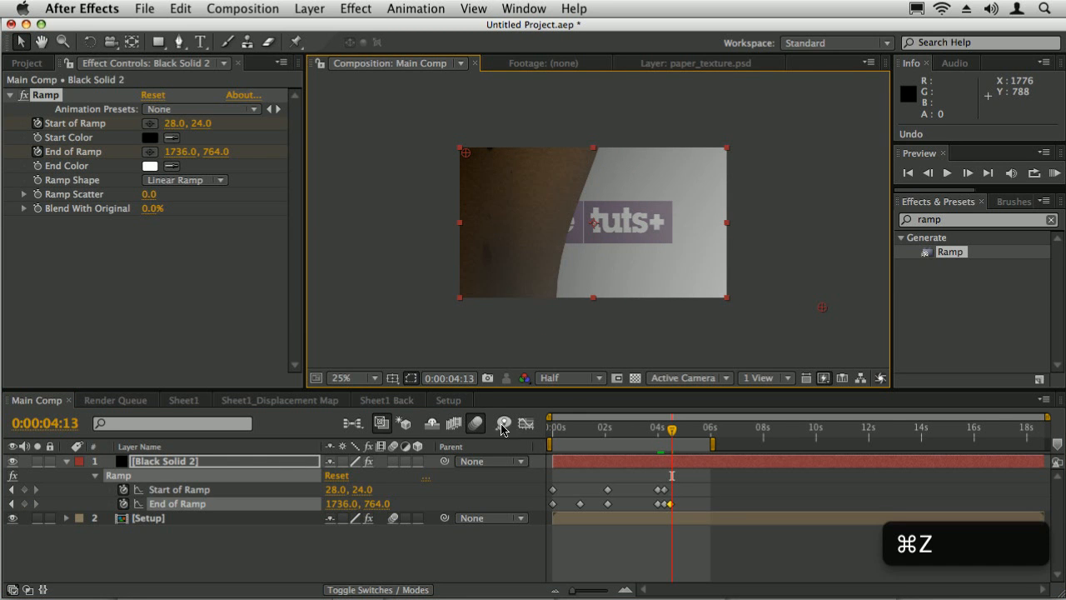
Scrub back through the ramp animation and restore the ramp solid's opacity to 100%.
left_click_drag(671, 431, 559, 445)
left_click(196, 460)
key("t")
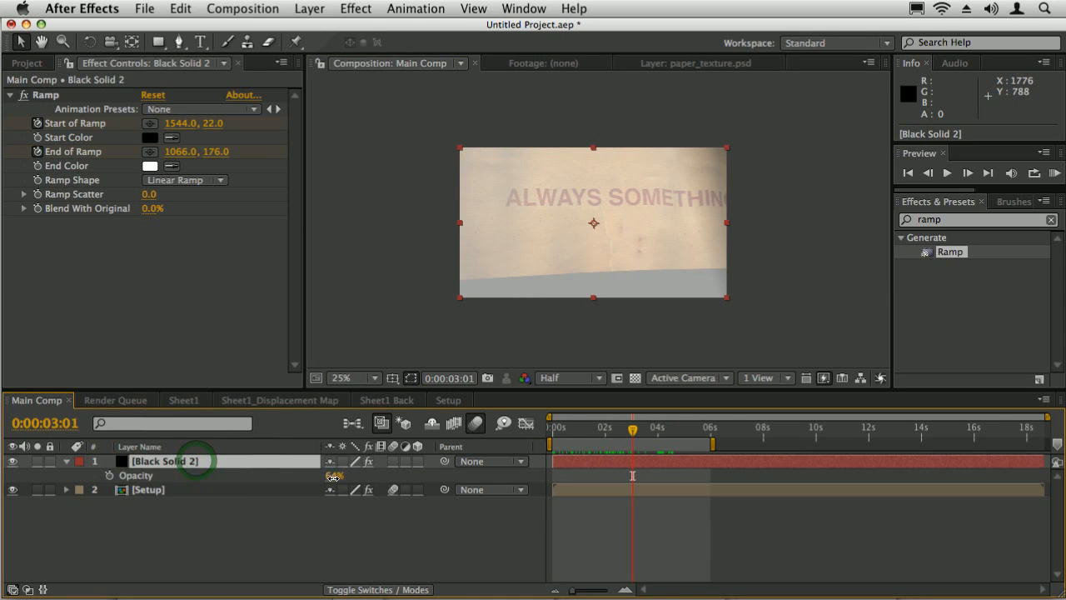
left_click_drag(333, 475, 363, 475)
left_click(167, 531)
left_click(150, 464)
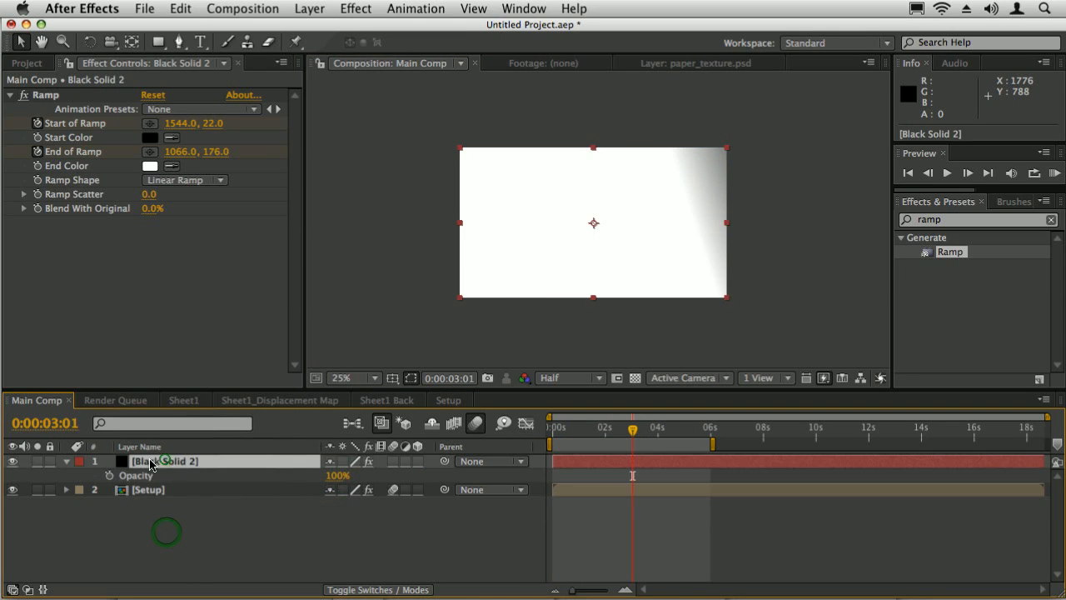
Pre-compose the ramp solid as Depth Pass with all attributes moved into the new composition, and hide the resulting layer.
key("shift+super+c")
type("Depth Pas")
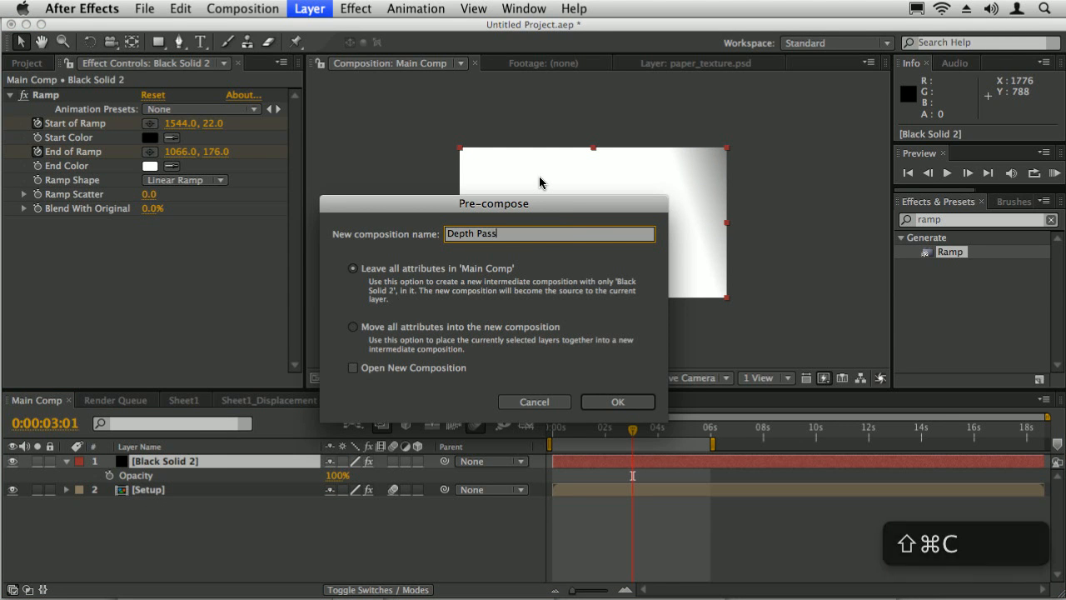
type("s")
left_click(354, 327)
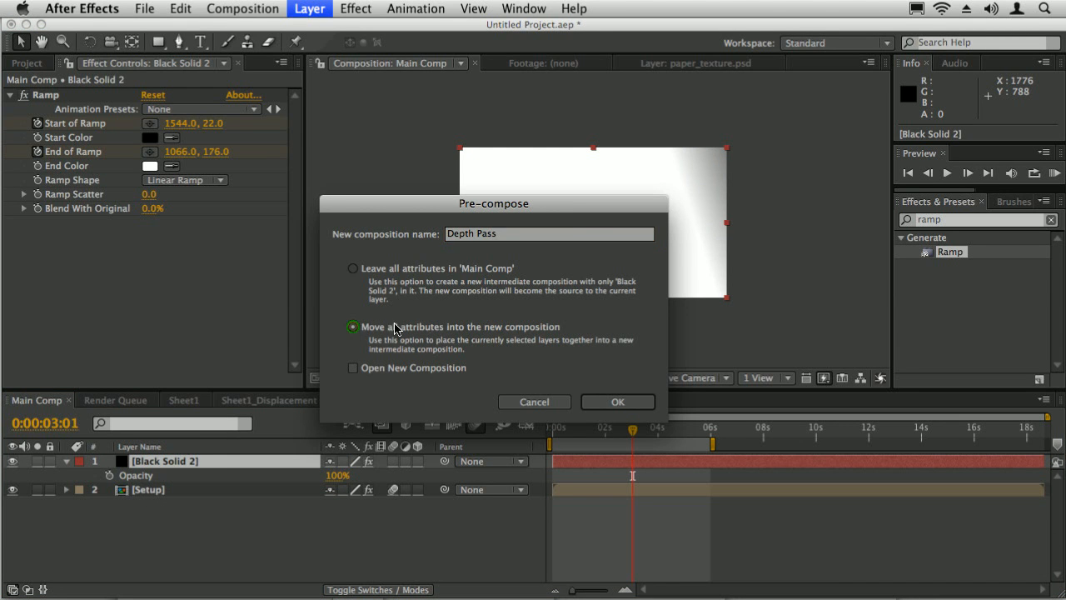
left_click(624, 401)
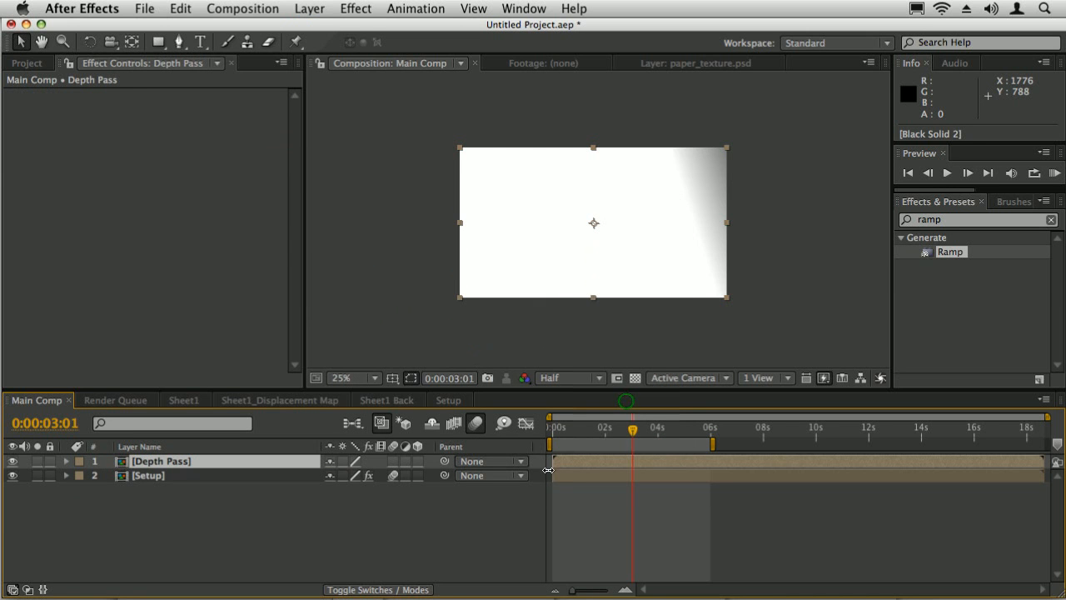
left_click(13, 461)
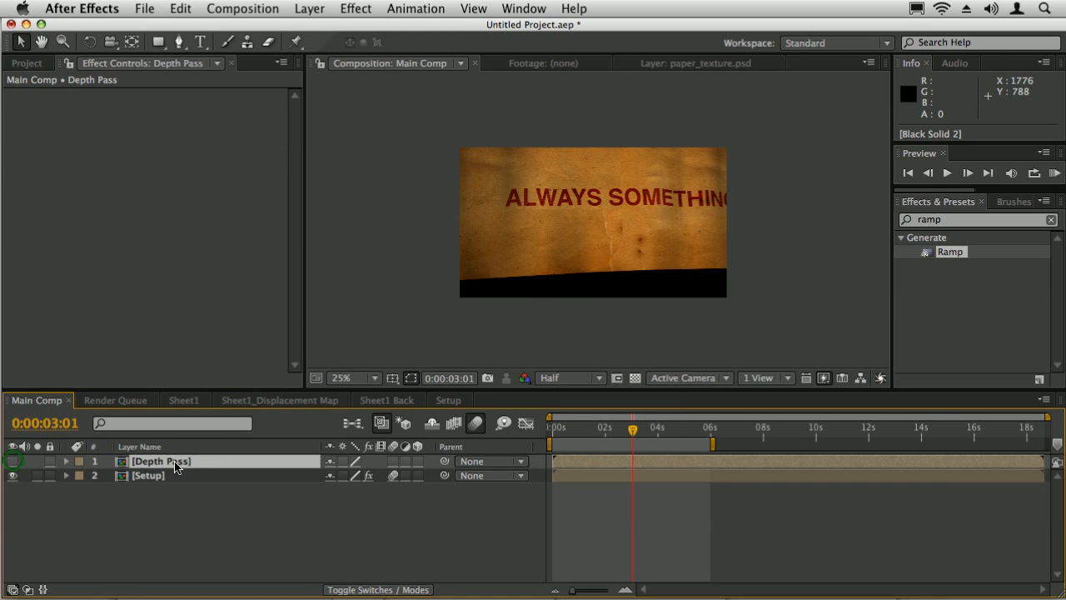
Set Depth Pass as the depth layer of the Setup layer's Depth of Field effect and raise its radius to about 24.
left_click(139, 481)
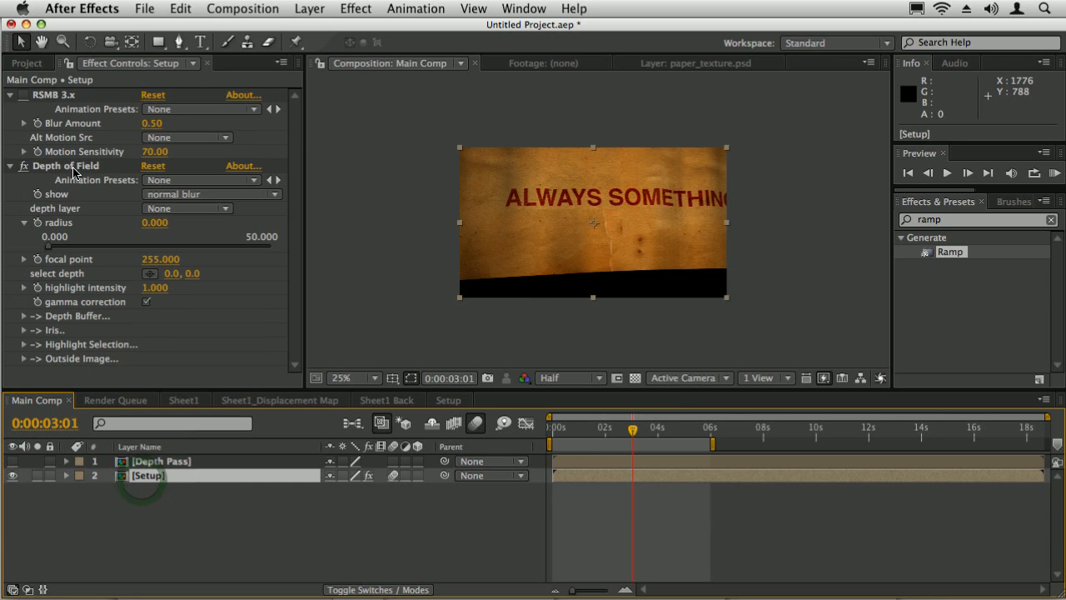
left_click(195, 207)
left_click(190, 227)
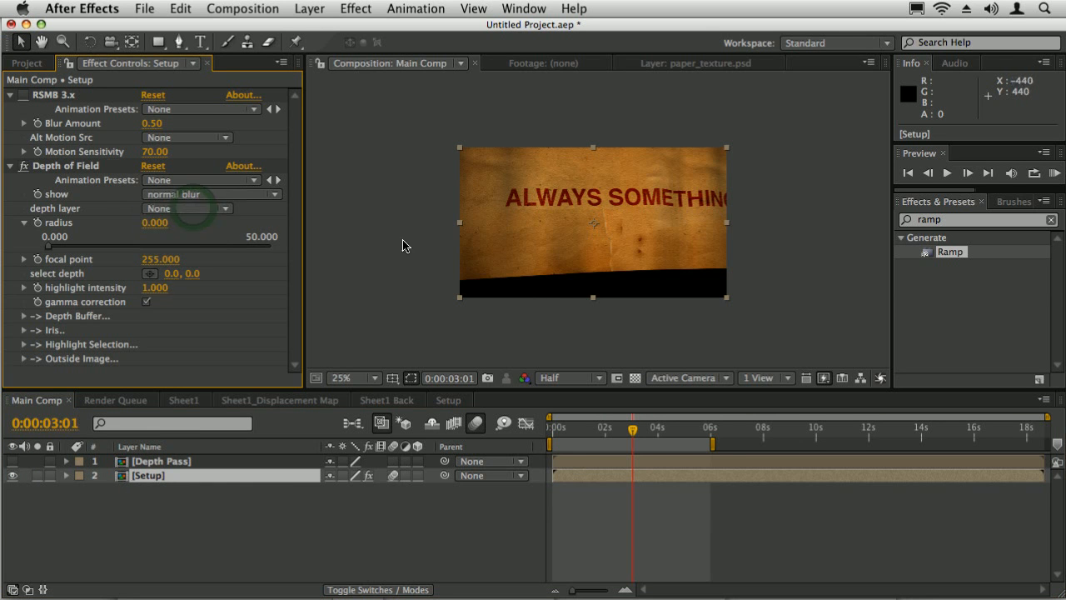
left_click_drag(566, 431, 574, 429)
left_click_drag(146, 225, 275, 227)
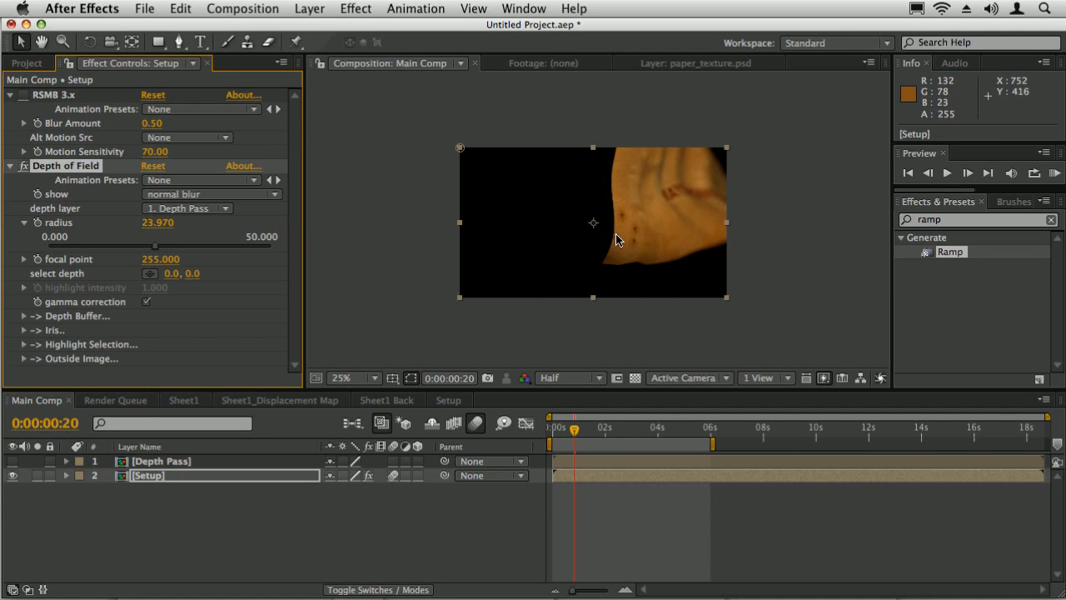
Keyframe the Depth of Field radius at 0 at 0:00:04:14, where the logo is revealed.
left_click_drag(573, 428, 665, 431)
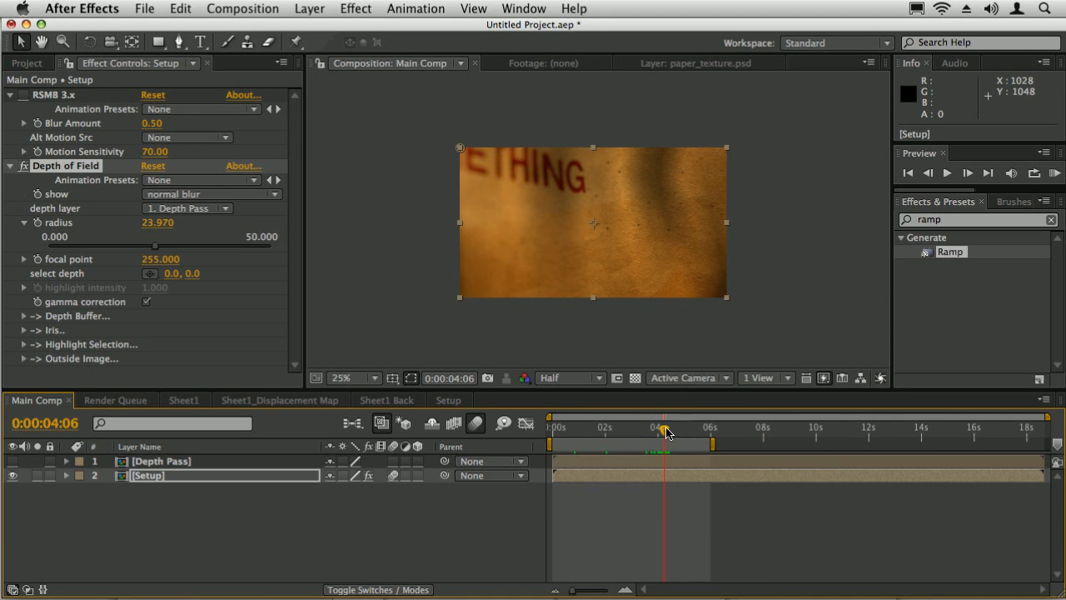
key("Page_Down")
key("Page_Down")
key("Page_Down")
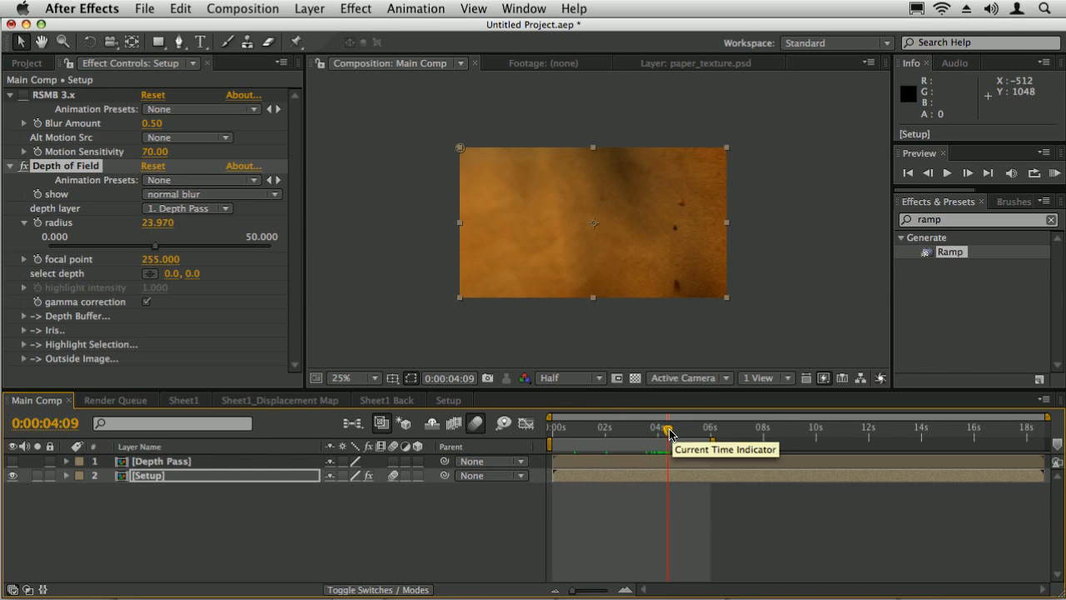
left_click_drag(667, 432, 674, 436)
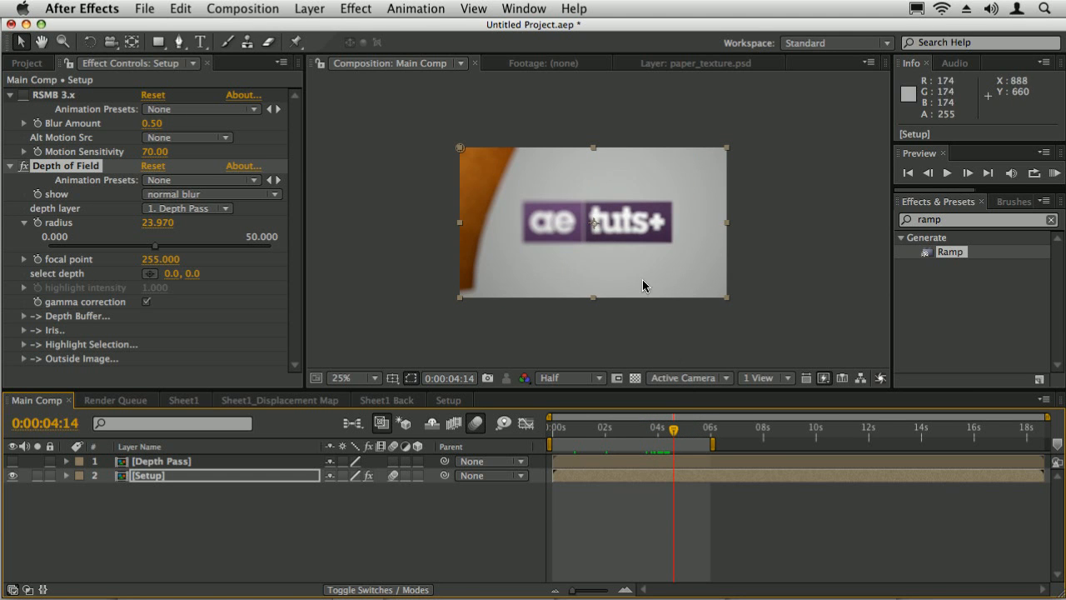
left_click(154, 224)
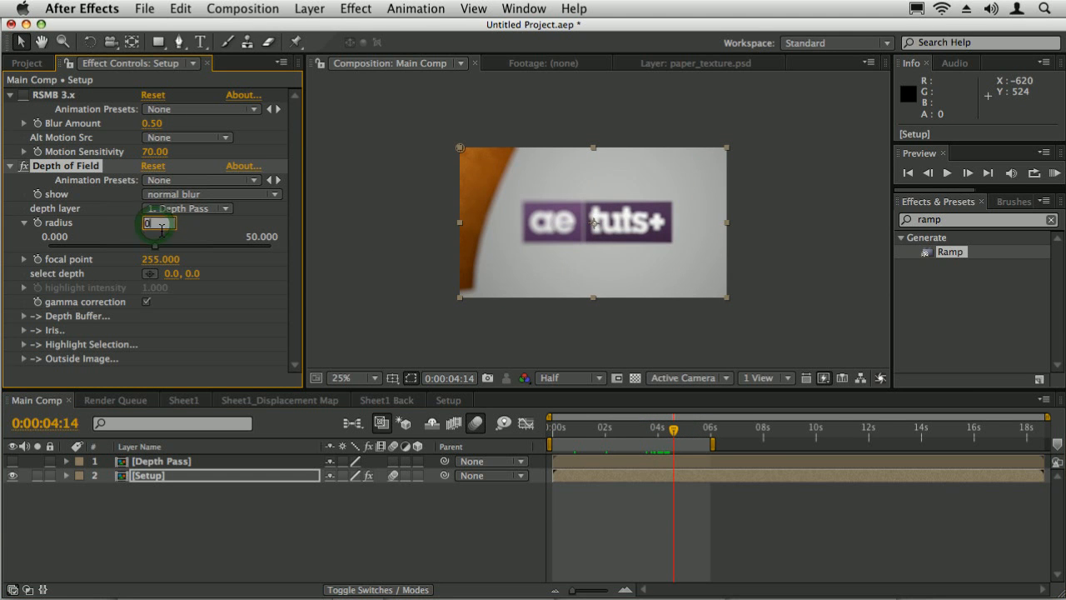
key("Return")
Keyframe the Depth of Field radius at 15 at 0:00:04:05.
left_click_drag(663, 437, 664, 439)
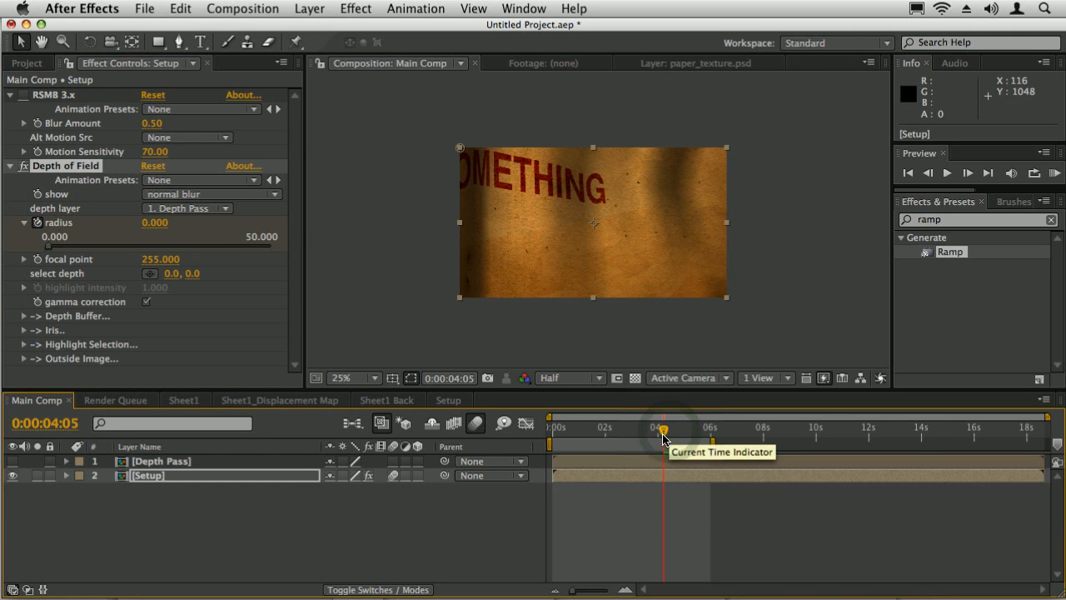
left_click(159, 222)
type("15")
key("Return")
Preview the depth of field animation from the start and inspect the blur around 0:00:04:04.
left_click_drag(666, 431, 549, 427)
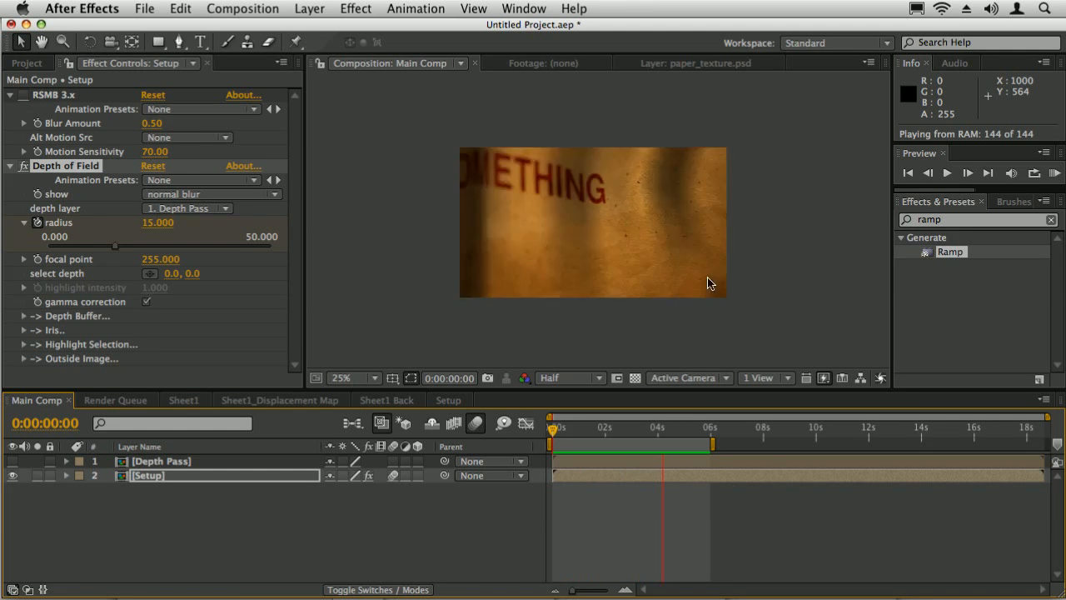
key("space")
left_click(662, 428)
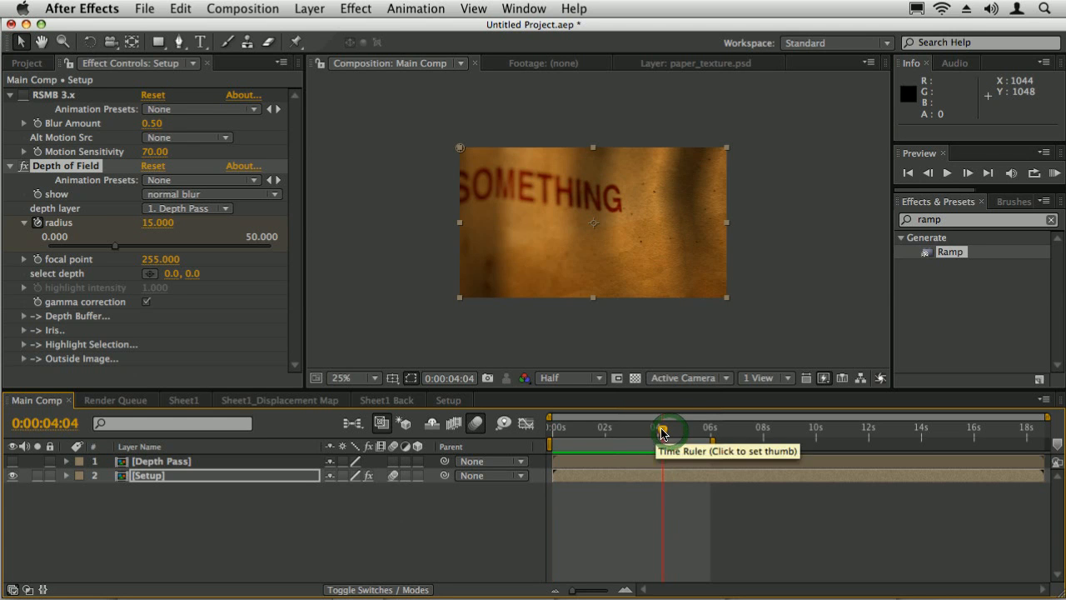
left_click_drag(664, 432, 662, 431)
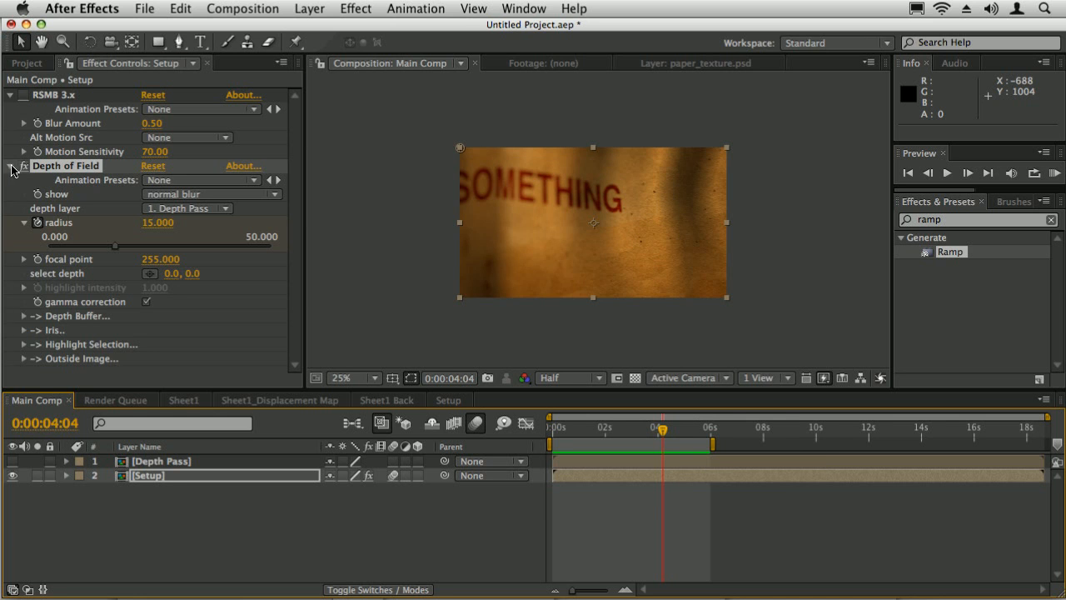
Collapse the Depth of Field settings and apply the Lens Blur effect to the Setup layer.
left_click(11, 166)
key("super+5")
type("lens")
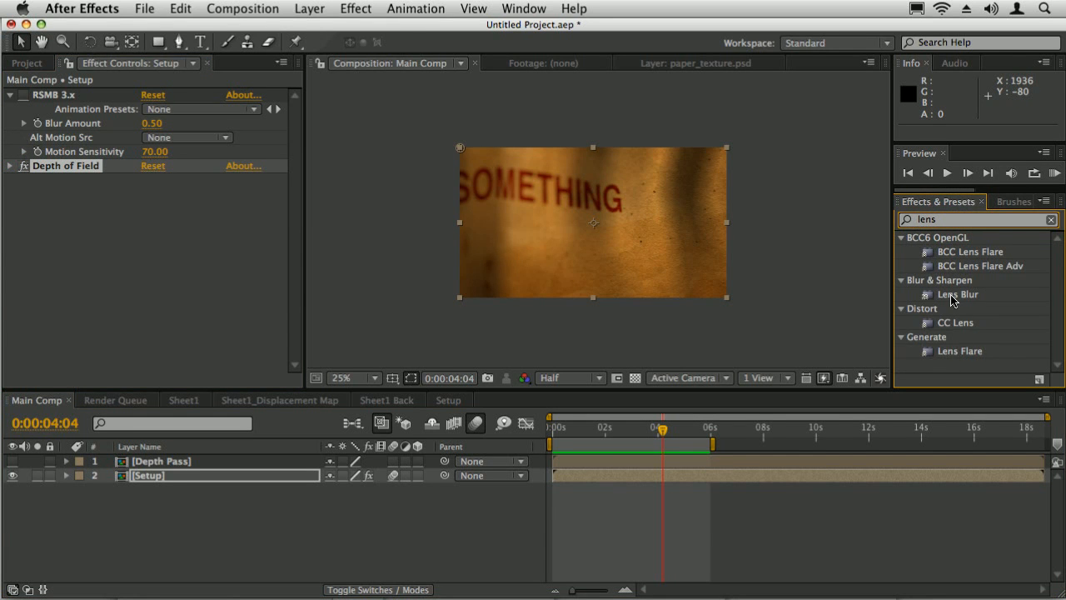
double_click(952, 301)
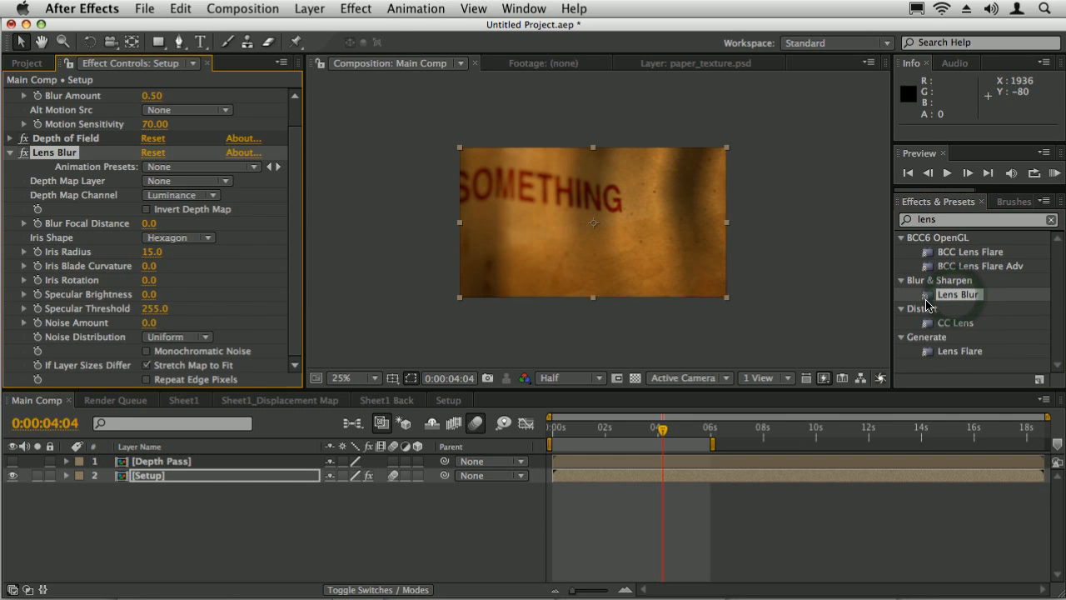
Search the effects library for depth to compare the available depth of field effects.
left_click(59, 139)
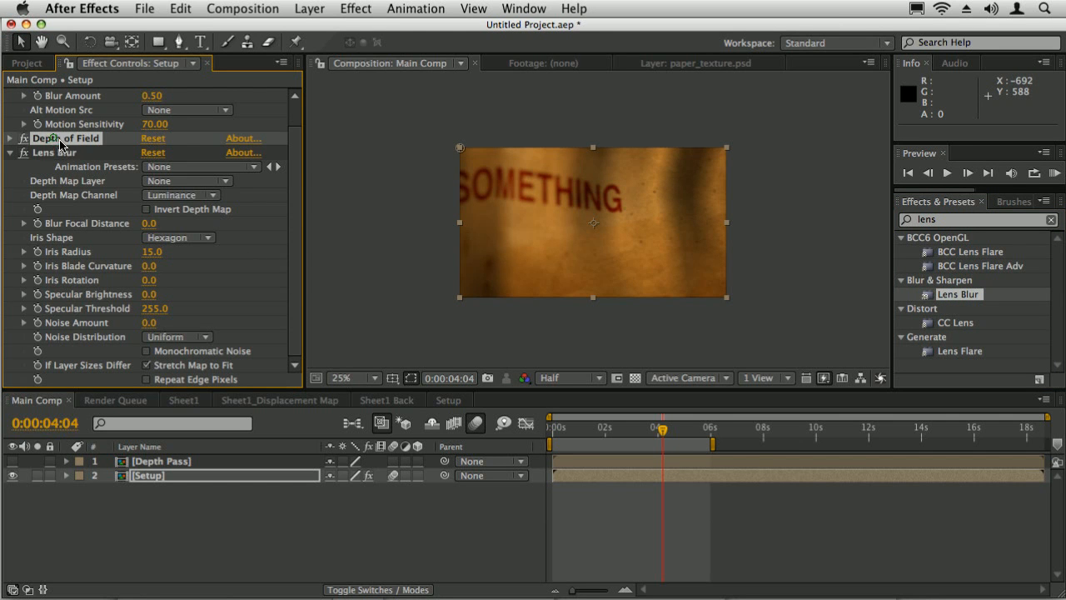
left_click(926, 219)
type("dep")
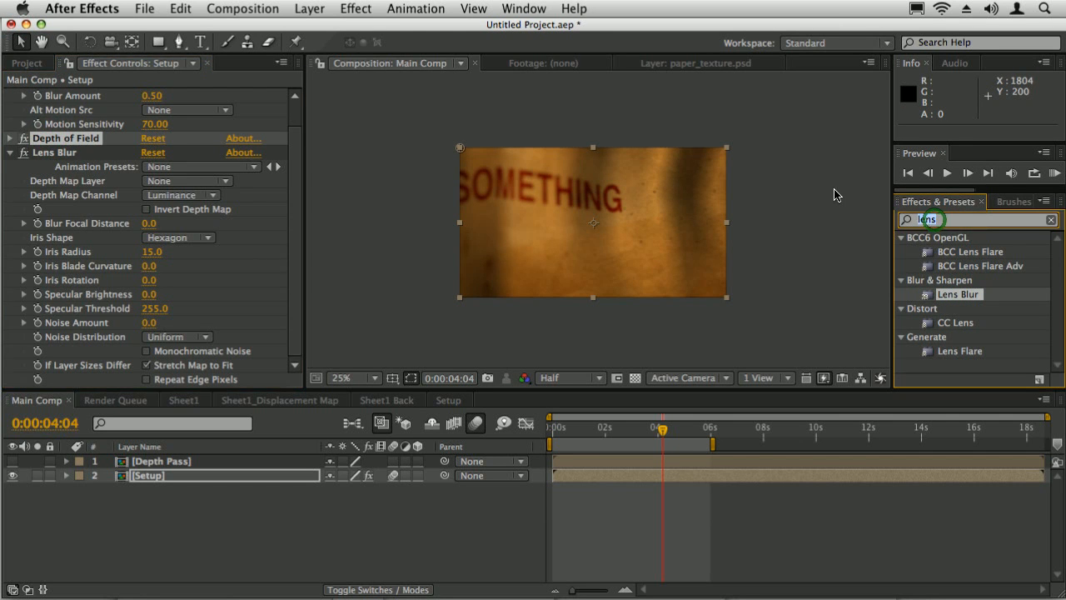
type("th")
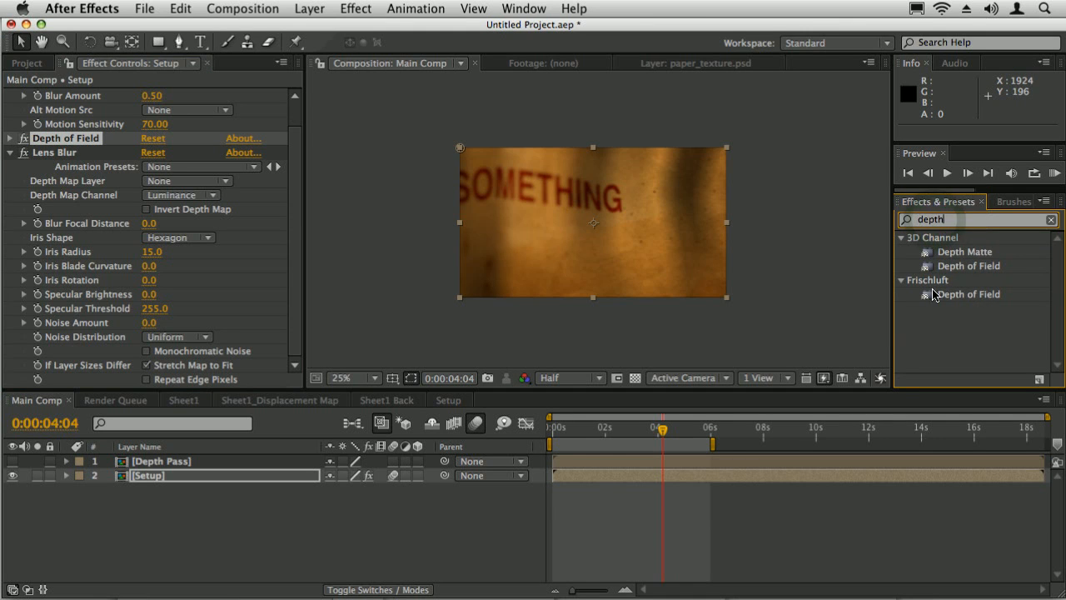
Disable Depth of Field and set Lens Blur's Depth Map Layer to Depth Pass.
left_click(22, 139)
left_click(66, 153)
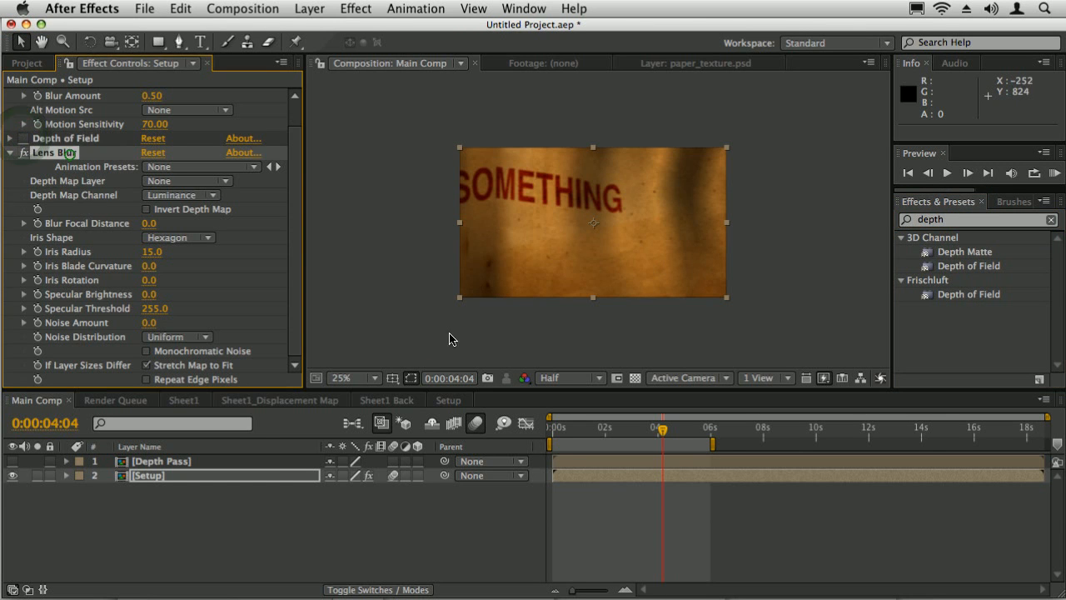
left_click(584, 428)
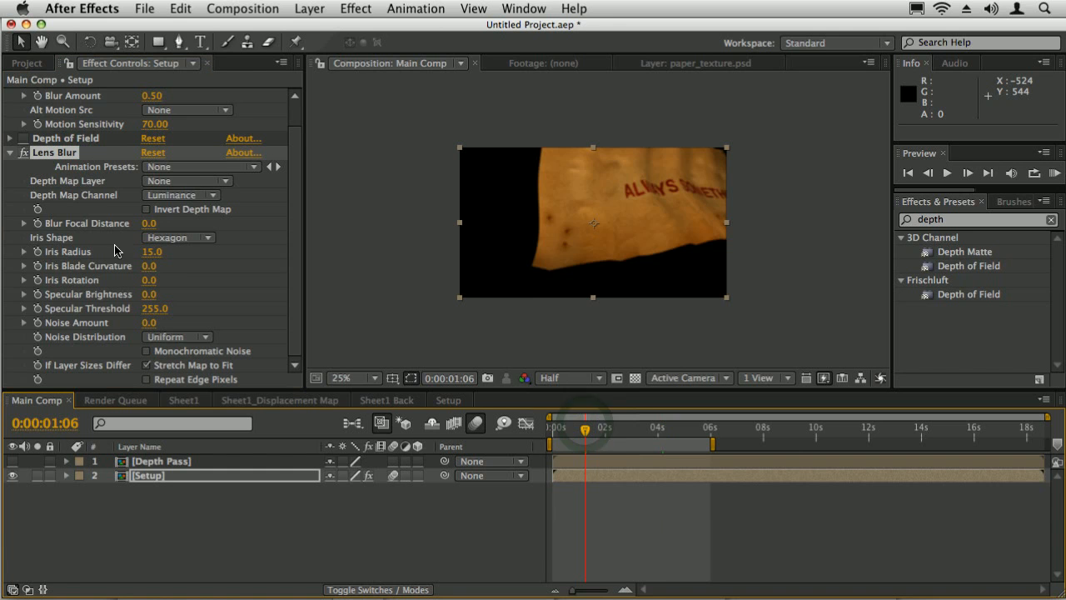
left_click(179, 182)
left_click(170, 198)
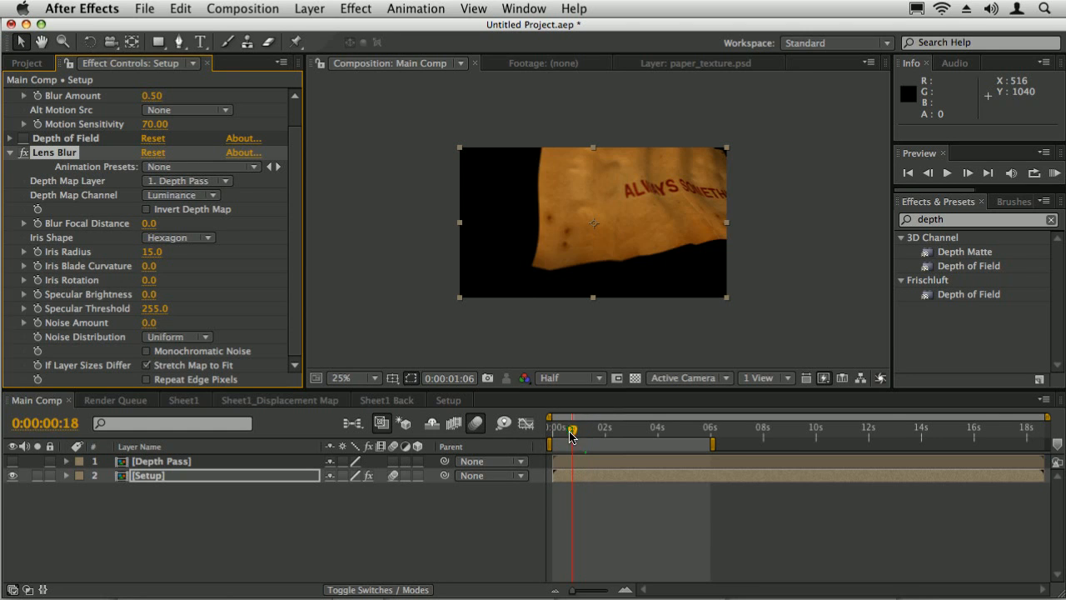
Invert Lens Blur's depth map and preview the resulting blur on the flying paper.
left_click_drag(571, 434, 570, 431)
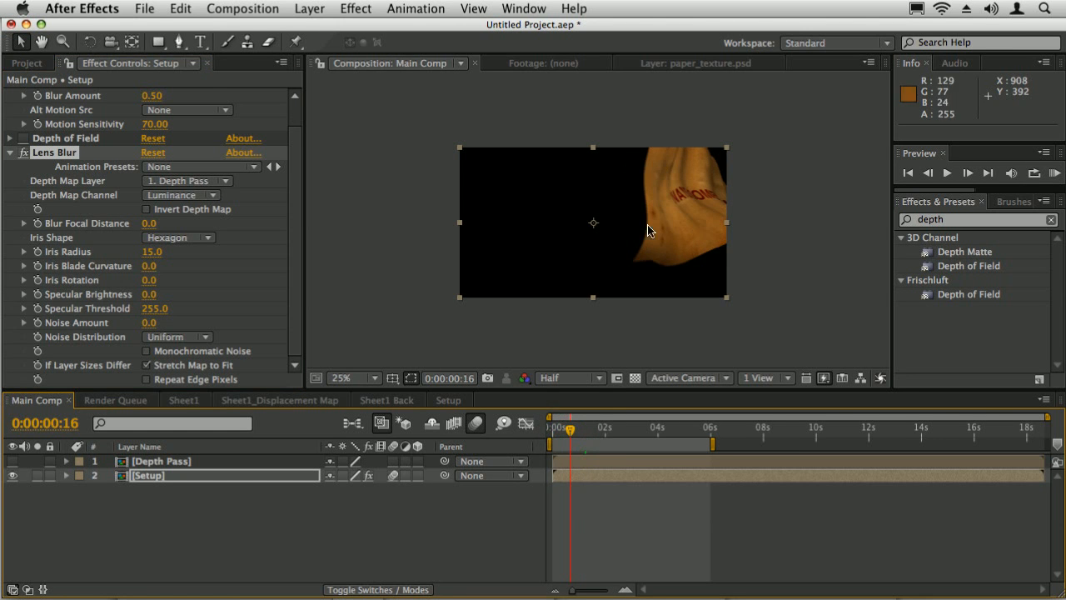
left_click(147, 209)
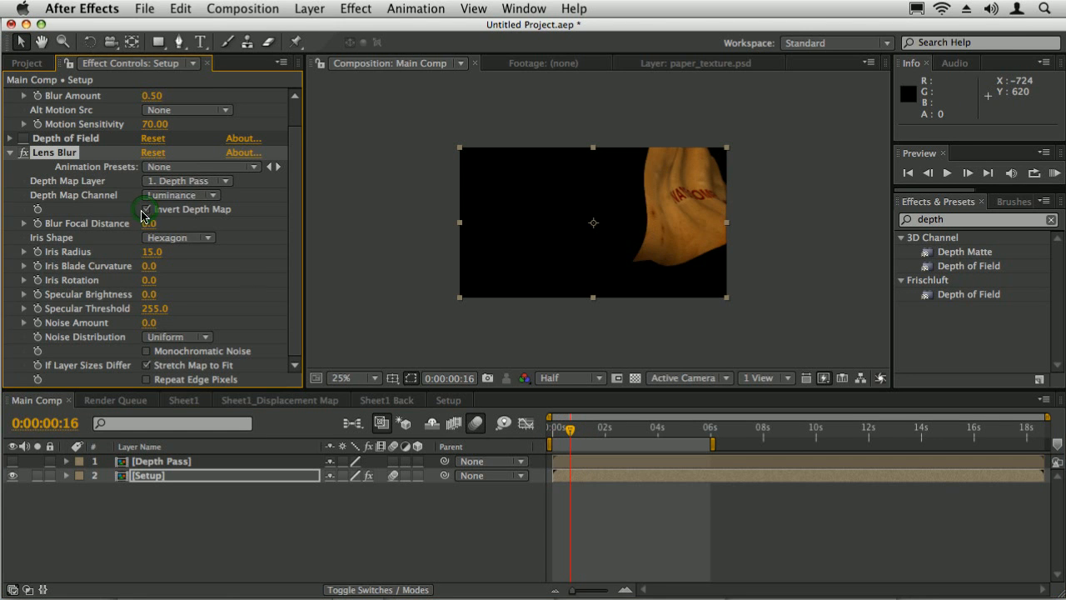
left_click_drag(573, 432, 585, 432)
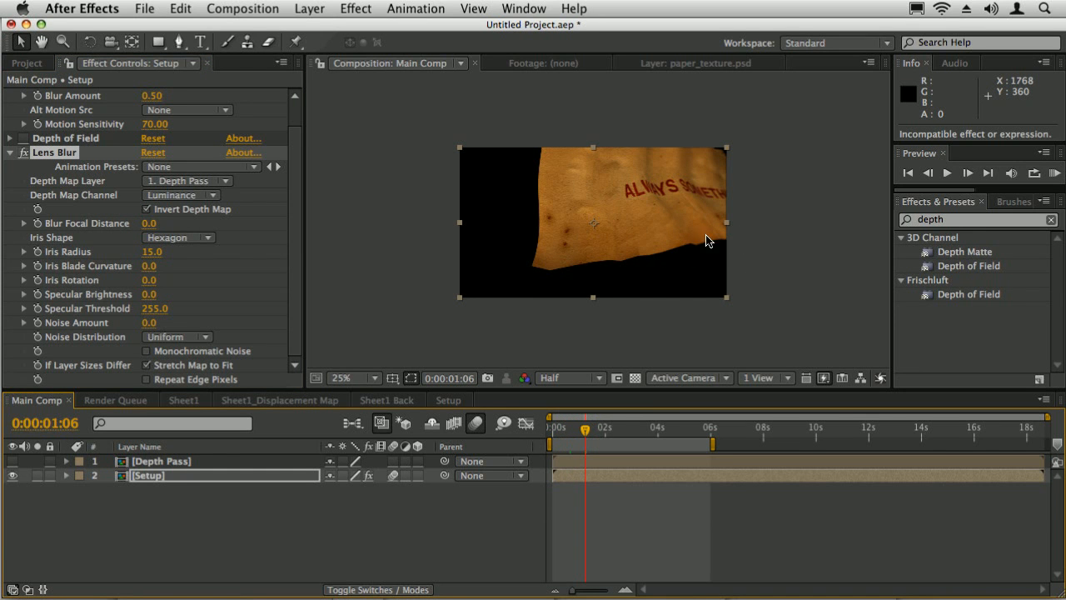
left_click(574, 427)
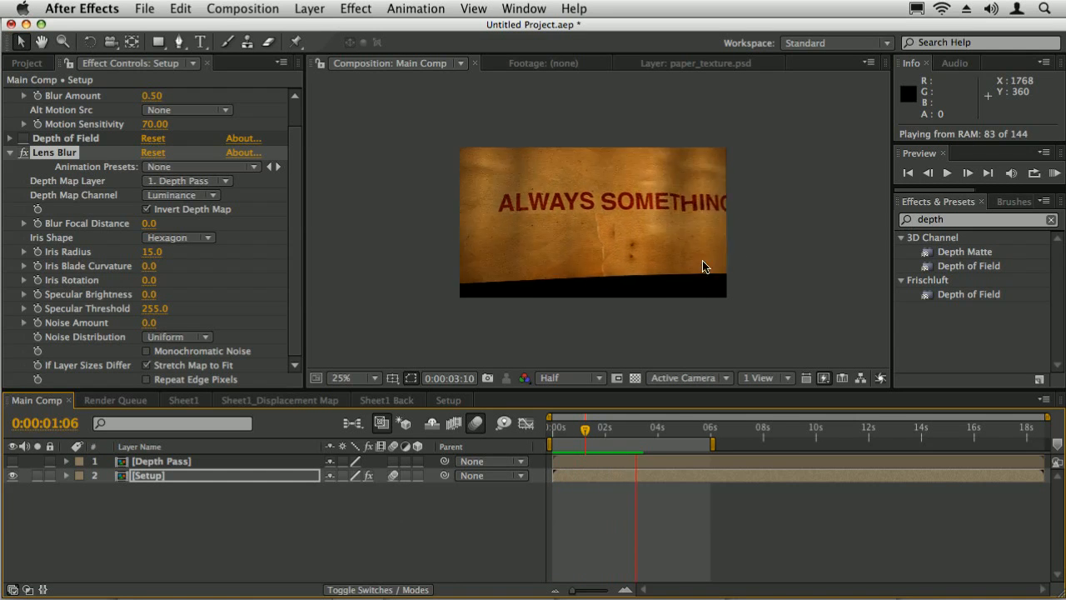
key("space")
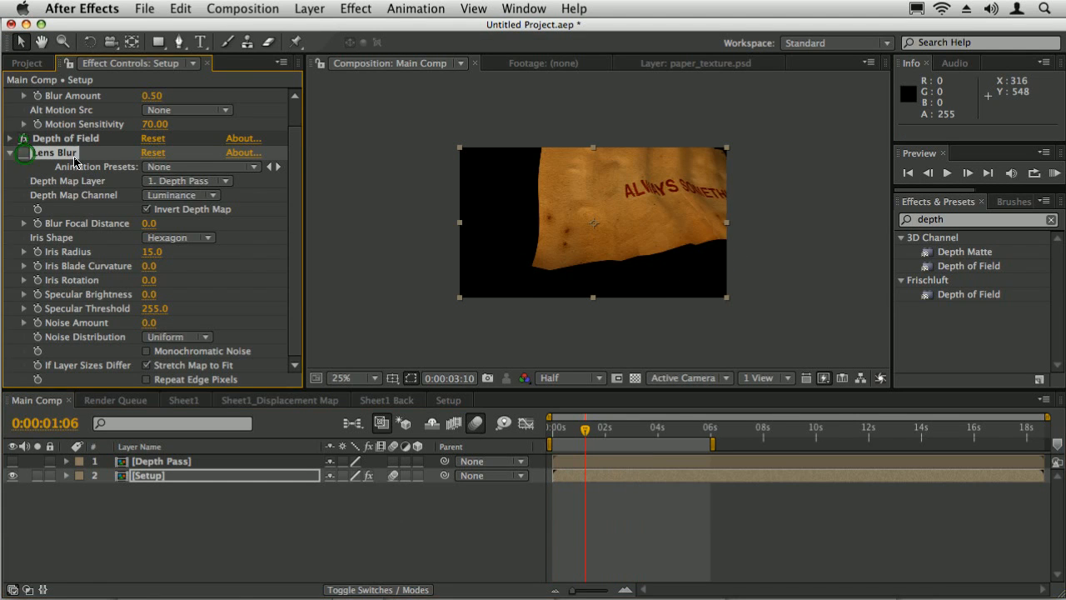
Move the re-enabled Depth of Field effect above RSMB, turn RSMB back on, and delete Lens Blur from the Setup layer.
scroll(23, 146, "up", 2)
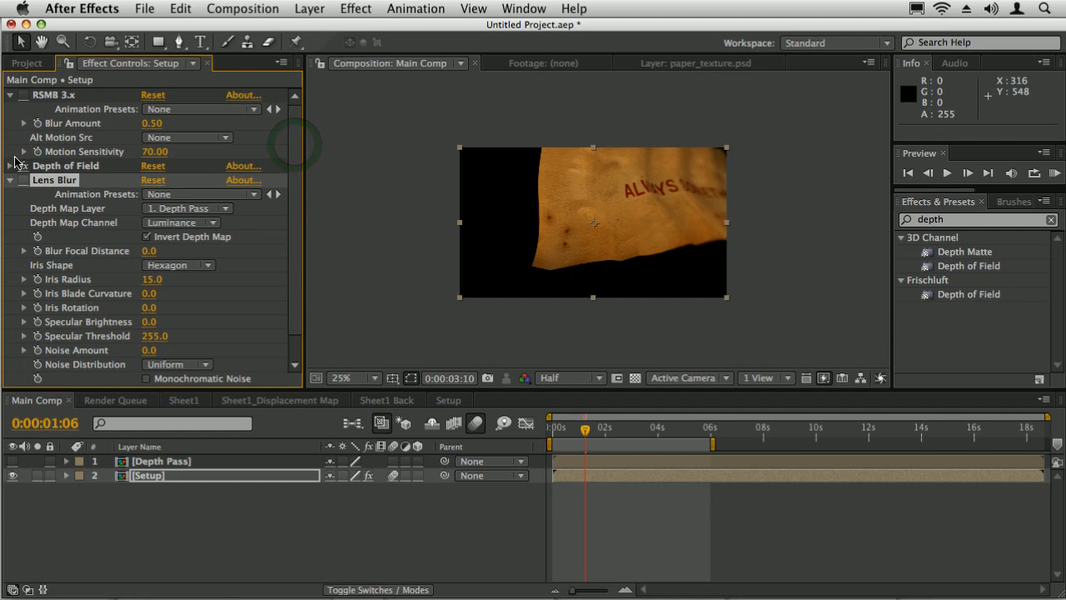
left_click_drag(52, 169, 62, 90)
left_click(65, 181)
key("Delete")
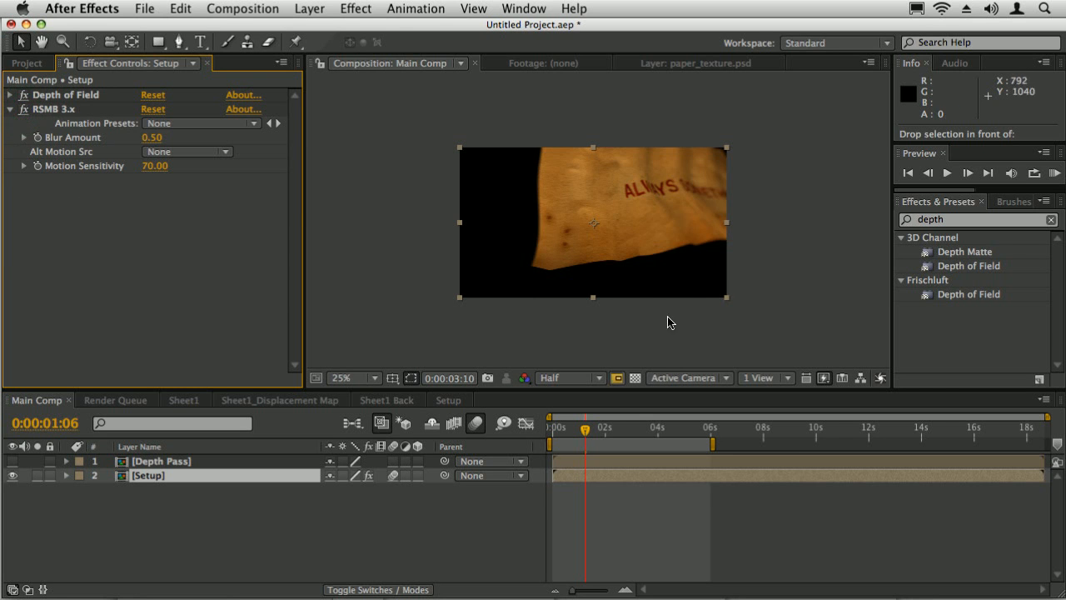
Preview the whole animation with Depth of Field and RSMB active and check the frame at 0:00:03:12.
left_click(584, 430)
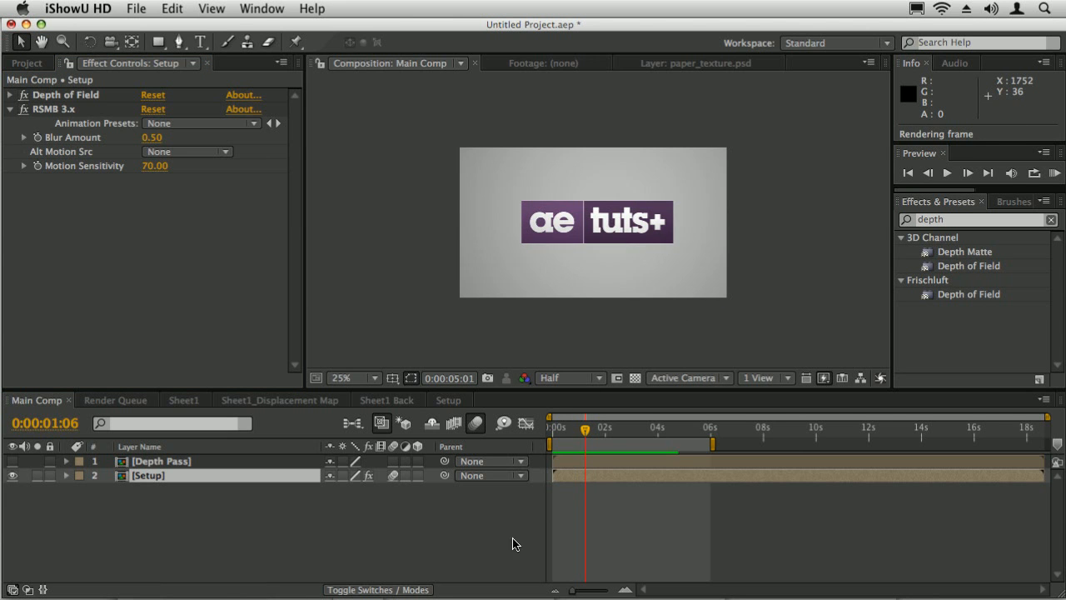
left_click(587, 431)
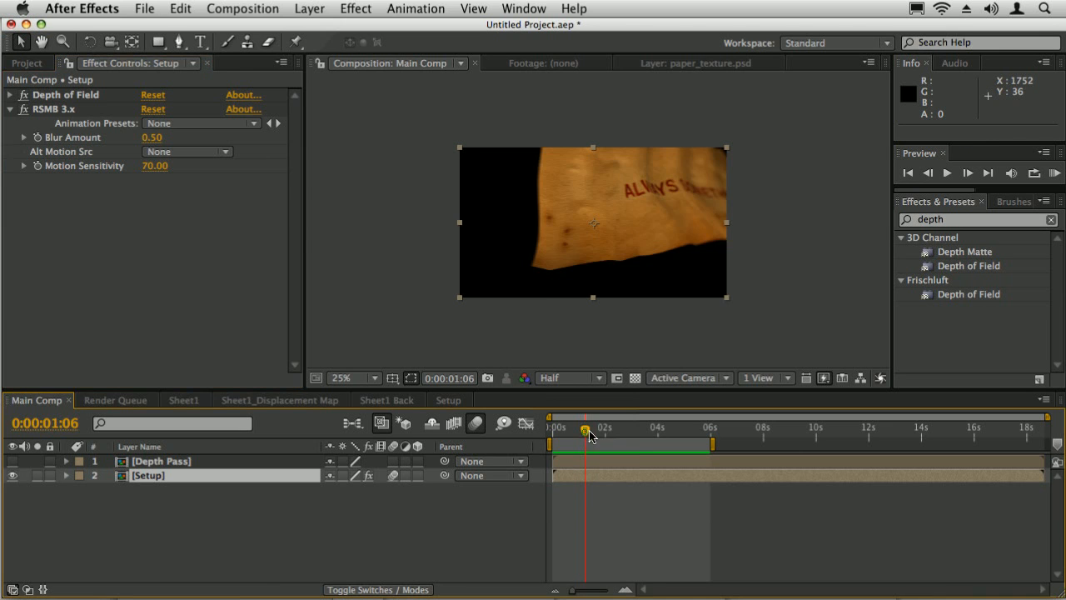
key("KP_0")
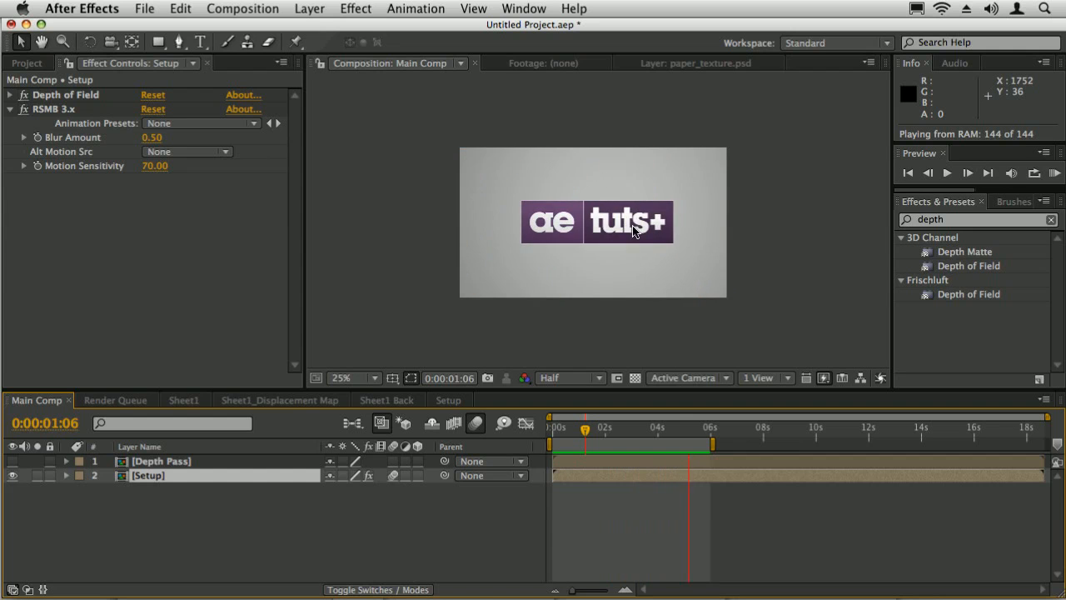
left_click(688, 230)
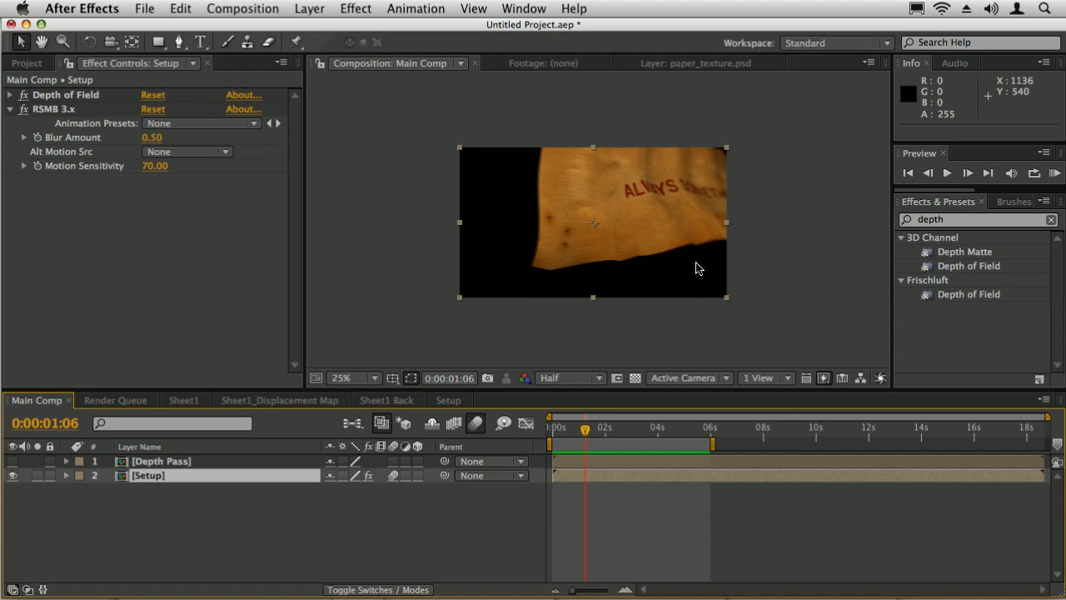
left_click_drag(584, 434, 645, 430)
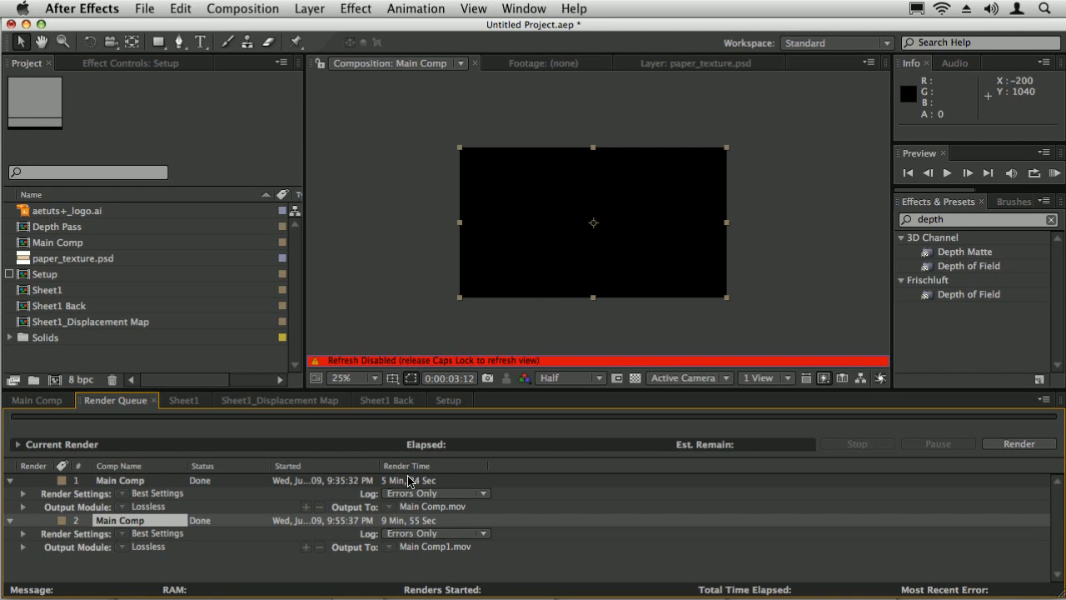
Create a proxy render item for the Setup composition and remove it from the render queue.
left_click(29, 275)
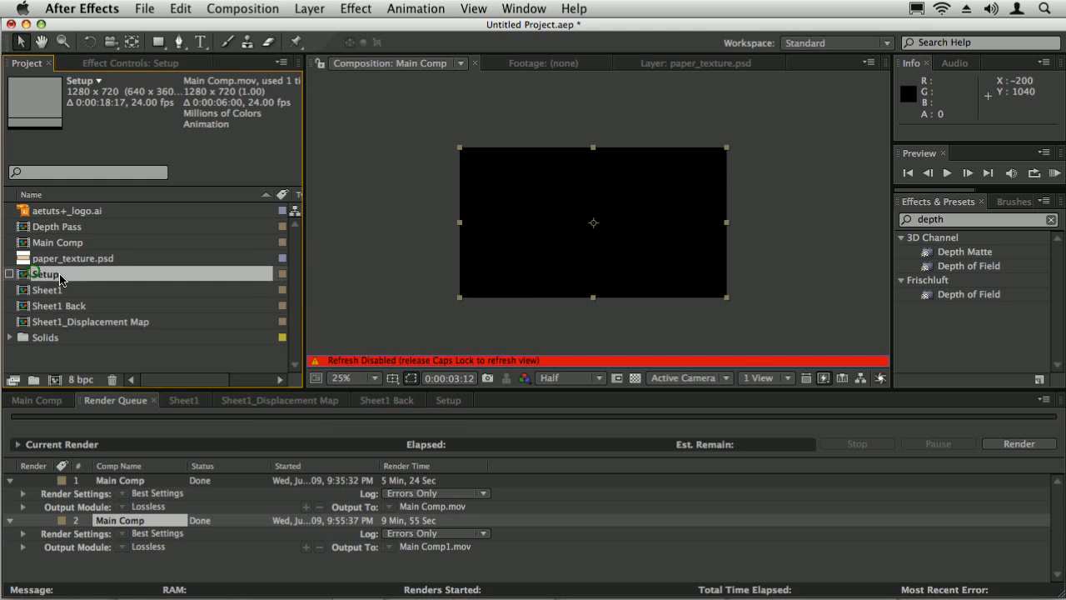
right_click(46, 277)
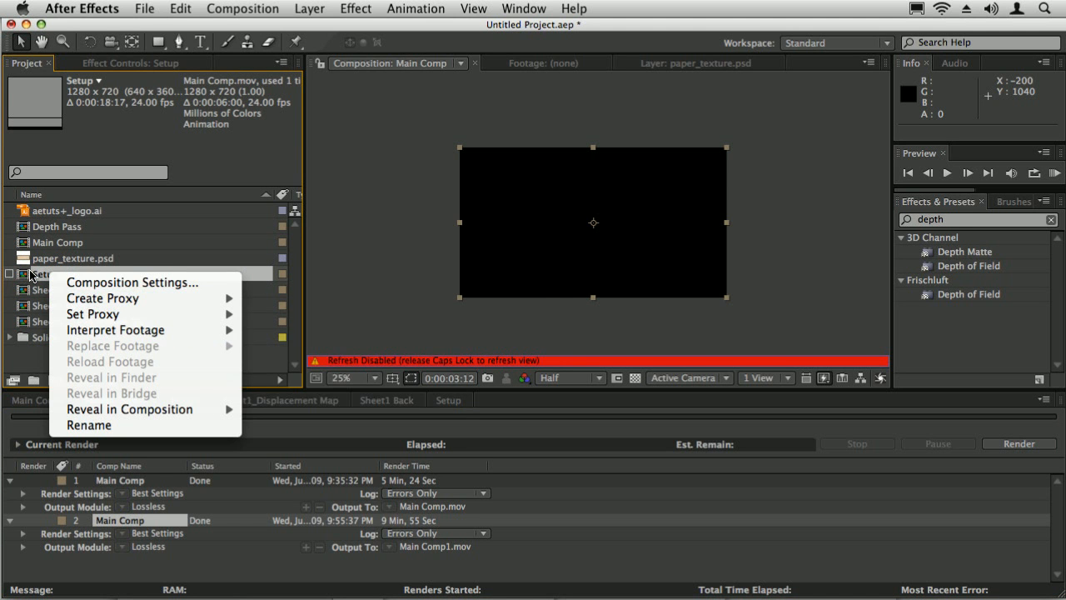
mouse_move(92, 305)
left_click(280, 317)
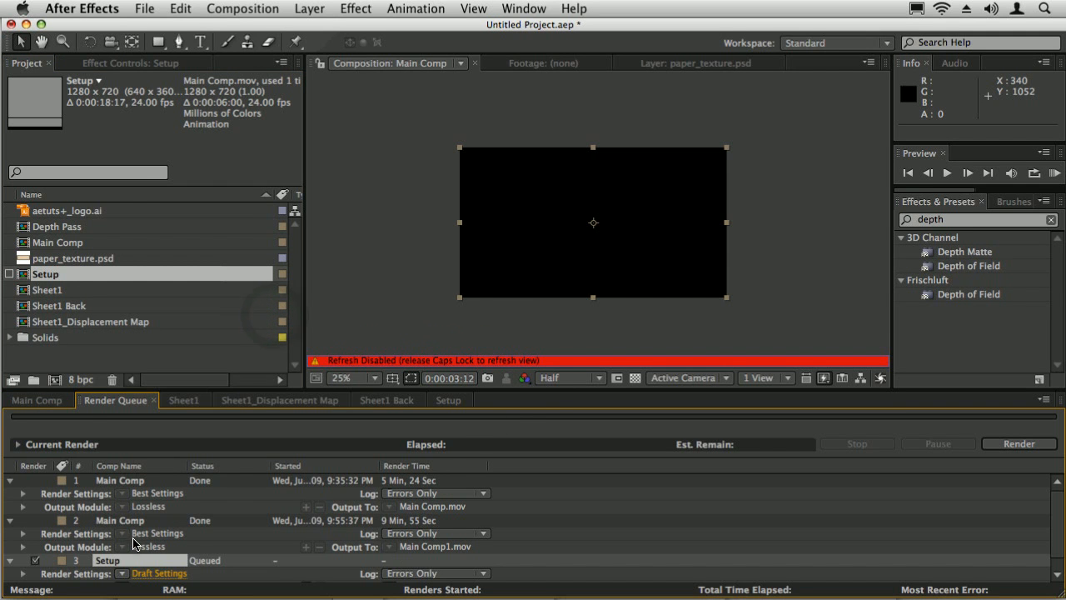
key("Delete")
Set Main Comp1.mov as the proxy file for the Setup composition.
right_click(47, 275)
mouse_move(110, 312)
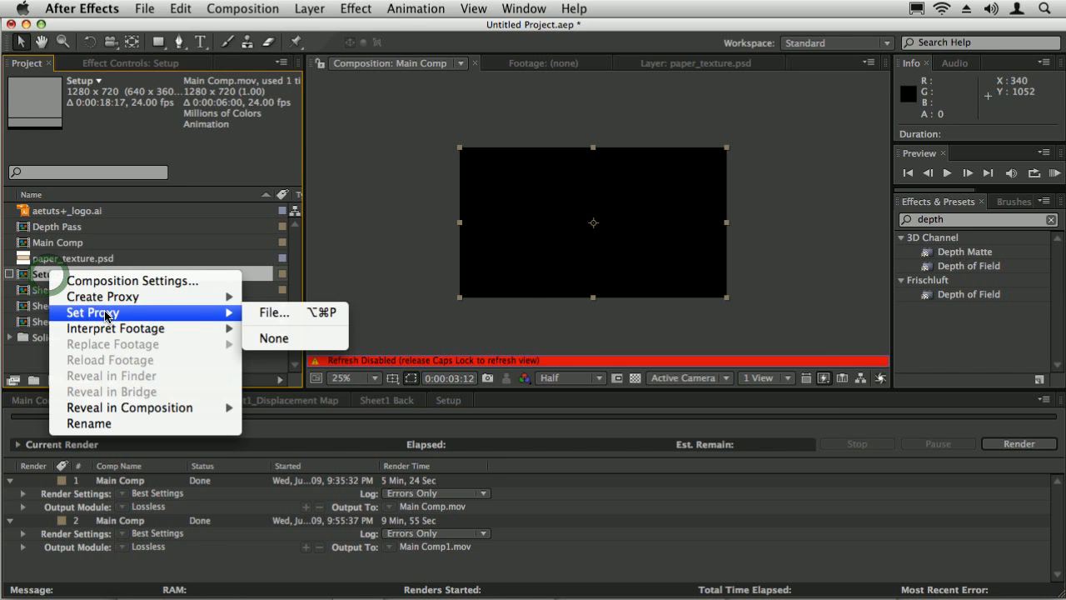
left_click(274, 313)
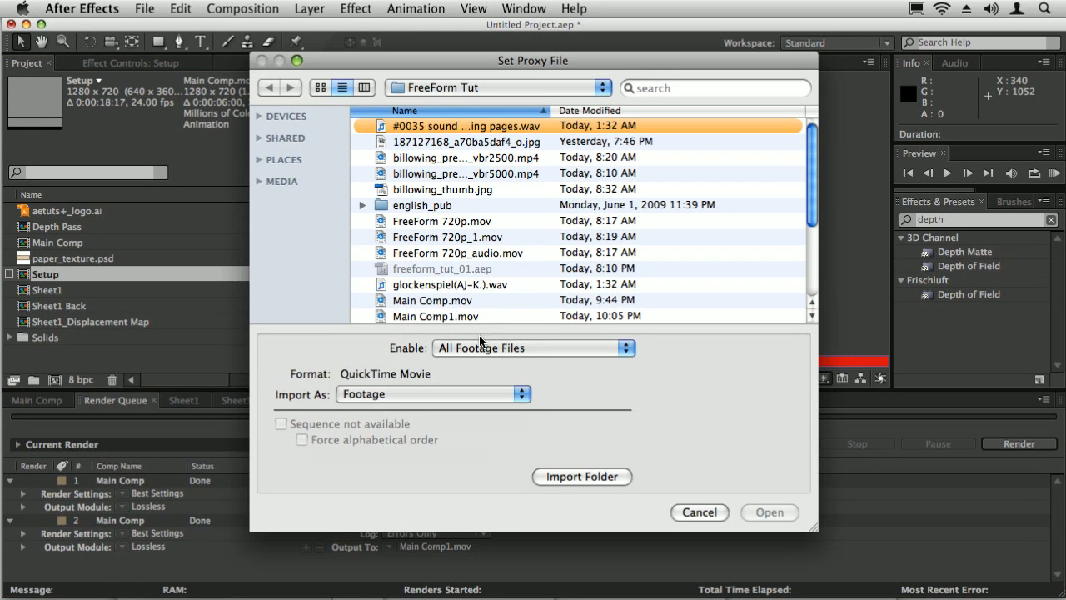
left_click(442, 318)
left_click(766, 512)
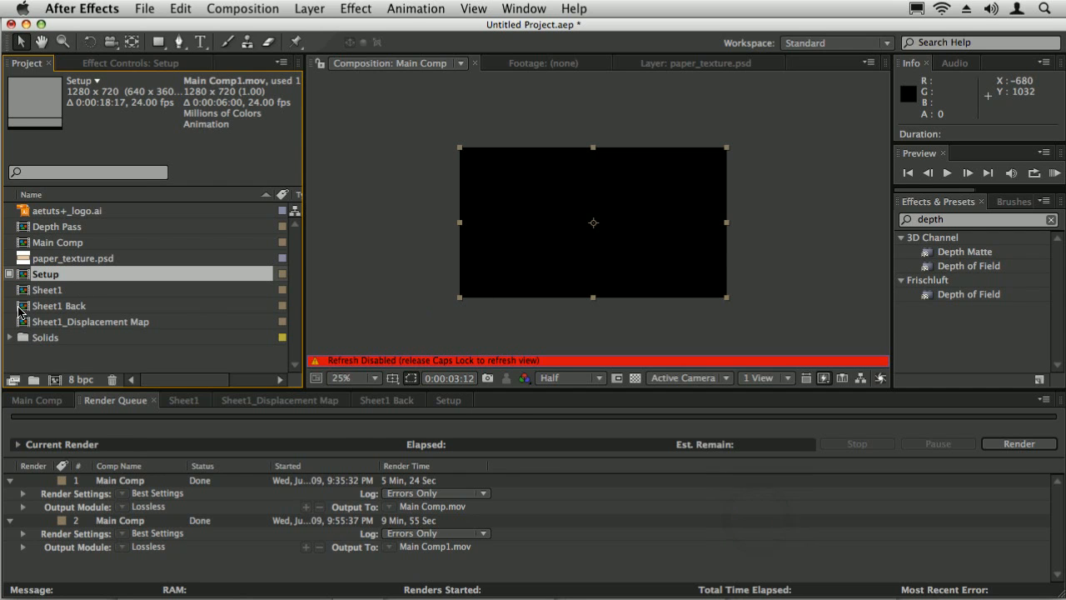
Return to Main Comp, re-enable view refreshing, and check the proxied Setup footage at 0:00:04:09.
left_click(37, 401)
key("Caps_Lock")
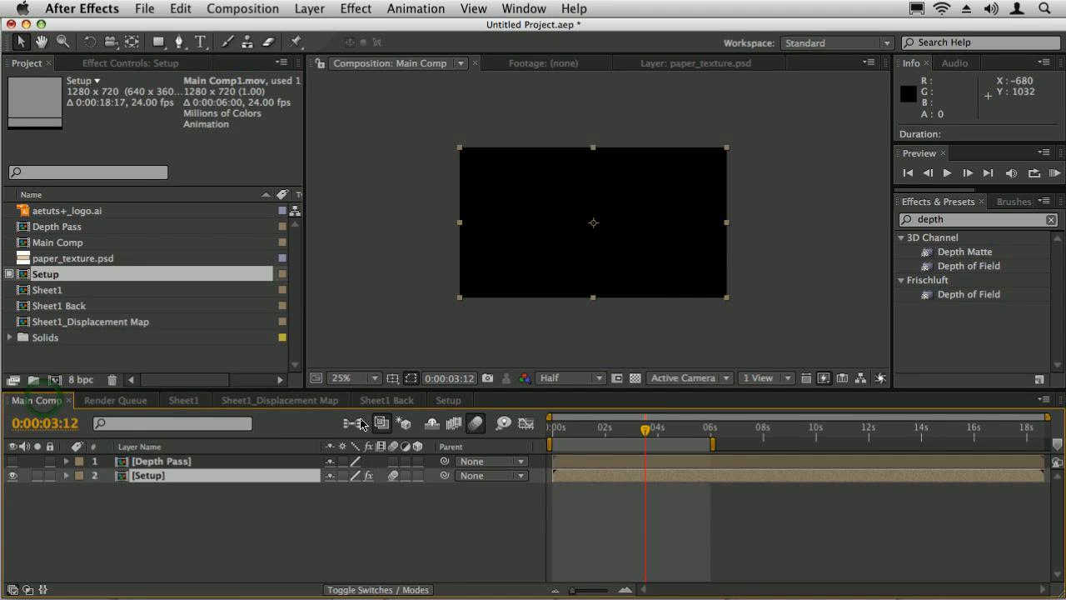
left_click_drag(644, 429, 670, 428)
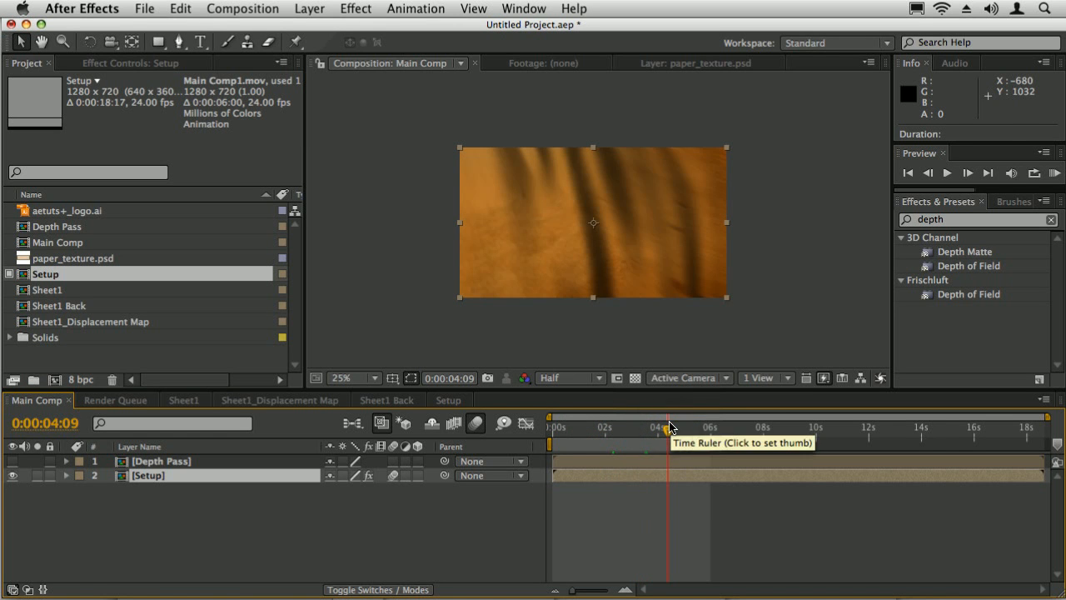
RAM preview the six-second work area of Main Comp and check the frame at 0:00:03:12.
key("KP_0")
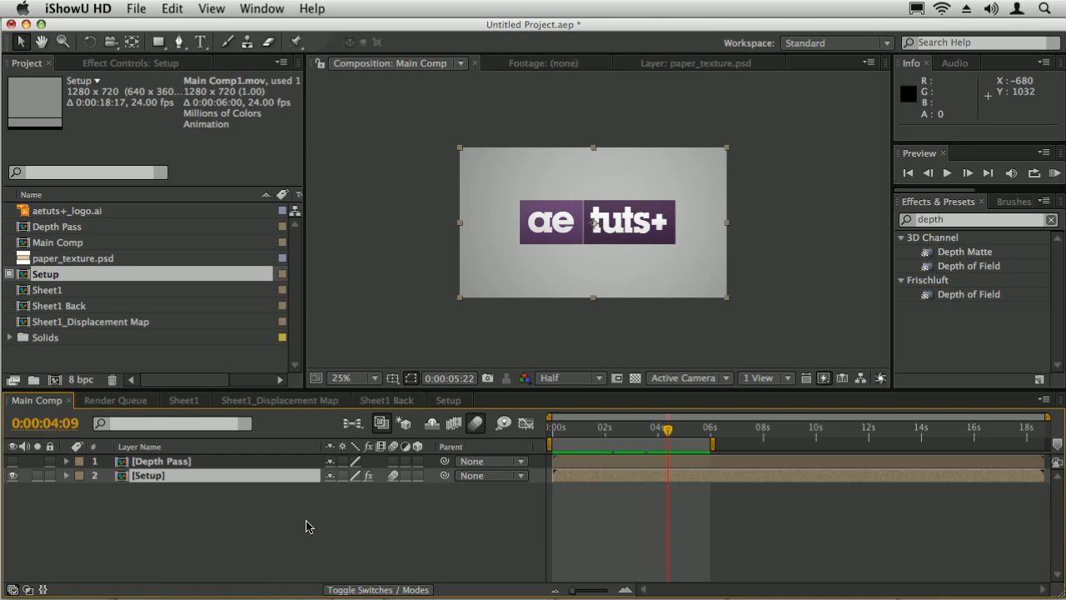
left_click(641, 518)
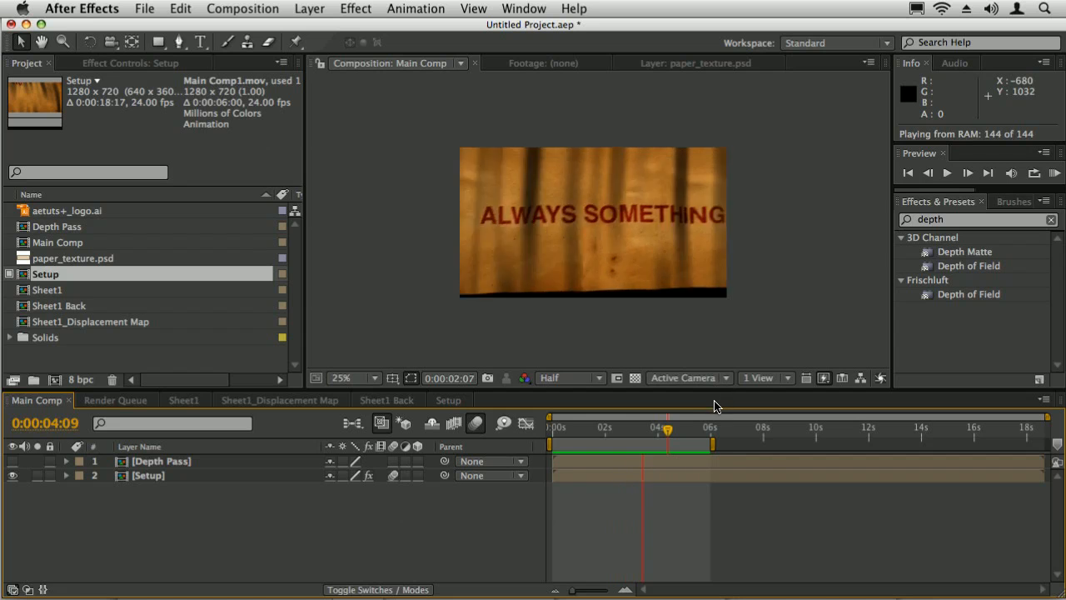
key("space")
left_click_drag(669, 429, 648, 431)
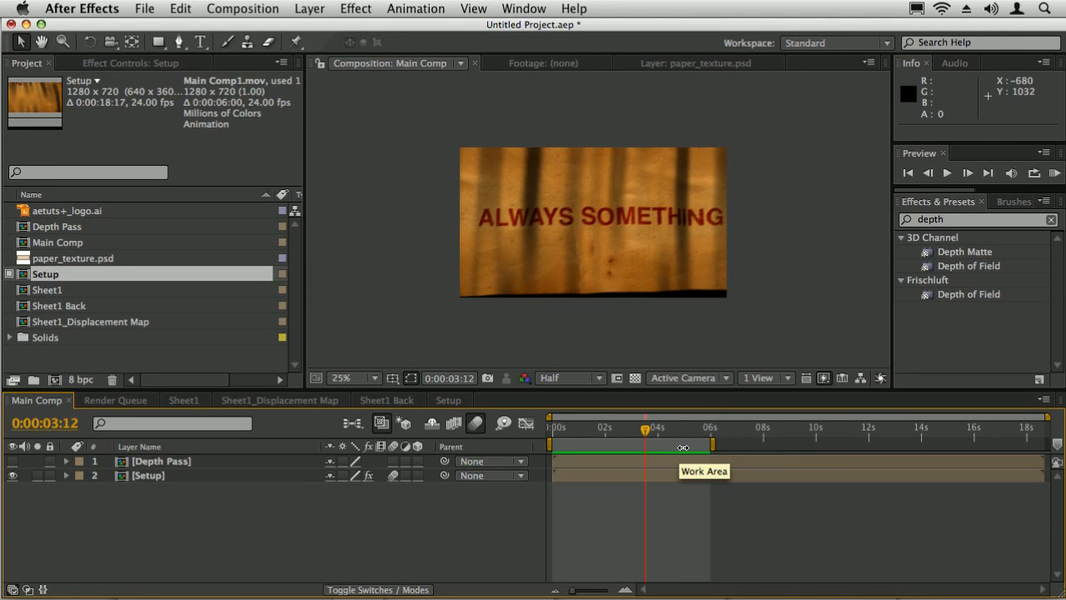